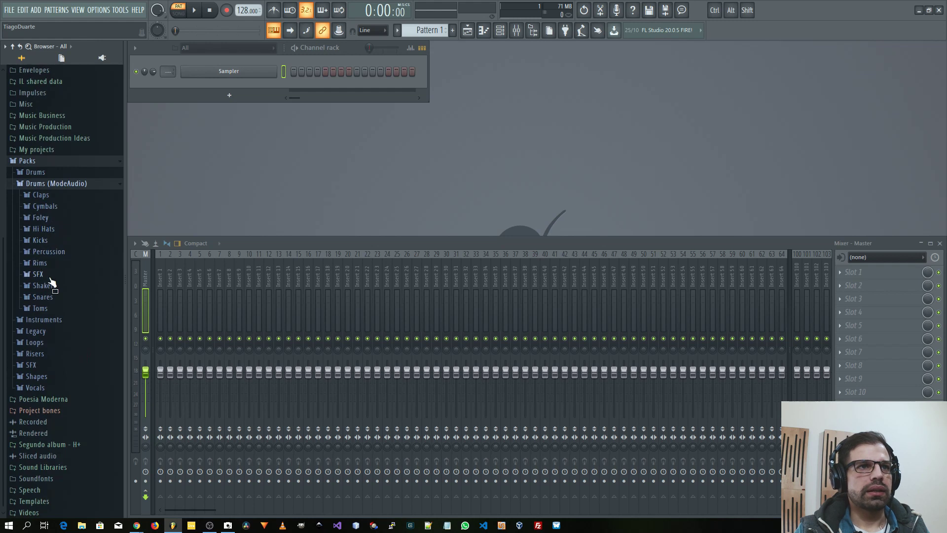
Audition several Attack Kick samples, including 21 to 24, from the Kicks folder of the Drums (ModeAudio) pack
click(56, 234)
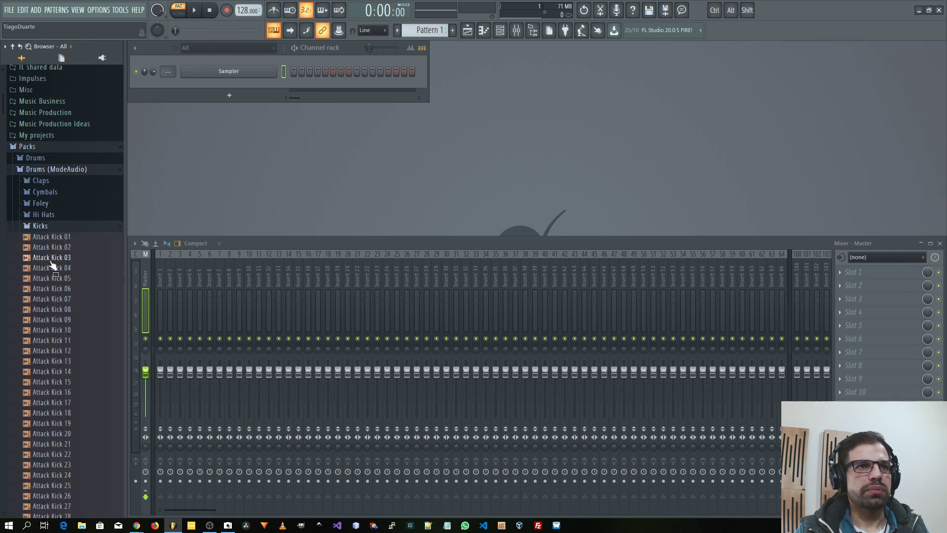
click(49, 332)
scroll(52, 323, down, 6)
click(56, 314)
click(57, 302)
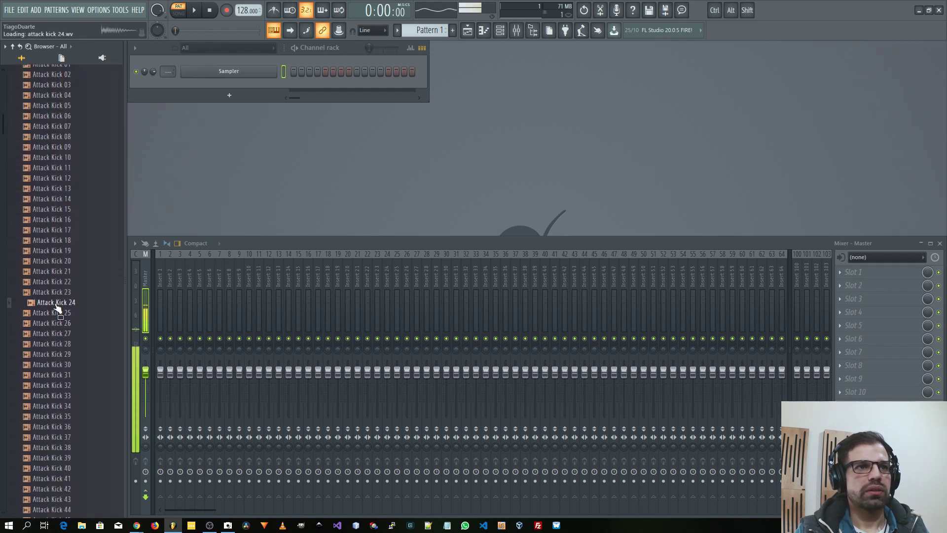
click(60, 292)
click(61, 281)
click(64, 271)
click(63, 282)
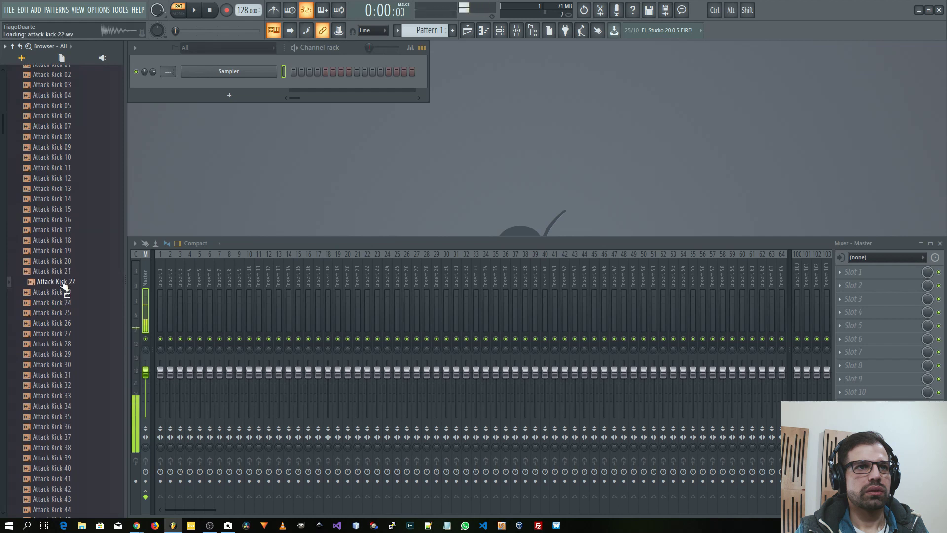
click(63, 275)
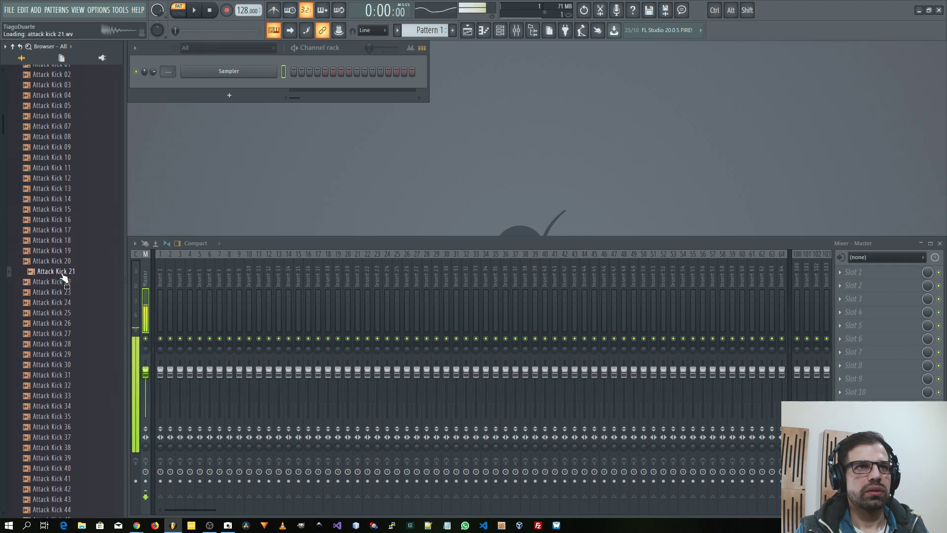
click(72, 282)
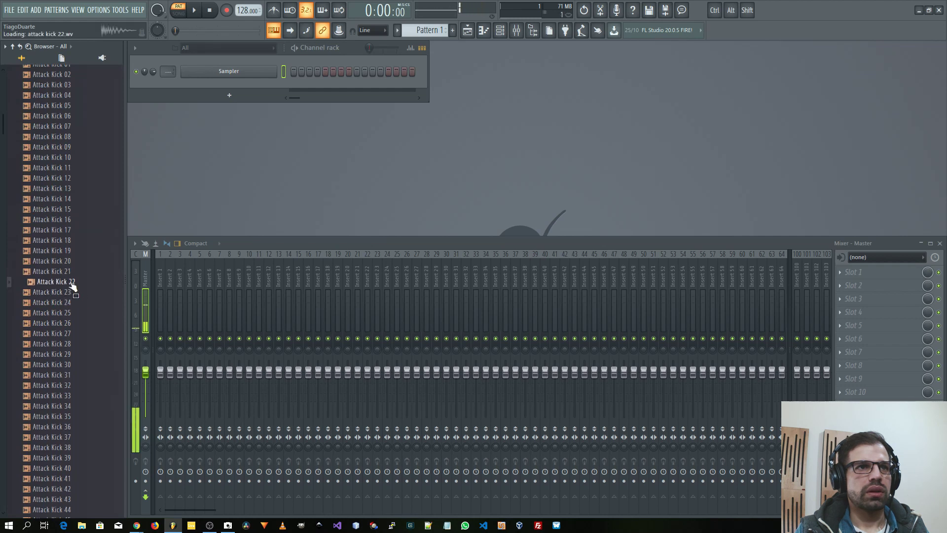
Load Attack Kick 21 into the existing Sampler channel and add Attack Kick 22 as a new channel below it
click(69, 272)
drag(70, 275, 232, 71)
drag(67, 290, 232, 100)
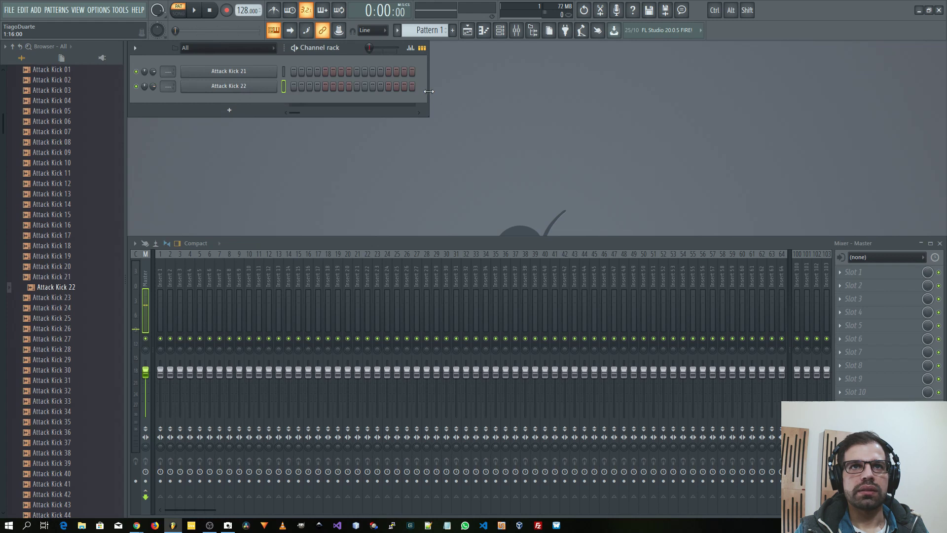
Extend the channel rack pattern to 64 steps and fill every 4 steps on both kick channels
drag(428, 92, 808, 96)
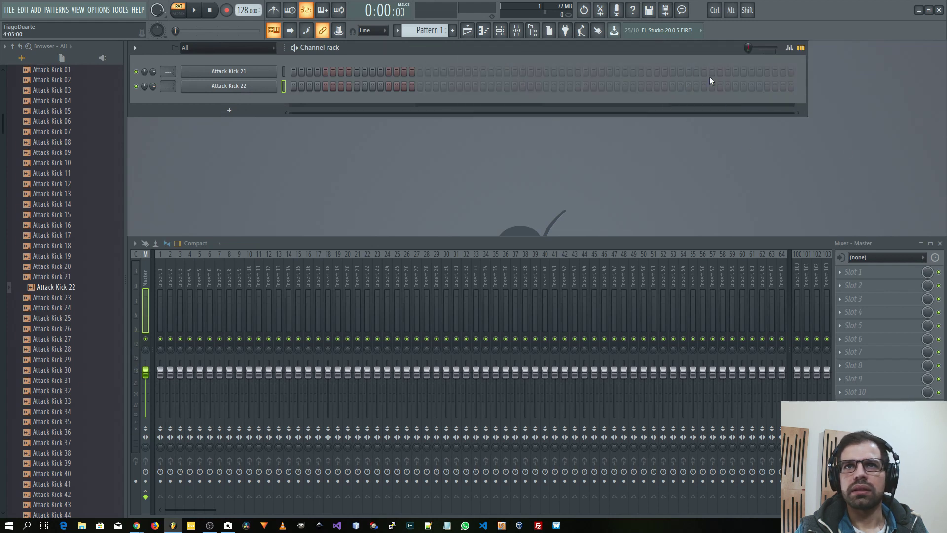
click(768, 71)
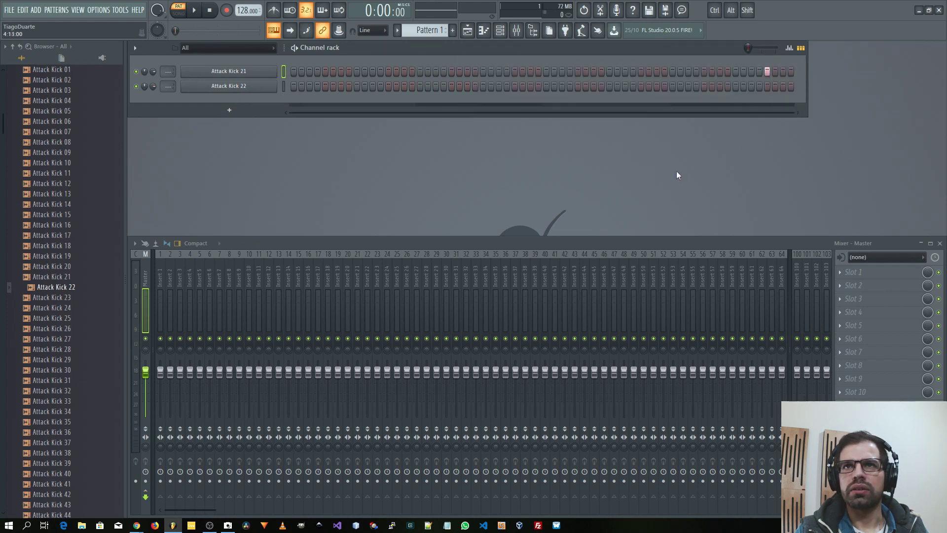
right_click(255, 73)
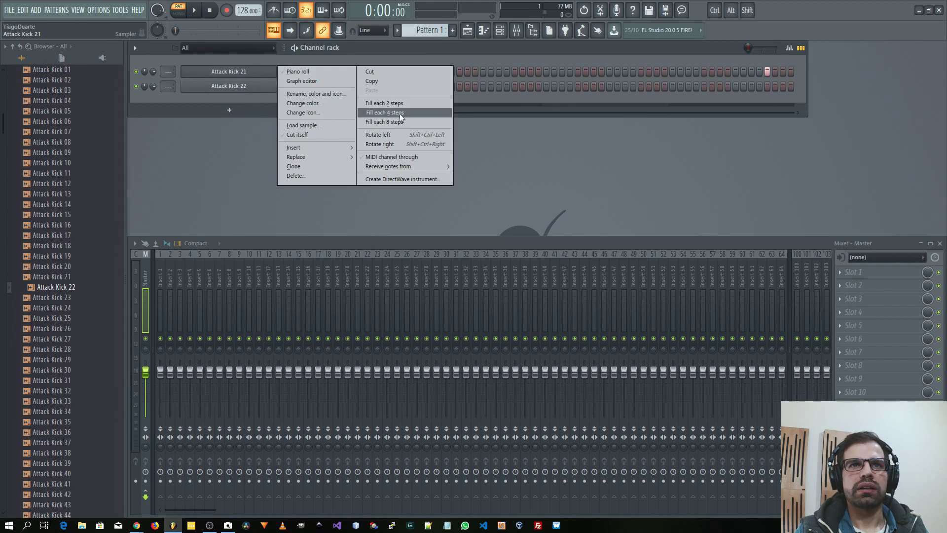
click(386, 112)
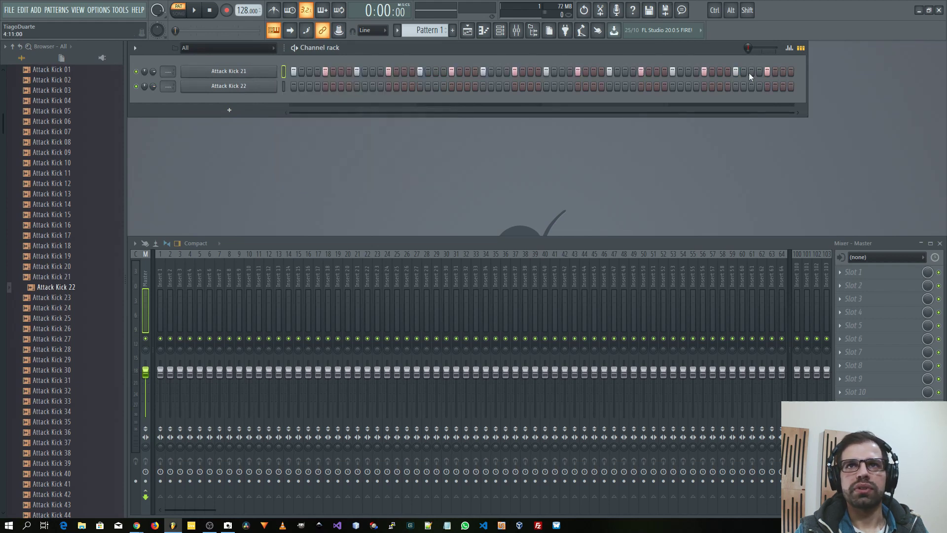
right_click(250, 87)
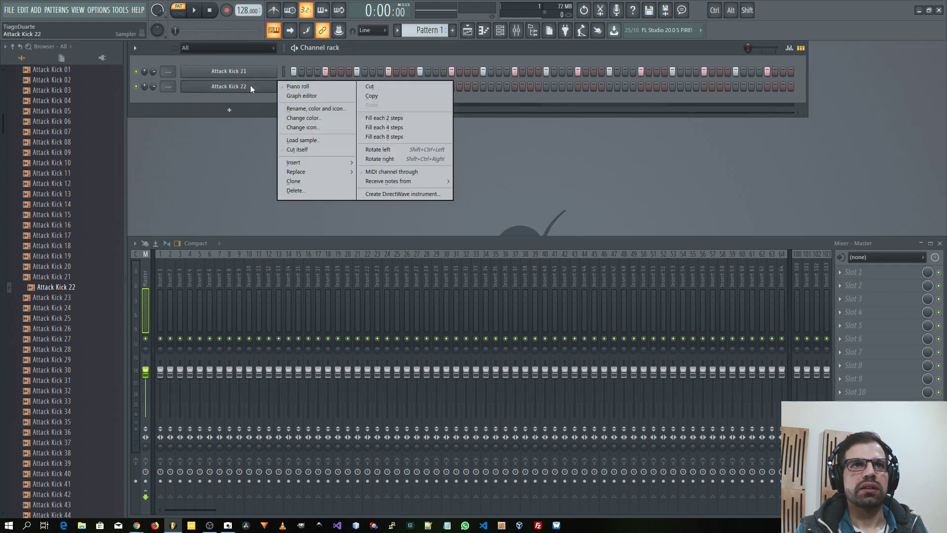
click(394, 128)
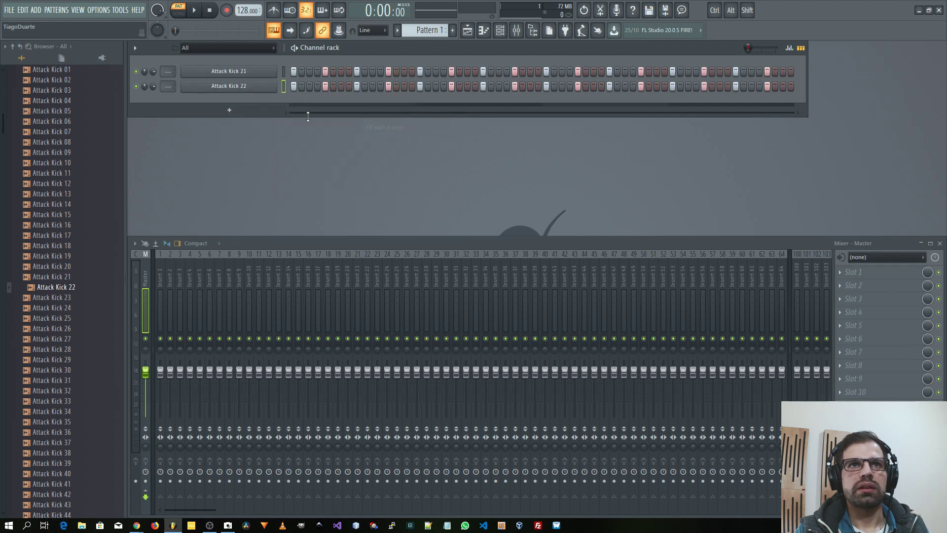
Play the pattern briefly, then inspect and audition the waveforms of Attack Kick 21 and Attack Kick 22 in their channel settings
click(194, 11)
click(232, 71)
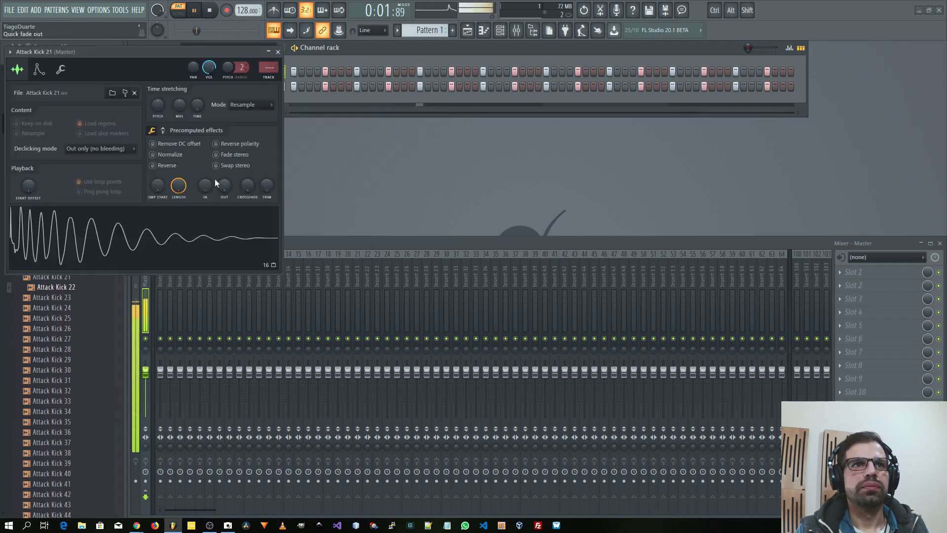
drag(156, 51, 391, 131)
key(space)
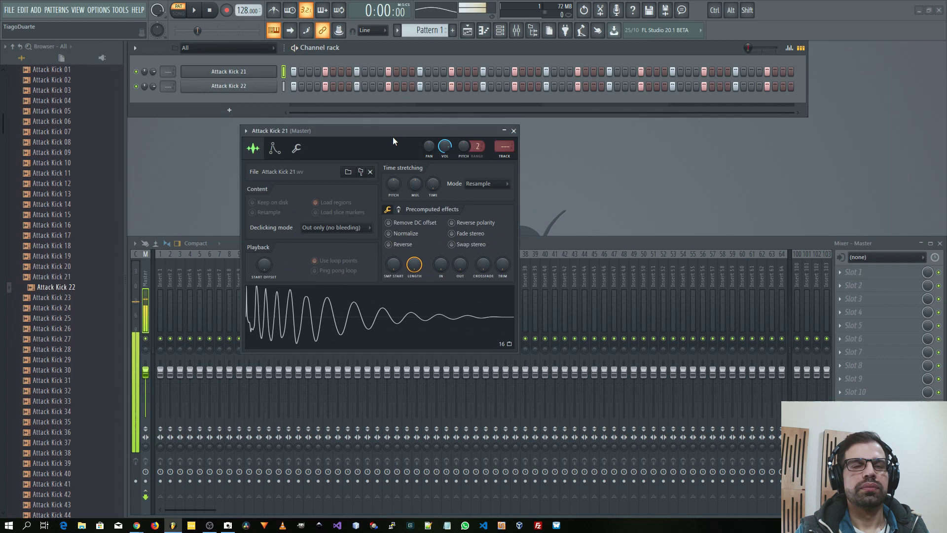
click(389, 320)
click(210, 85)
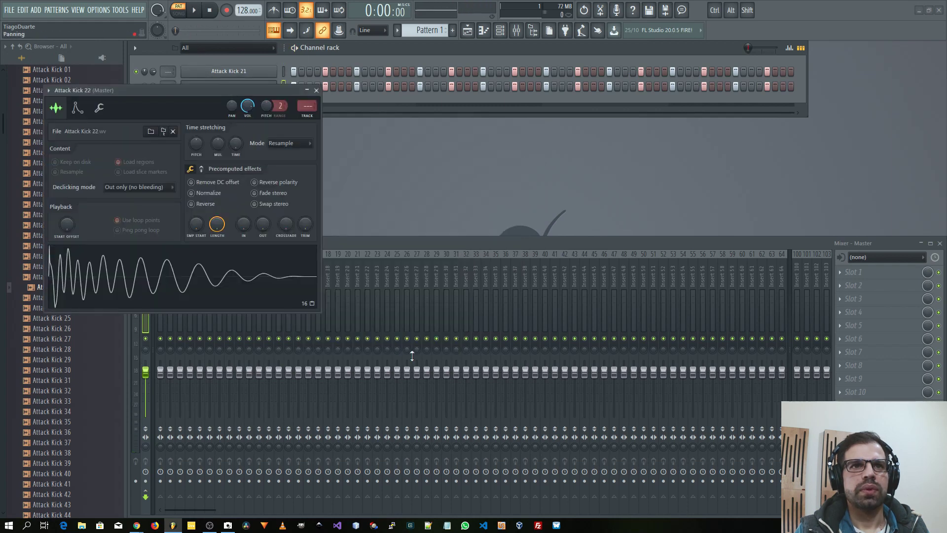
click(207, 281)
click(207, 282)
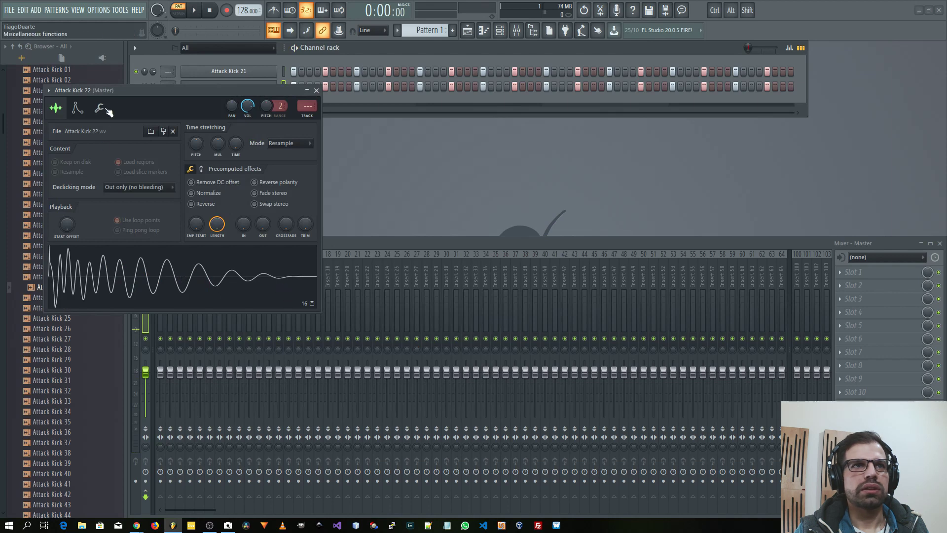
Give Attack Kick 22 a volume envelope with zero attack, hold, sustain and release, and shorten its decay during playback
drag(152, 91, 392, 178)
click(316, 197)
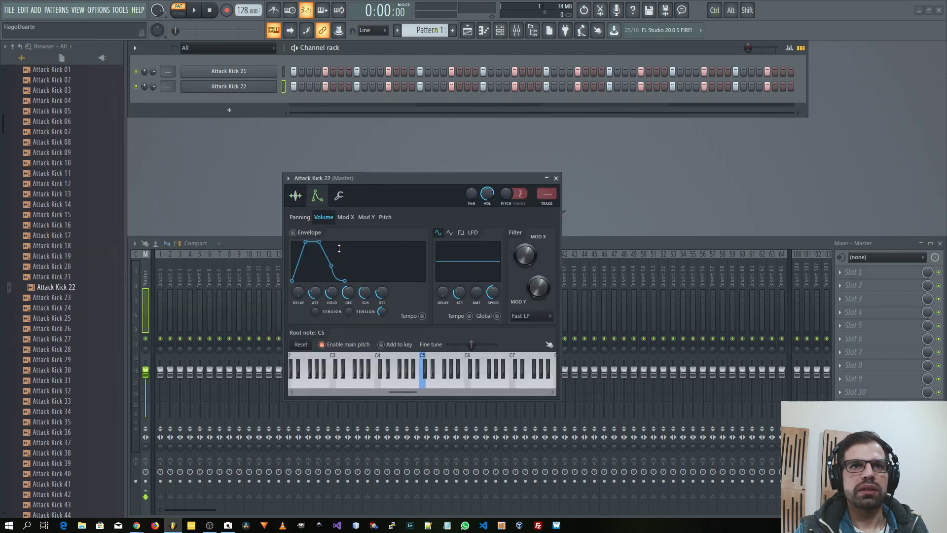
drag(305, 242, 293, 242)
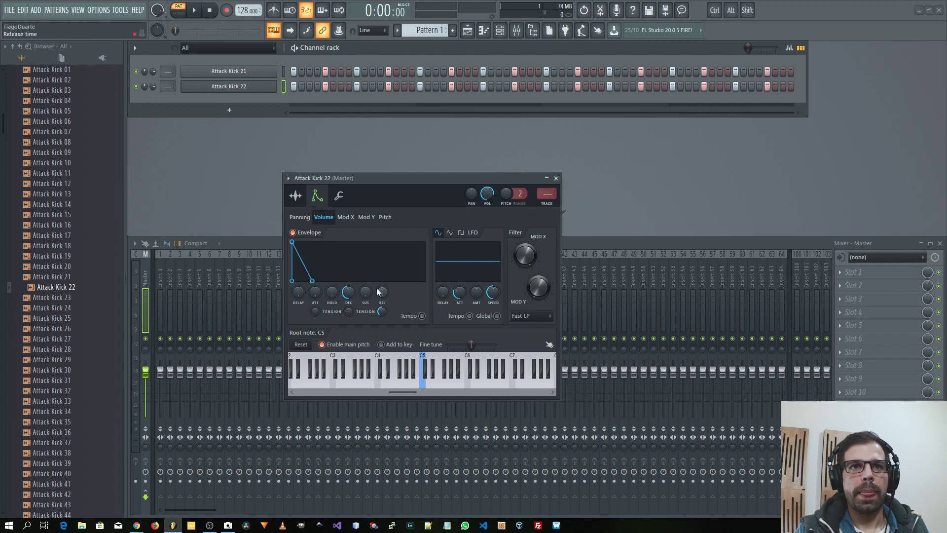
key(space)
drag(348, 293, 348, 295)
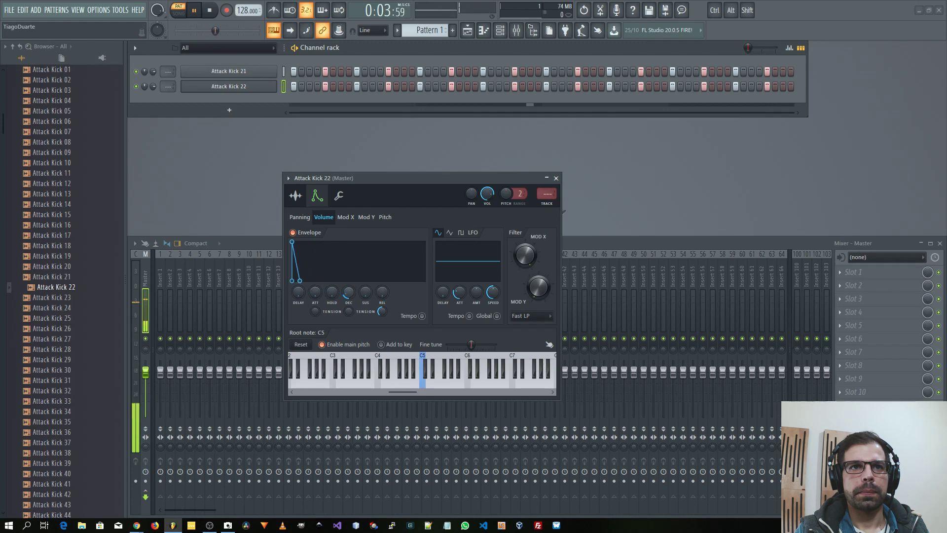
Try Reverse and Reverse polarity on the Attack Kick 22 sample during playback, switching each off again, and close its settings
click(296, 195)
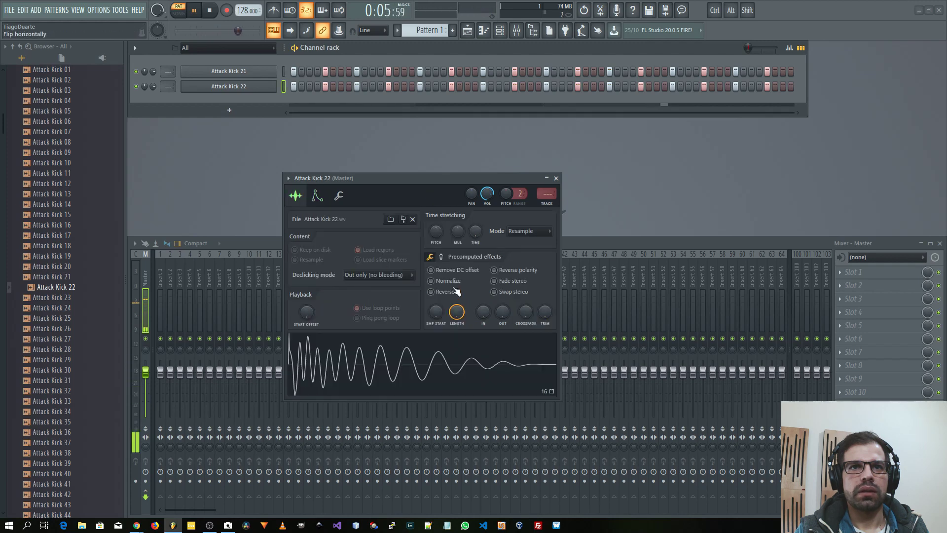
click(443, 296)
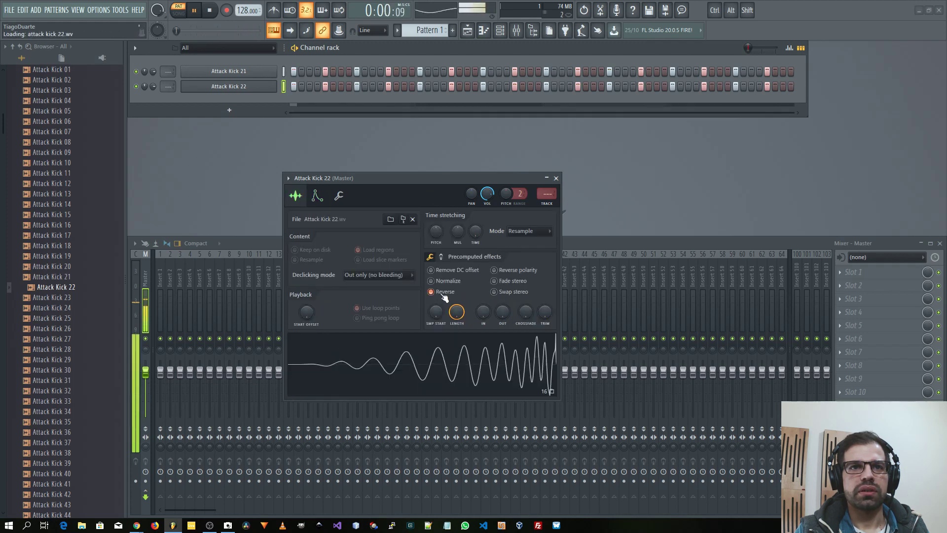
click(443, 295)
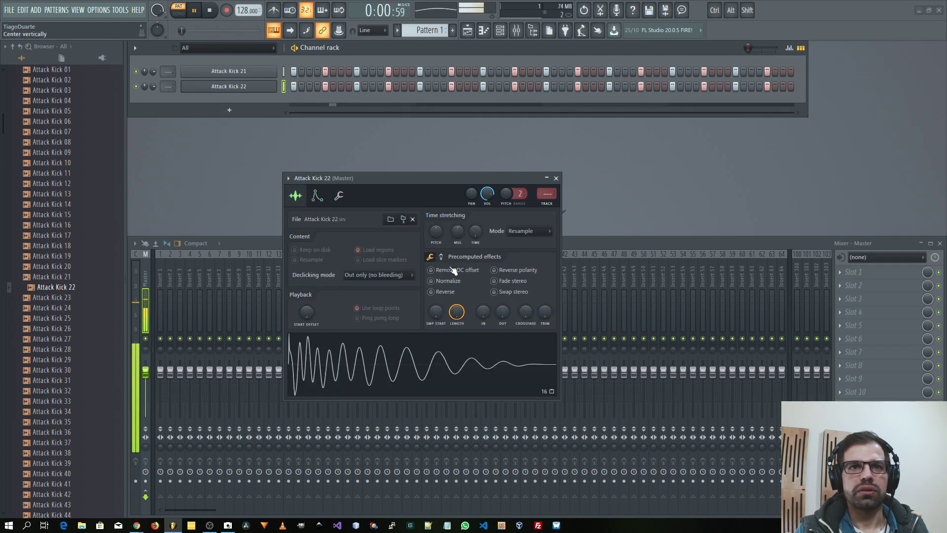
click(519, 274)
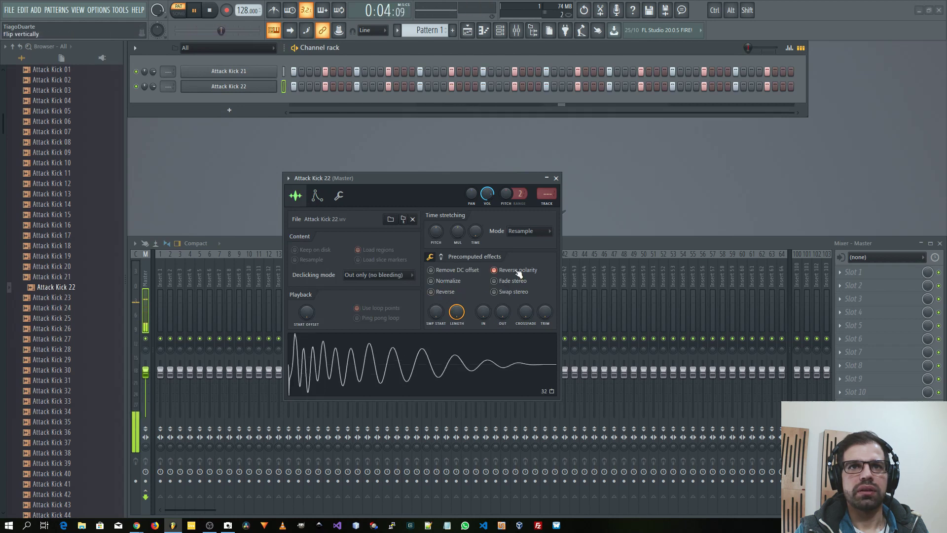
click(519, 274)
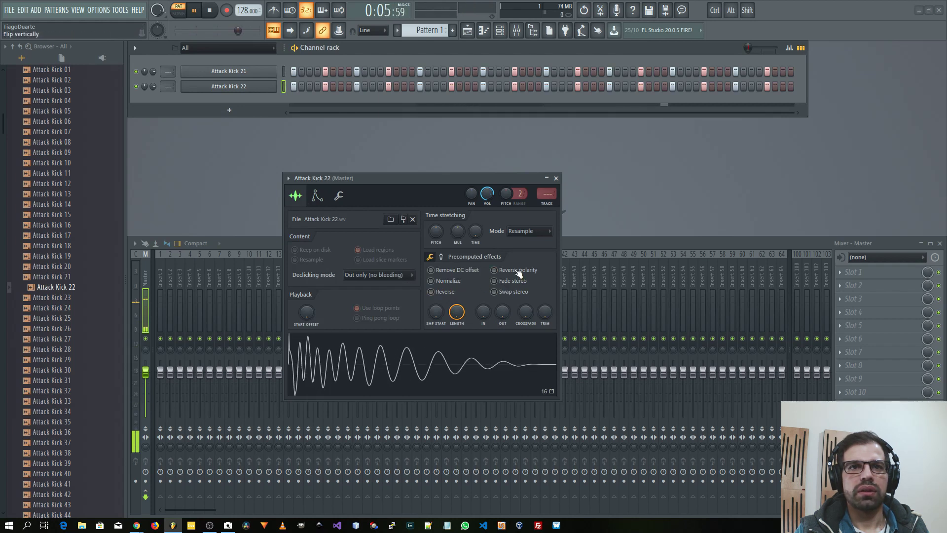
click(556, 178)
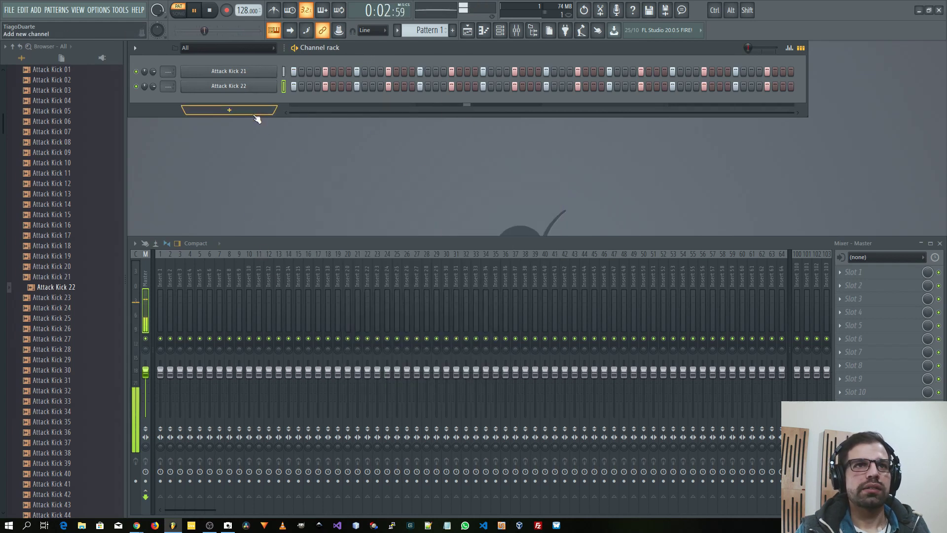
Give Attack Kick 21 a volume envelope with attack, hold, sustain and release at zero
click(249, 73)
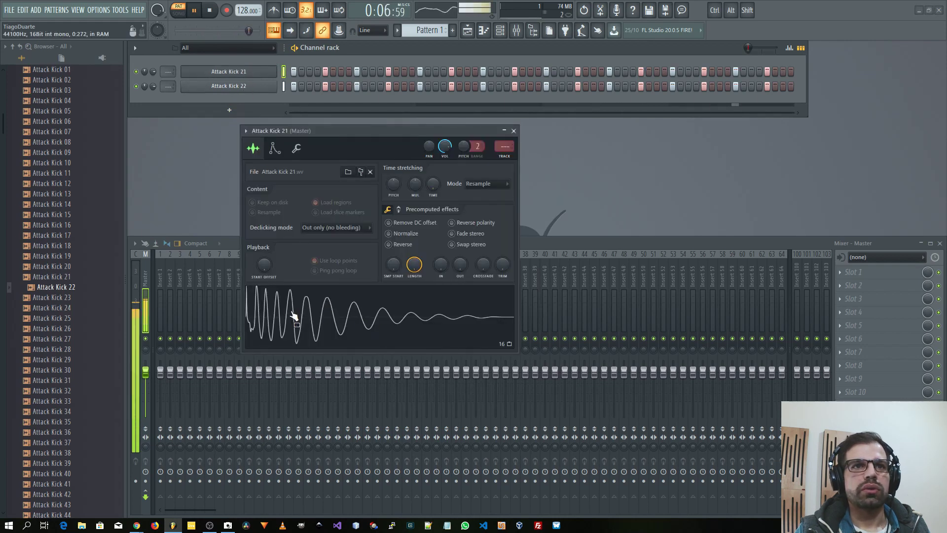
click(275, 148)
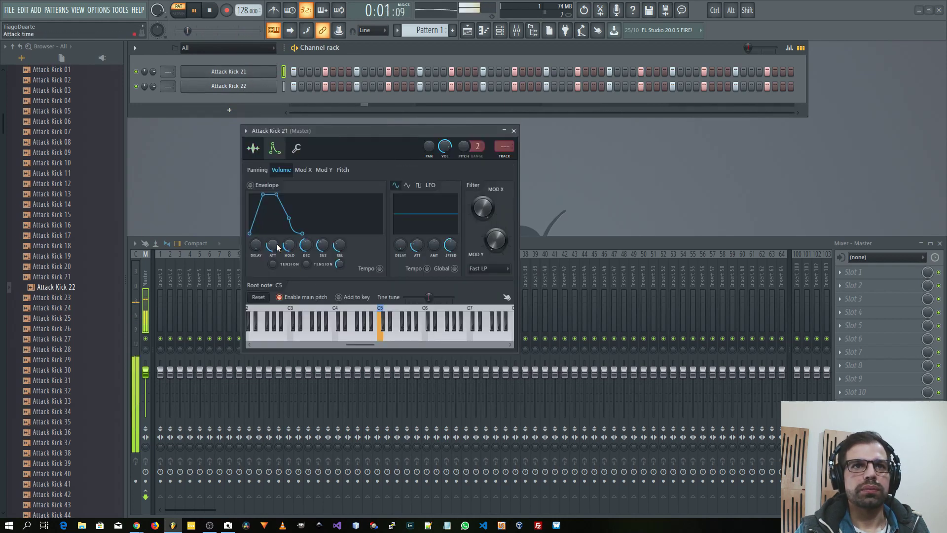
drag(290, 245, 289, 276)
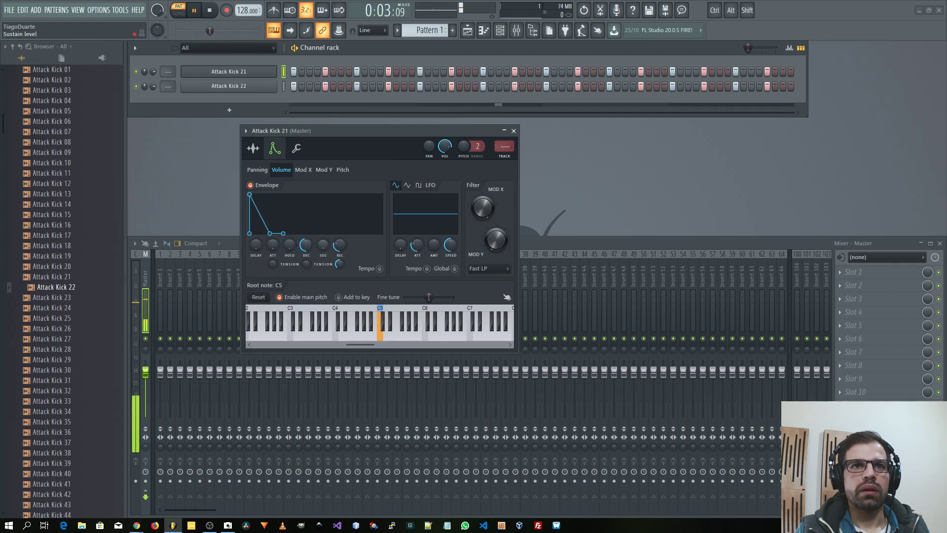
drag(339, 245, 339, 269)
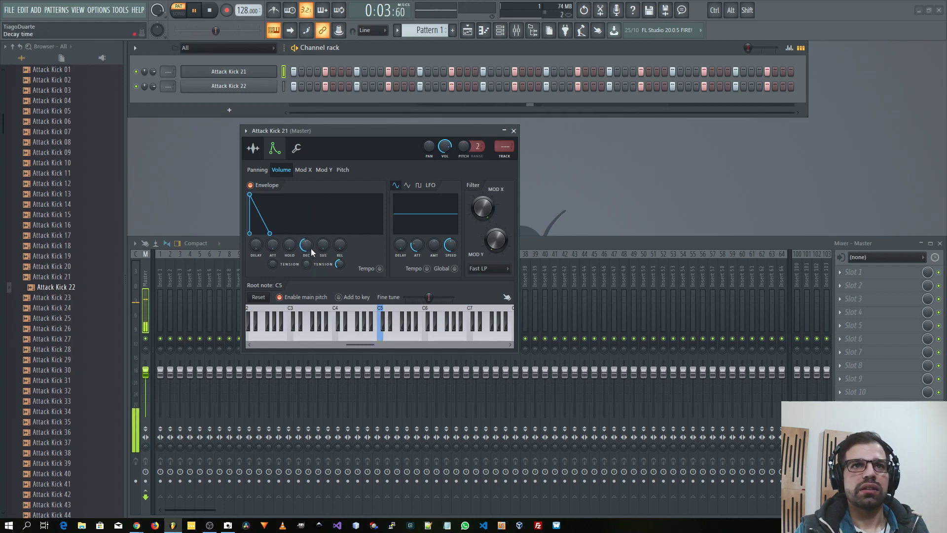
Route Attack Kick 21 to mixer insert 2 and Attack Kick 22 to insert 3, and toggle the polarity of insert 2
click(253, 148)
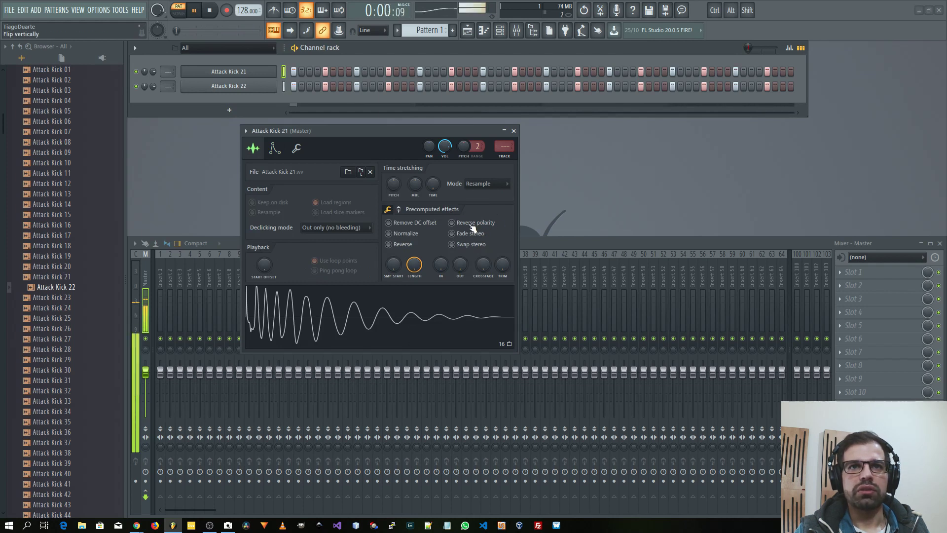
scroll(170, 72, up, 2)
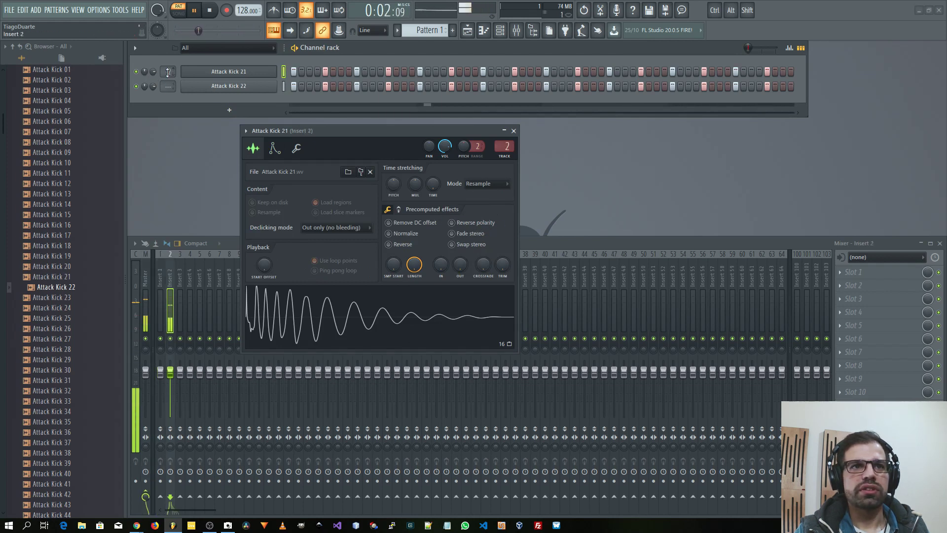
scroll(172, 85, up, 1)
scroll(172, 86, up, 2)
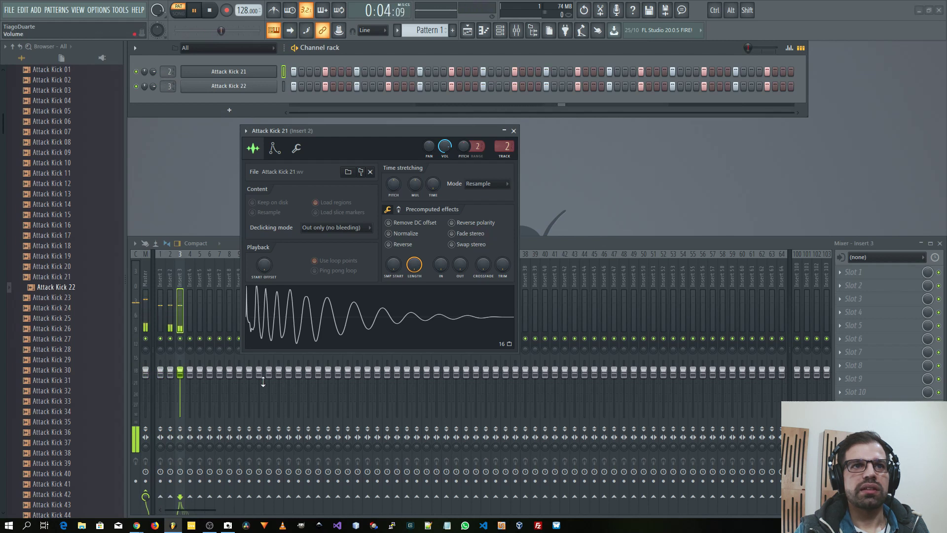
click(170, 430)
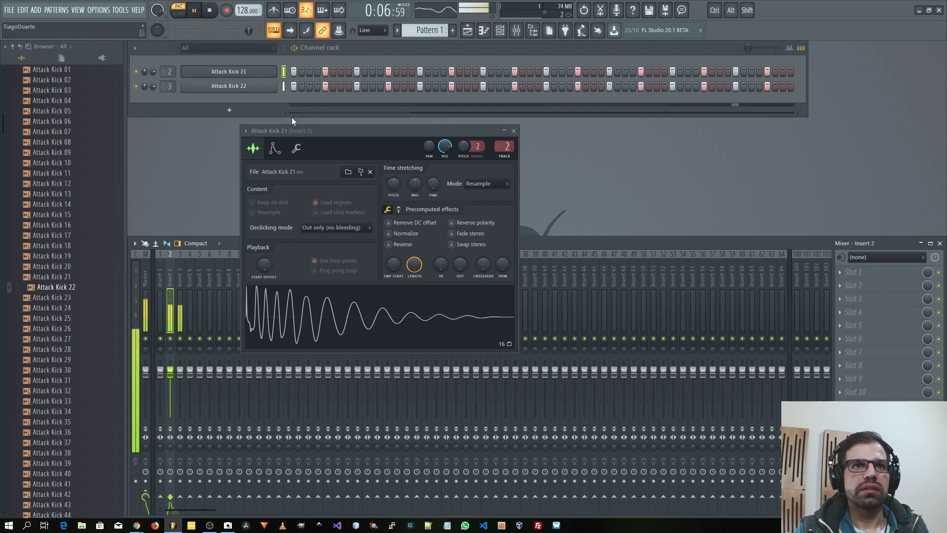
Shorten the decay of Attack Kick 21's volume envelope, curve it inward with decay tension, and close the channel settings
click(274, 149)
mouse_move(306, 244)
mouse_down()
mouse_move(305, 272)
mouse_move(305, 263)
mouse_up()
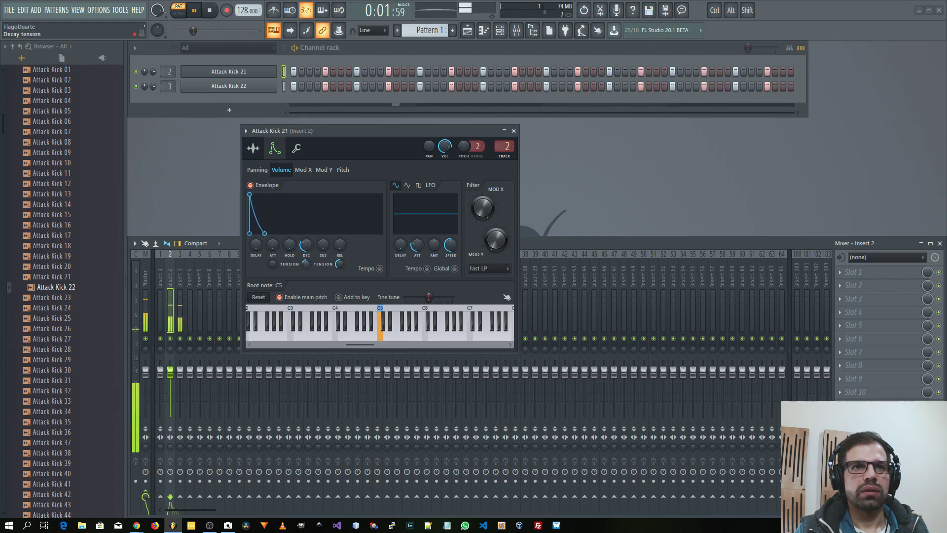
click(513, 131)
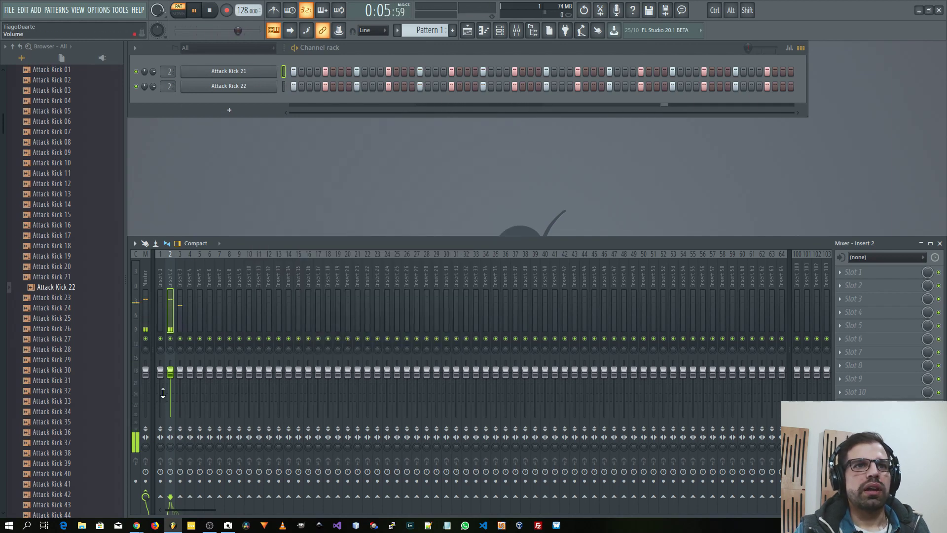
Collapse the Kicks folder and open the Hi Hats folder of the Drums (ModeAudio) pack
scroll(61, 193, up, 5)
click(55, 185)
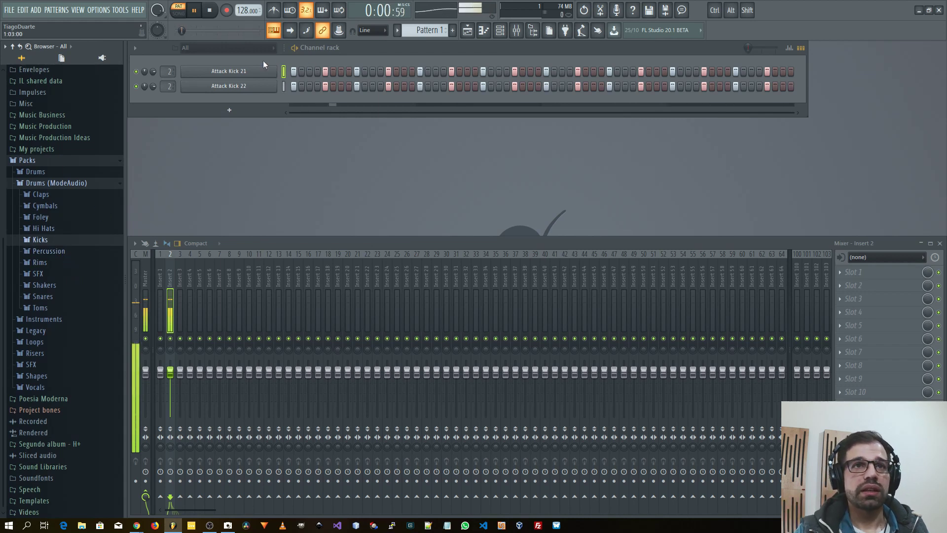
click(94, 229)
Audition the closed hat samples through Attack Hat 28 while the kick pattern plays
click(59, 334)
scroll(58, 331, down, 4)
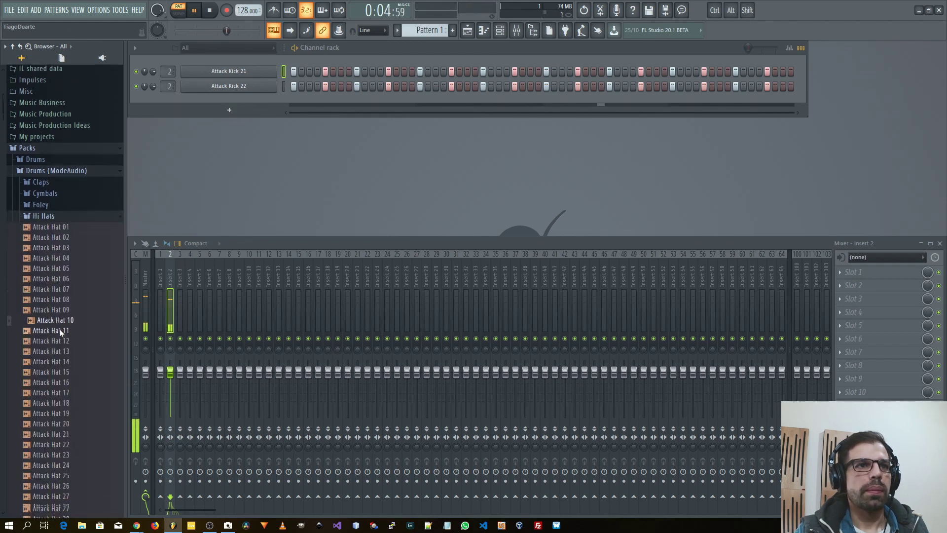
click(62, 209)
click(69, 147)
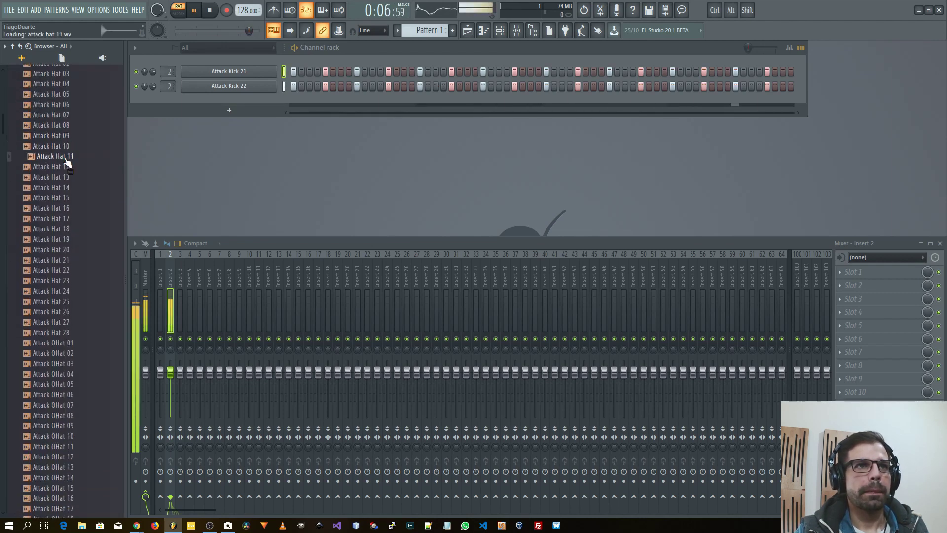
key(Up)
key(Up)
key(Down)
key(Down)
key(Down)
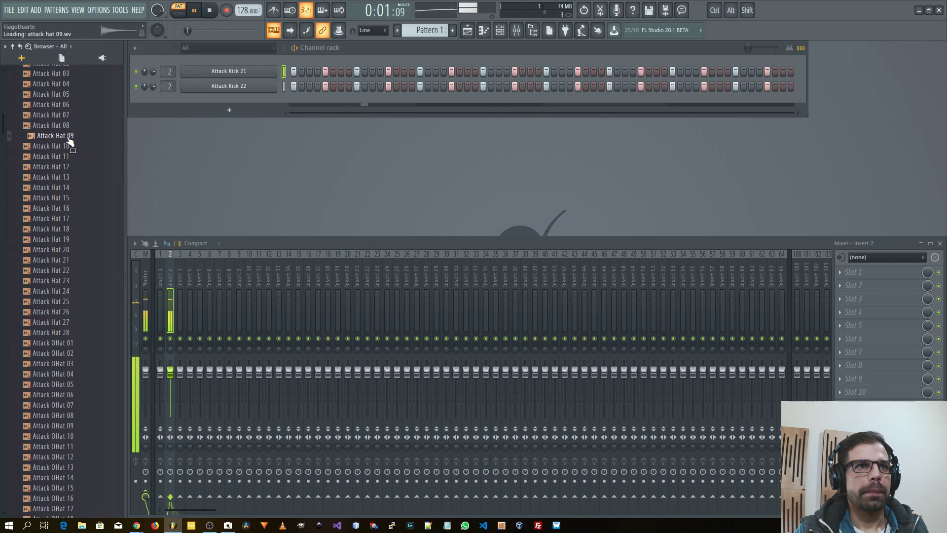
key(Down)
key(Down)
key(Down)
key(Down)
key(Down)
key(Down)
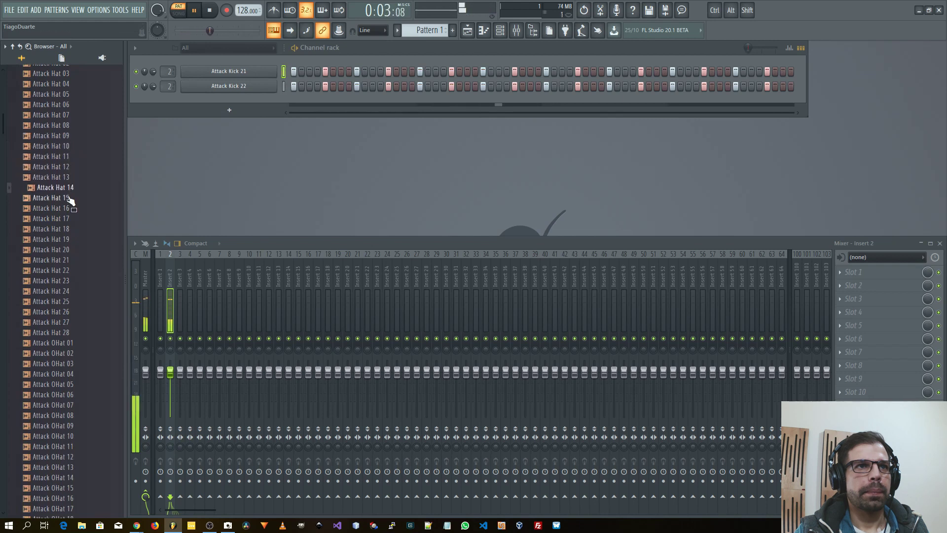
key(Down)
key(Down)
key(Down)
key(Down)
key(Down)
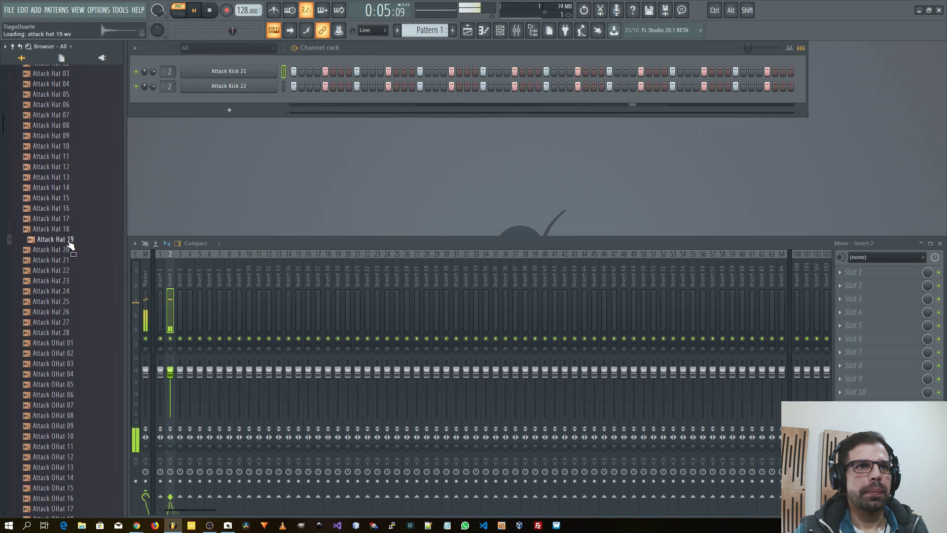
key(Down)
key(Down)
key(Down)
key(Down)
key(Down)
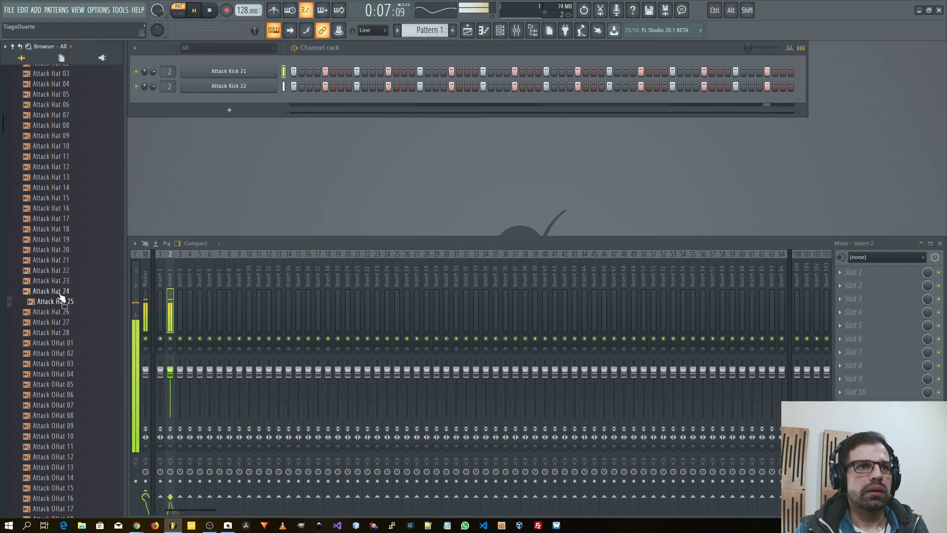
click(63, 313)
click(63, 331)
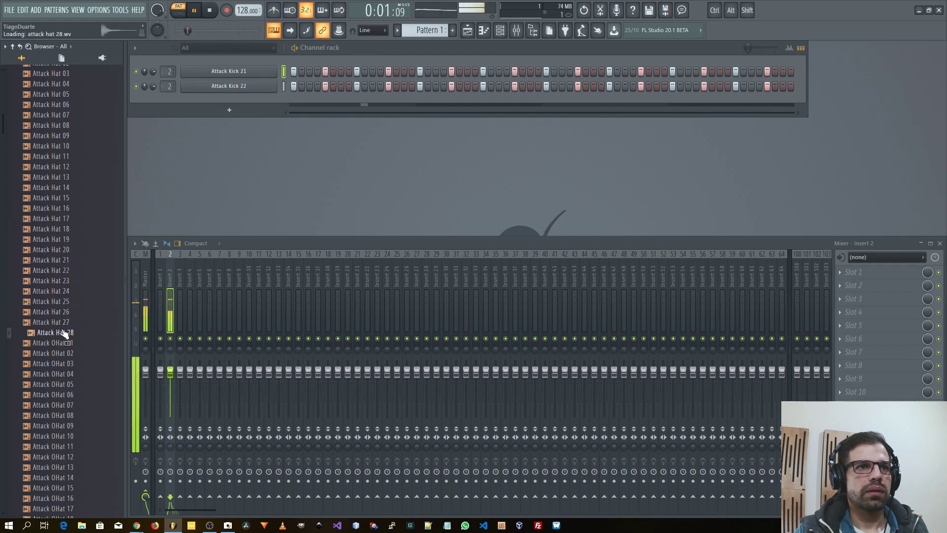
Recheck the samples around Attack Hat 10 and add Attack Hat 10 as a new channel below the kicks
click(61, 139)
click(65, 157)
click(69, 138)
click(70, 147)
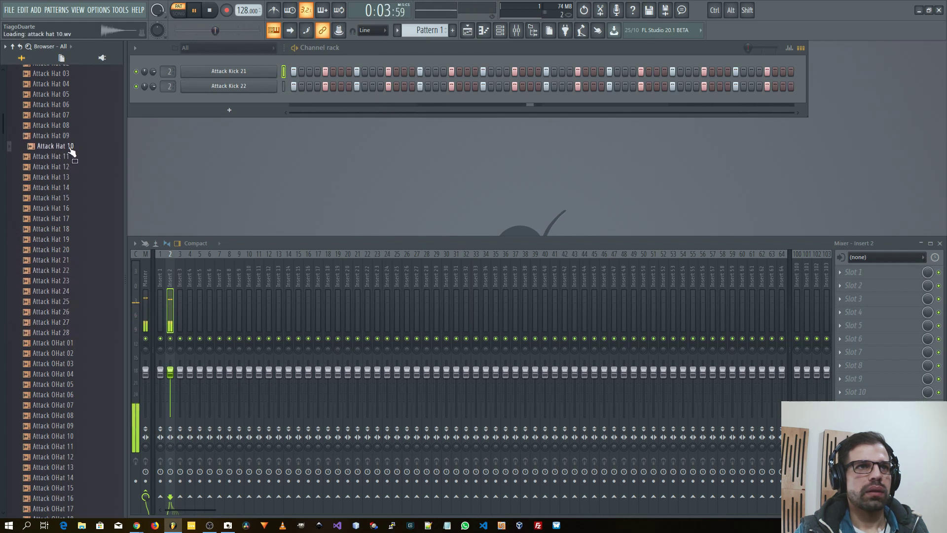
drag(201, 98, 253, 99)
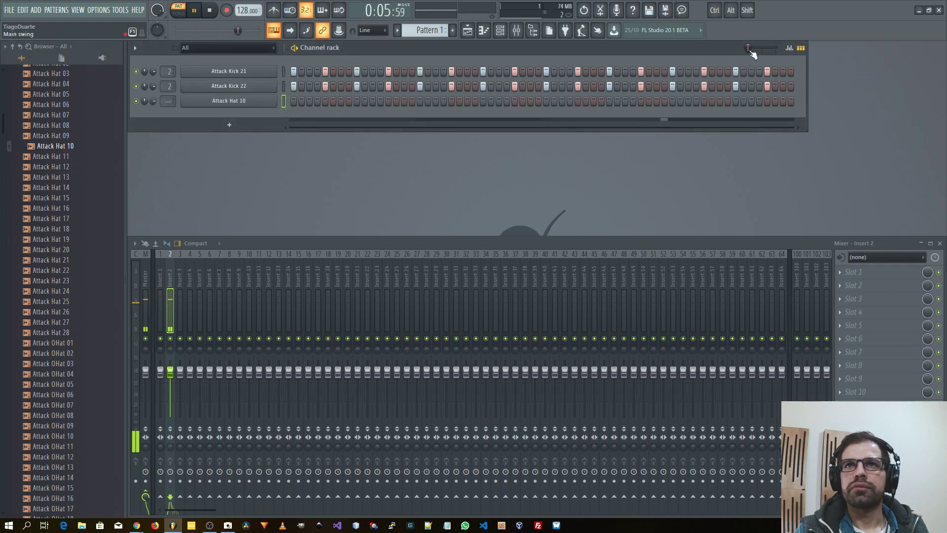
Raise the main swing moderately, place Attack Hat 10 hits on steps 5, 11 and 15, and stop playback
drag(748, 48, 758, 47)
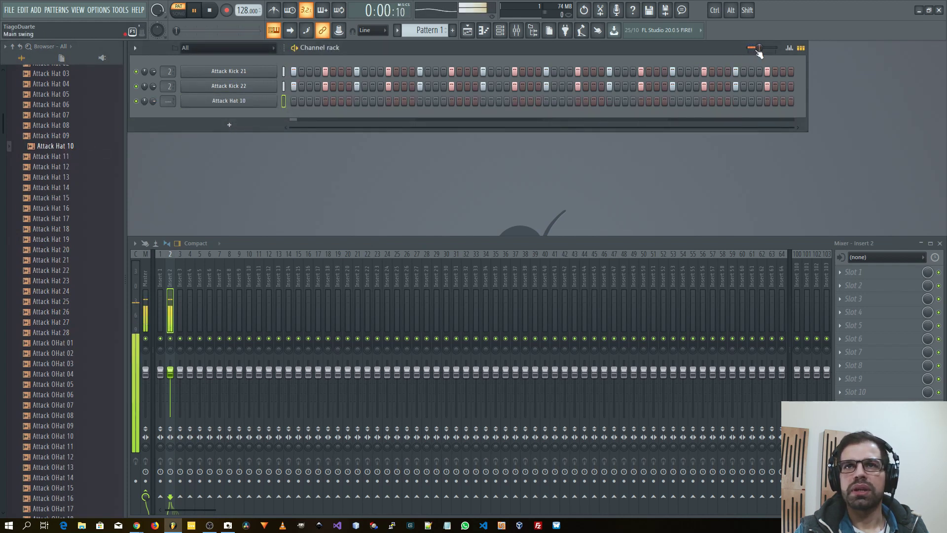
click(325, 101)
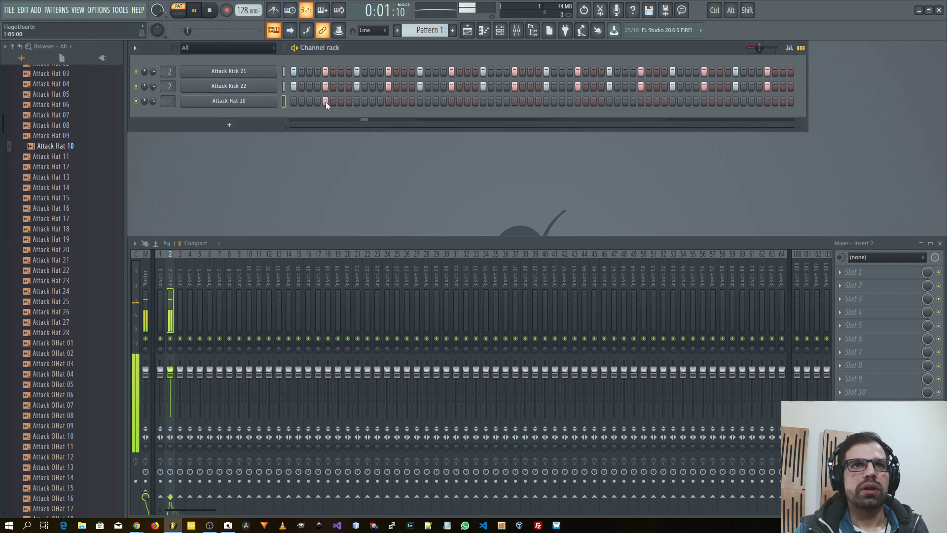
click(373, 101)
click(405, 102)
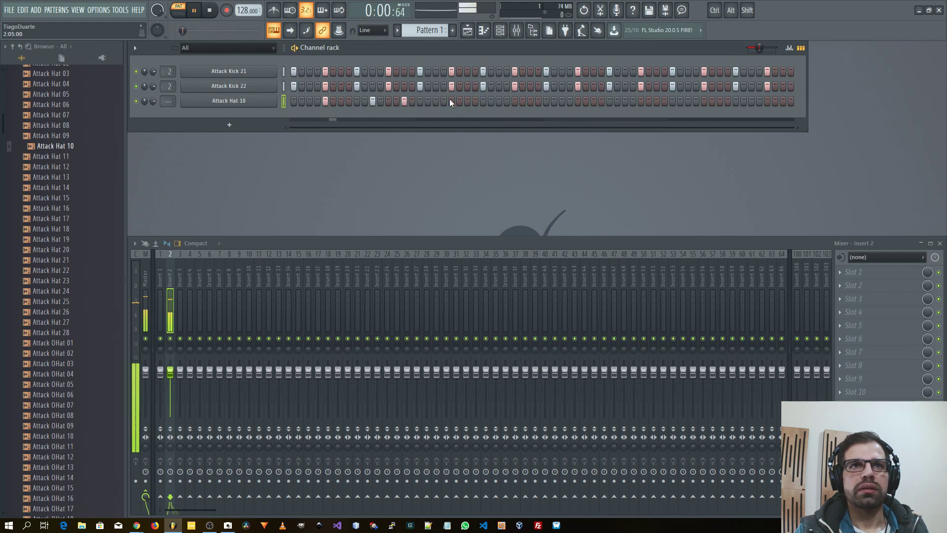
key(space)
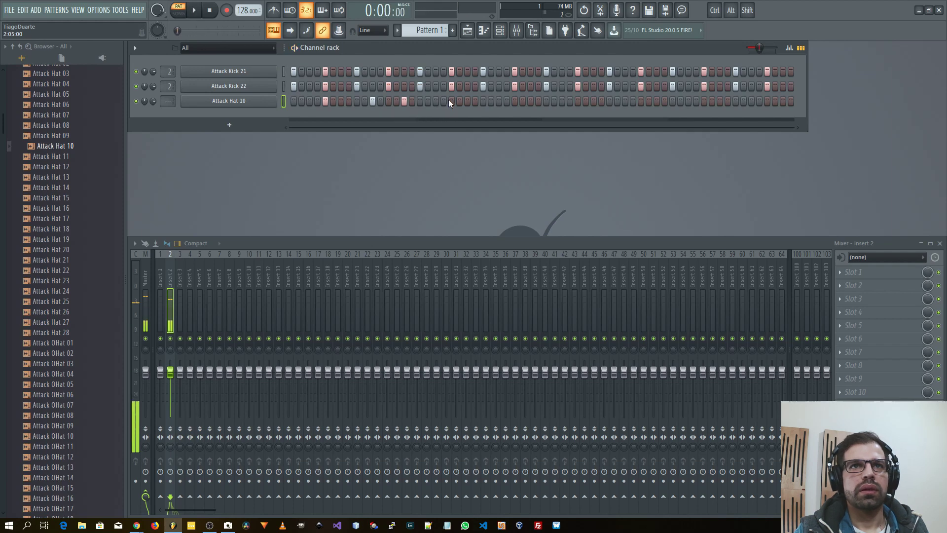
Repeat Attack Hat 10's three-note pattern across all four bars in the piano roll, adding extra hits on steps 3, 4 and 8 of bar four
right_click(254, 101)
click(323, 100)
drag(367, 169, 203, 284)
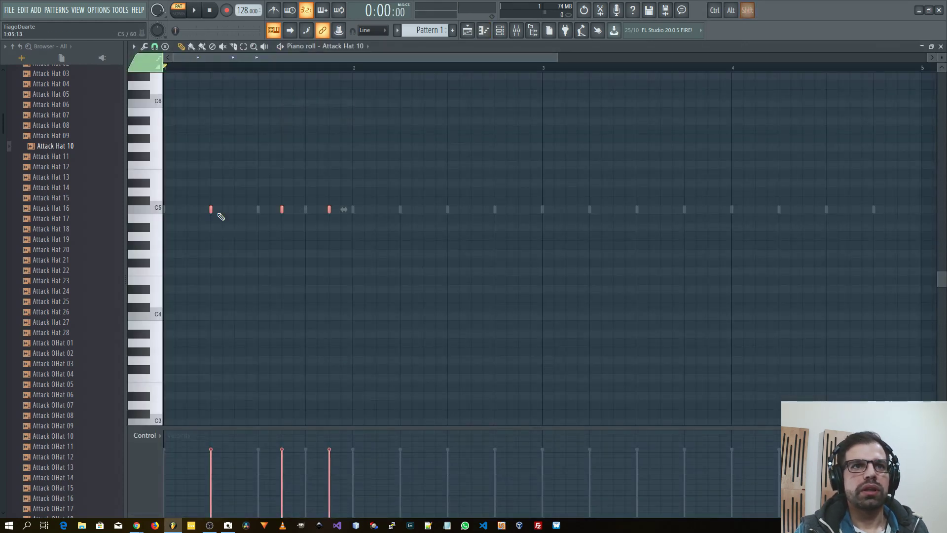
drag(211, 213, 775, 217)
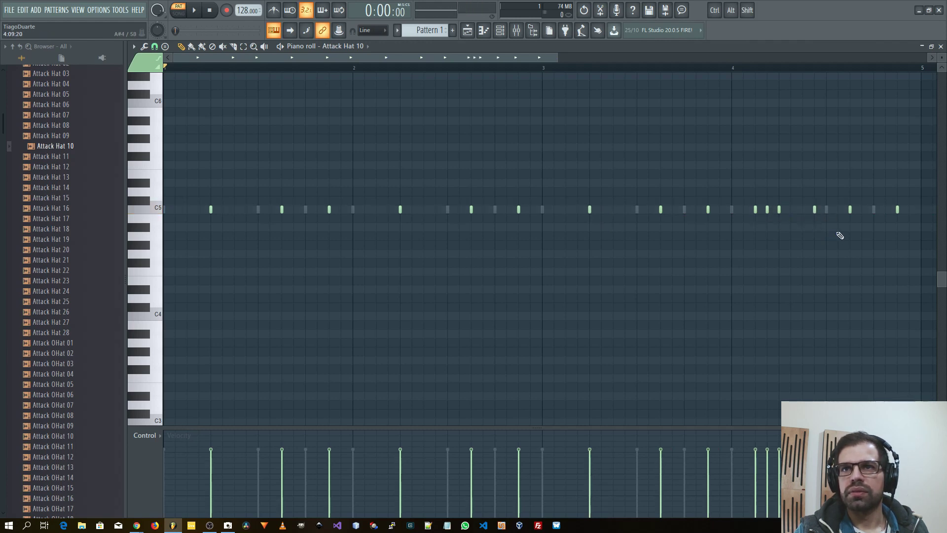
key(space)
key(F7)
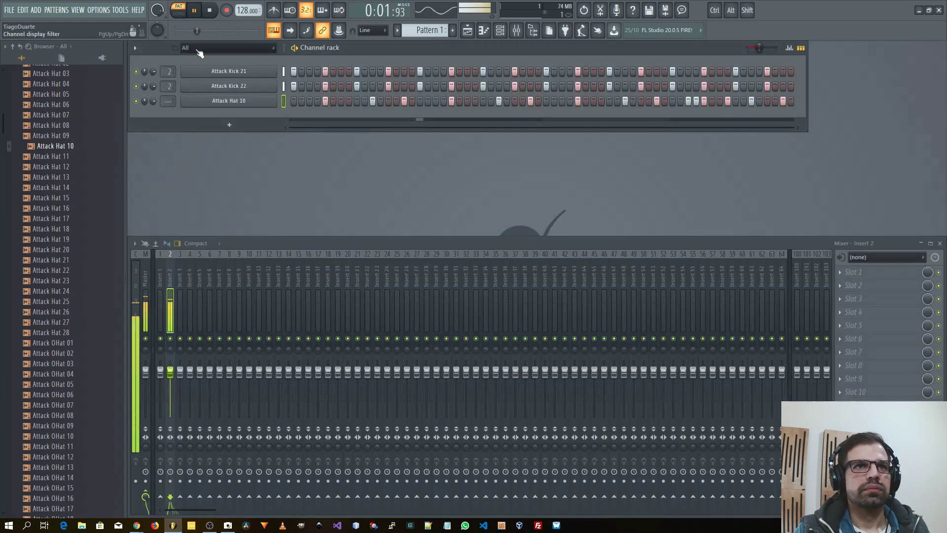
Route Attack Hat 10 to mixer insert 3 and lower that insert's volume
drag(168, 101, 169, 88)
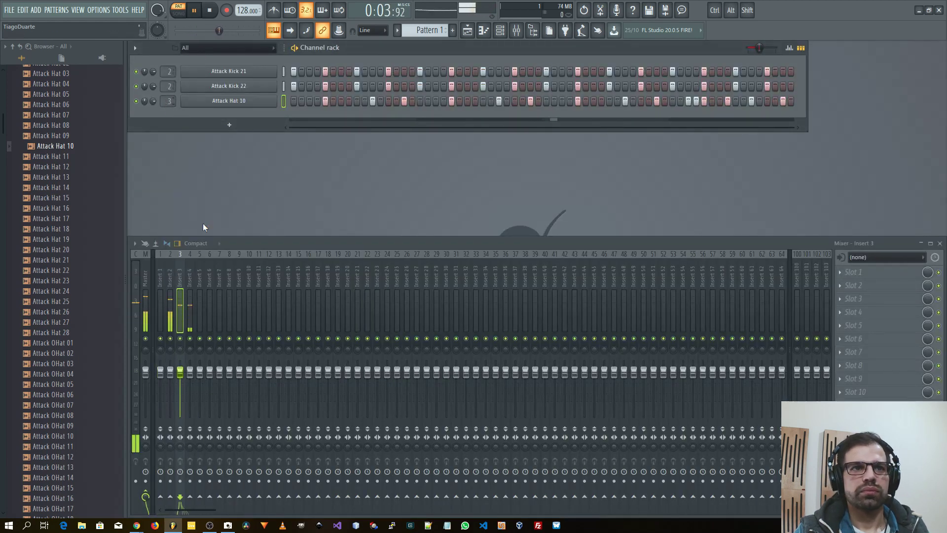
drag(181, 371, 180, 392)
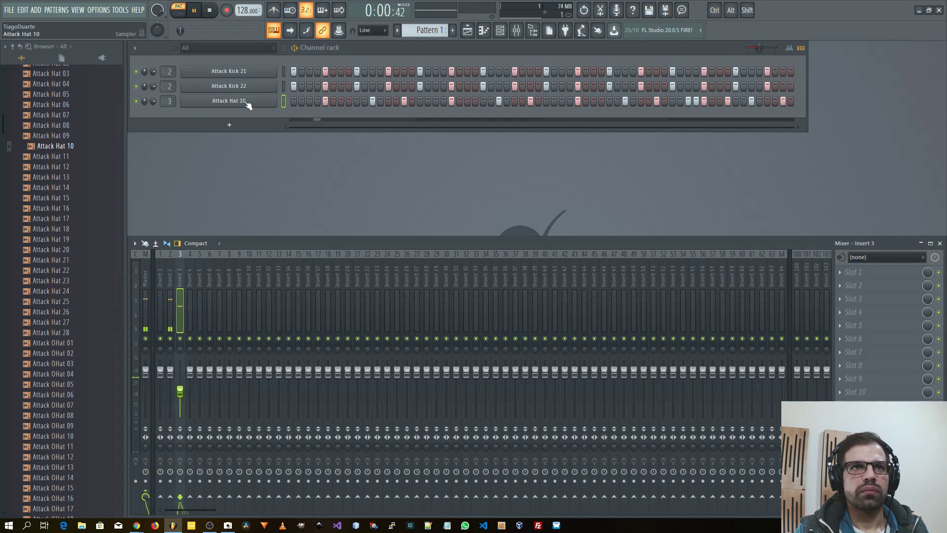
Lower the velocities of Attack Hat 10's first two notes in bar four, the first one more strongly
right_click(270, 101)
click(298, 102)
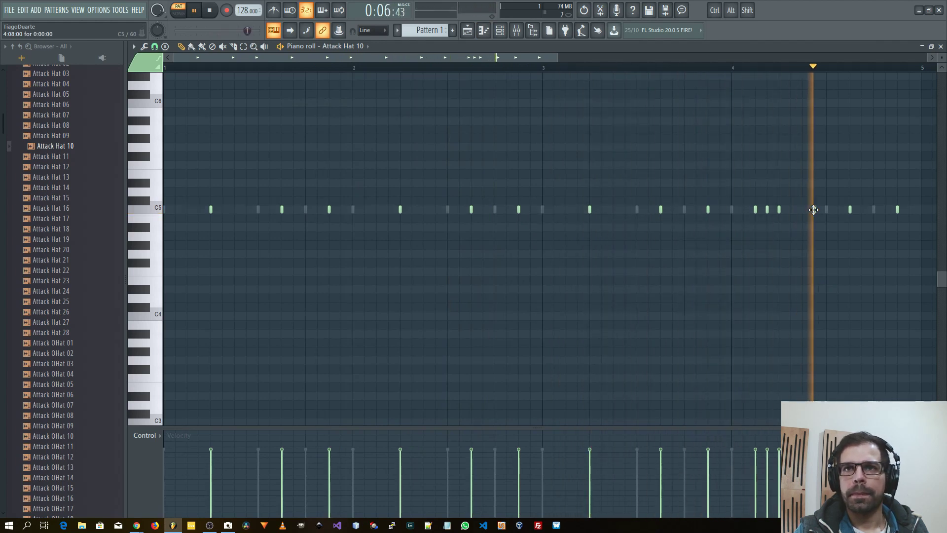
drag(758, 459, 758, 487)
click(768, 473)
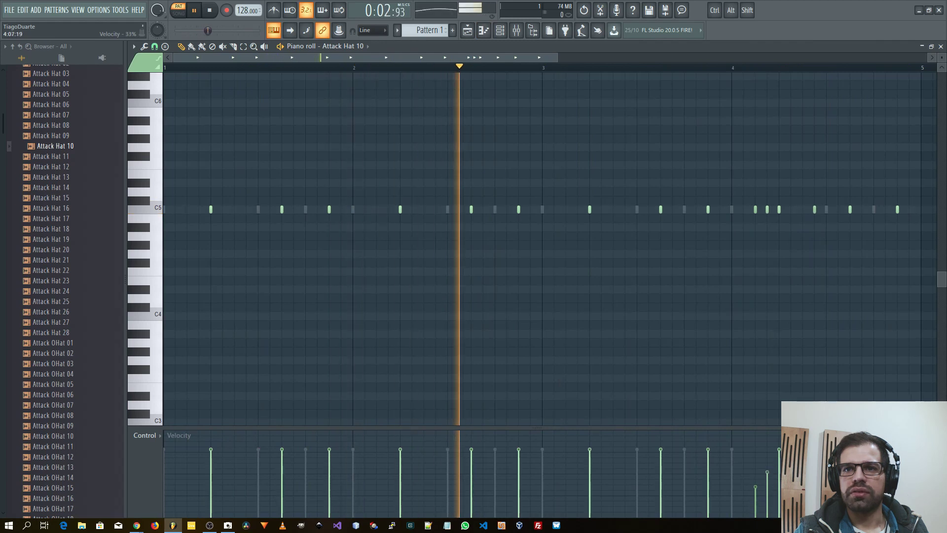
key(F7)
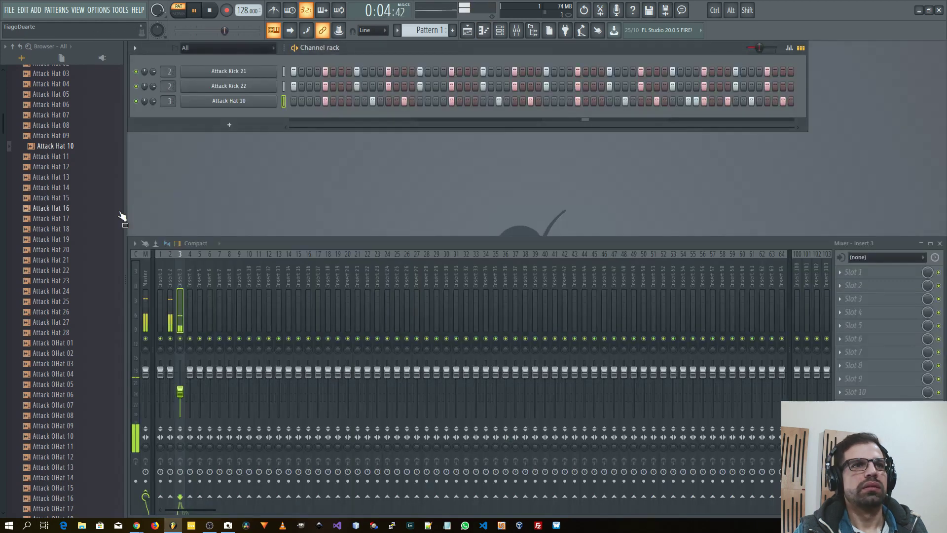
Audition the hat samples from Attack Hat 11 to Attack OHat 04 against the playing pattern
click(74, 157)
click(74, 166)
click(74, 177)
click(74, 187)
click(74, 198)
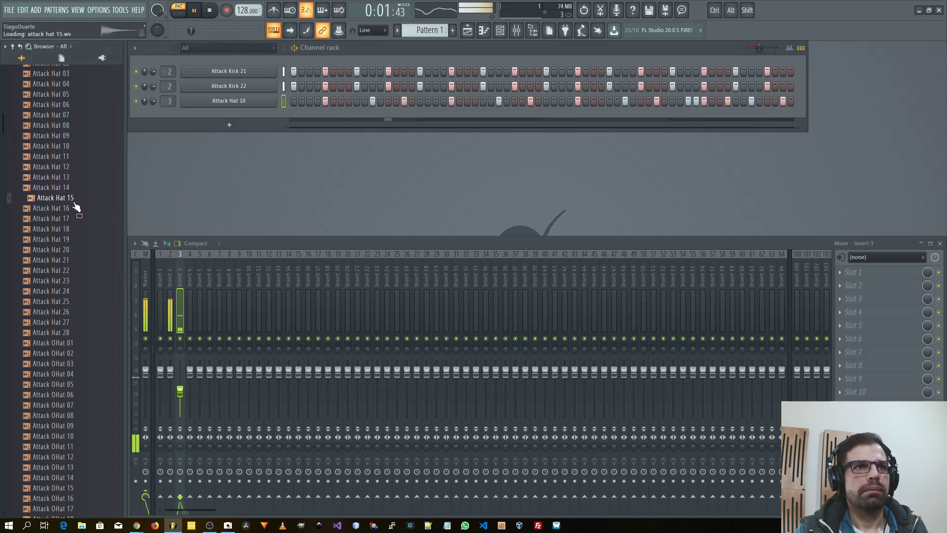
click(73, 208)
click(72, 218)
click(70, 229)
click(71, 239)
click(70, 249)
click(70, 260)
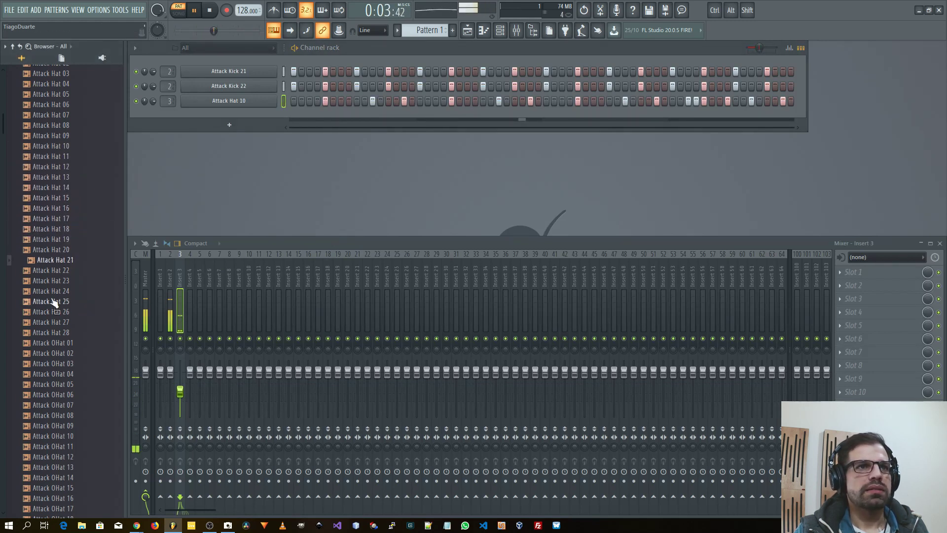
click(62, 271)
click(64, 281)
click(66, 291)
click(67, 302)
click(67, 311)
click(67, 323)
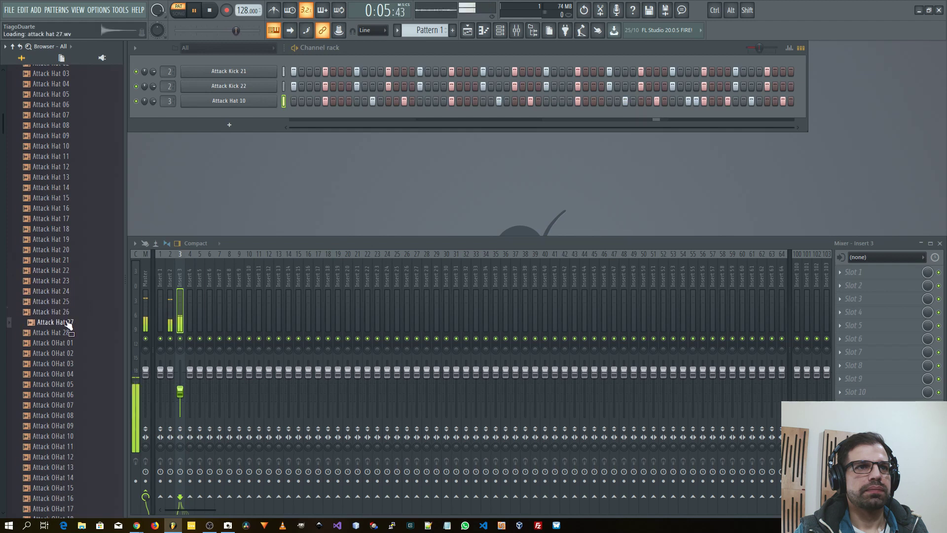
click(69, 333)
click(72, 343)
click(74, 353)
click(76, 363)
click(78, 374)
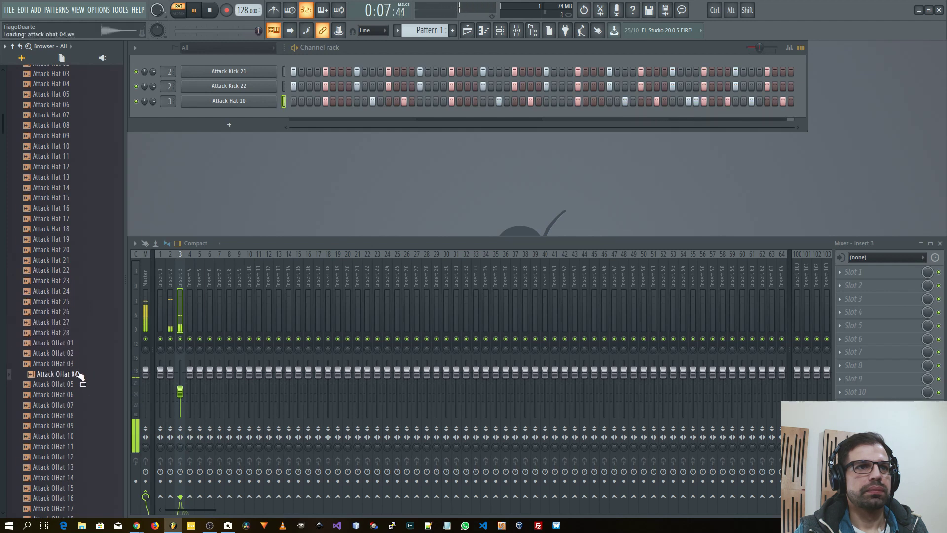
Add Attack OHat 03 as a new channel and place a hit on step 1
click(69, 364)
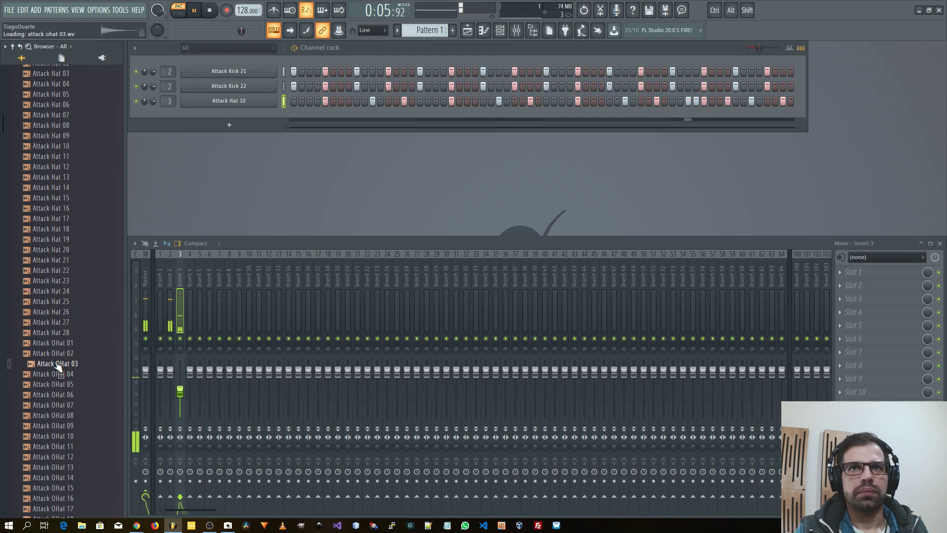
drag(59, 366, 225, 118)
click(294, 115)
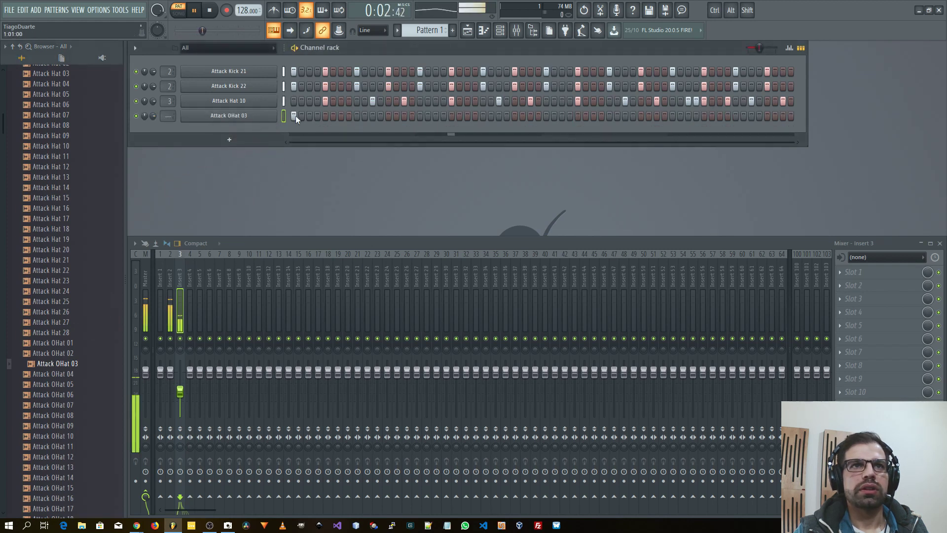
Route Attack OHat 03 to mixer insert 4 and lower that insert's volume
scroll(165, 115, up, 1)
scroll(166, 115, up, 3)
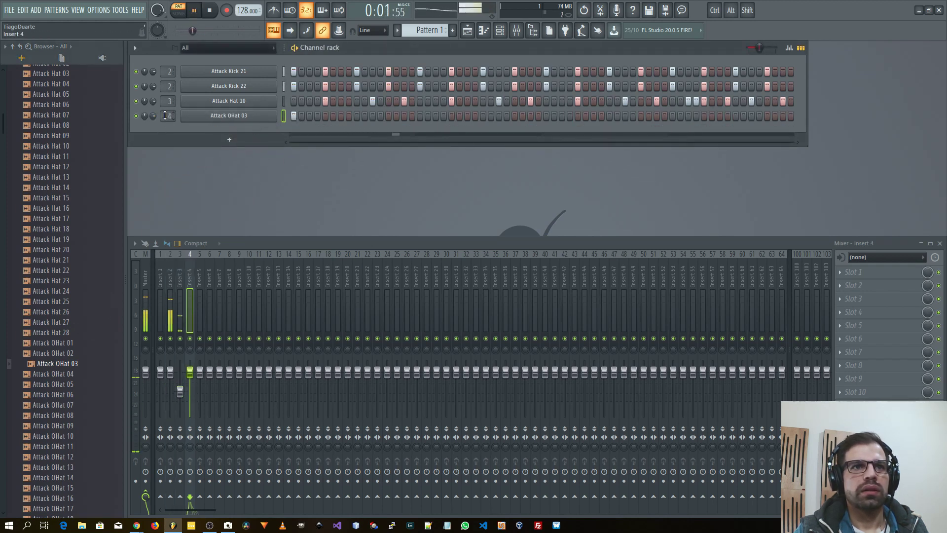
drag(191, 373, 191, 392)
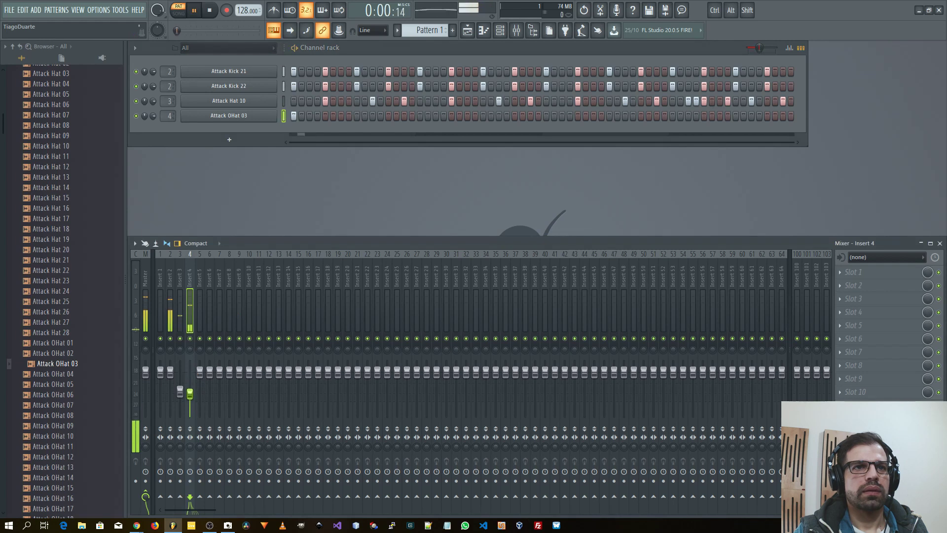
Place Attack OHat 03 hits on the first step of bars two, three and four
click(420, 117)
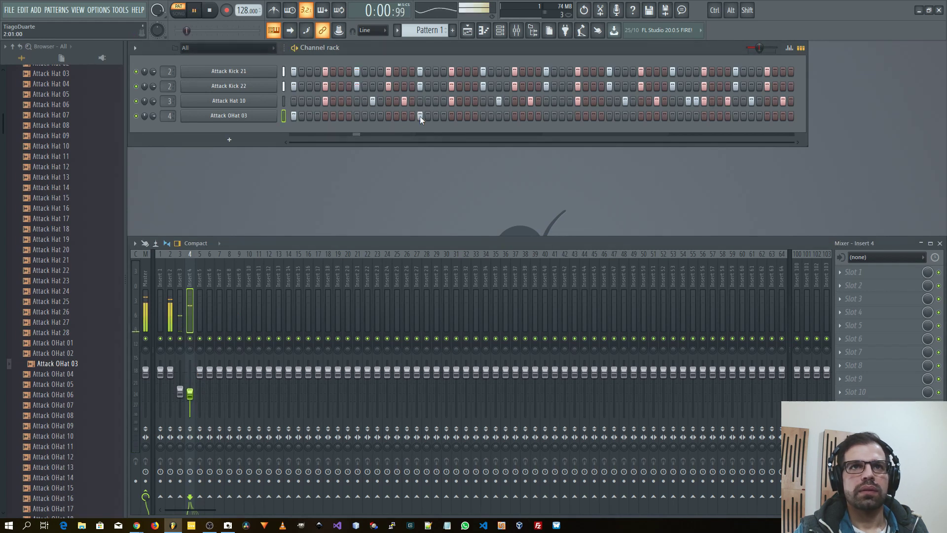
click(546, 116)
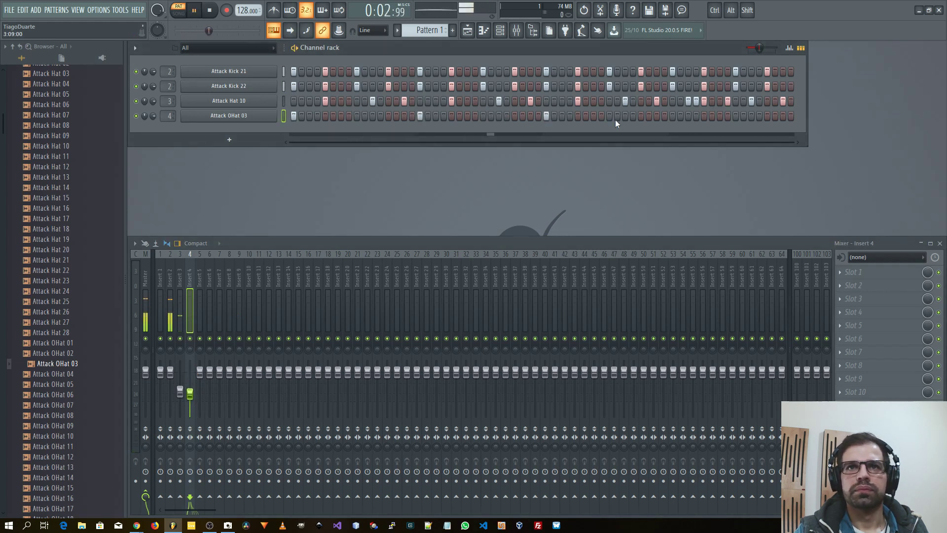
click(672, 117)
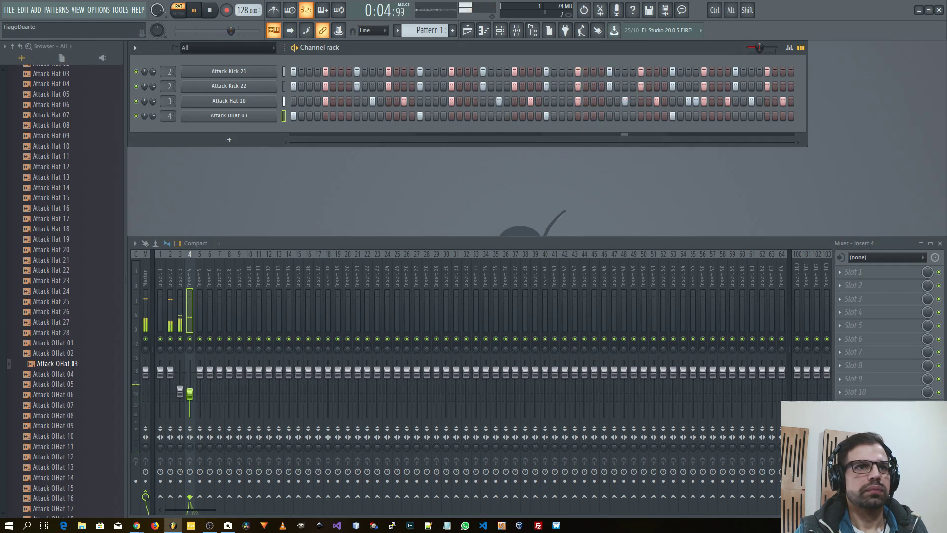
Audition more hat samples against the playing pattern, from the Attack OHats through the Collider hats to Downstream CHat 09
drag(68, 384, 89, 206)
click(66, 446)
click(69, 220)
drag(71, 238, 77, 467)
scroll(81, 401, down, 5)
drag(81, 401, 79, 301)
scroll(74, 316, down, 6)
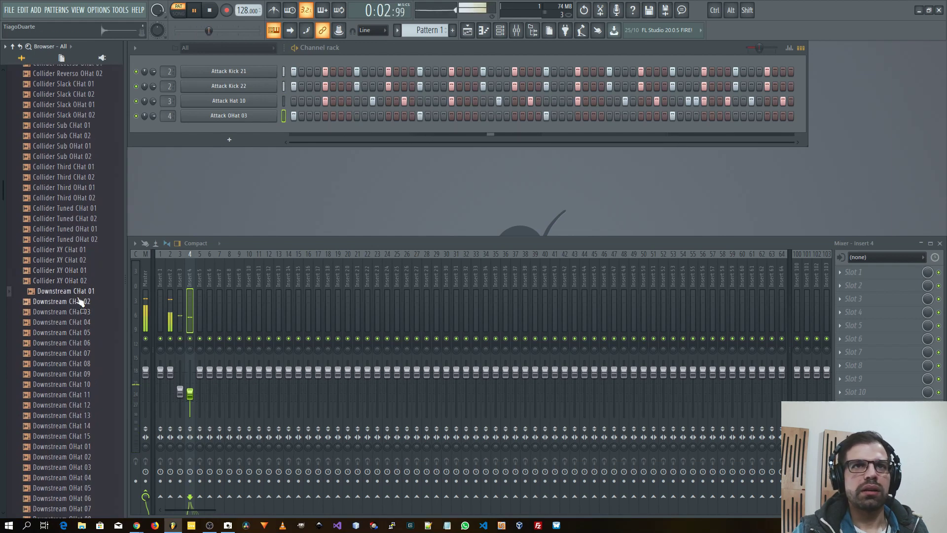
key(Down)
key(Down)
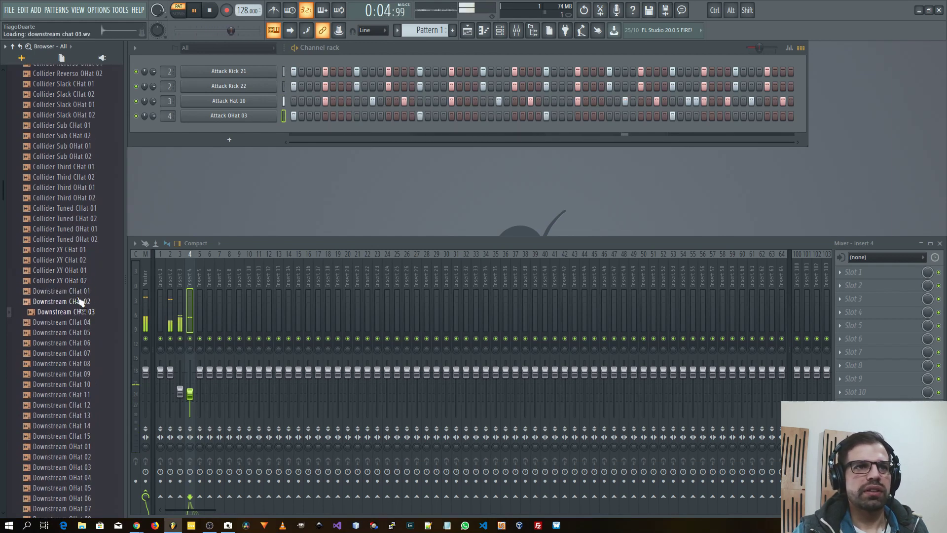
key(Down)
key(Down)
key(Down)
key(Down)
key(Down)
key(Down)
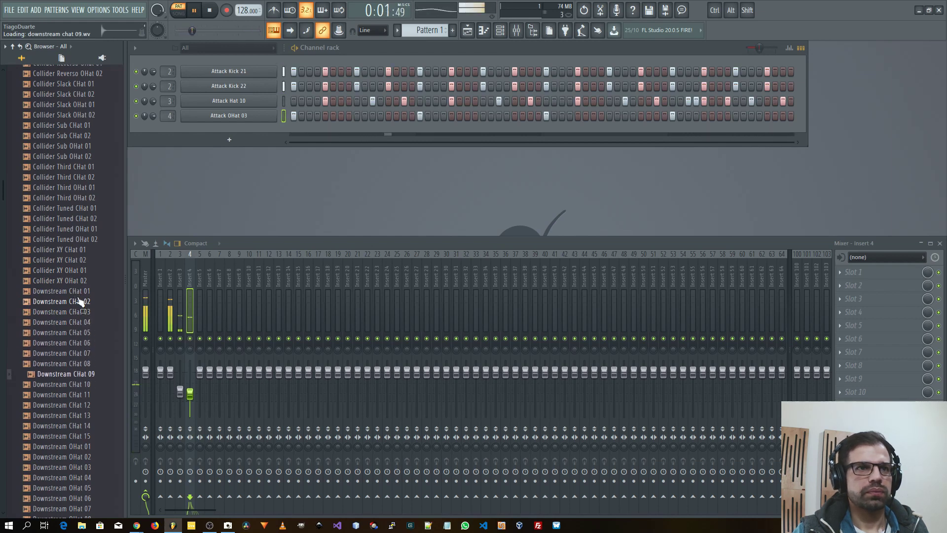
Add Downstream CHat 09 as a new channel and place hits on steps 3 and 7
drag(98, 374, 266, 134)
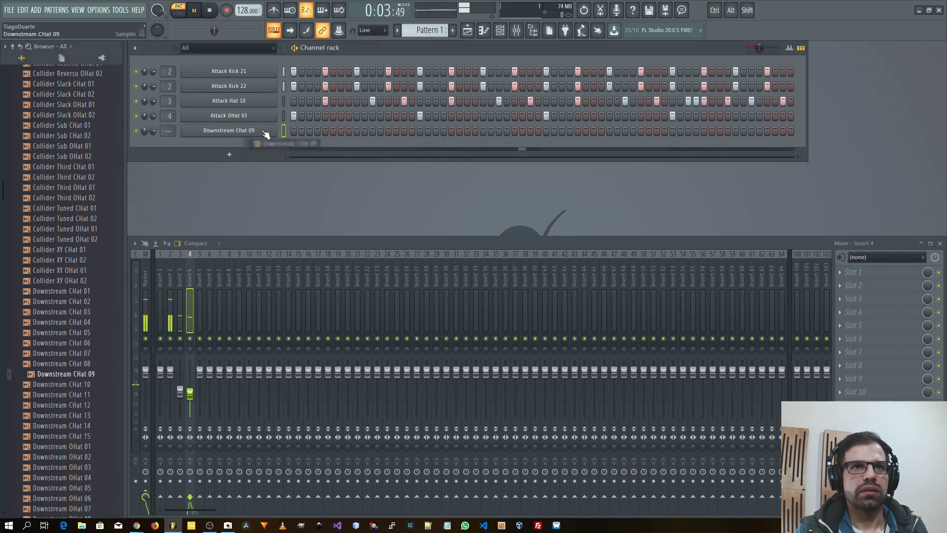
click(310, 131)
click(341, 131)
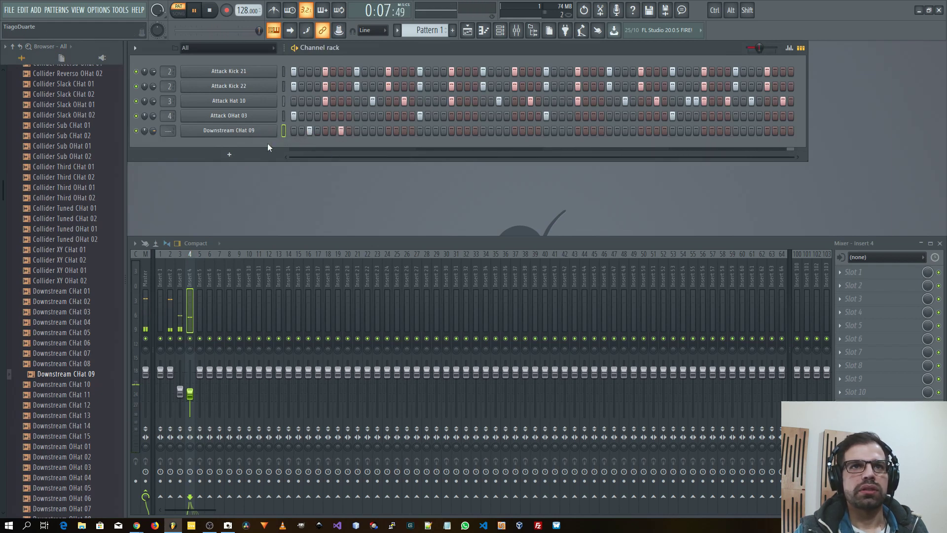
Stop playback, fill the Downstream CHat 09 channel every 4 steps, and shift its hits two steps later to start on step 3
key(space)
right_click(255, 131)
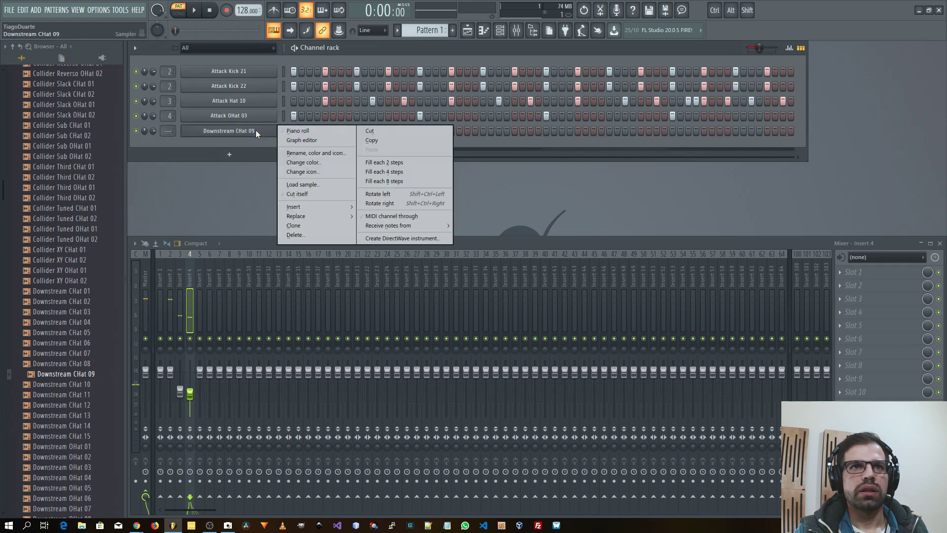
click(408, 173)
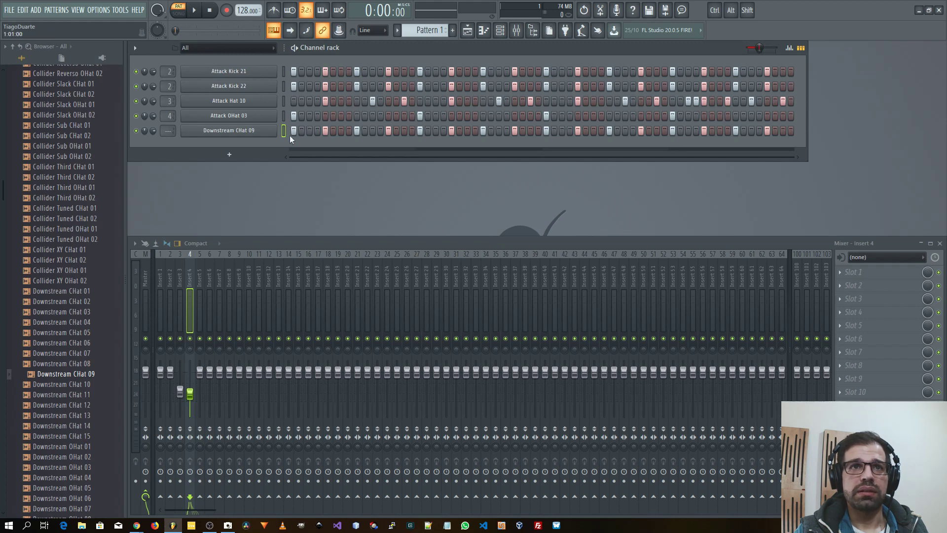
key(ctrl)
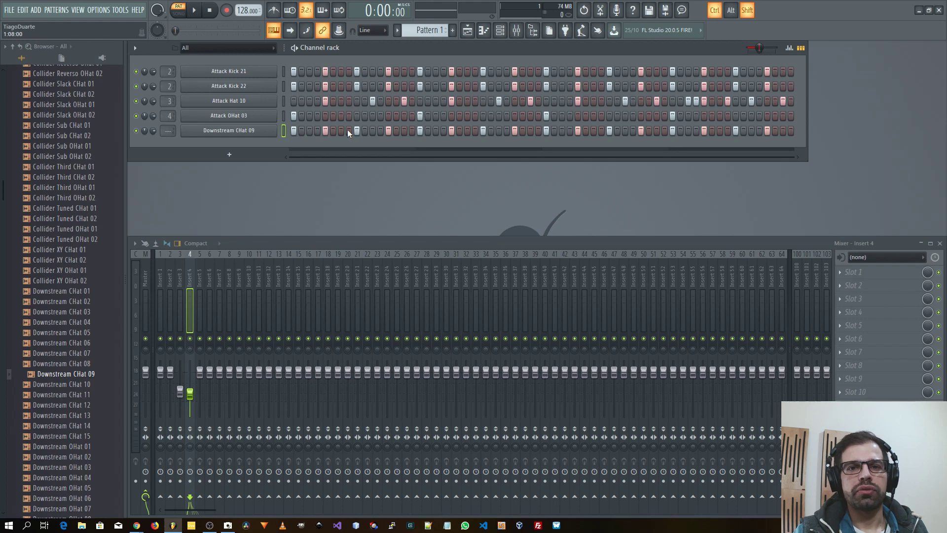
scroll(347, 129, down, 2)
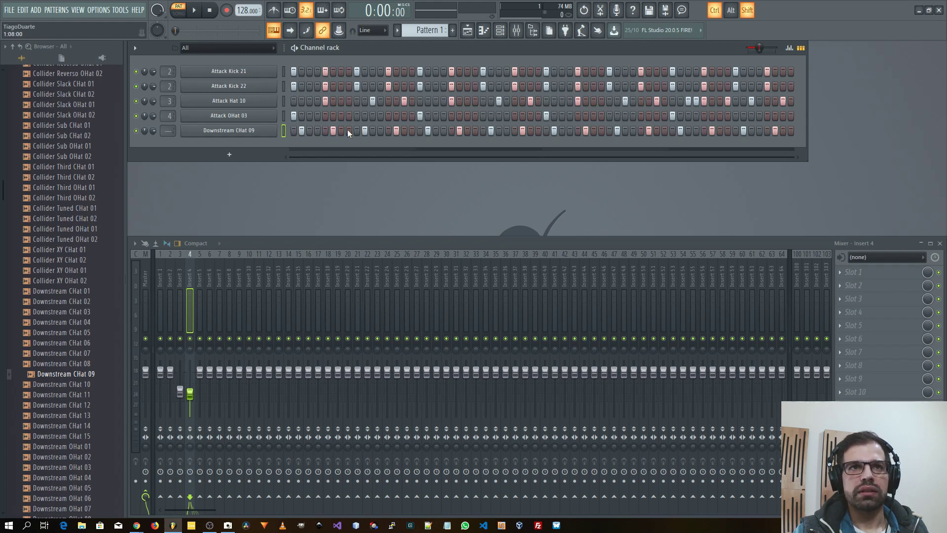
Play the pattern, route Downstream CHat 09 to mixer insert 5, and lower that insert's volume to about 41% (-15.4 dB)
key(space)
scroll(169, 131, up, 5)
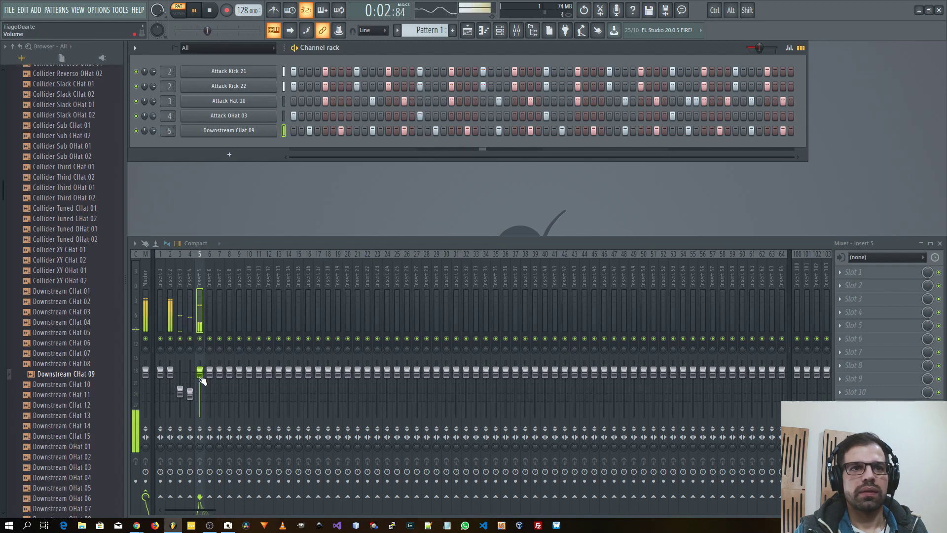
drag(201, 380, 201, 402)
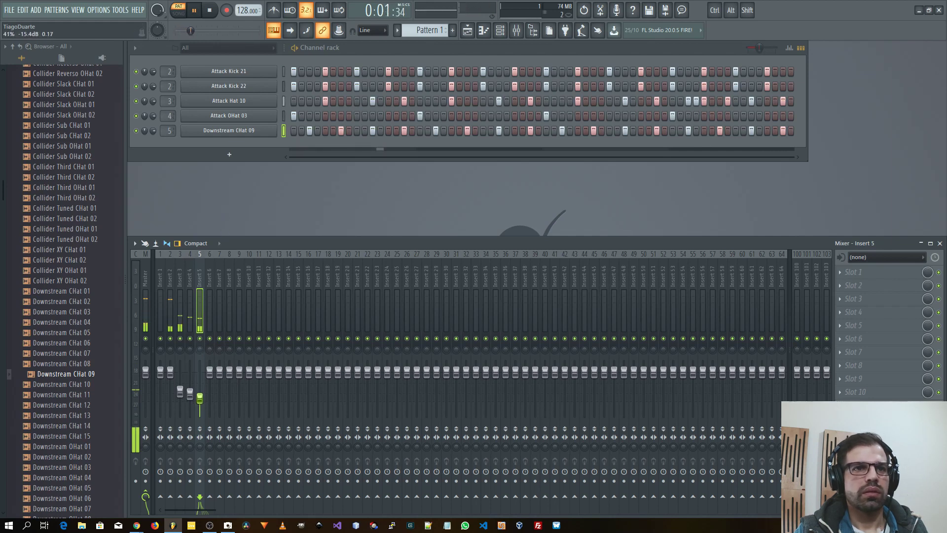
Audition and compare the closed hat samples Downstream CHat 10 to 15 against the playing pattern
click(79, 384)
click(77, 395)
click(74, 406)
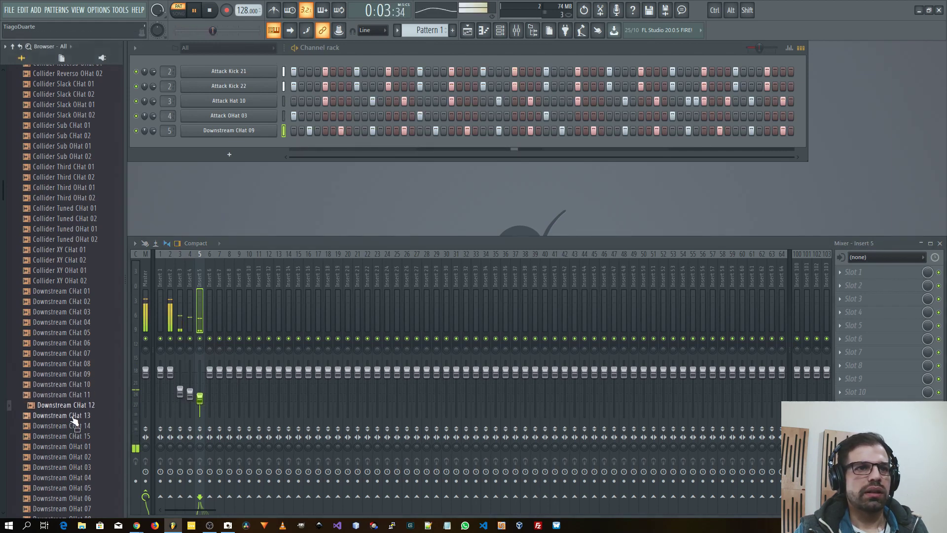
click(74, 395)
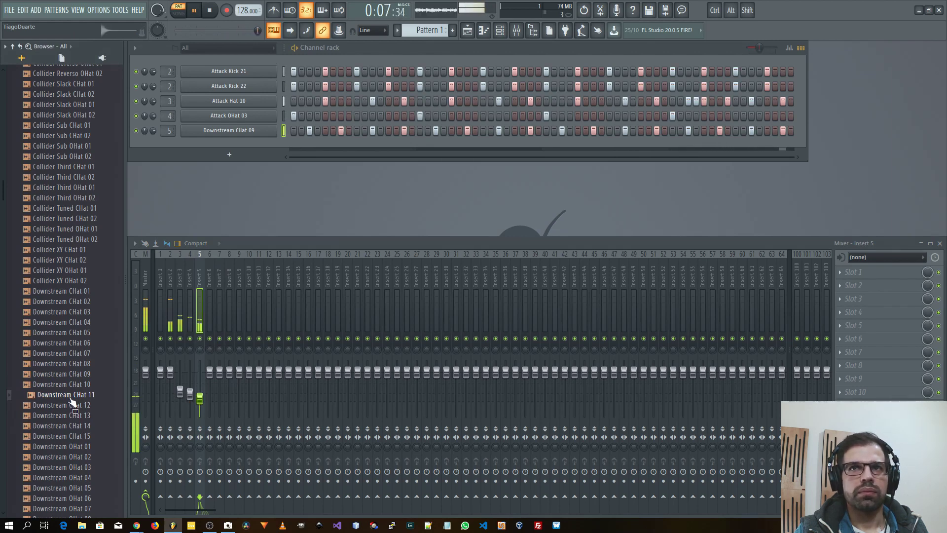
click(77, 406)
click(78, 417)
click(80, 407)
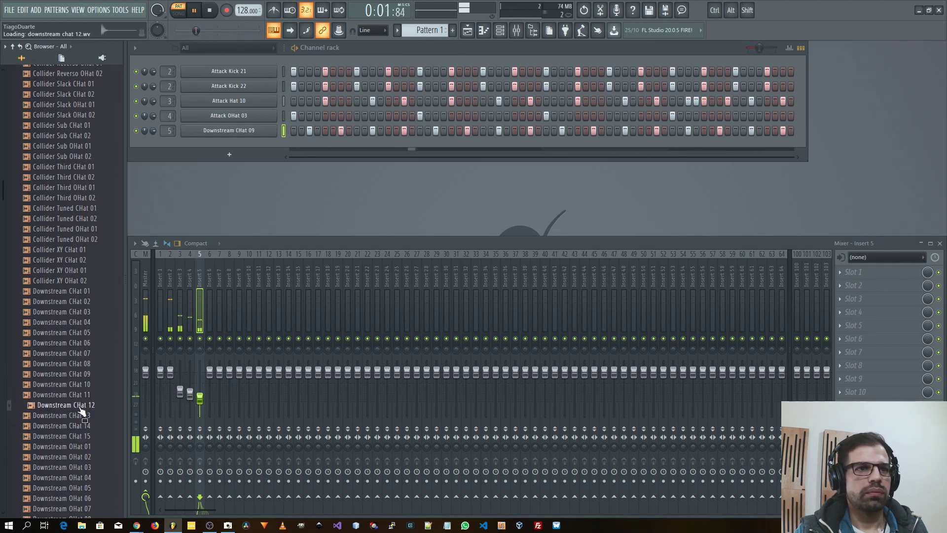
click(76, 426)
click(75, 436)
click(77, 427)
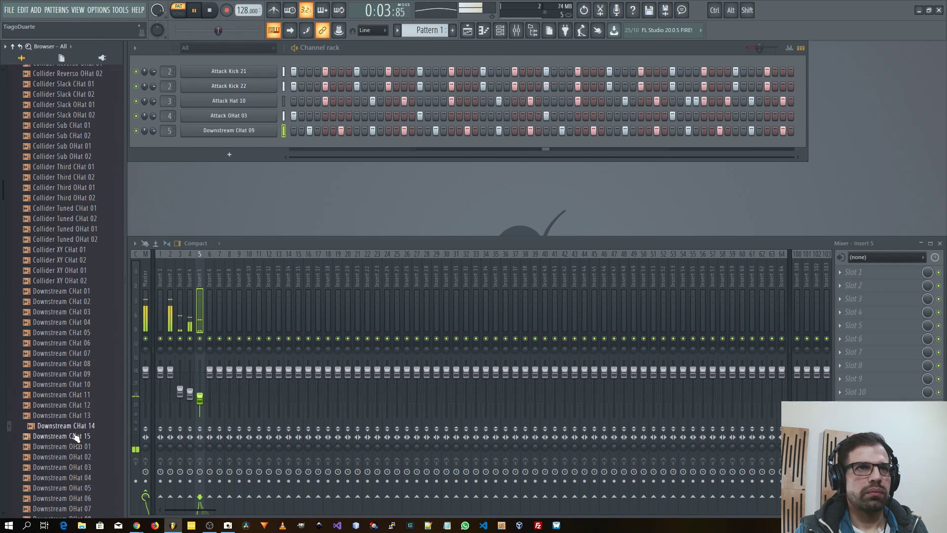
click(76, 436)
Audition the open hat samples Downstream OHat 01 to 15 against the playing pattern
key(Down)
key(Down)
key(Down)
key(Down)
key(Down)
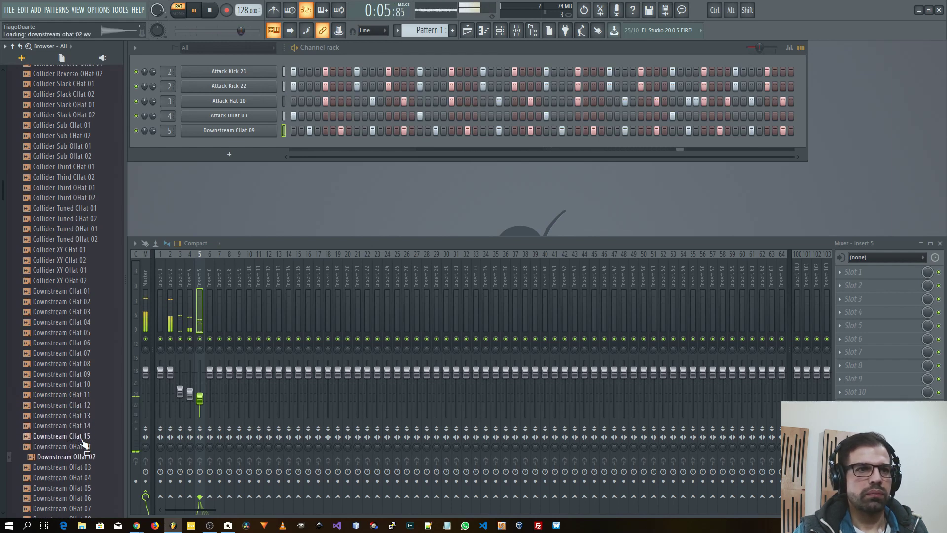
key(Down)
key(Down)
key(Down)
key(Down)
key(Down)
key(Down)
key(Down)
key(Down)
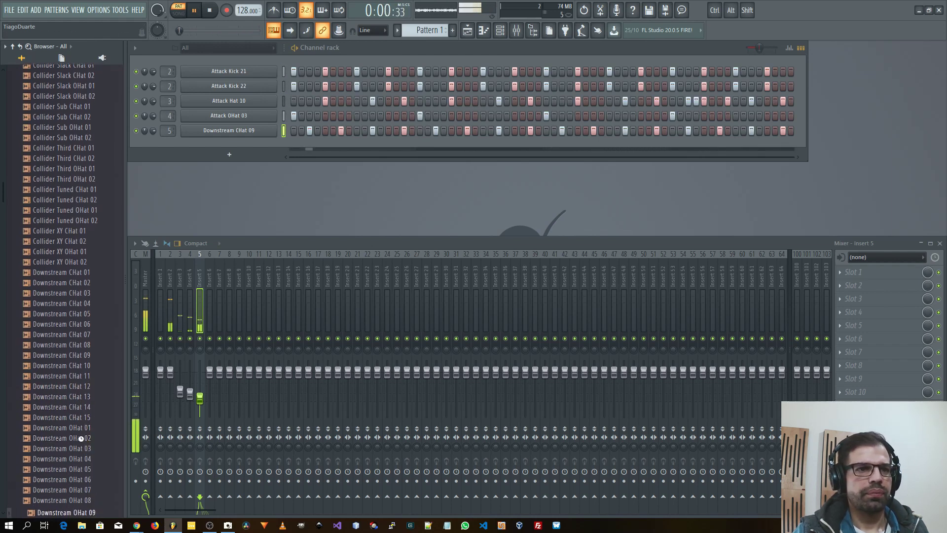
key(Up)
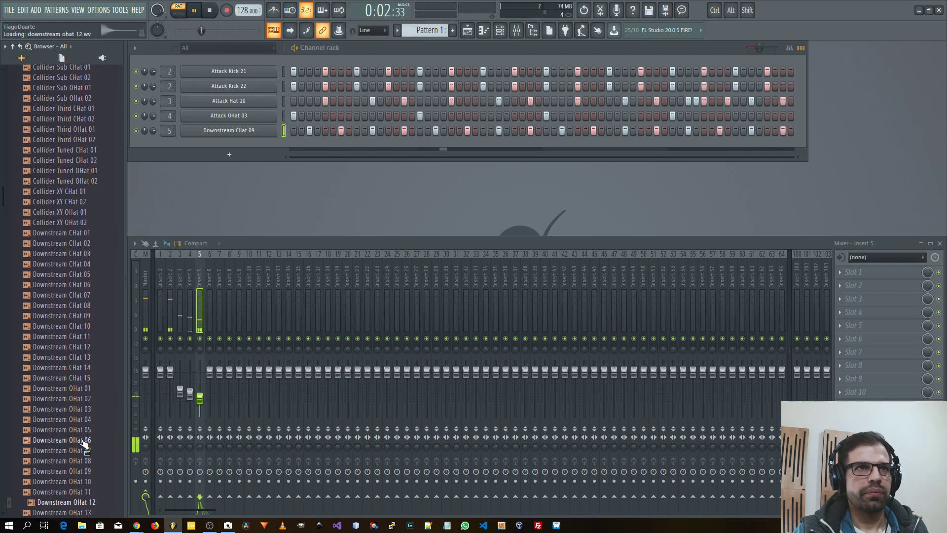
key(Down)
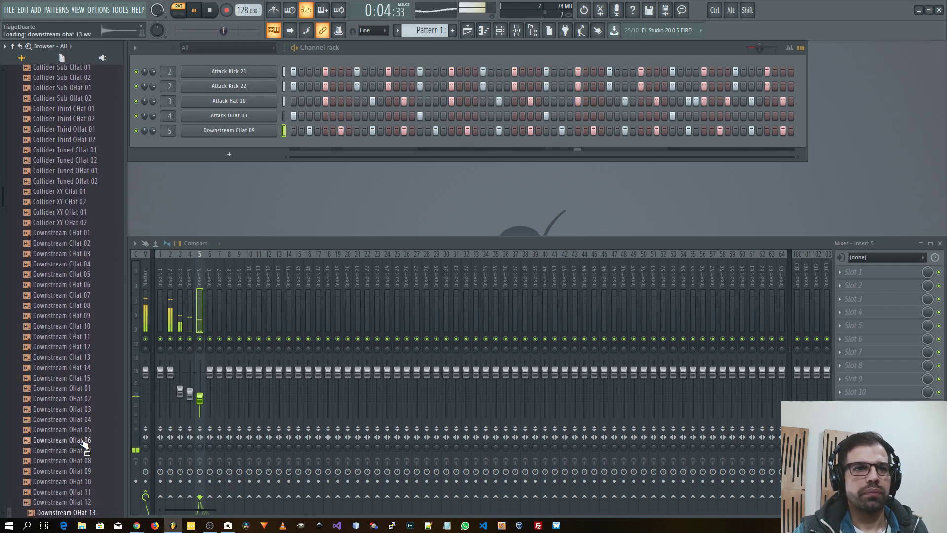
key(Down)
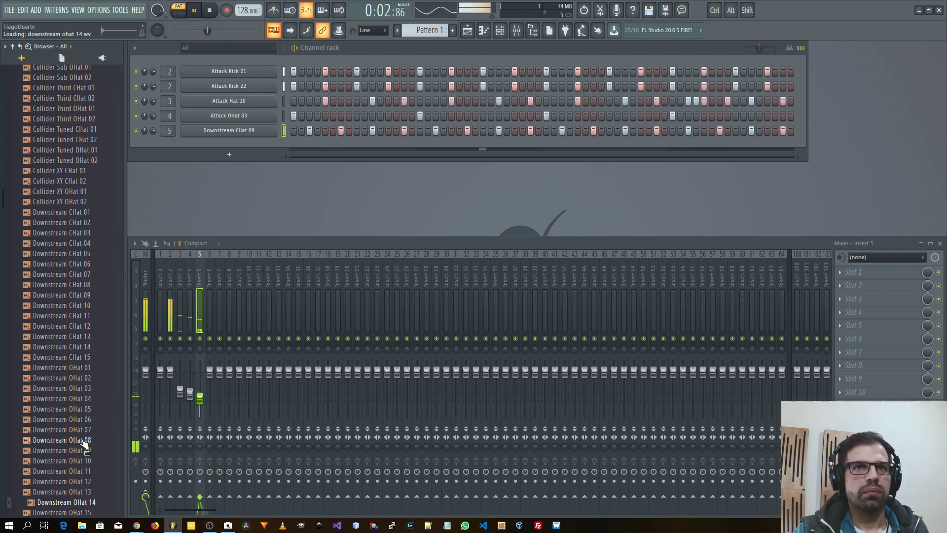
scroll(84, 444, down, 1)
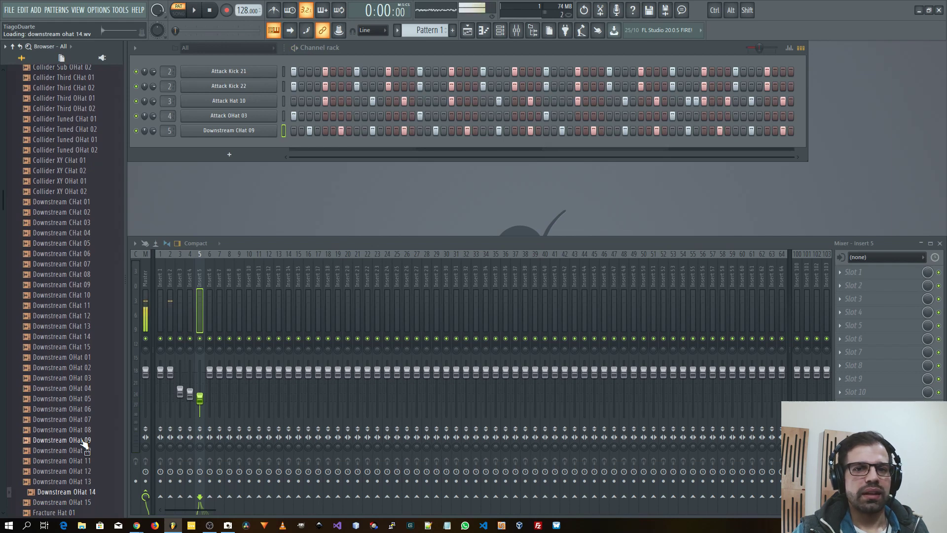
key(space)
key(Down)
key(Down)
key(Down)
Audition the Fracture Hat samples from 01 to 70 against the playing pattern
key(Down)
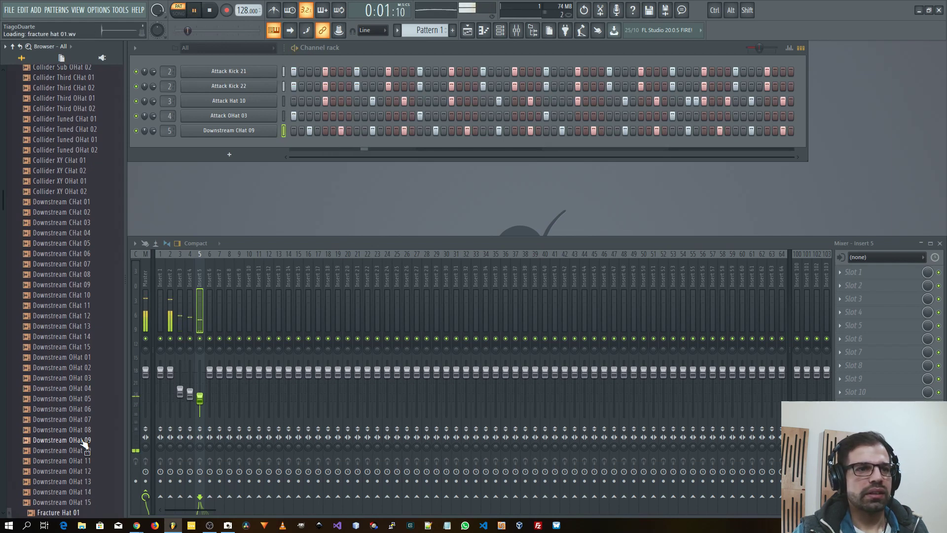
key(Down)
key(Down)
key(Down)
key(Down)
key(Down)
key(Down)
key(Down)
key(Down)
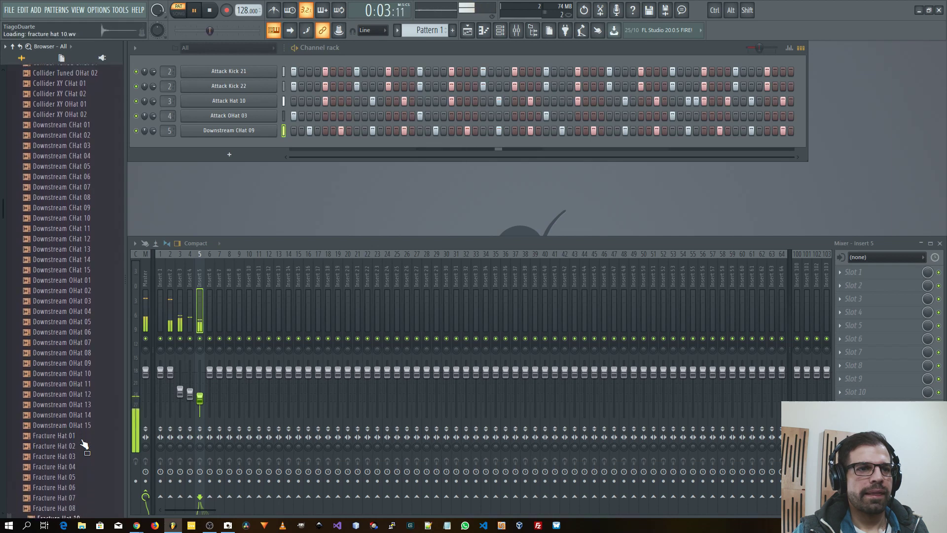
key(Down)
key(Down)
key(Down)
key(Down)
key(Down)
key(Down)
key(Down)
key(Down)
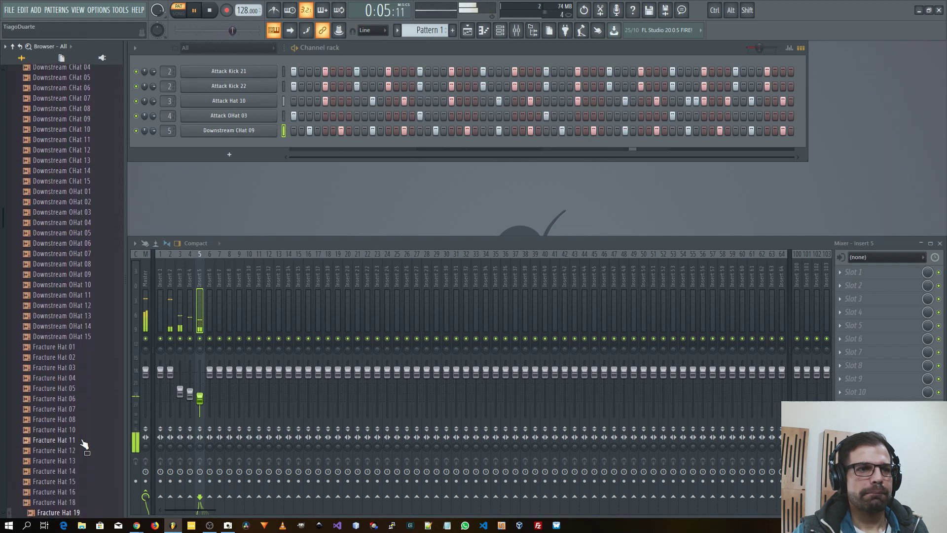
key(Down)
key(Down)
key(Down)
key(Down)
key(Down)
key(Down)
key(Down)
key(Down)
key(Down)
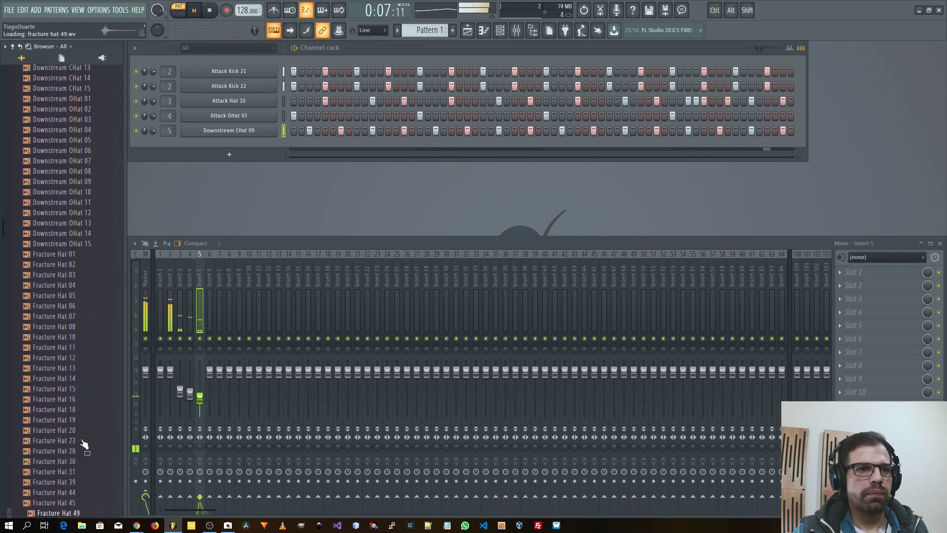
key(Down)
key(Down)
key(Down)
Audition and compare the first HouseGen CHat samples to choose another closed hat for the pattern
key(Down)
key(Down)
key(Down)
key(Down)
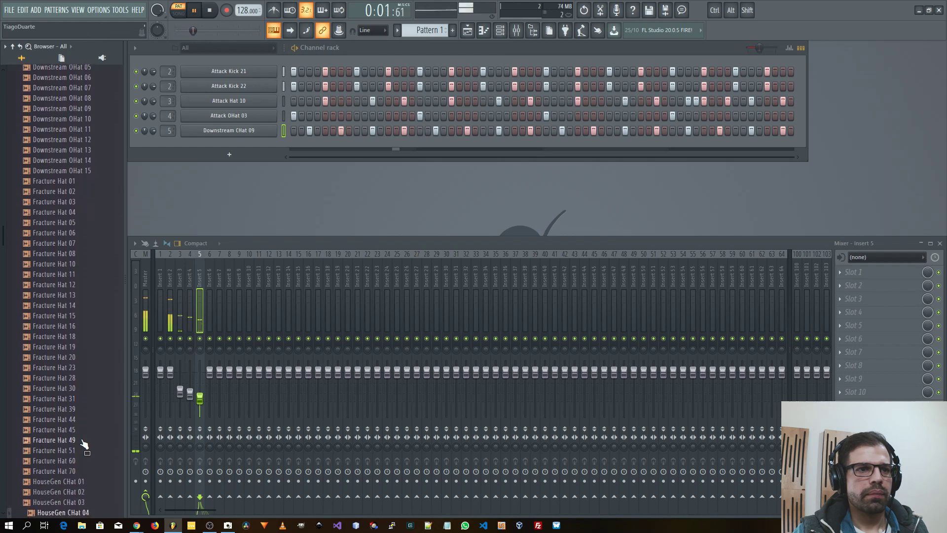
key(Down)
key(Up)
key(Up)
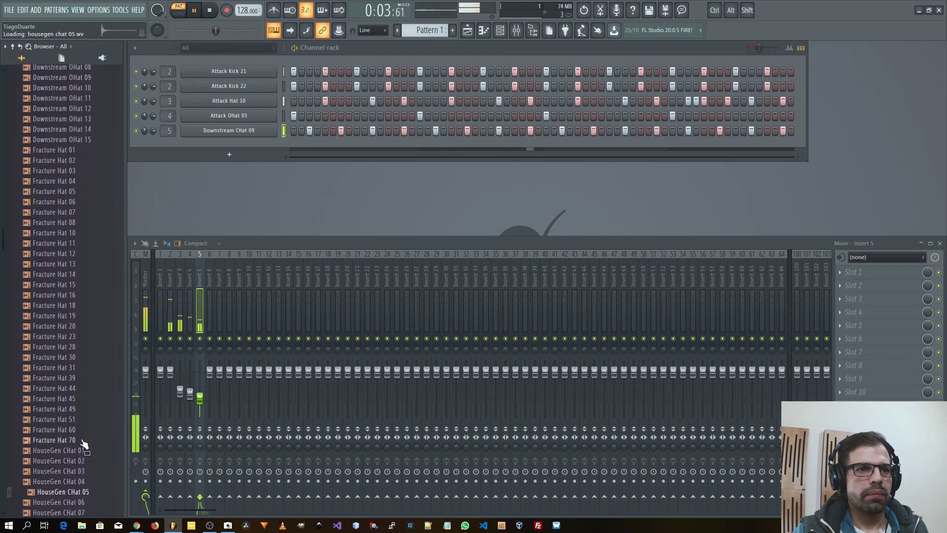
key(Down)
key(Down)
key(Down)
key(Up)
key(Up)
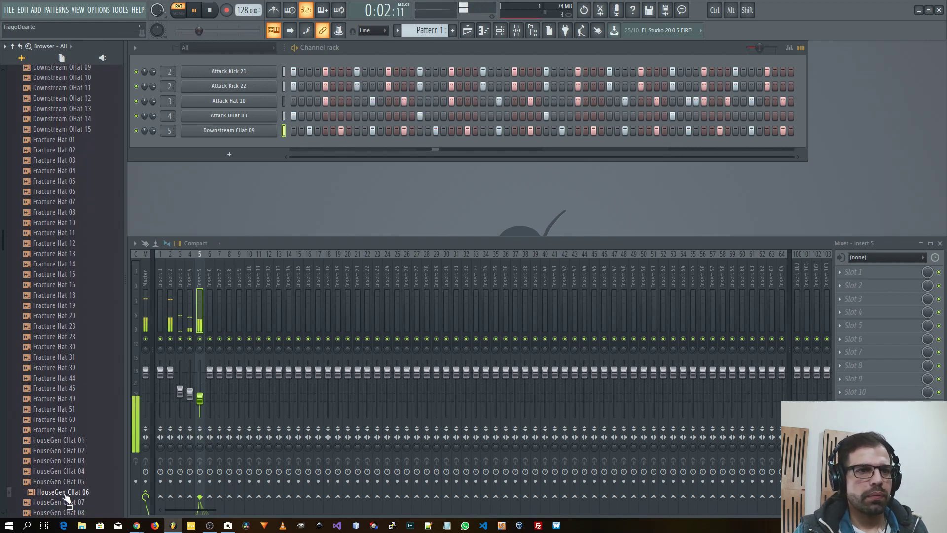
Add HouseGen CHat 06 as a new channel and place a hit on step 4
drag(69, 493, 235, 144)
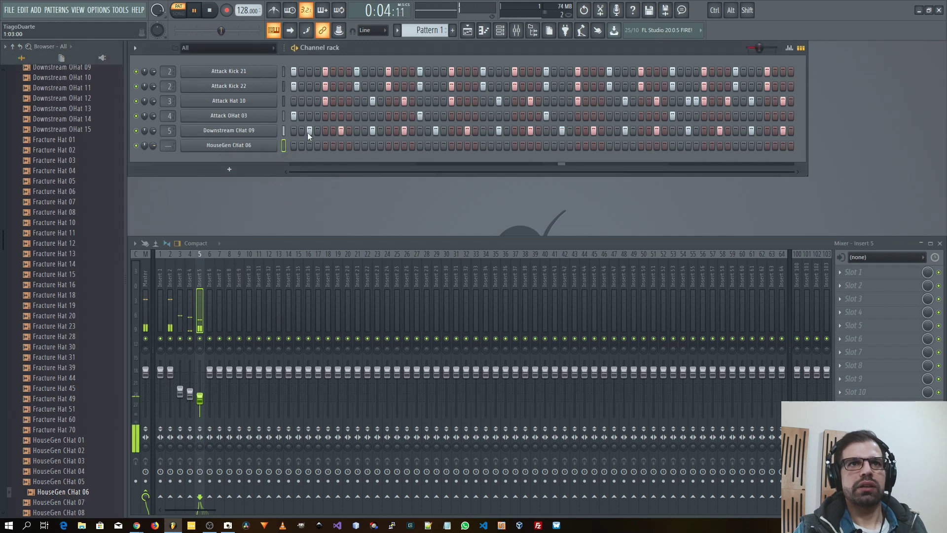
click(317, 146)
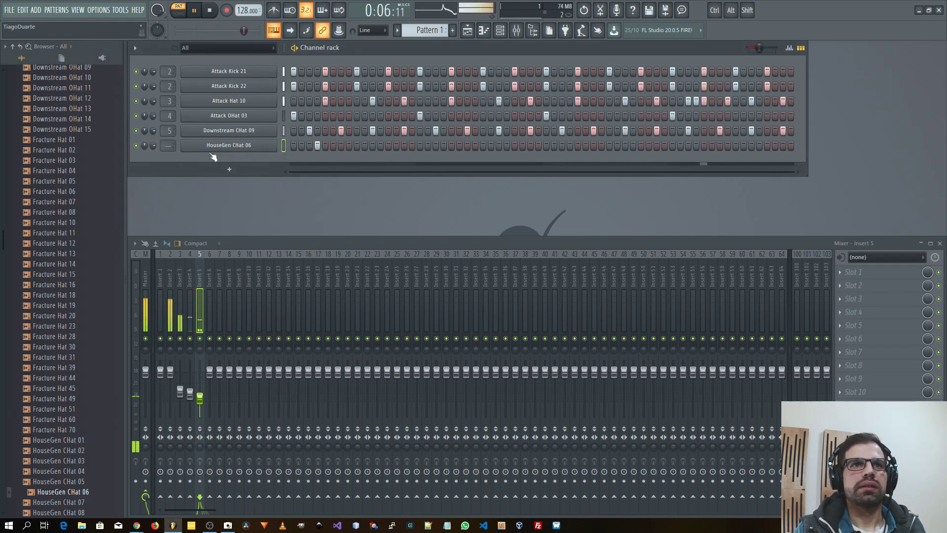
Route HouseGen CHat 06 to mixer insert 6 and lower that insert's volume
scroll(164, 145, up, 2)
scroll(164, 144, up, 3)
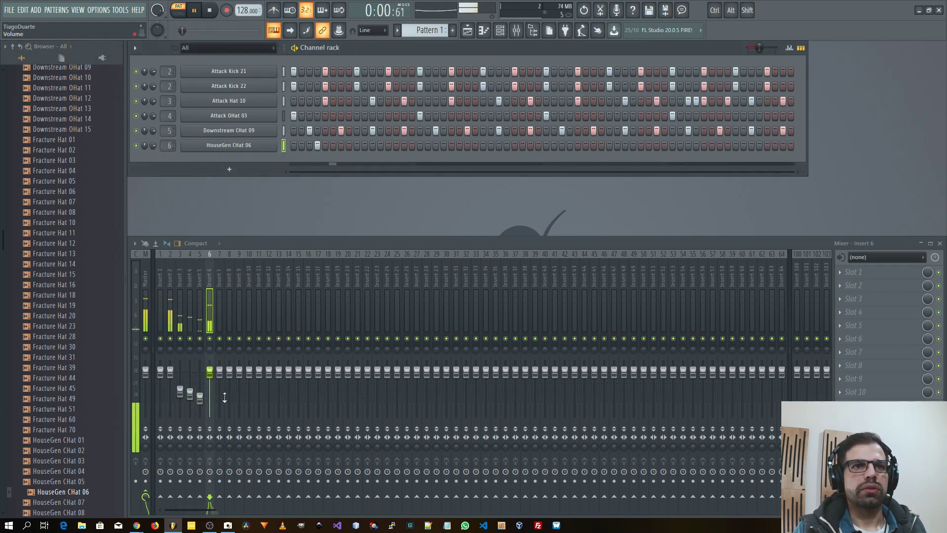
drag(214, 374, 213, 398)
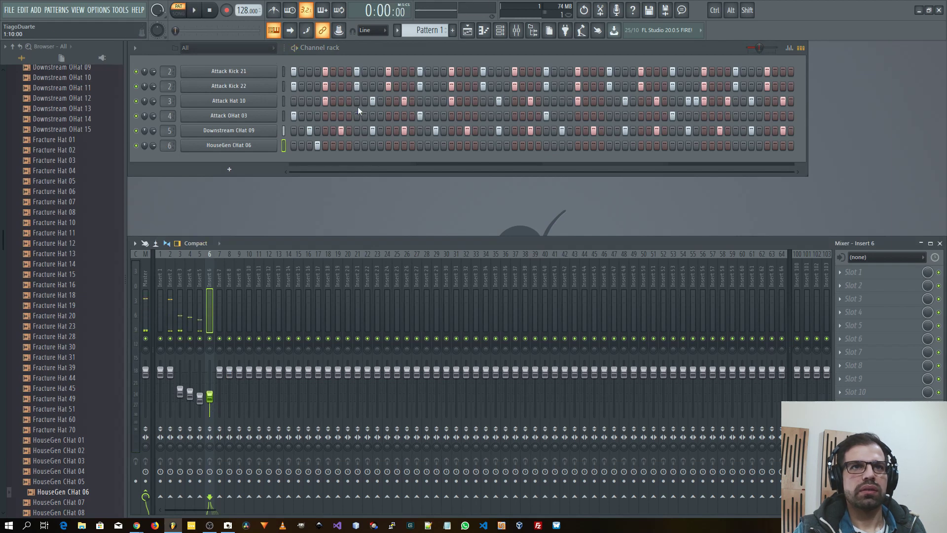
Place HouseGen CHat 06 hits on steps 8, 10, 12 and 13, and lower mixer insert 6's volume further during playback
click(365, 146)
click(348, 146)
key(space)
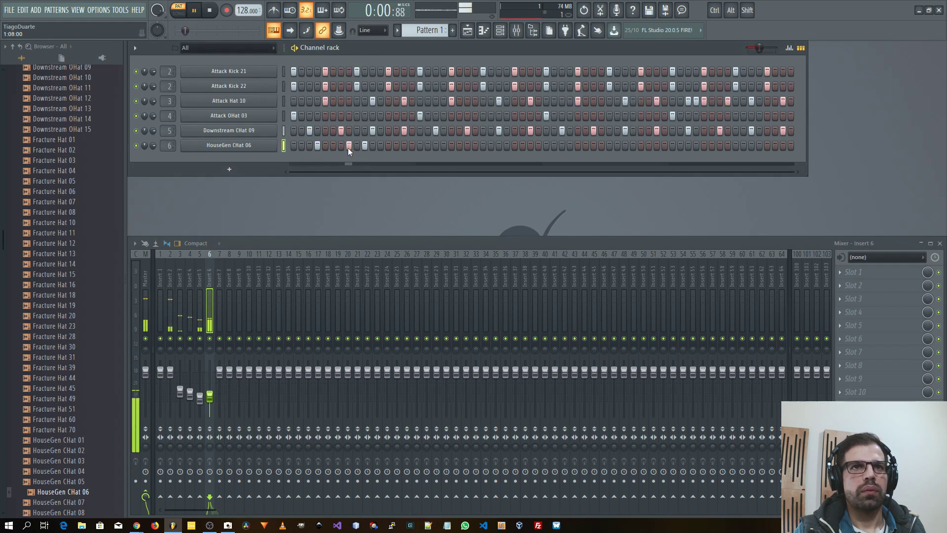
click(381, 146)
click(388, 146)
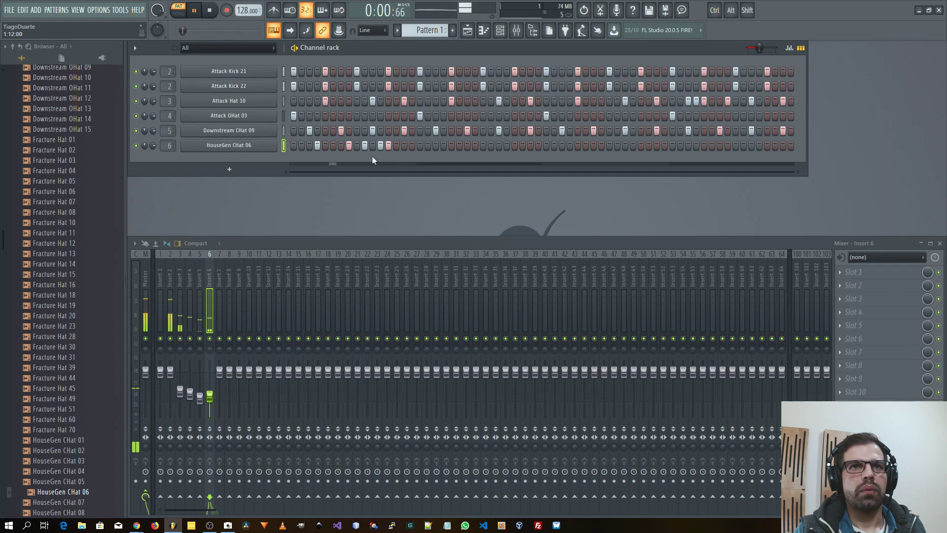
drag(210, 396, 211, 405)
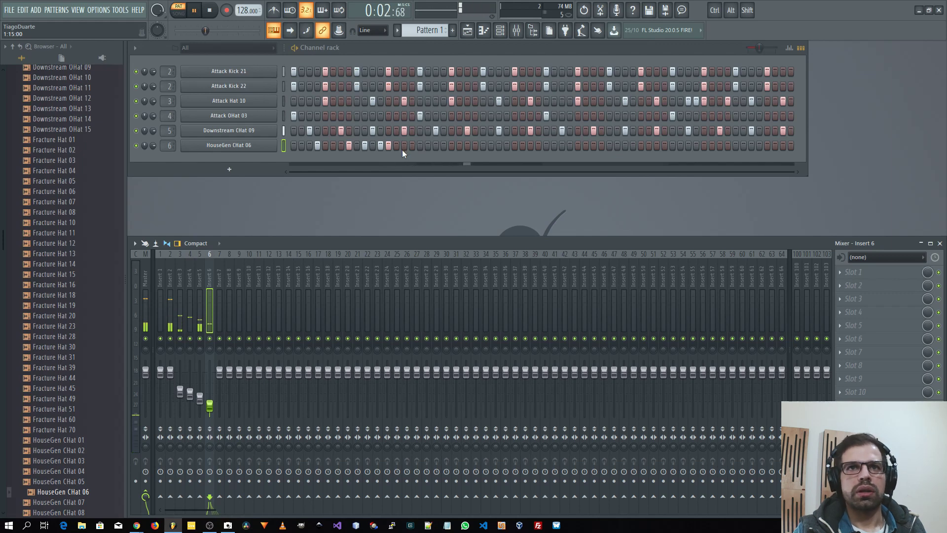
Place a HouseGen CHat 06 hit on step 20 and play back the pattern to check the groove
click(443, 146)
key(space)
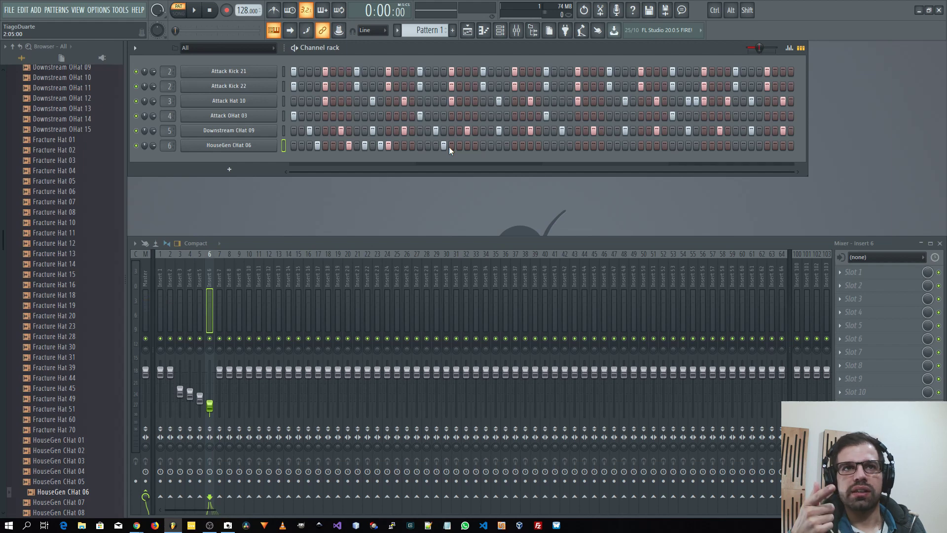
key(space)
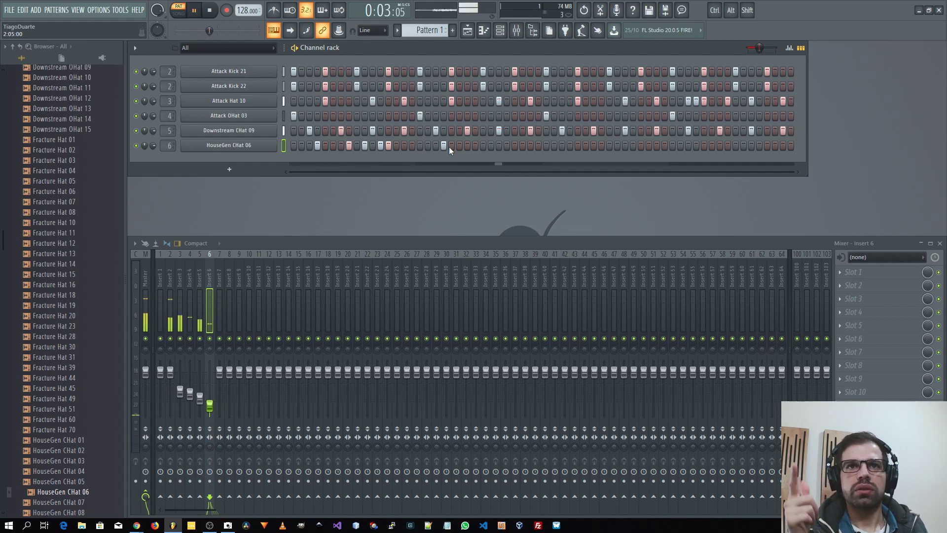
key(space)
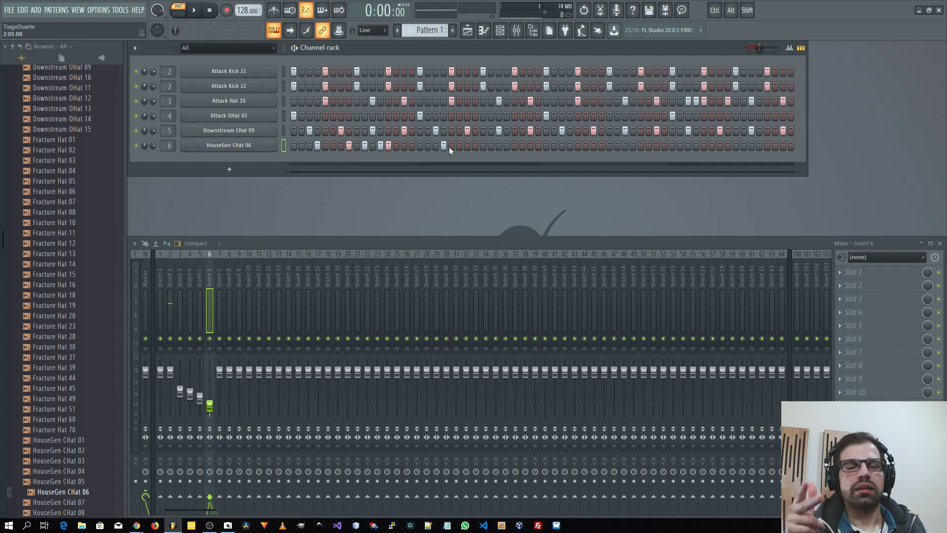
key(space)
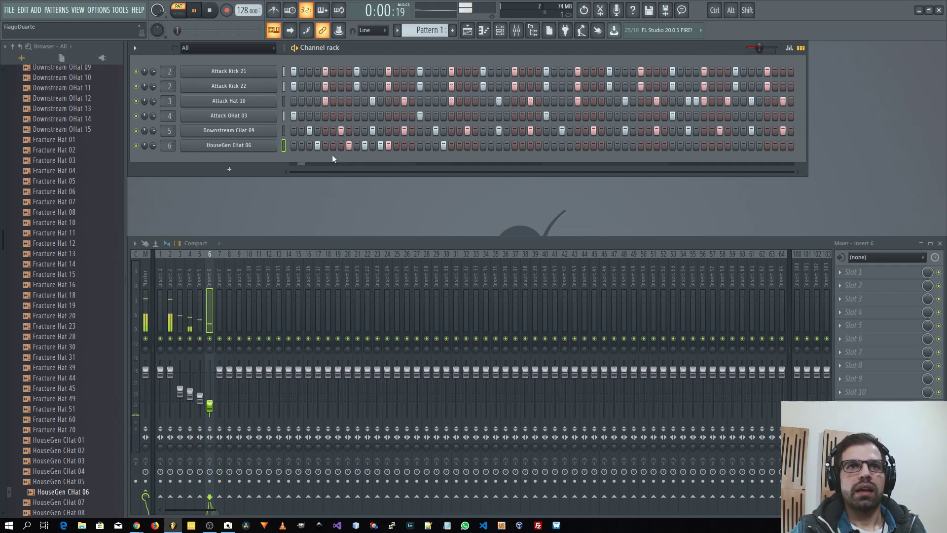
key(space)
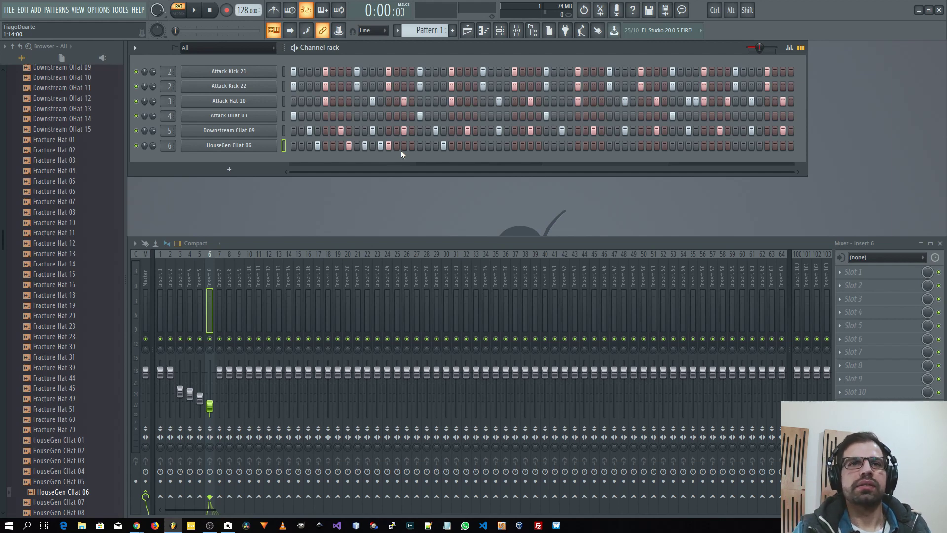
Place HouseGen CHat 06 hits on steps 24, 26, 28 and 29 and play back the pattern
key(space)
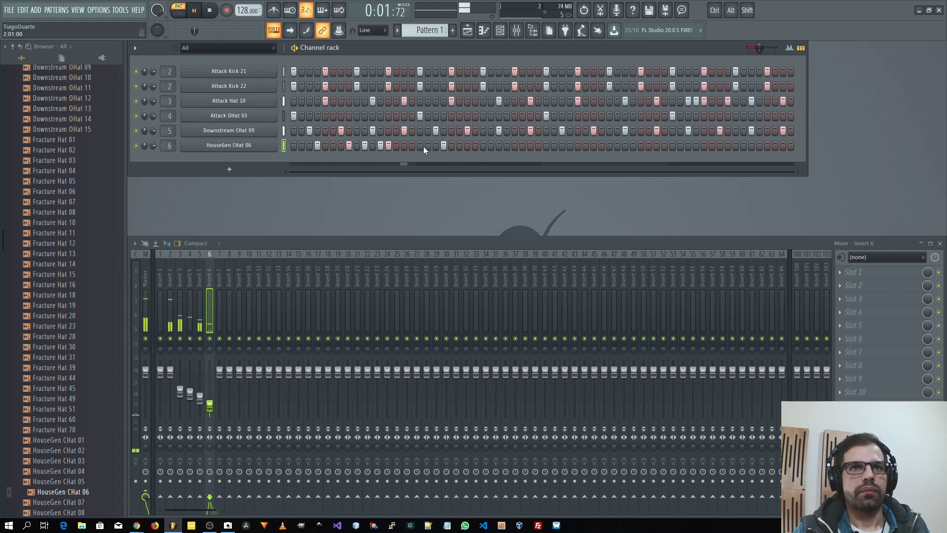
key(space)
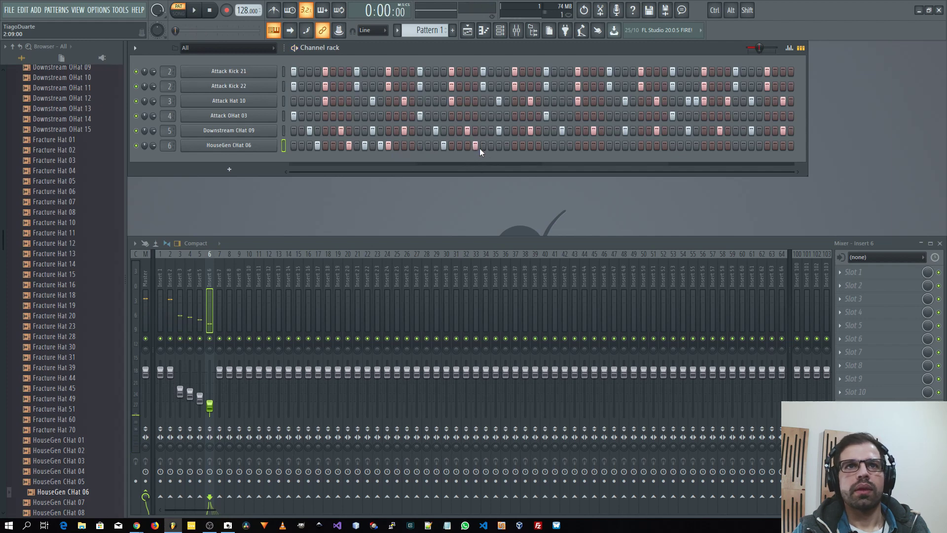
click(511, 147)
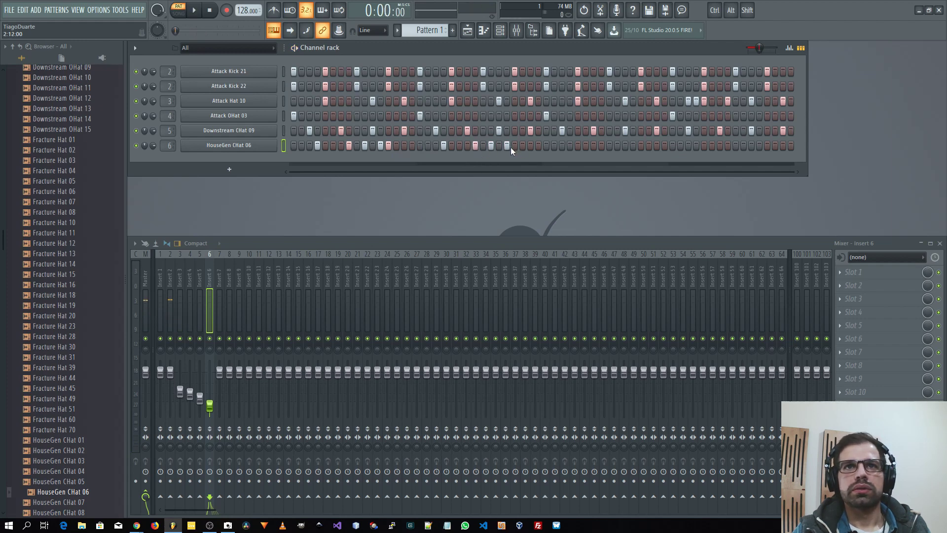
key(space)
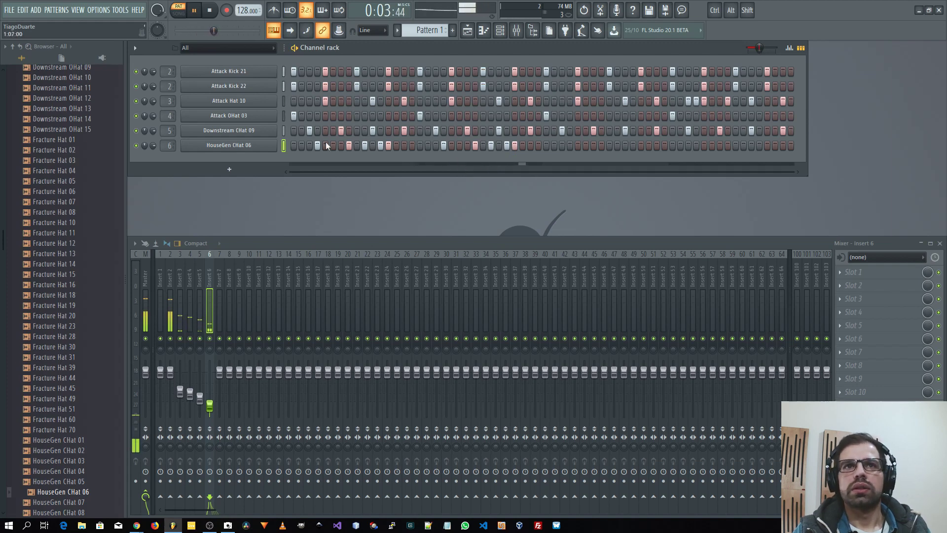
Open HouseGen CHat 06 in the piano roll, copy the bar 2 hits into bar 3 and play back the result
key(space)
right_click(269, 146)
click(289, 146)
drag(508, 187, 582, 225)
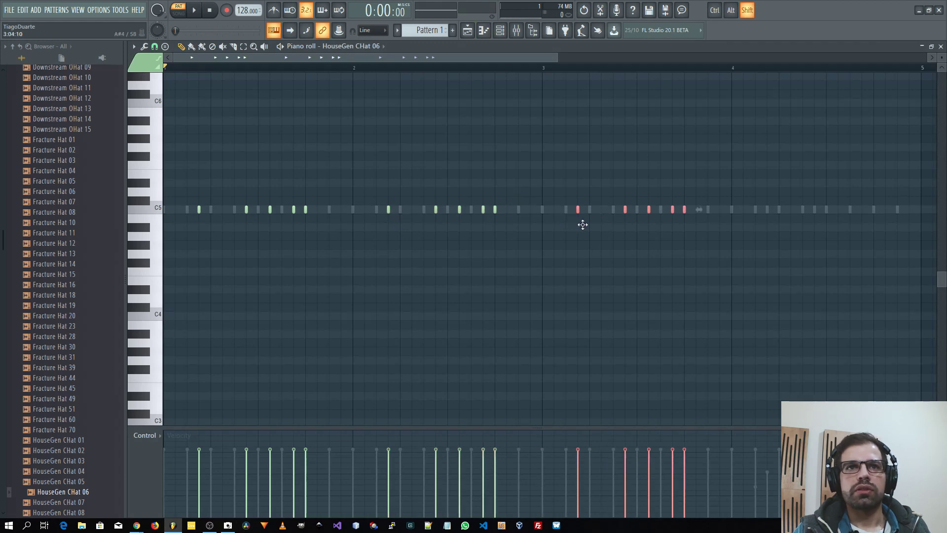
drag(603, 271, 636, 289)
key(space)
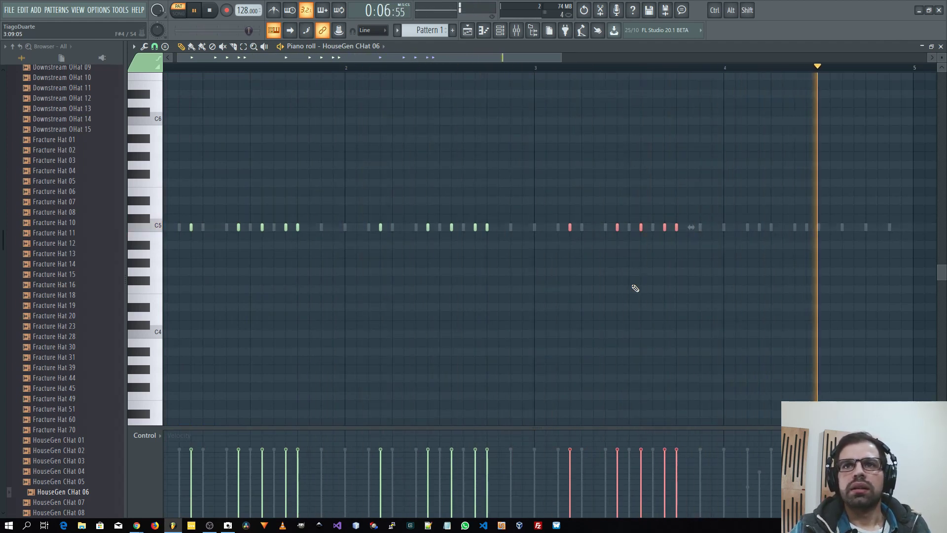
key(space)
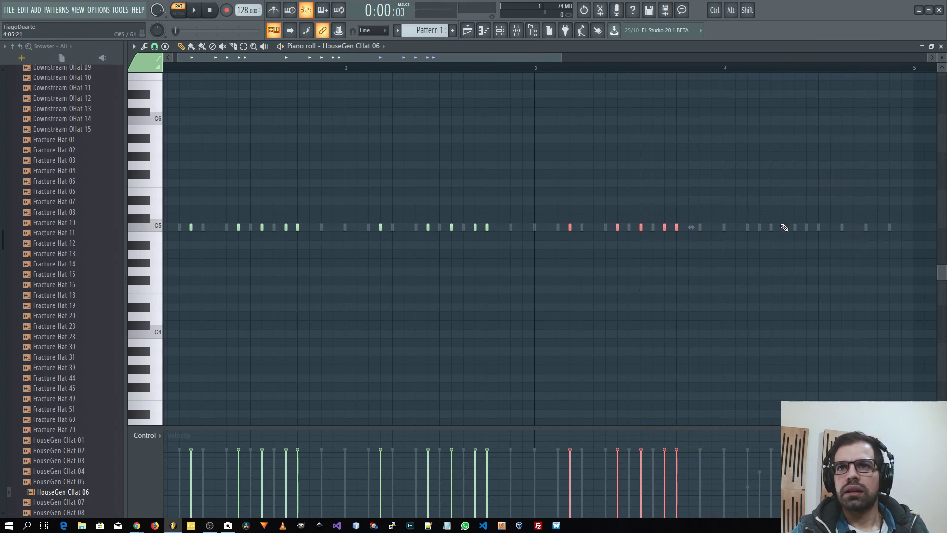
Duplicate the HouseGen CHat 06 hits from bar 3 into bar 4 and play back the pattern
key(shift)
mouse_move(571, 228)
mouse_down()
mouse_move(768, 245)
mouse_move(670, 288)
mouse_up()
key(ctrl+d)
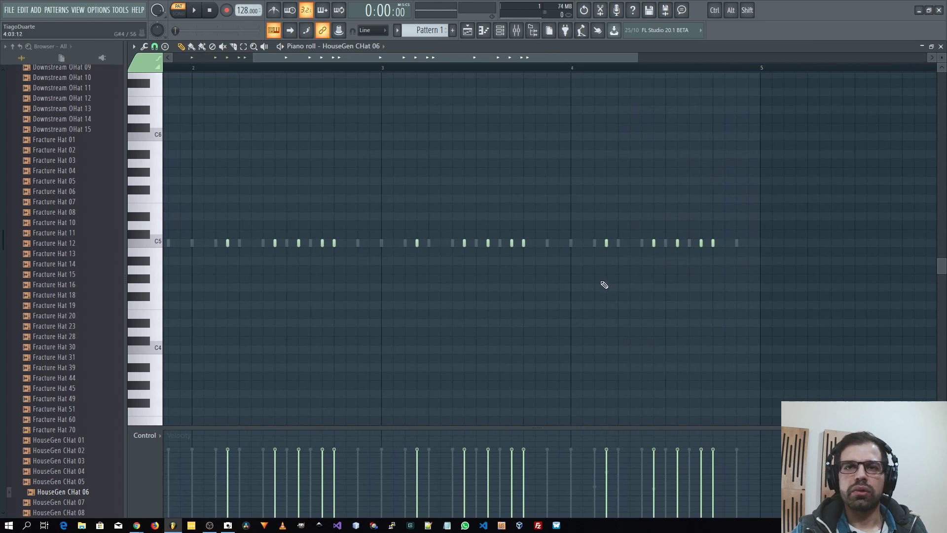
key(space)
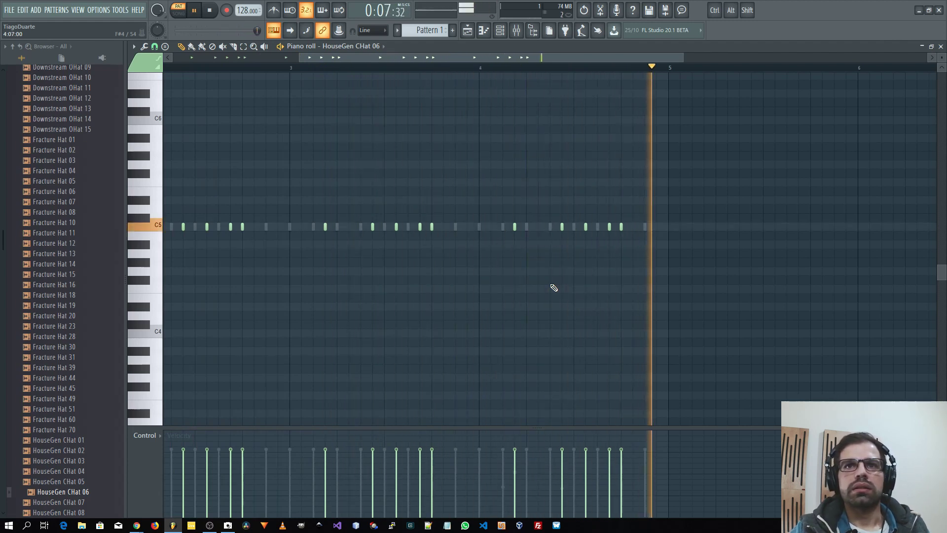
key(space)
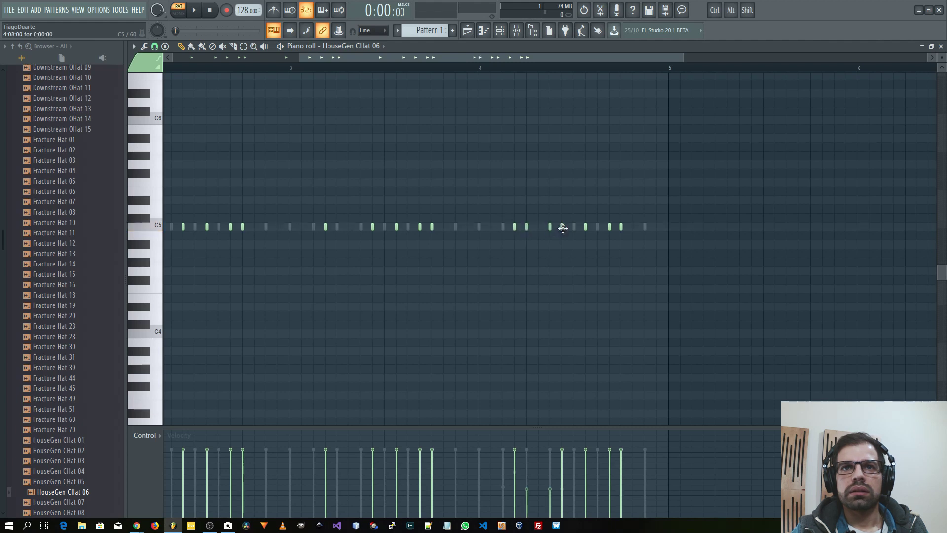
In bar 4, add HouseGen CHat 06 hits on steps 5, 7 and 11, remove the one on step 10, and close the piano roll during playback
right_click(585, 230)
click(598, 226)
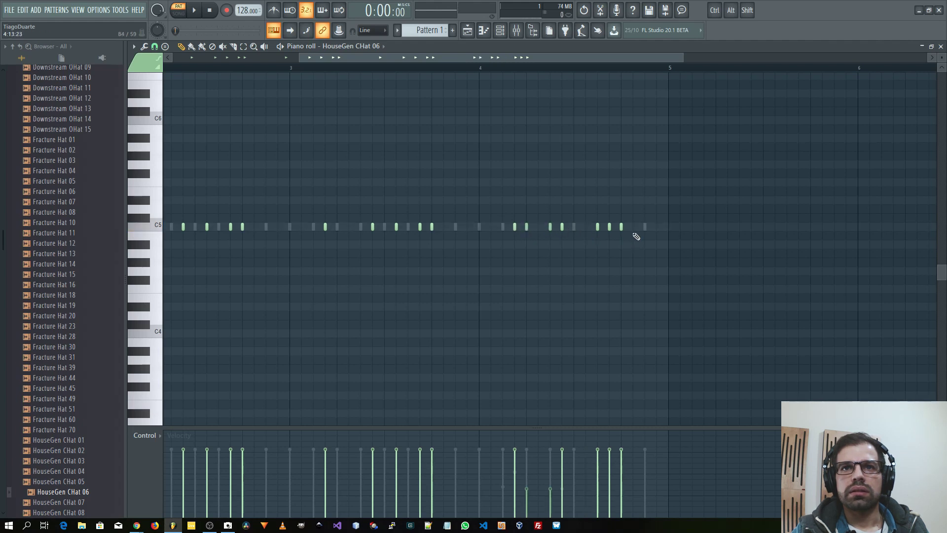
key(space)
ctrl+right_click(609, 287)
ctrl+right_click(629, 310)
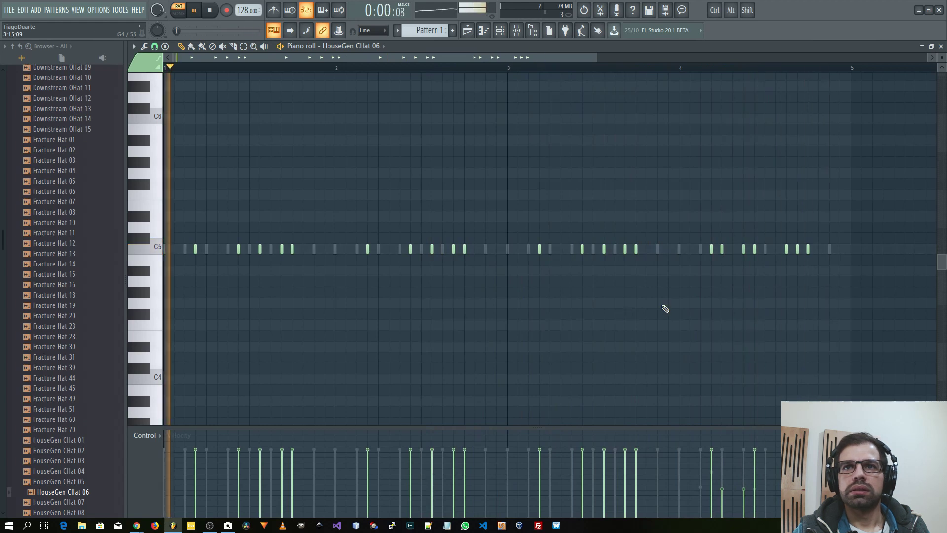
key(F7)
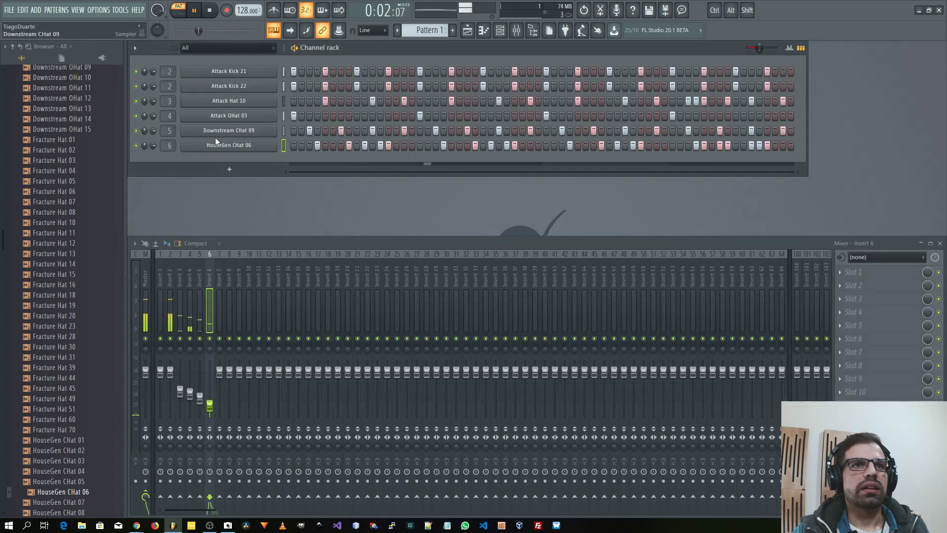
Audition the samples HouseGen CHat 07 through HouseGen CHat 15 over the playing pattern
scroll(70, 289, down, 8)
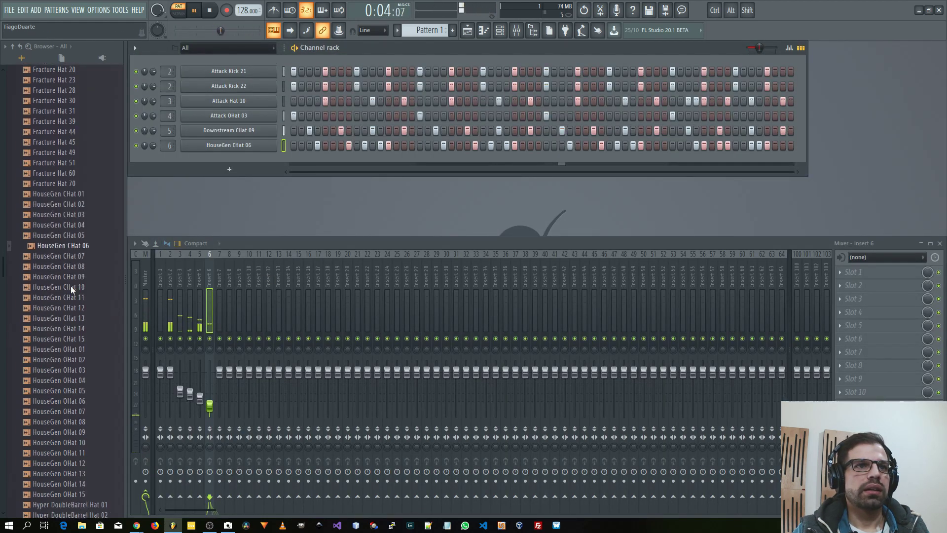
click(80, 256)
click(79, 266)
click(79, 276)
click(80, 287)
click(79, 295)
click(78, 305)
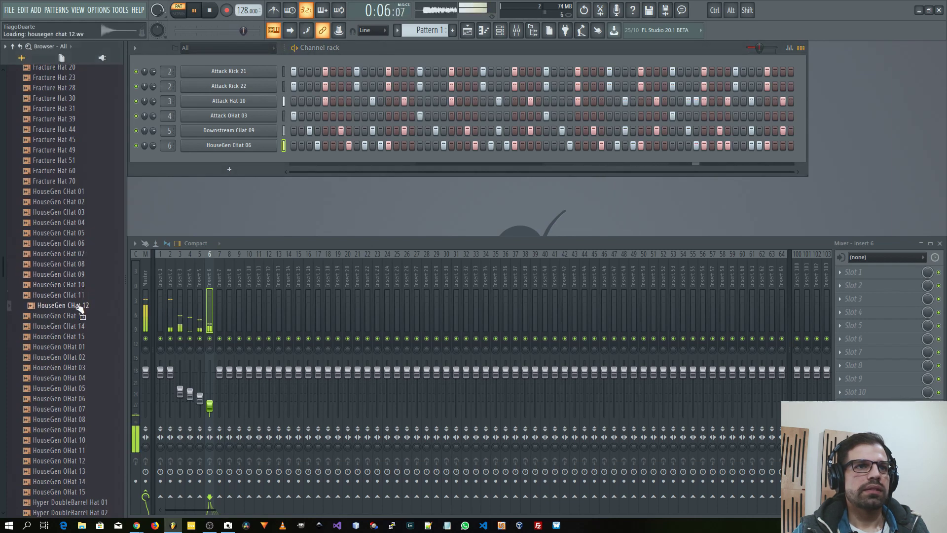
click(79, 316)
click(77, 326)
click(74, 336)
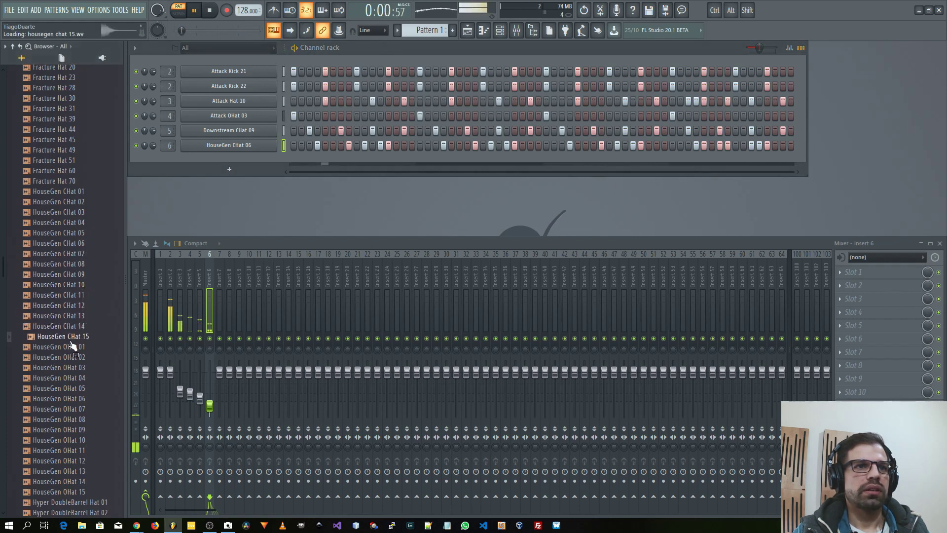
Add a VacuumPro synth channel and move its plugin window clear of the channel rack
click(229, 169)
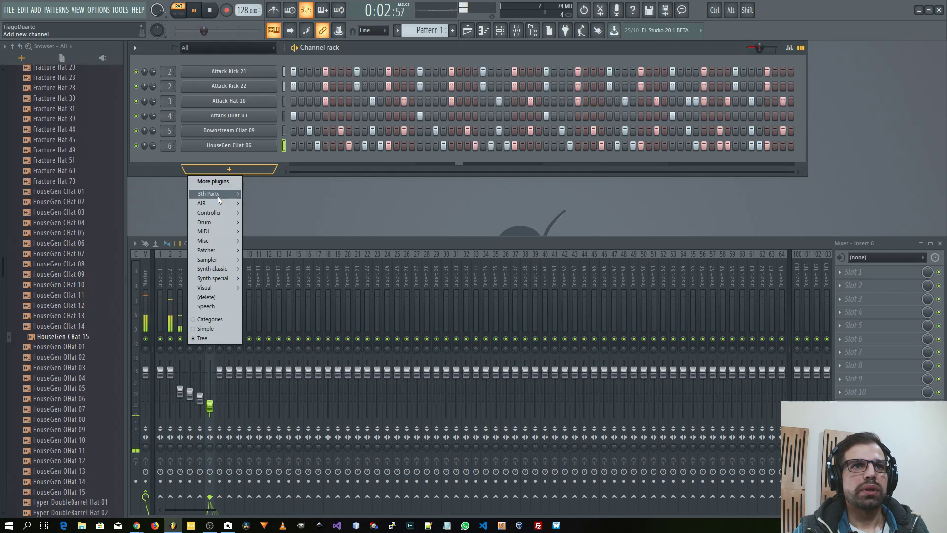
mouse_move(216, 203)
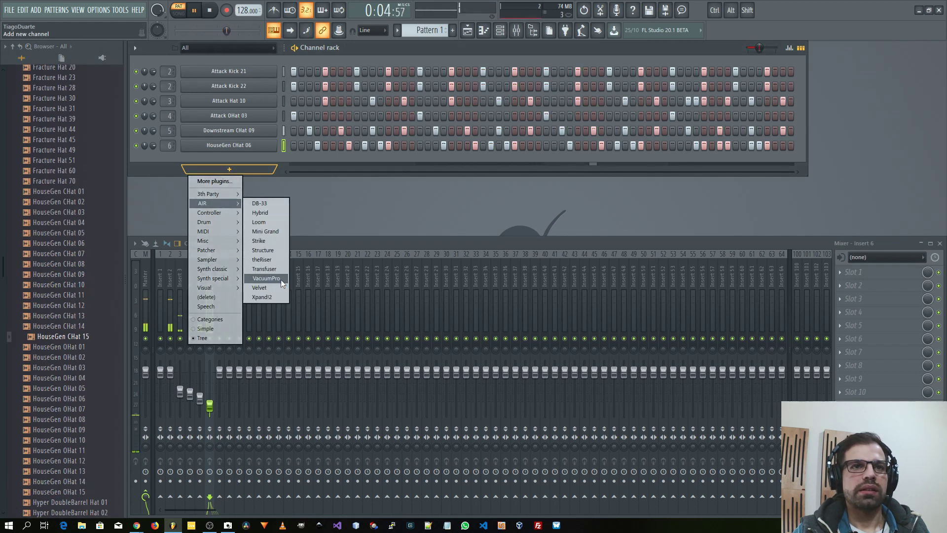
click(263, 279)
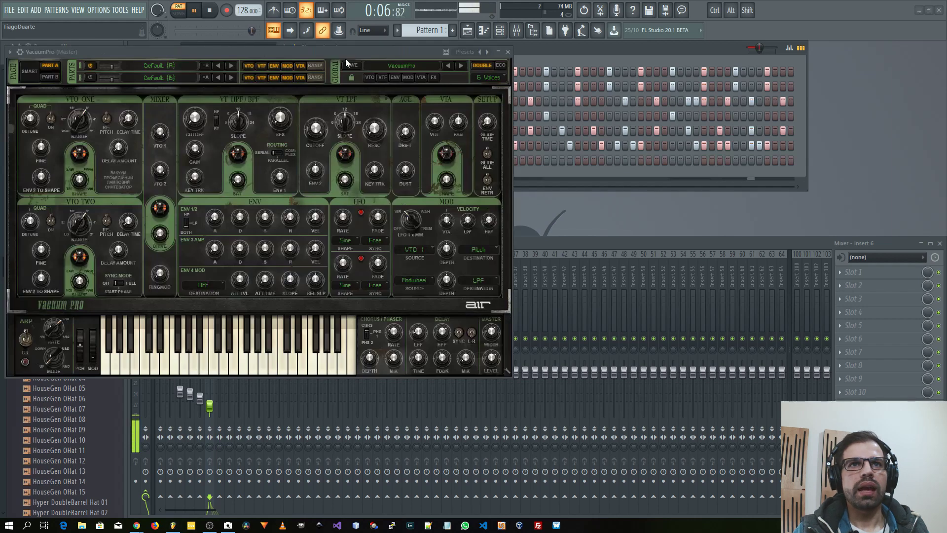
drag(346, 58, 689, 188)
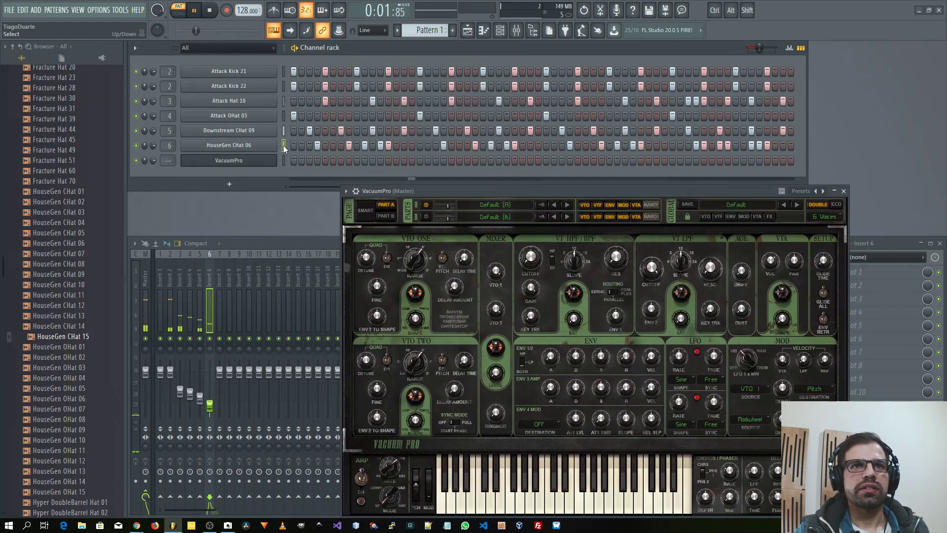
Copy the HouseGen CHat 06 step sequence onto the VacuumPro channel and stop playback
key(ctrl+c)
click(284, 160)
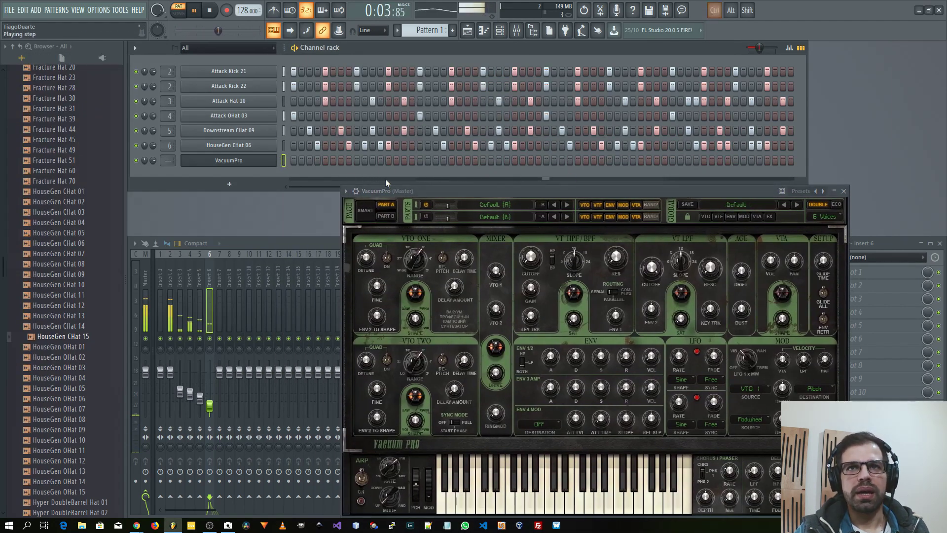
key(ctrl+v)
key(space)
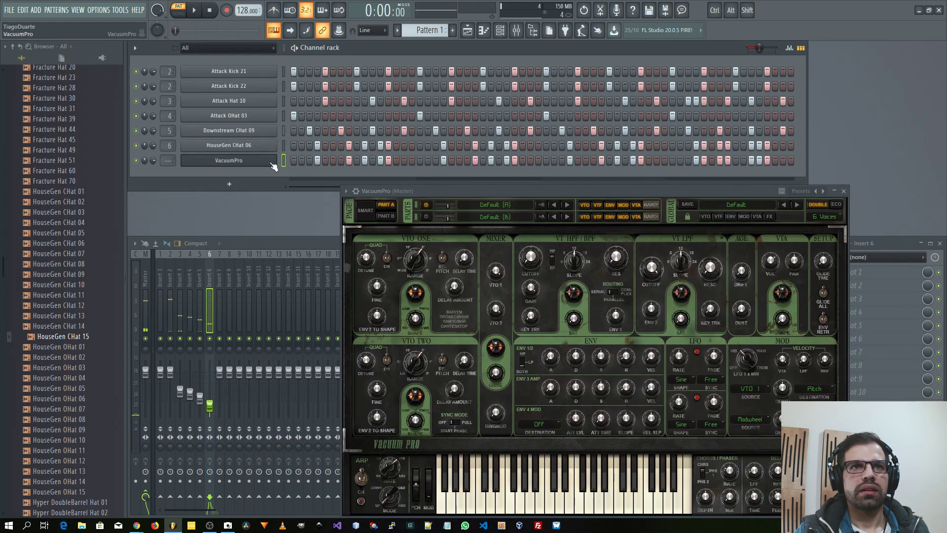
Open VacuumPro in the piano roll, transpose its notes down two octaves to C3 and briefly preview them
right_click(272, 163)
click(300, 169)
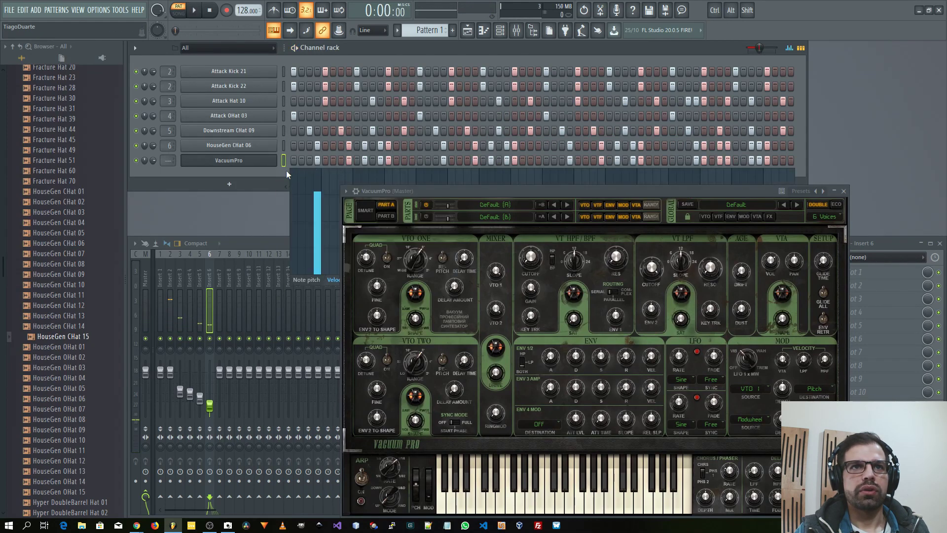
right_click(276, 162)
click(296, 160)
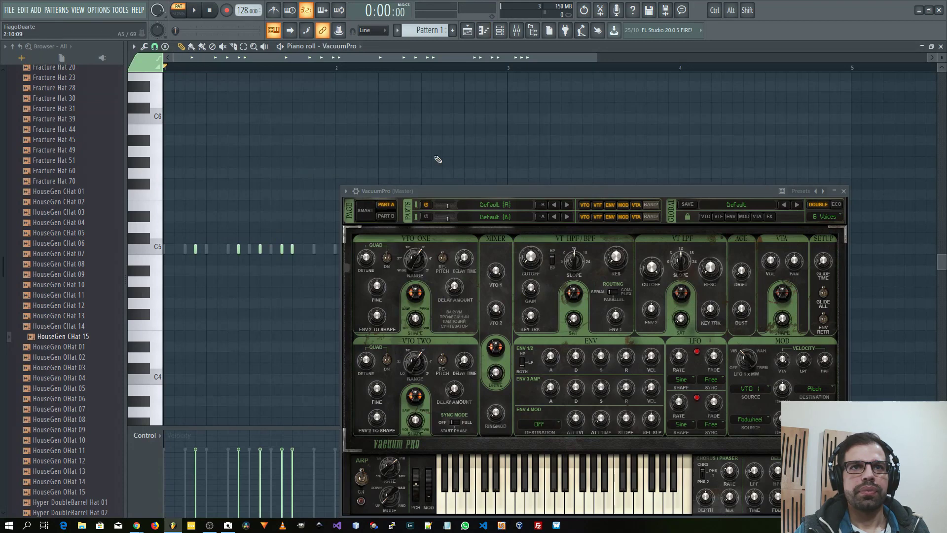
key(ctrl+Down)
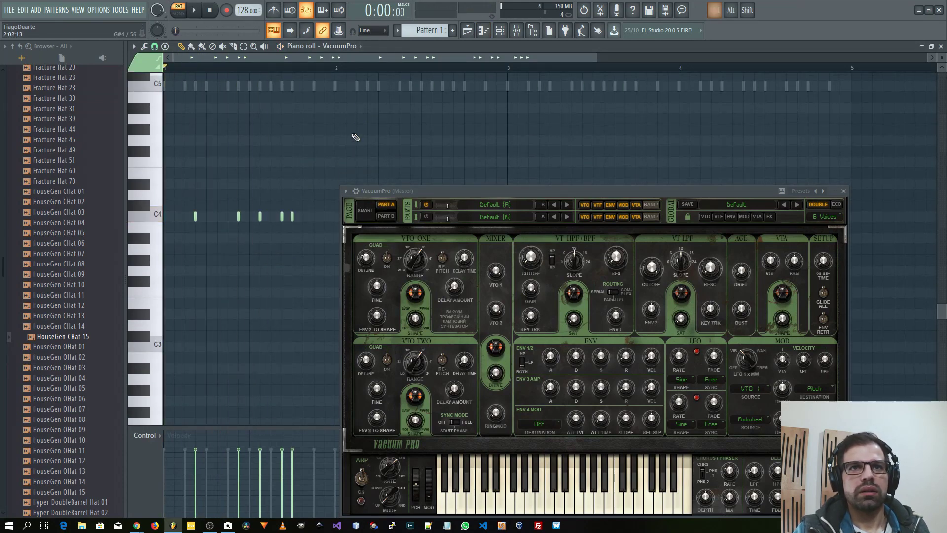
key(ctrl+Down)
key(space)
key(space)
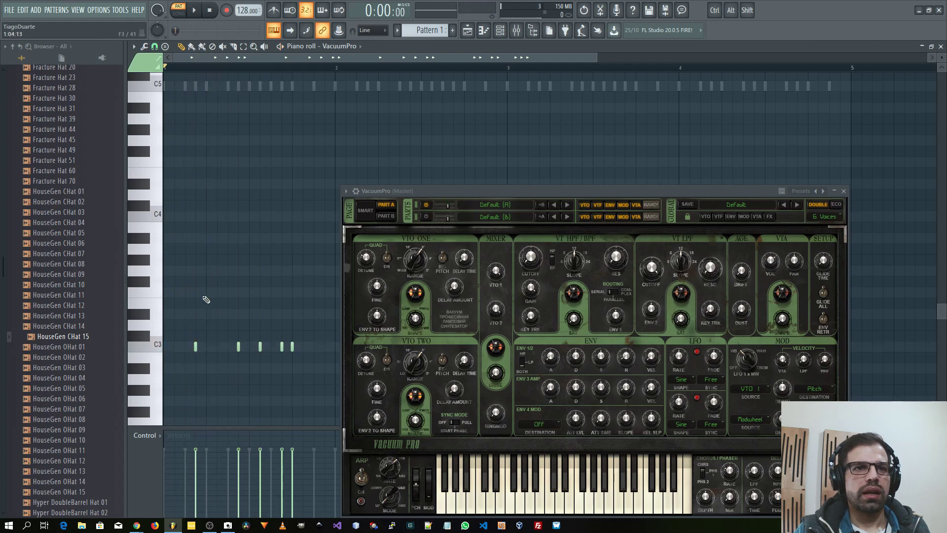
Select all VacuumPro notes at C3, lengthen them to one step each and clear the selection
scroll(206, 299, down, 7)
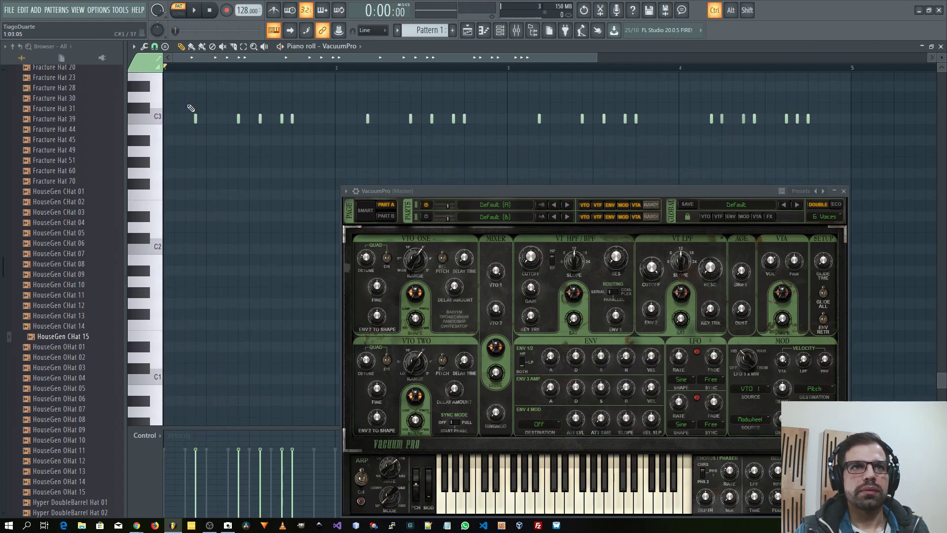
drag(191, 108, 878, 166)
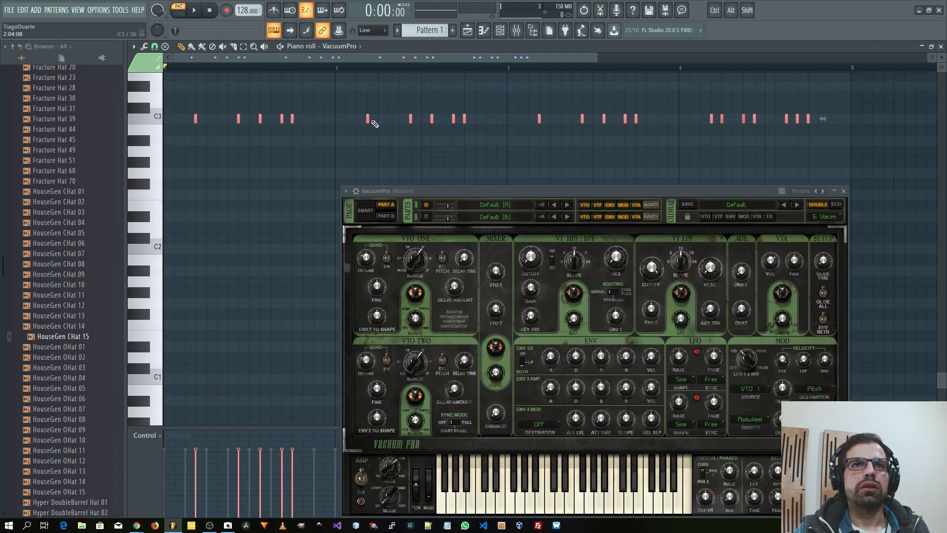
drag(370, 120, 378, 120)
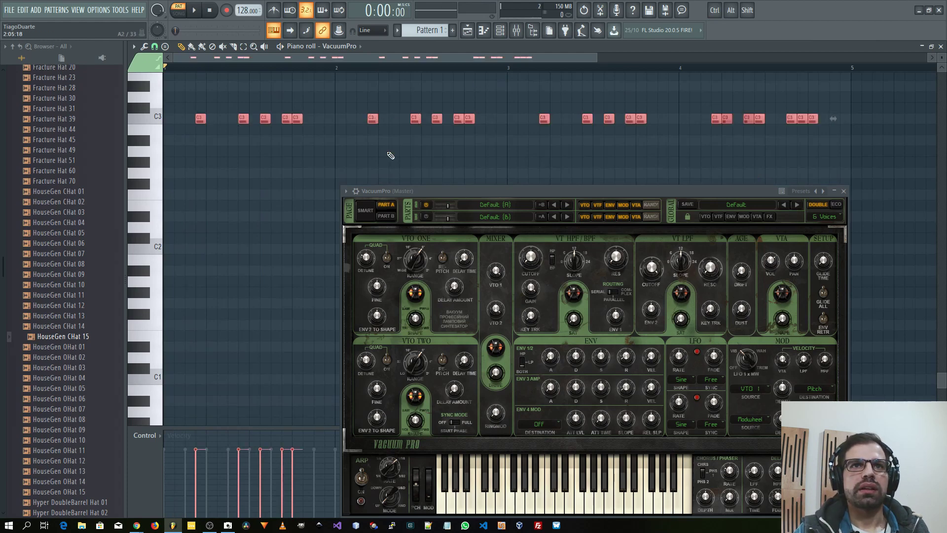
click(392, 154)
Select the C3 notes that run straight into a following note, shorten them slightly to leave gaps, and clear the selection
drag(286, 95, 296, 168)
drag(454, 93, 454, 121)
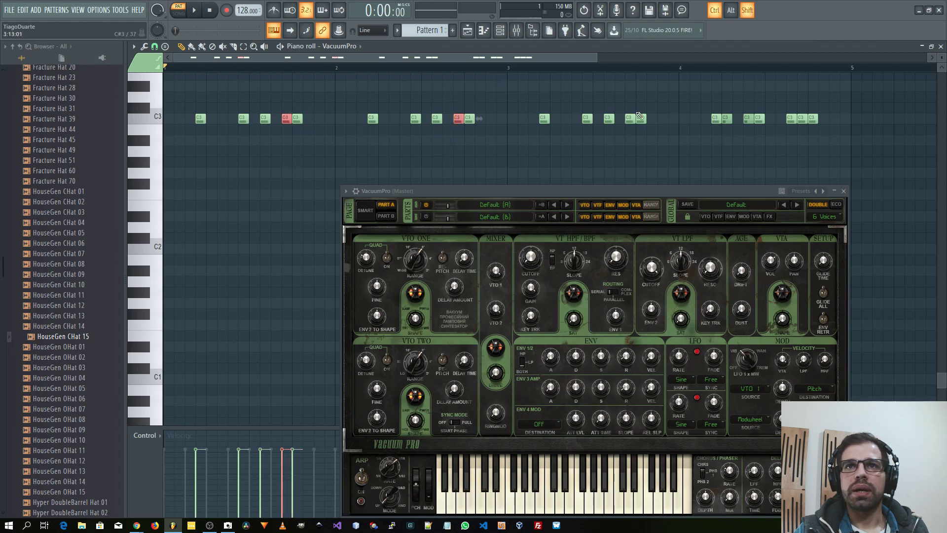
drag(635, 102, 629, 135)
drag(717, 106, 746, 136)
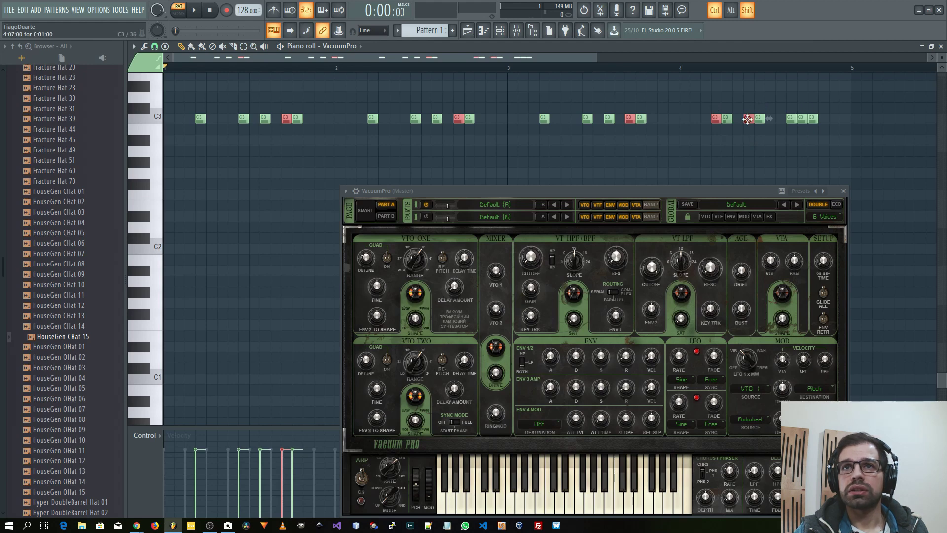
ctrl+shift+click(747, 119)
ctrl+shift+click(760, 120)
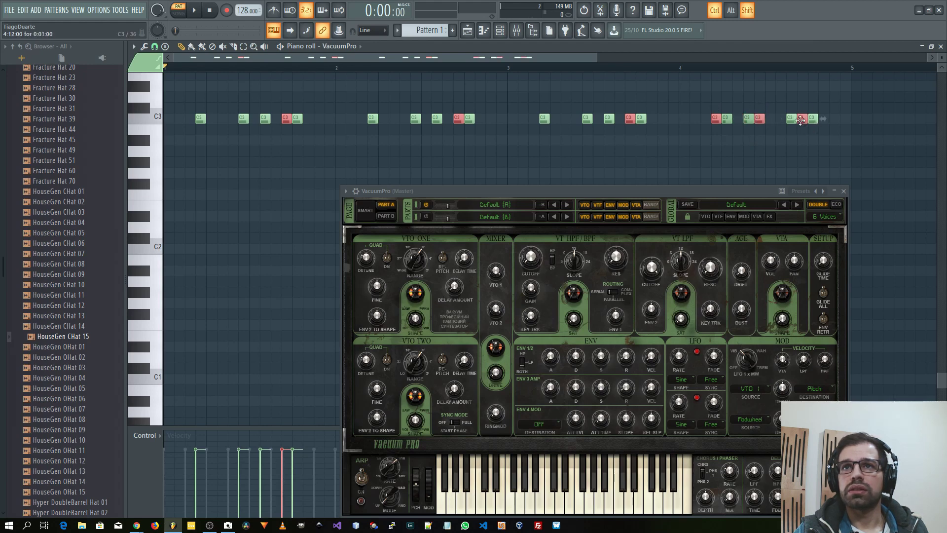
key(alt)
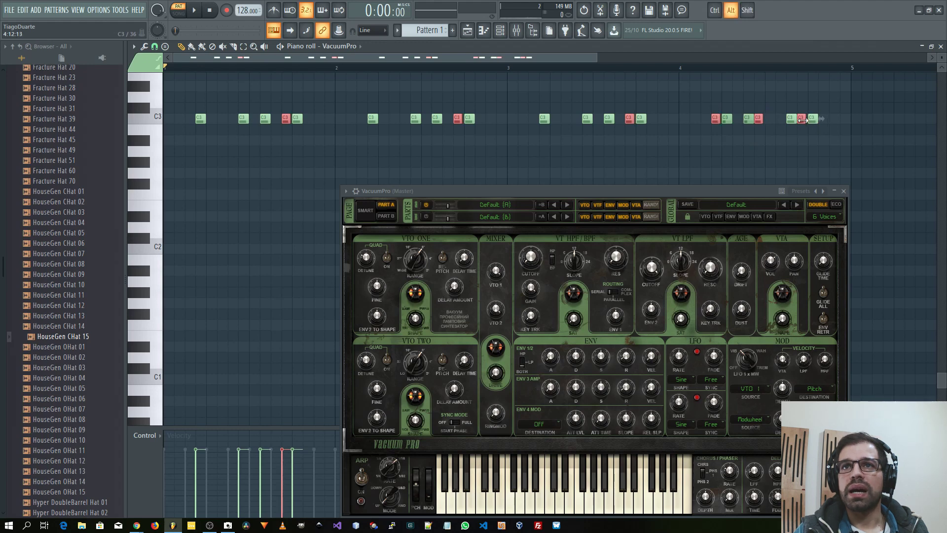
click(811, 108)
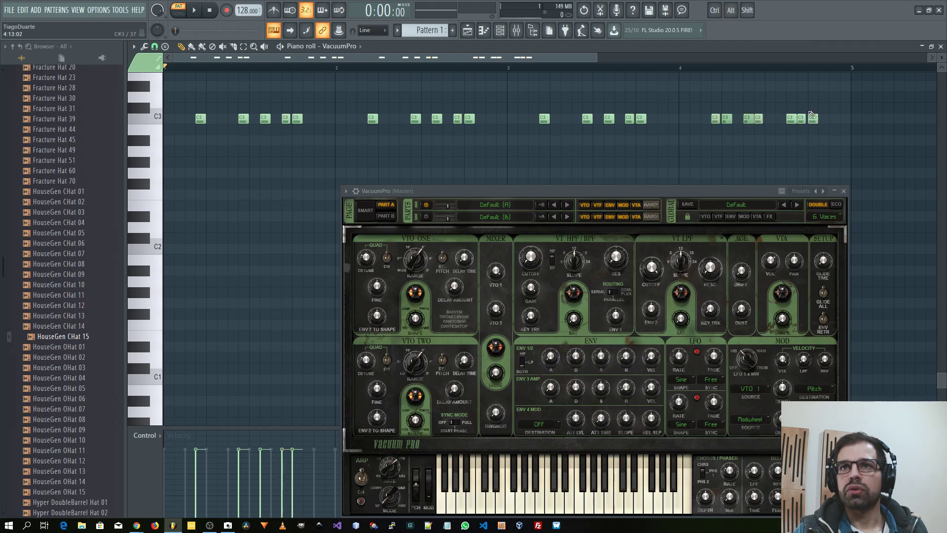
Return to the channel rack, move the VacuumPro window up, start playback and step through its presets to 05 Perky Sweeper
key(F7)
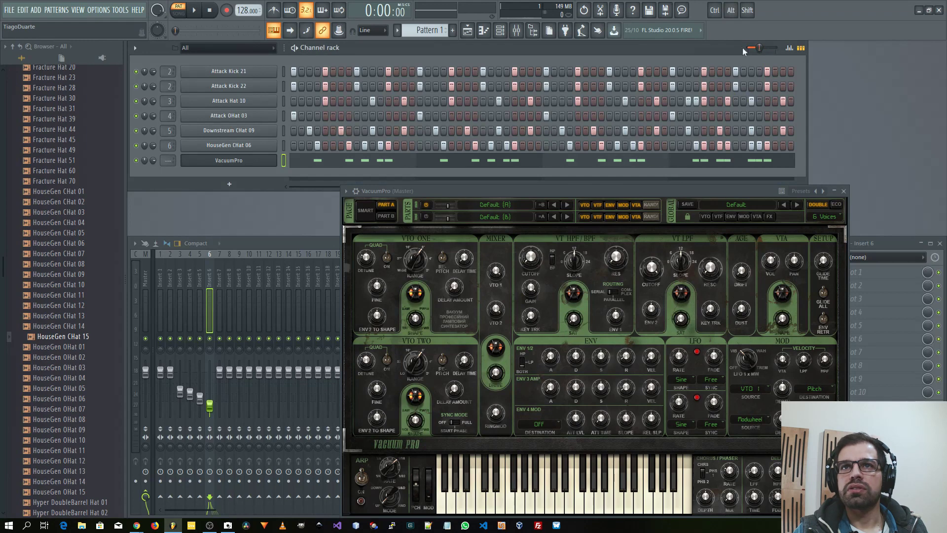
drag(560, 193, 490, 160)
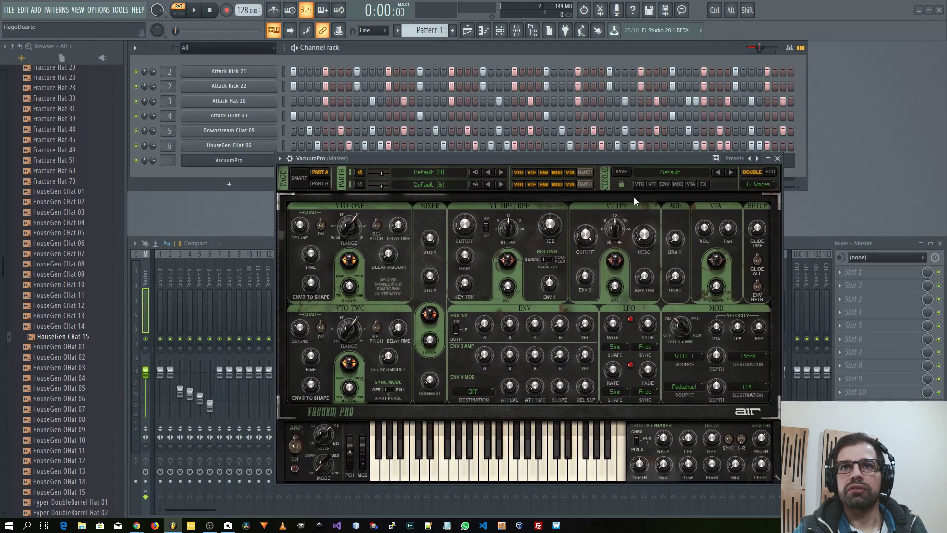
click(731, 172)
key(space)
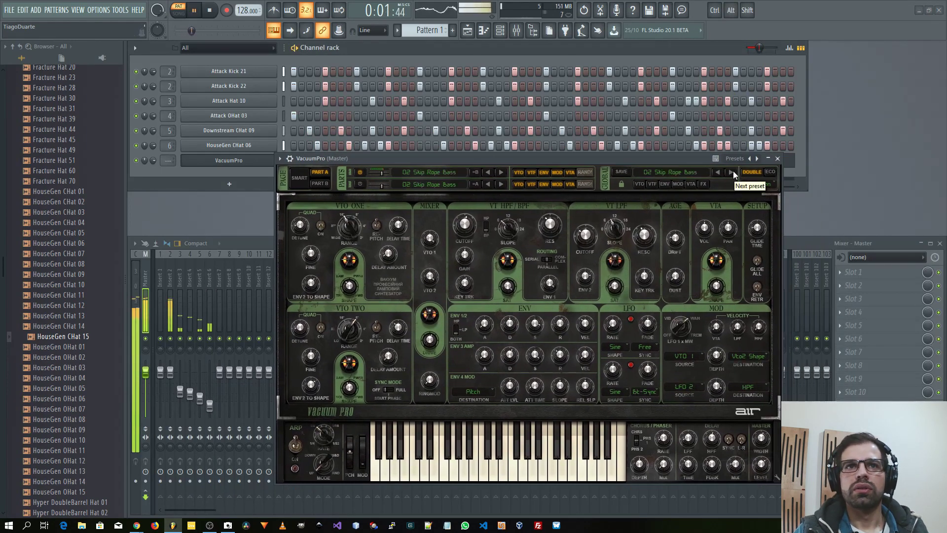
click(733, 171)
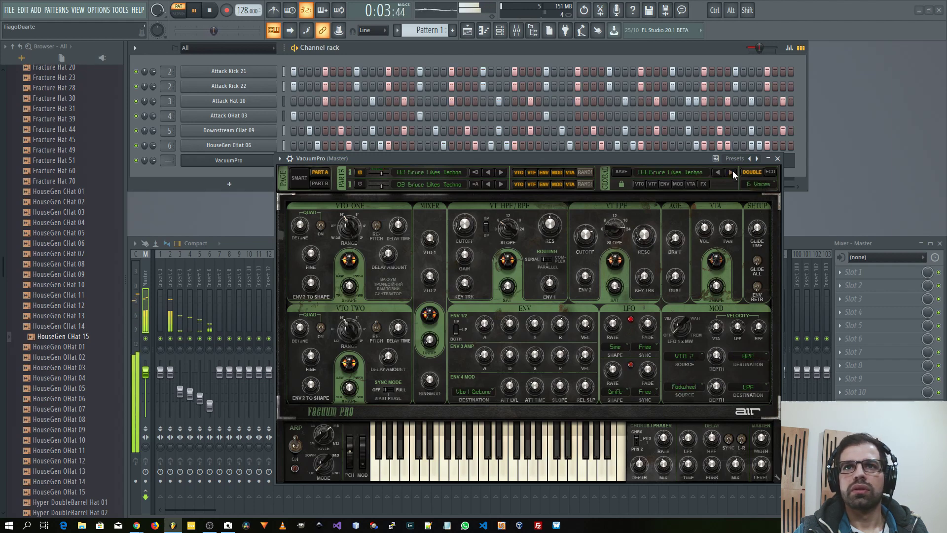
click(732, 171)
click(733, 171)
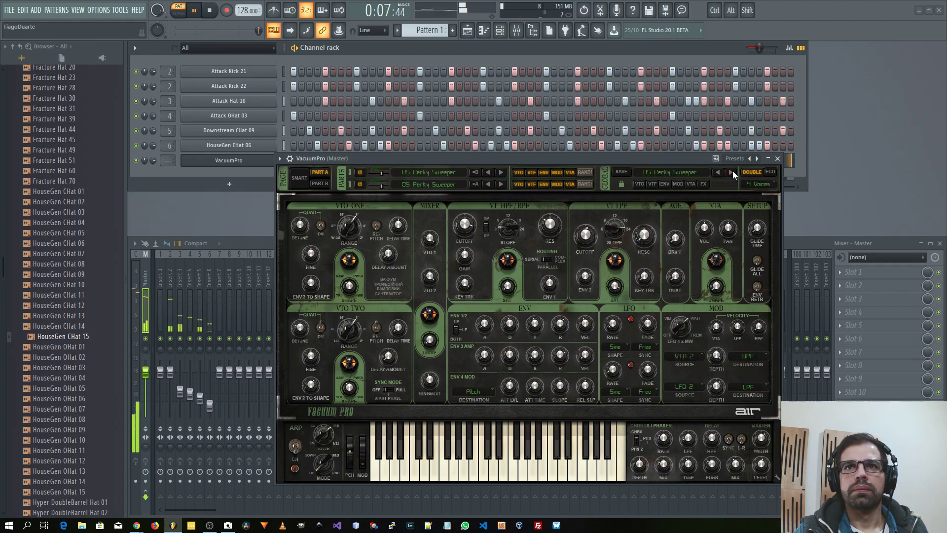
Transpose the VacuumPro notes up one octave to C4 in the piano roll and return to the channel rack
drag(675, 160, 673, 174)
click(671, 161)
key(ctrl+Up)
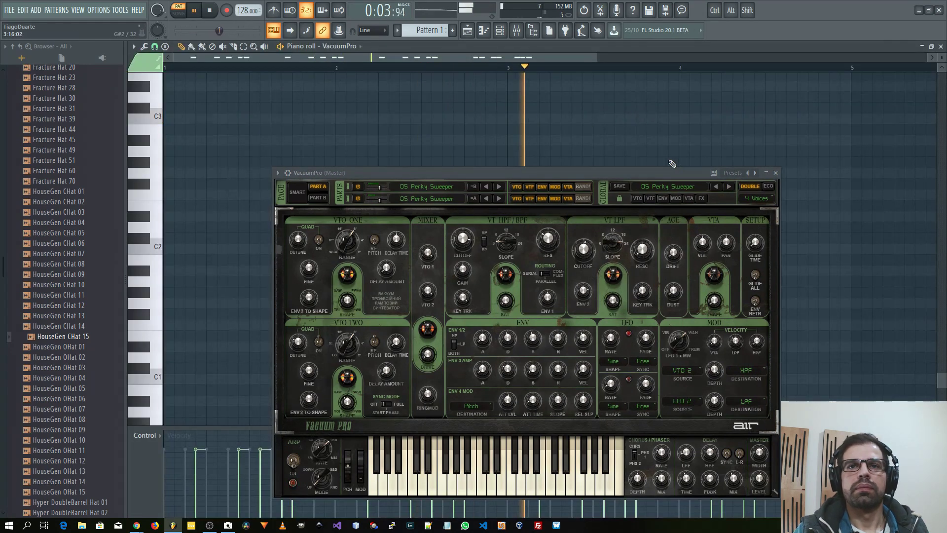
scroll(542, 153, up, 5)
key(F7)
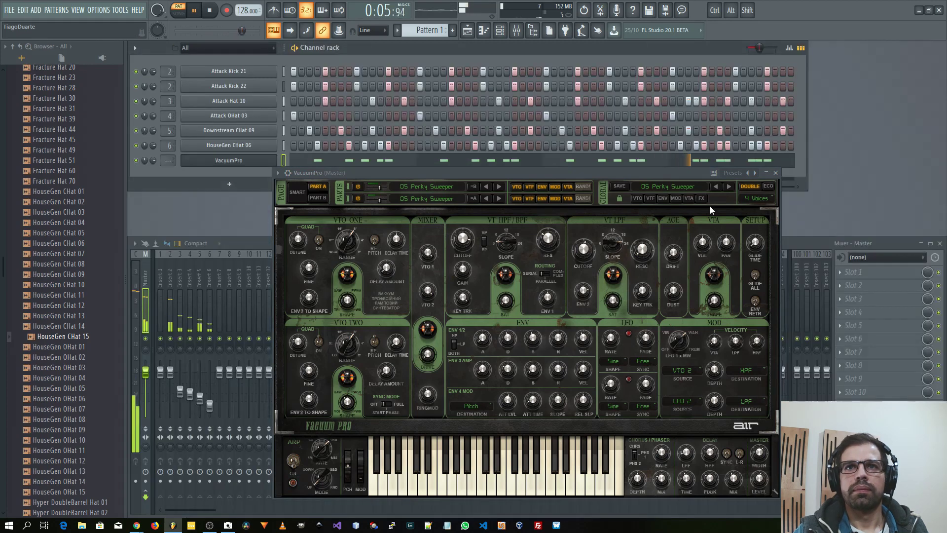
Audition the following VacuumPro presets one by one against the playing pattern and settle on 22 Analog Bass 2
click(730, 188)
click(730, 188)
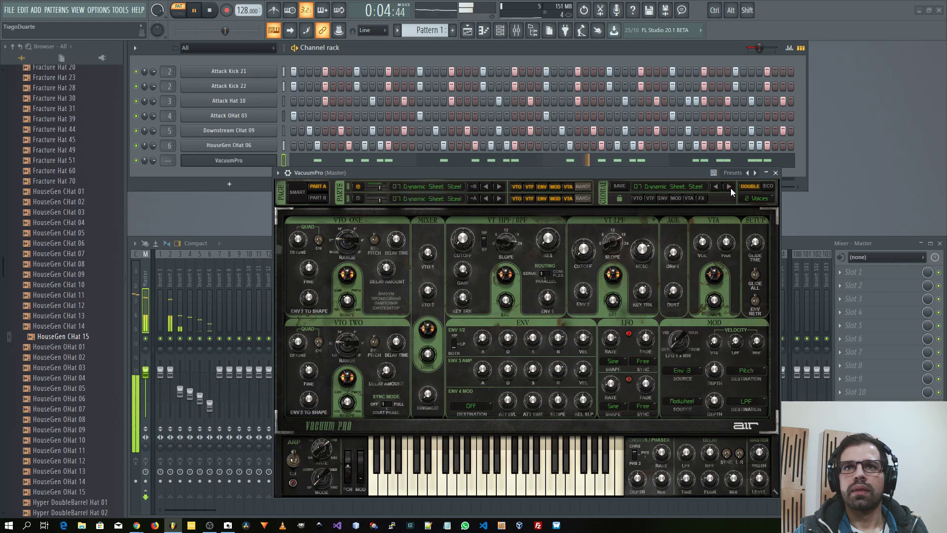
click(730, 188)
click(730, 188)
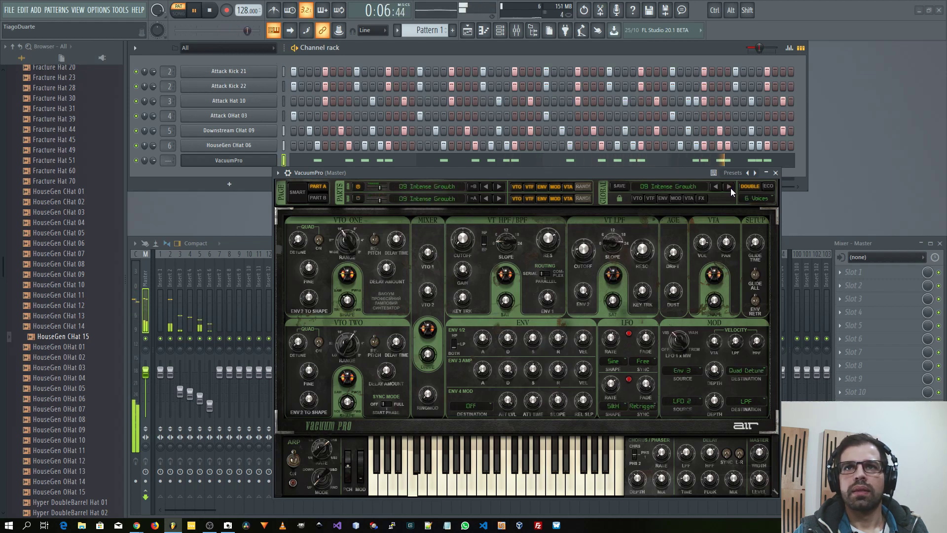
click(731, 188)
click(730, 188)
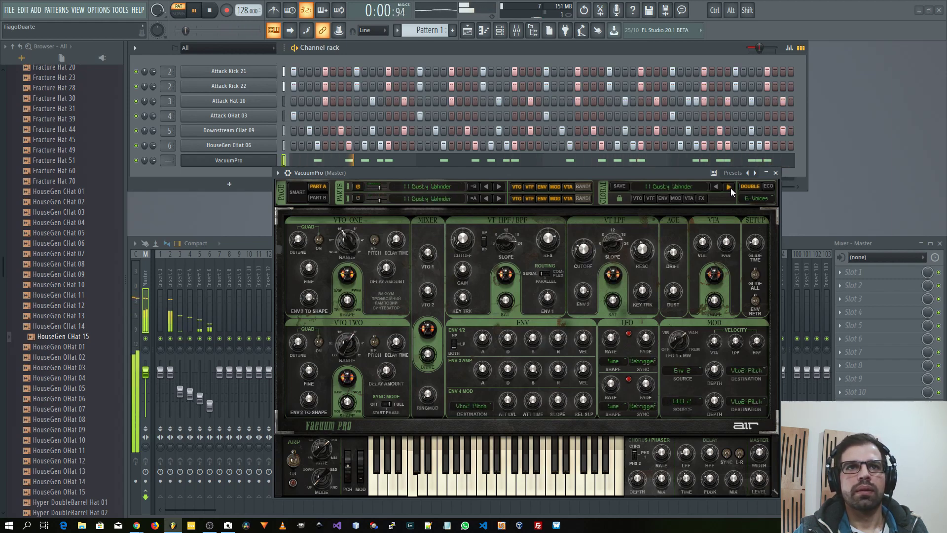
click(730, 188)
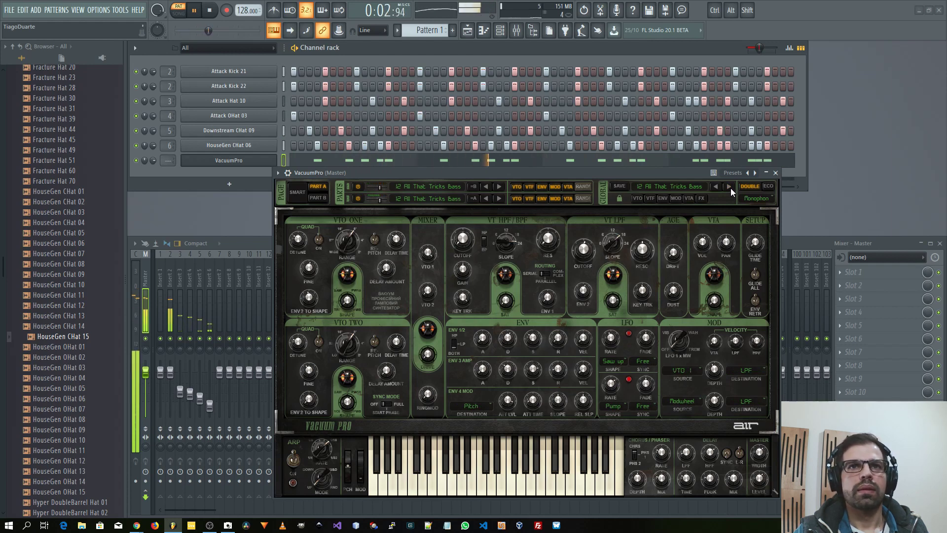
click(730, 188)
click(730, 188)
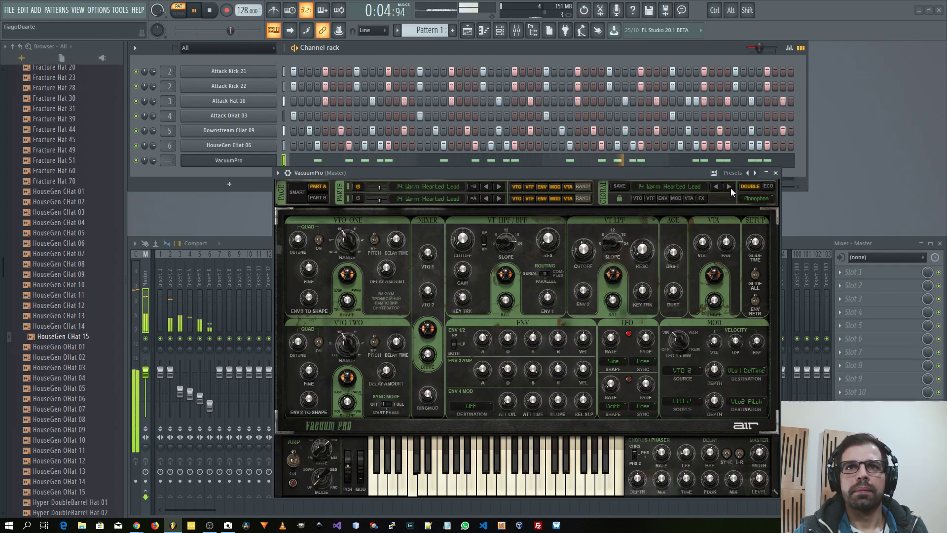
click(731, 188)
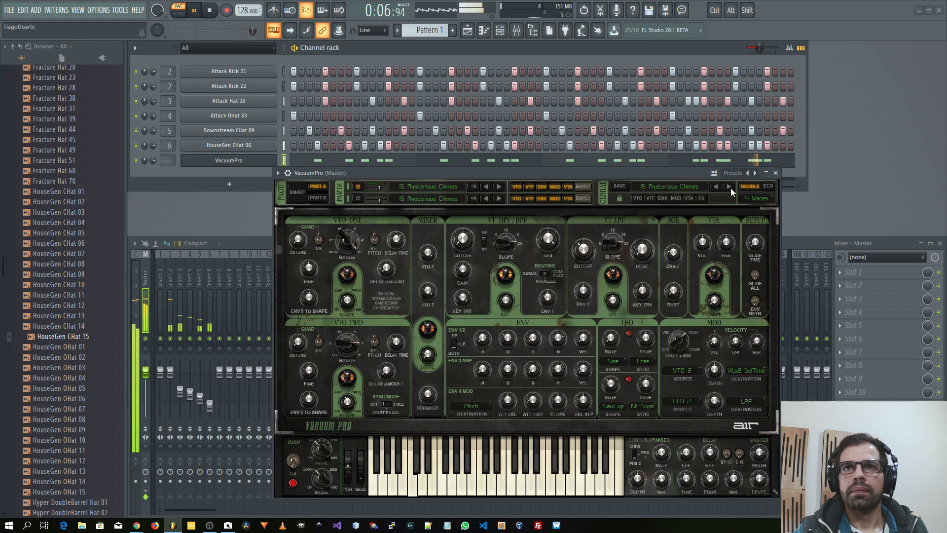
click(730, 188)
click(730, 188)
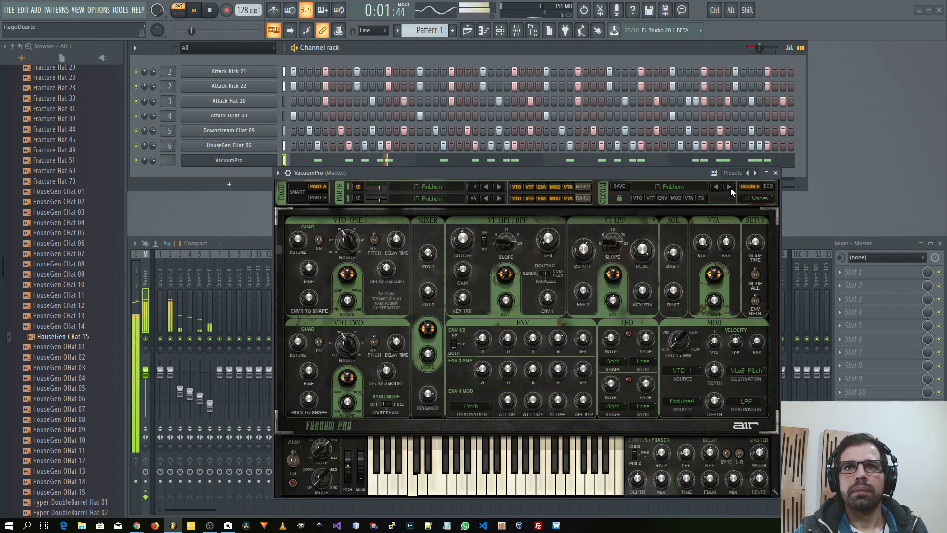
click(730, 188)
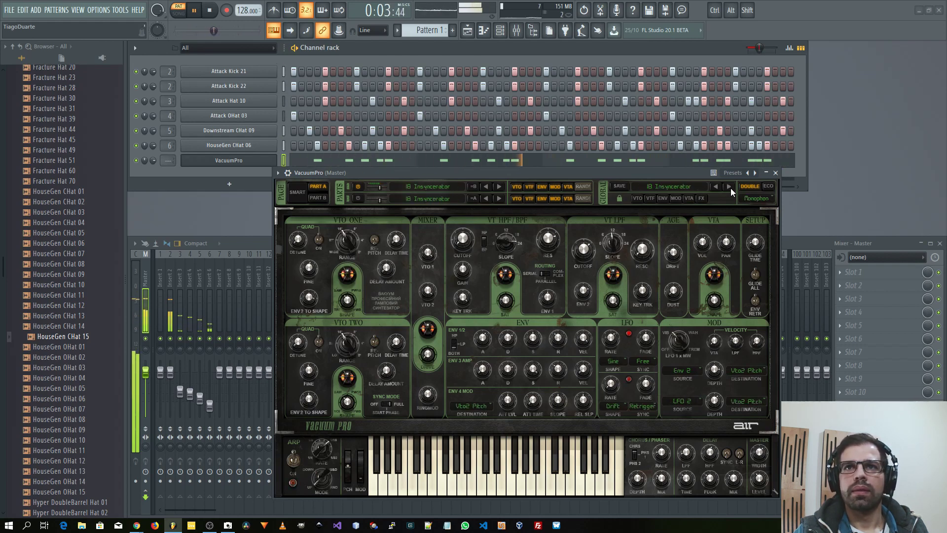
click(730, 188)
click(730, 188)
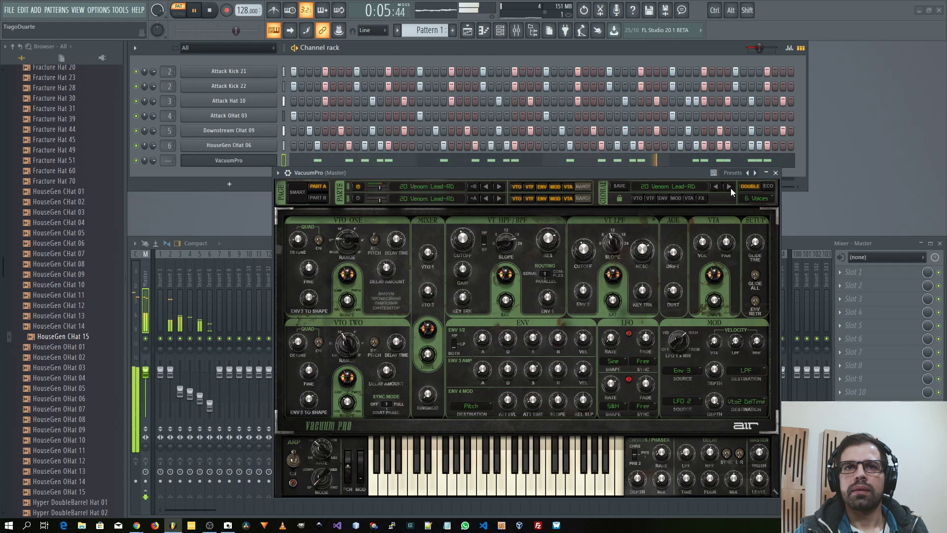
click(731, 188)
click(730, 188)
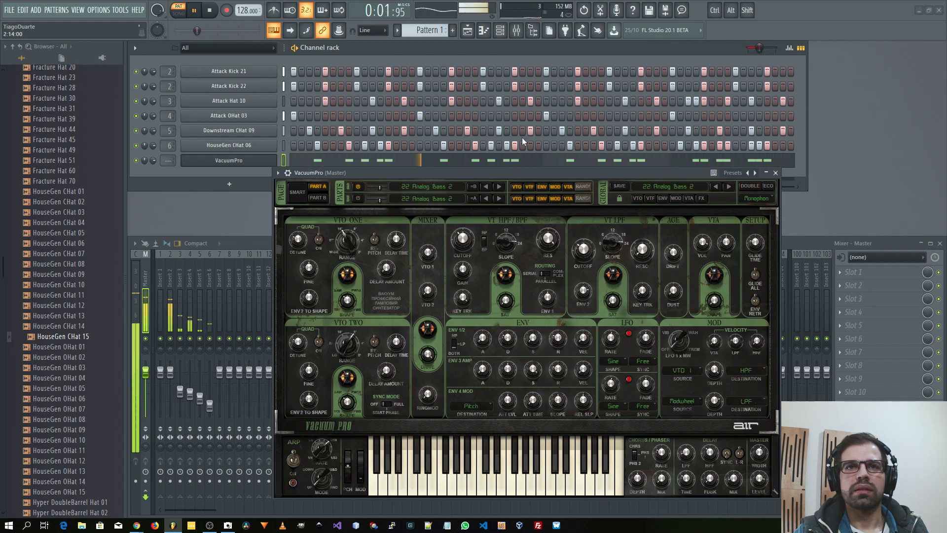
Open the VacuumPro notes in the piano roll, close the plugin window and stop playback
click(492, 159)
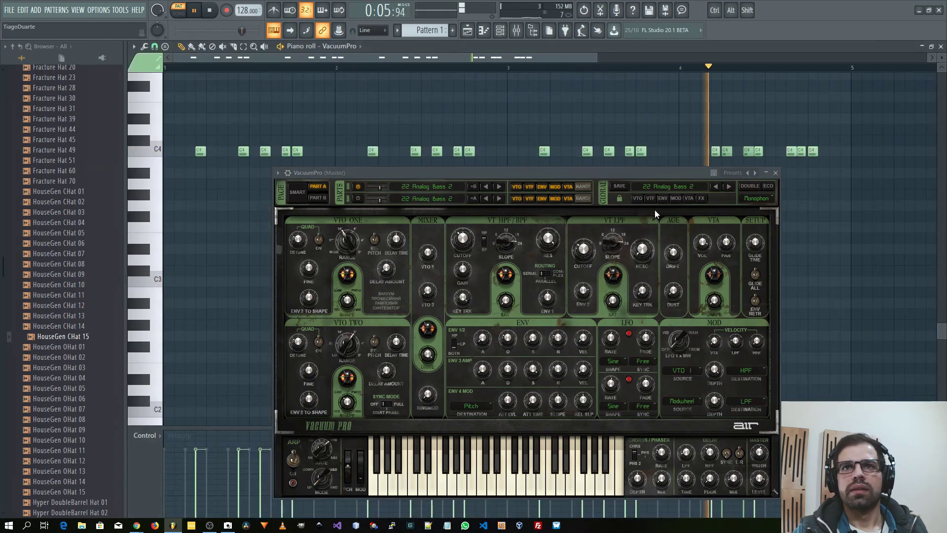
click(776, 172)
key(space)
scroll(256, 243, up, 3)
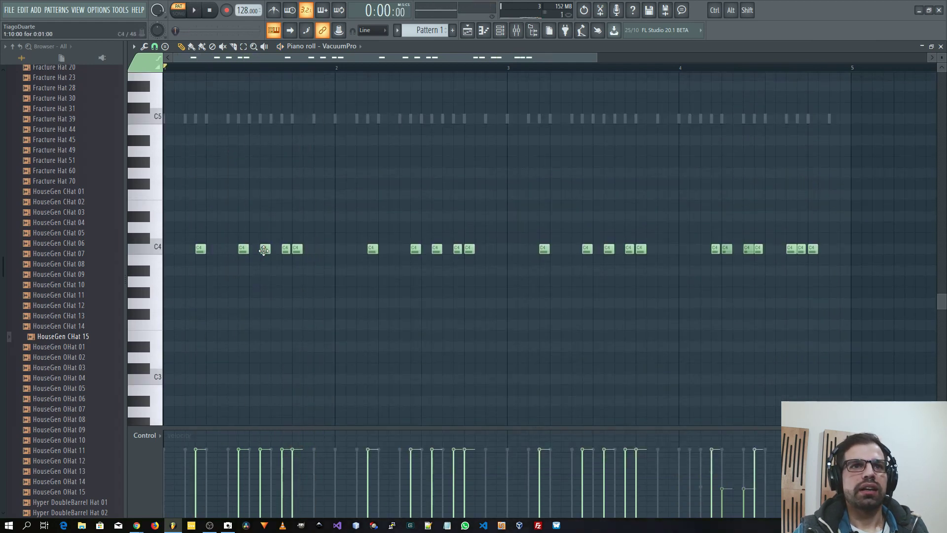
Raise the second note of bar 1 and of bar 2 from C4 to D#4, previewing the pattern after each move
click(242, 250)
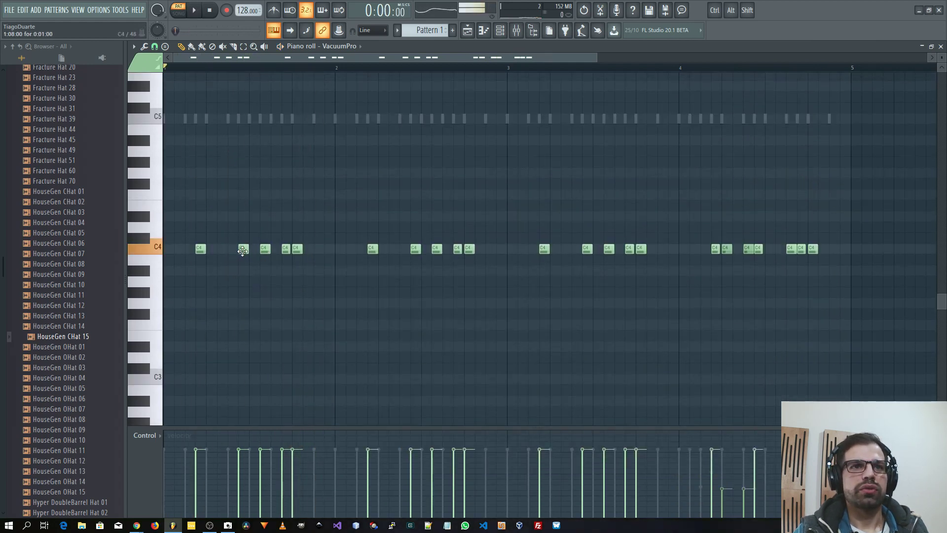
drag(244, 245, 242, 217)
key(space)
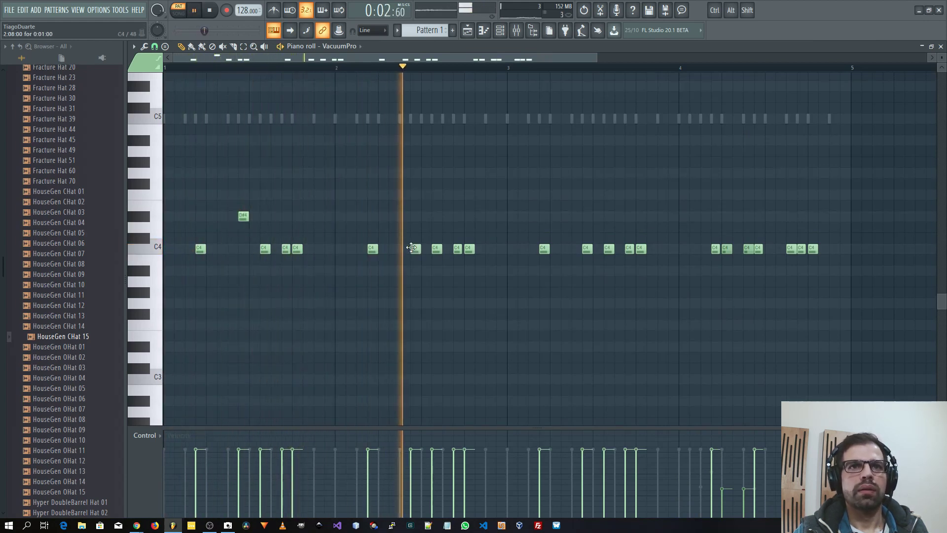
key(space)
drag(417, 252, 420, 213)
key(space)
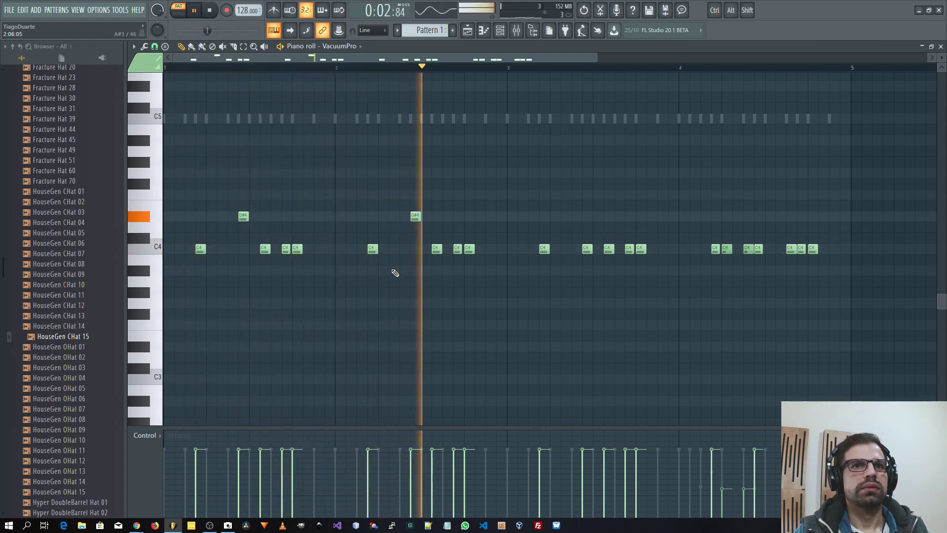
Lower the fourth note of bars 1 and 2 to A#3 and play the pattern
key(space)
drag(455, 249, 455, 271)
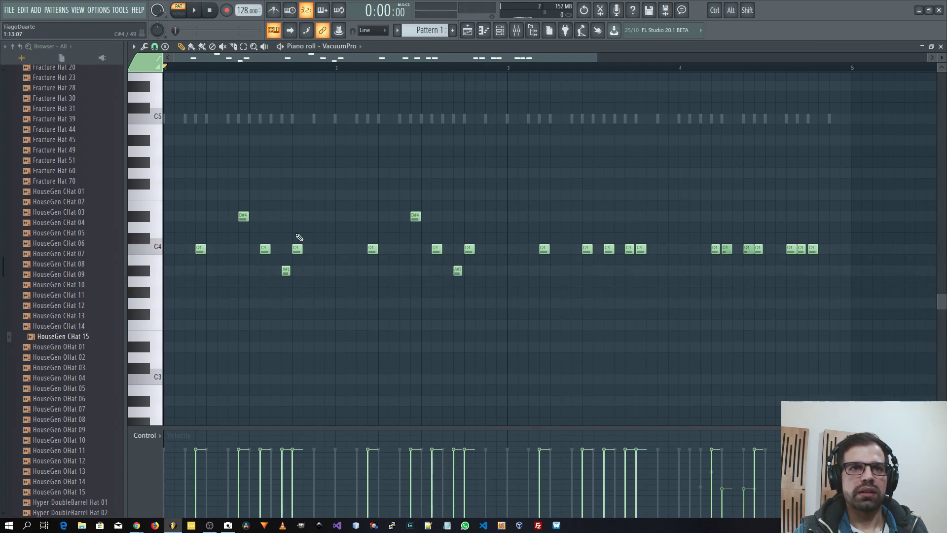
key(space)
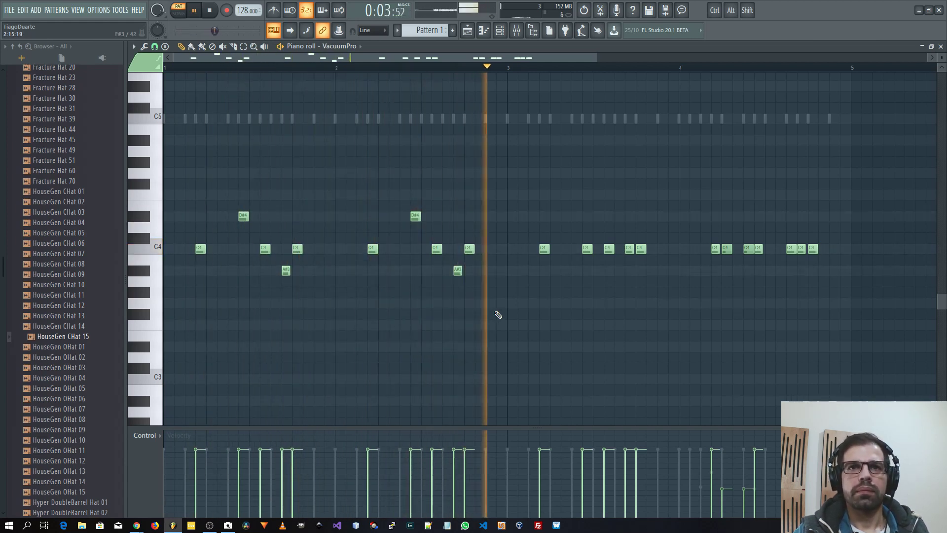
Repeat the riff in bar 3 by moving its second note to D#4 and its fourth note to A#3
key(space)
drag(587, 248, 587, 216)
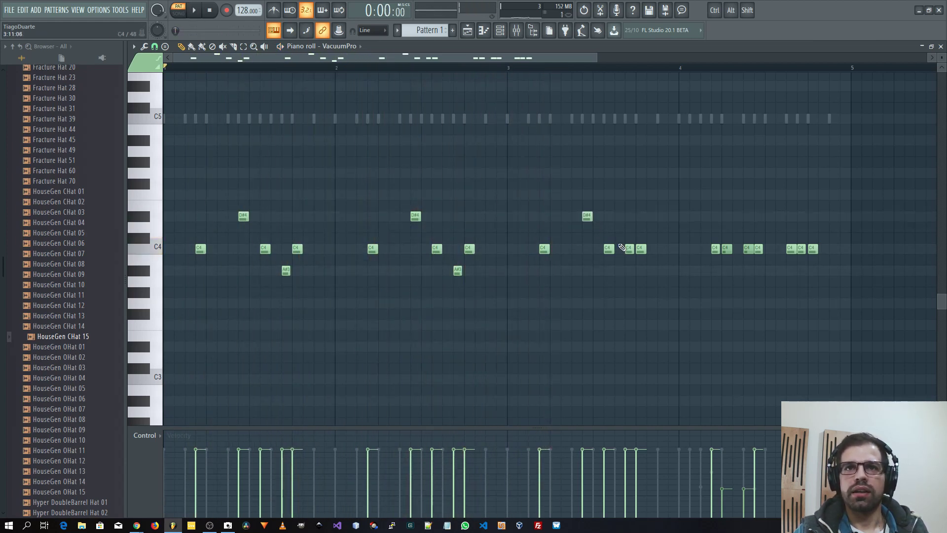
drag(730, 289, 562, 283)
drag(690, 195, 548, 283)
ctrl+click(578, 308)
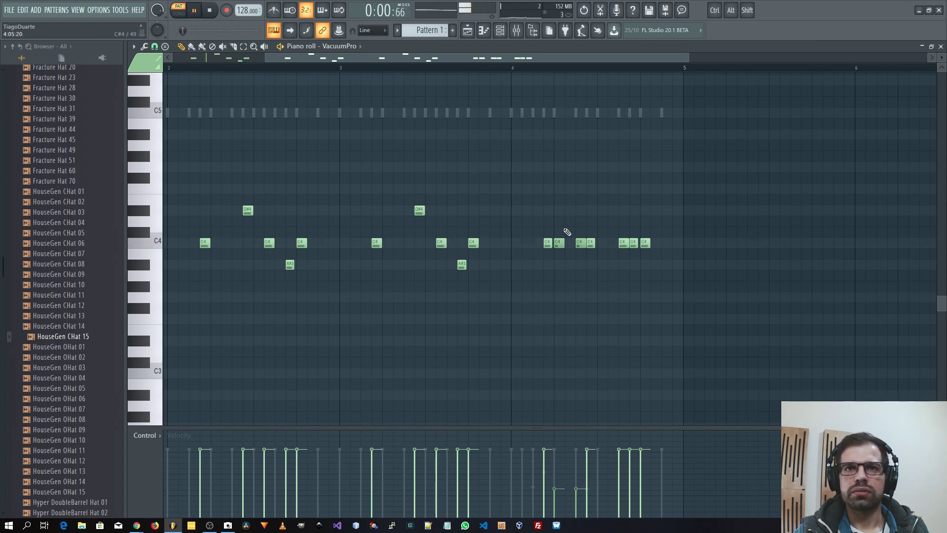
Raise the velocities of the second and third notes in bar 4, bringing the third to about 53%
drag(556, 229, 582, 269)
ctrl+click(581, 301)
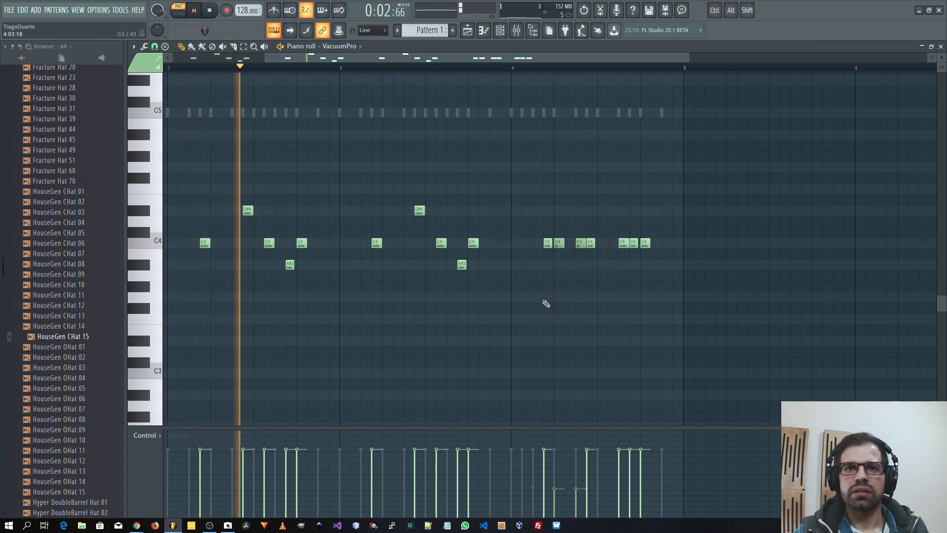
mouse_move(564, 484)
mouse_down()
mouse_move(567, 450)
mouse_move(580, 474)
mouse_up()
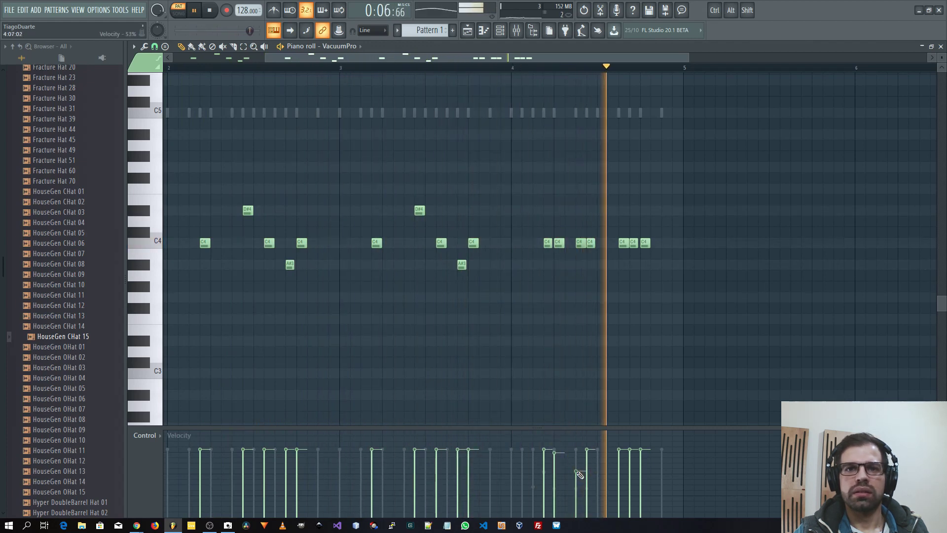
Vary bar 4 by raising its second and fourth notes to D#4 and lowering its sixth note to A#3
scroll(602, 287, up, 4)
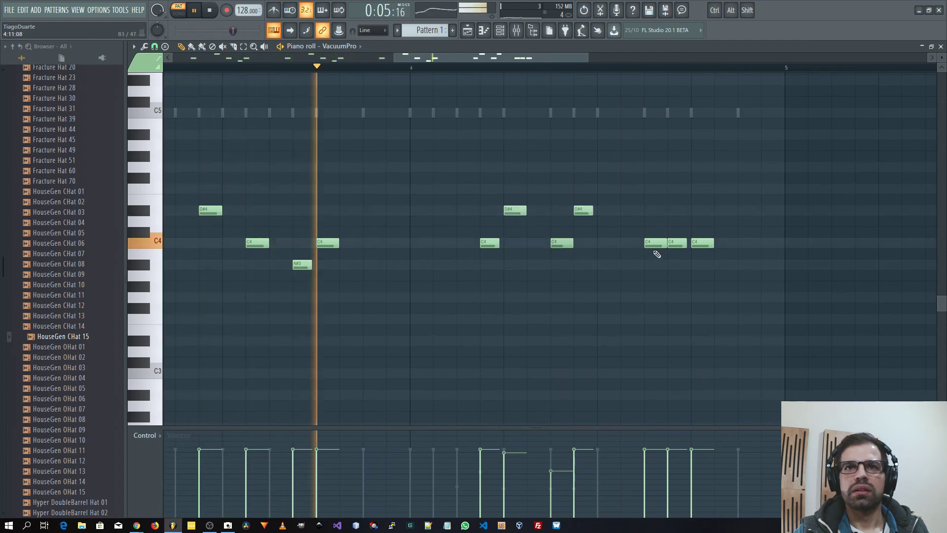
drag(682, 252, 682, 274)
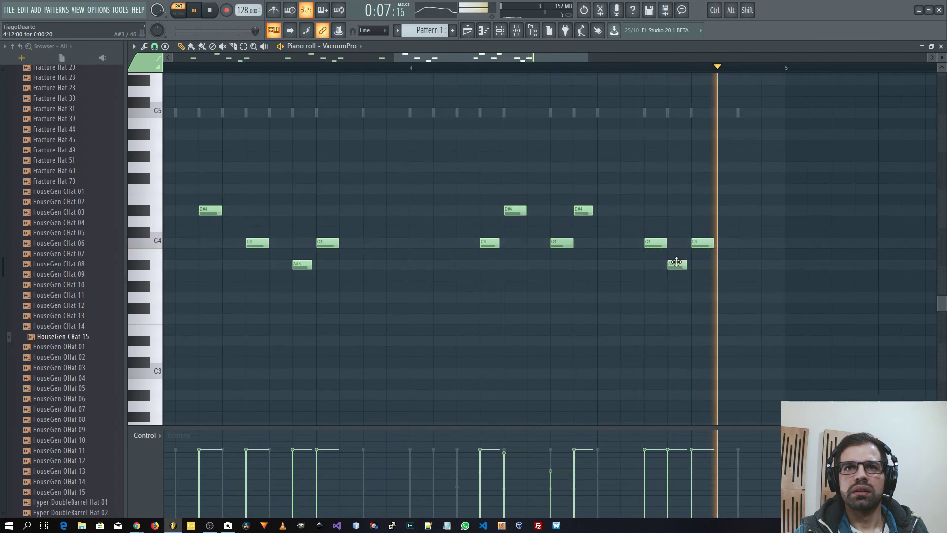
Move the last three notes of bar 4 to D#4, F4 and D#4, and add another D#4 near the bar's end
scroll(595, 259, down, 4)
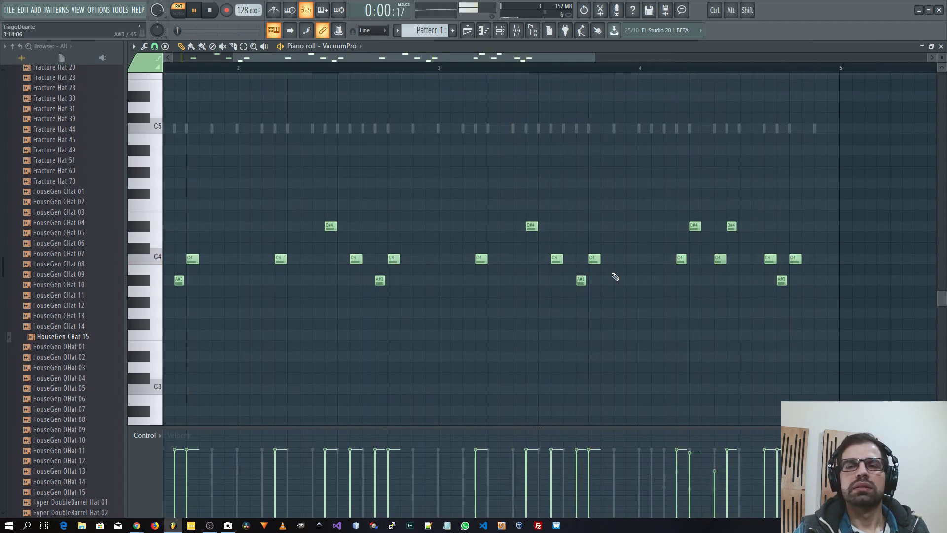
drag(790, 223, 532, 253)
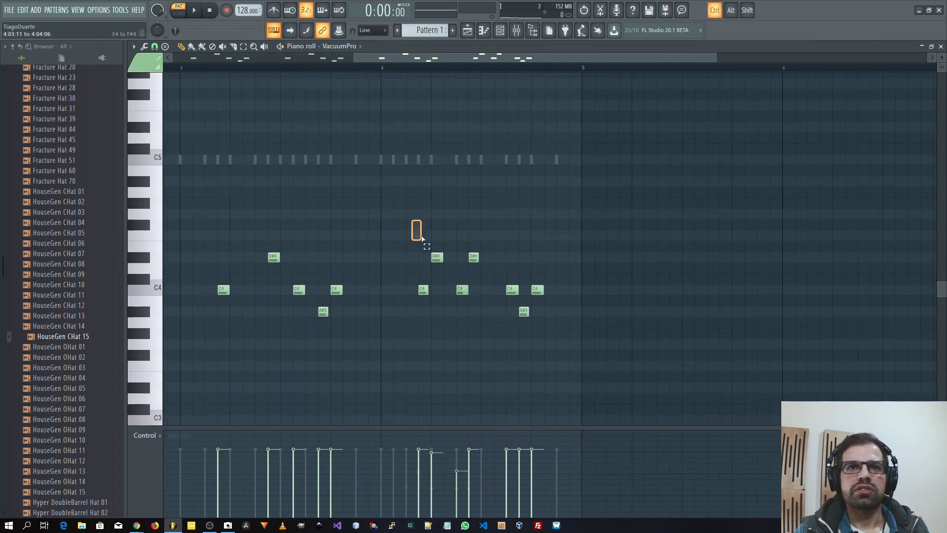
key(space)
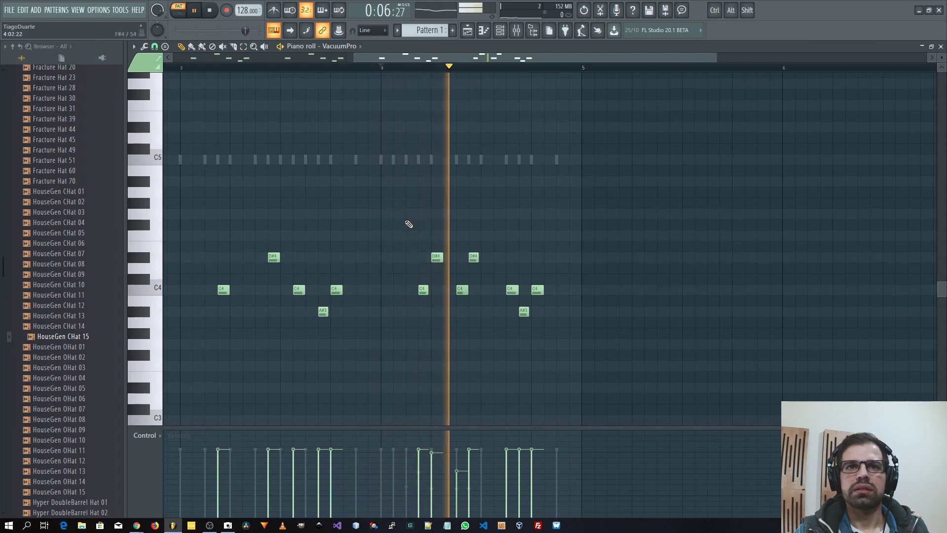
key(space)
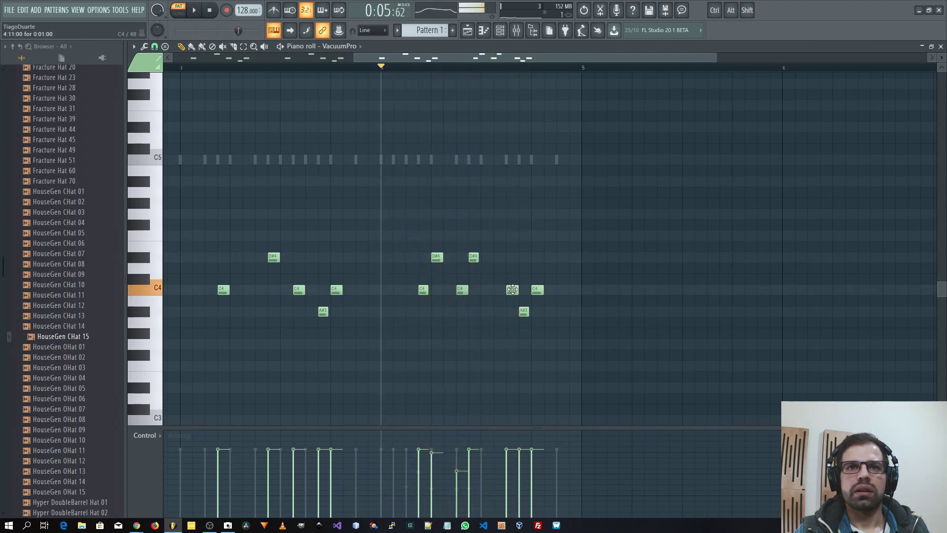
drag(513, 290, 519, 253)
drag(524, 313, 536, 254)
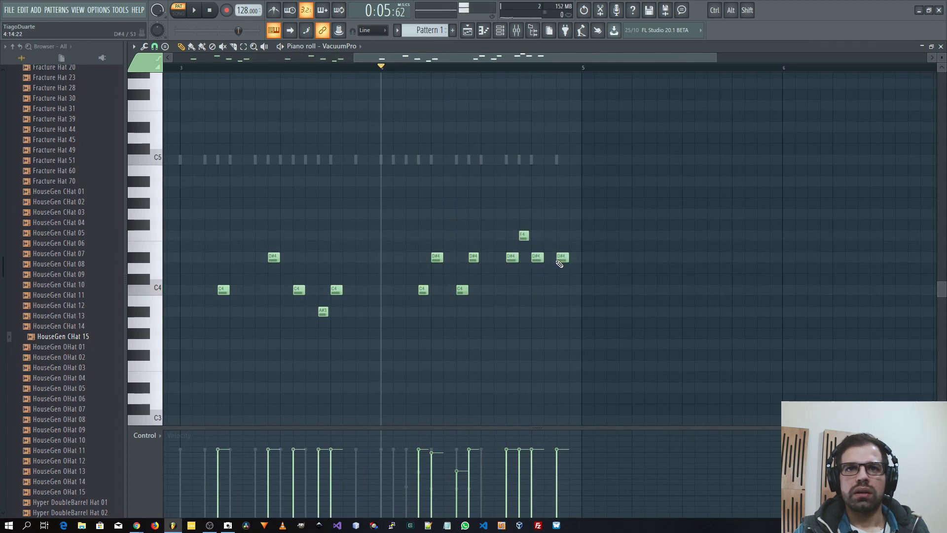
Shorten the last two D#4 notes of bar 4, add a C4 between them and an A#3 at the end, and play the pattern
scroll(548, 271, up, 3)
drag(623, 246, 541, 294)
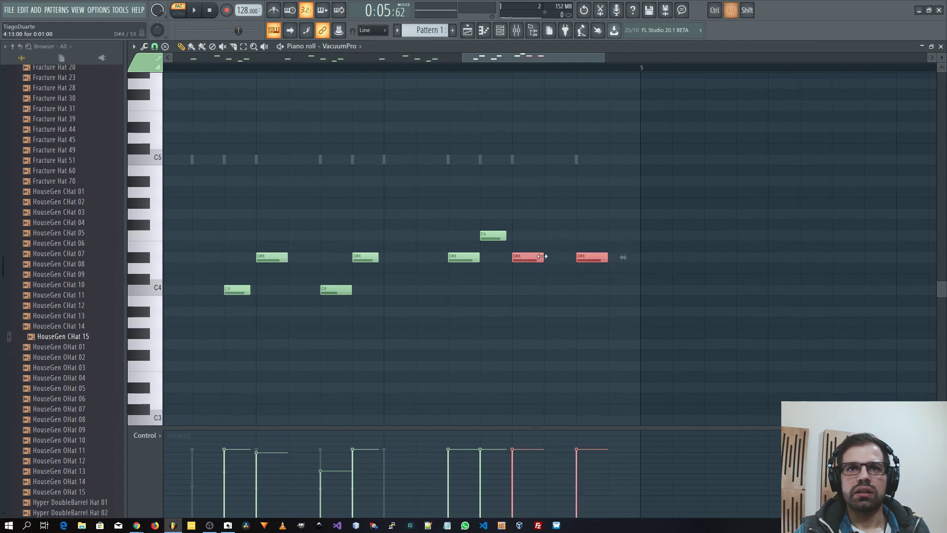
drag(523, 257, 547, 297)
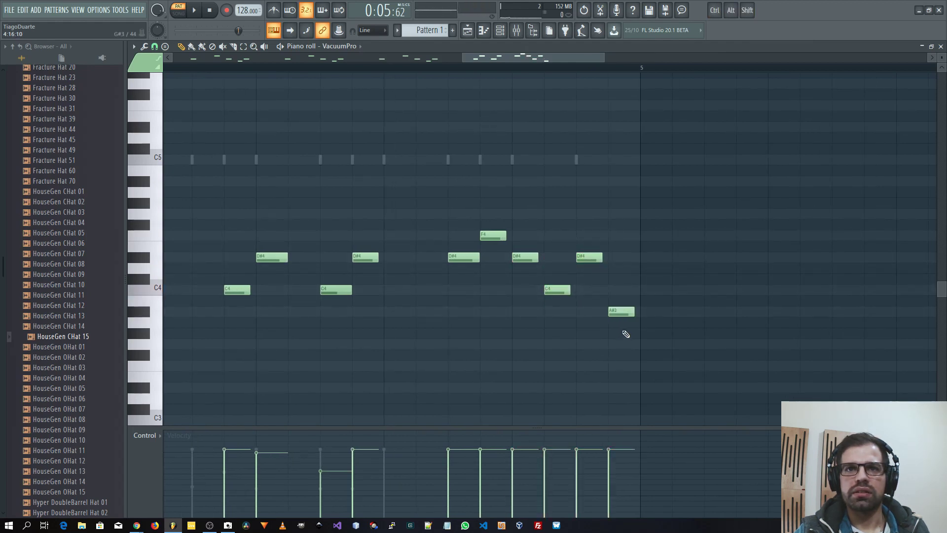
scroll(618, 329, down, 3)
key(space)
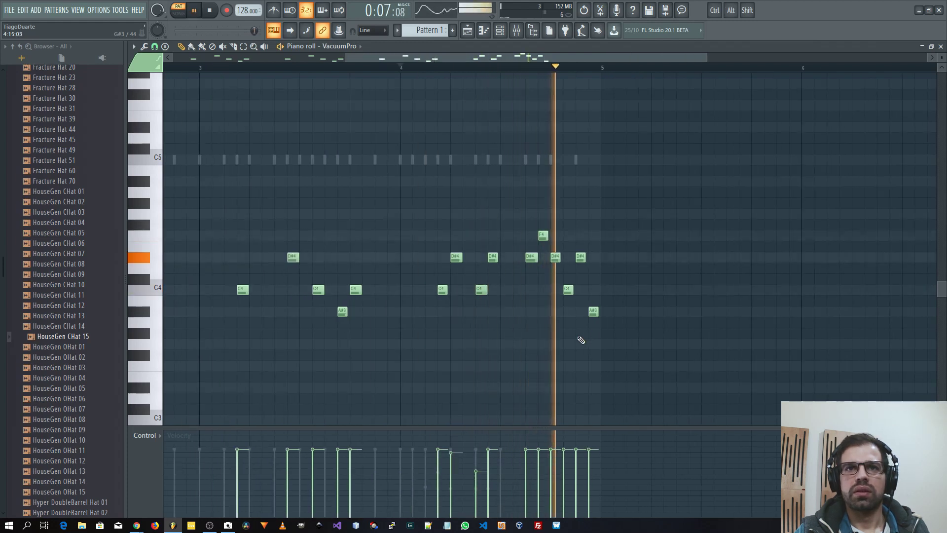
scroll(572, 339, down, 3)
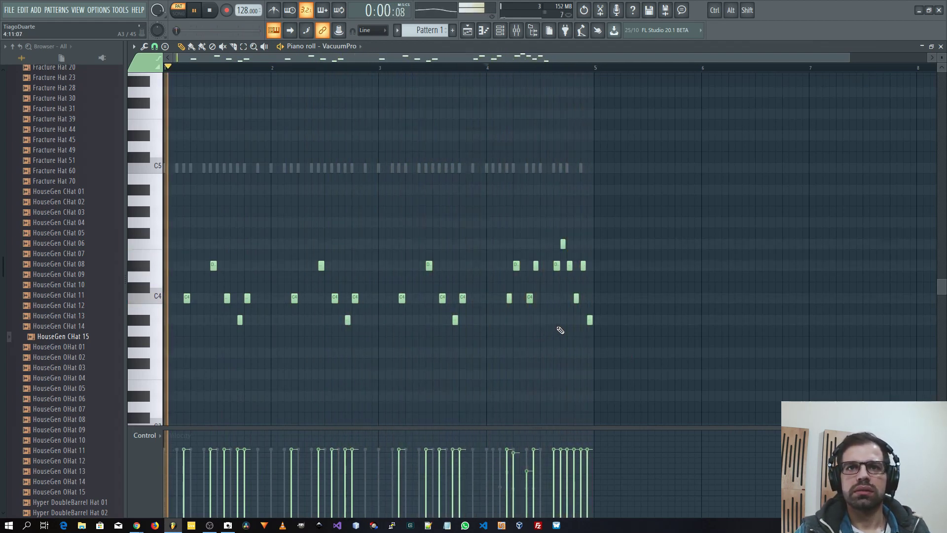
Thin out the end of bar 4, trying only C4 and A#3 after the F4, and delete every note following the F4
right_click(590, 321)
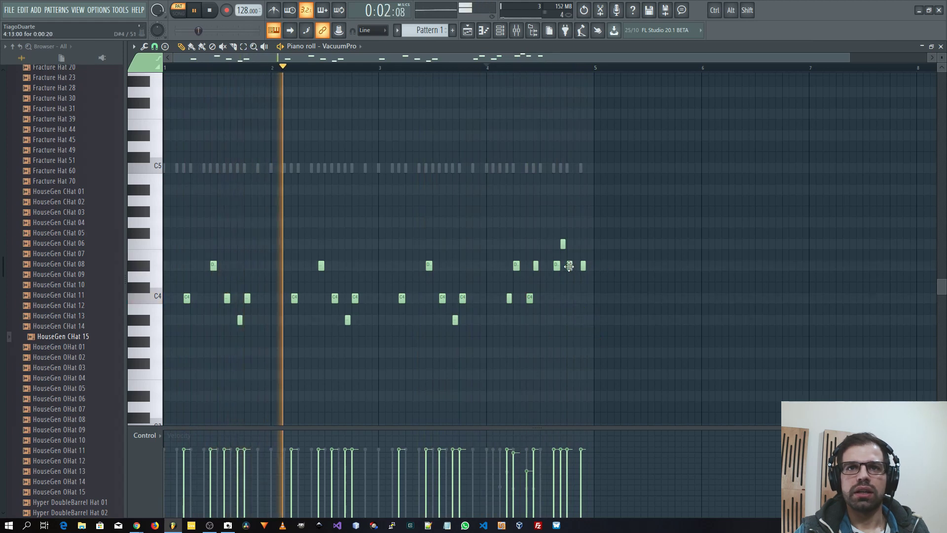
drag(569, 267, 568, 306)
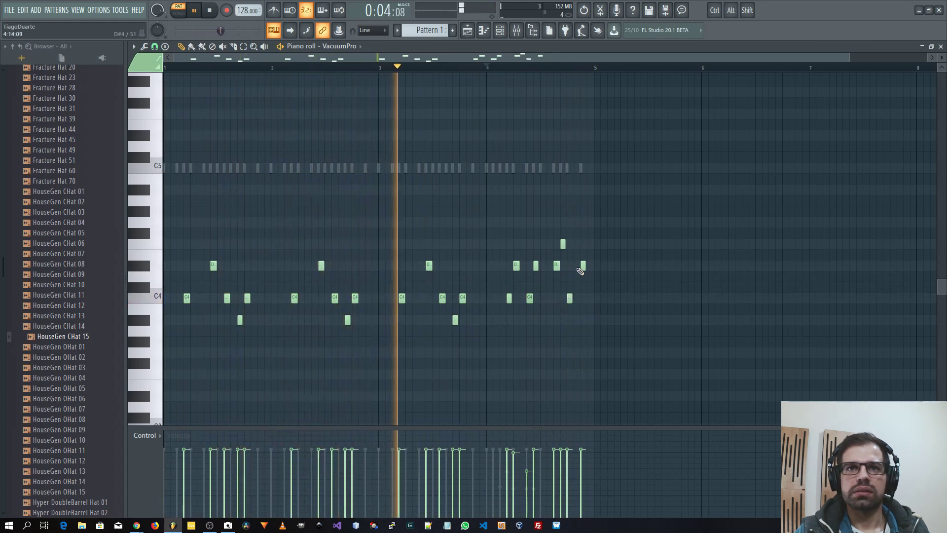
drag(583, 267, 582, 323)
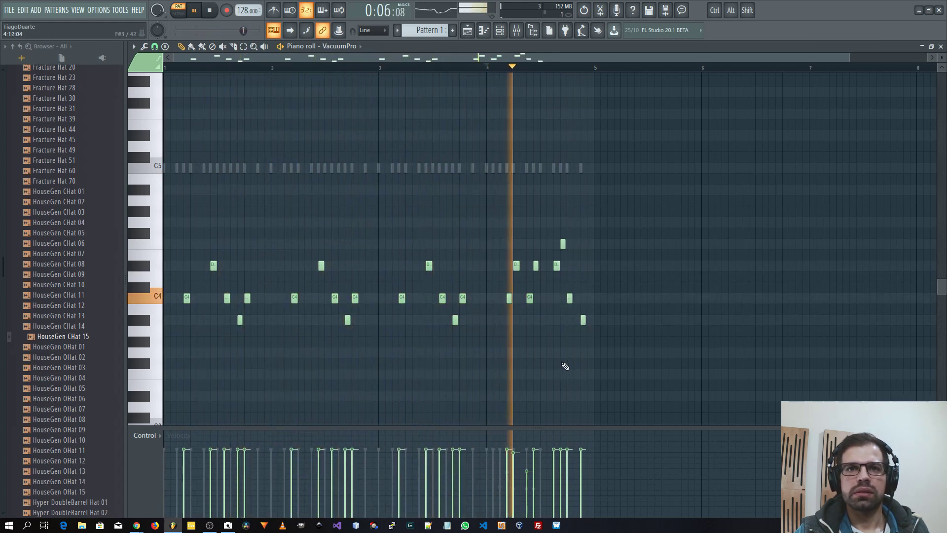
right_click(584, 321)
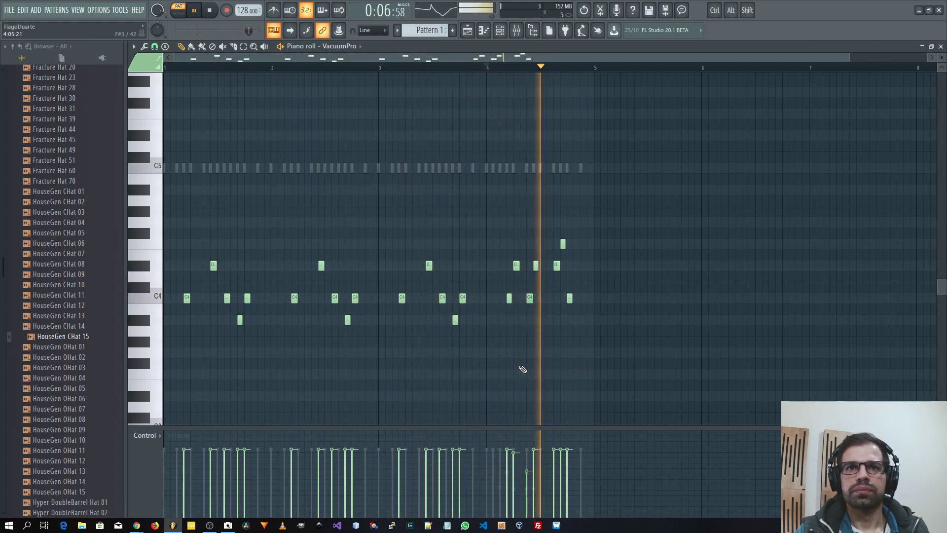
right_click(569, 299)
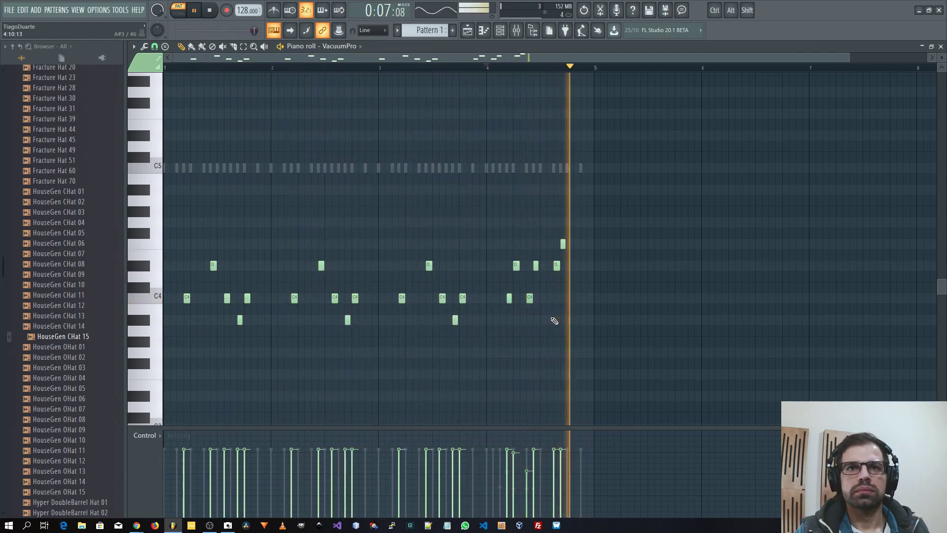
Draw a G4 right after the F4 in bar 4 and shorten it to match the F4's length
scroll(567, 296, up, 2)
scroll(567, 298, up, 4)
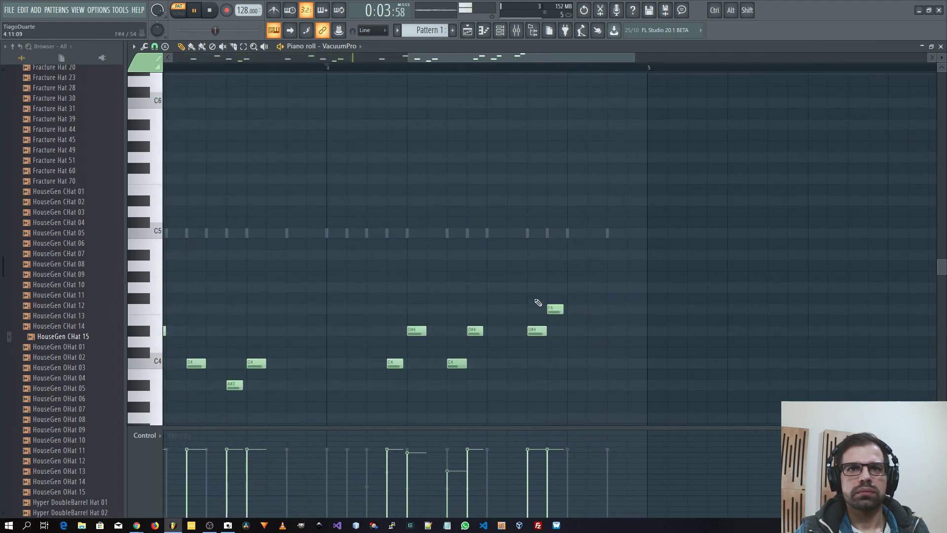
drag(583, 291, 651, 298)
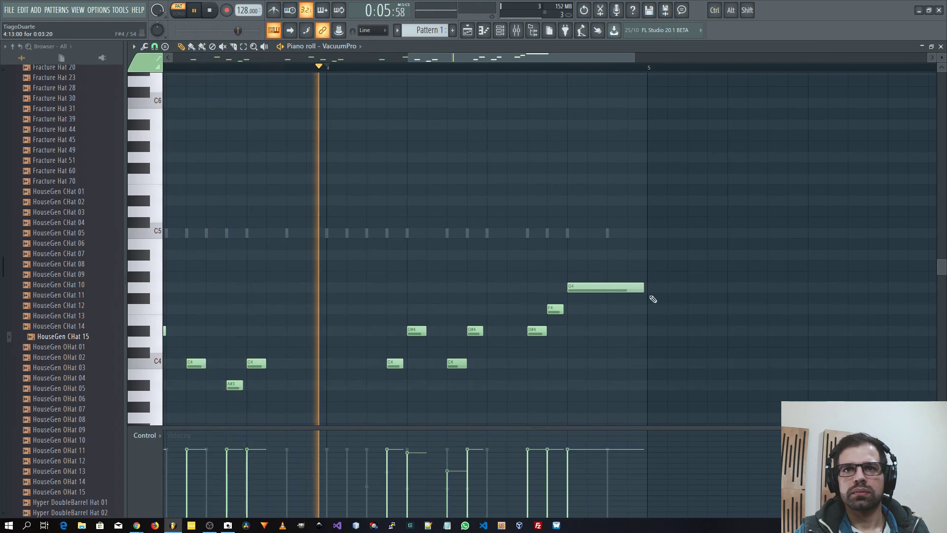
scroll(611, 354, down, 3)
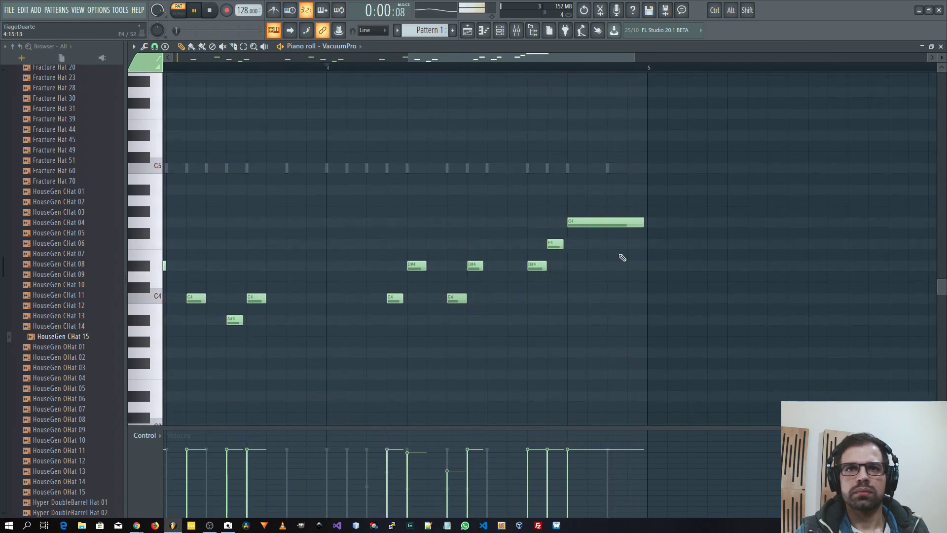
drag(645, 224, 572, 223)
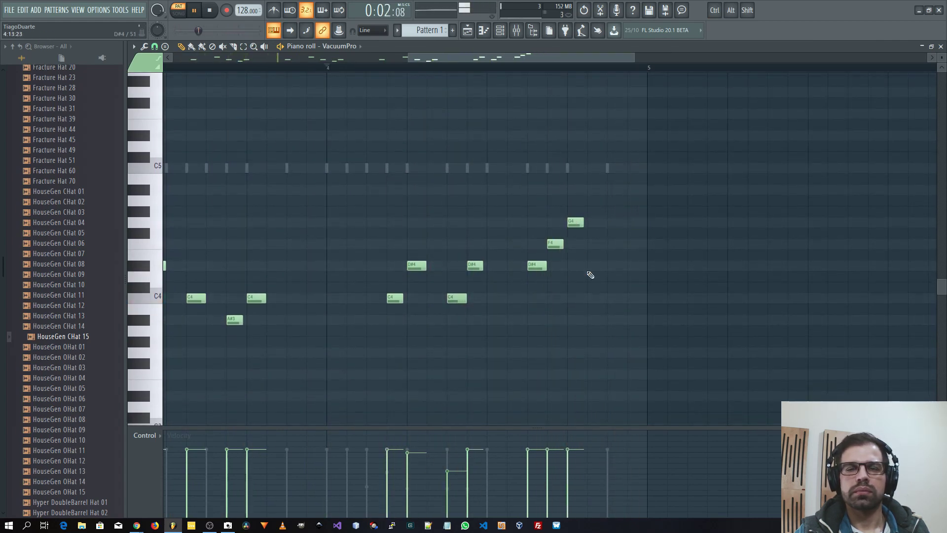
Lower the last two notes of bar 4 to A#3 and C4 and play the pattern from the start
ctrl+scroll(591, 274, down, 3)
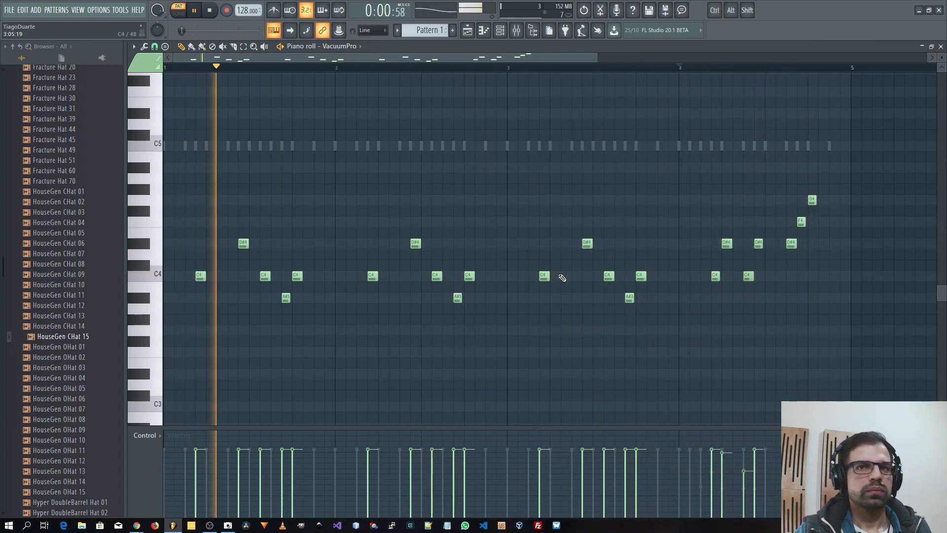
key(space)
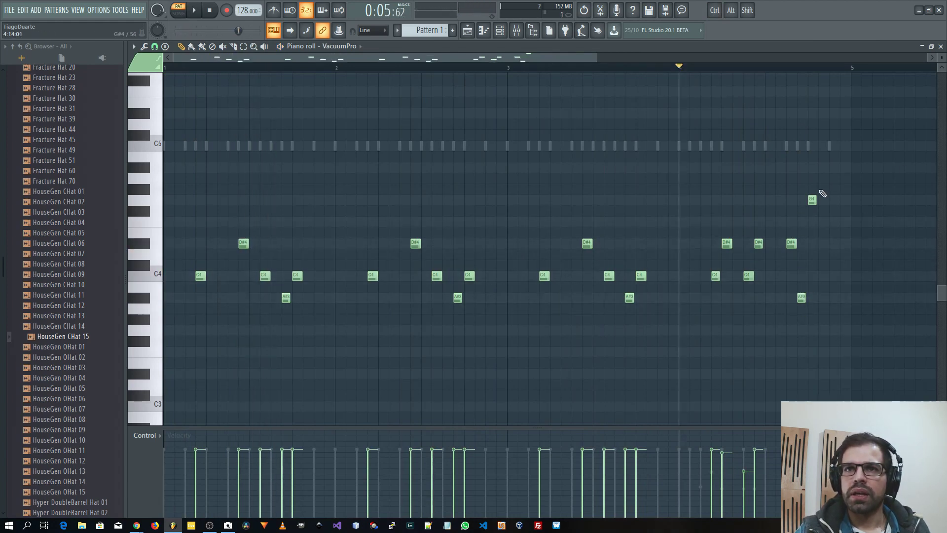
click(813, 276)
key(space)
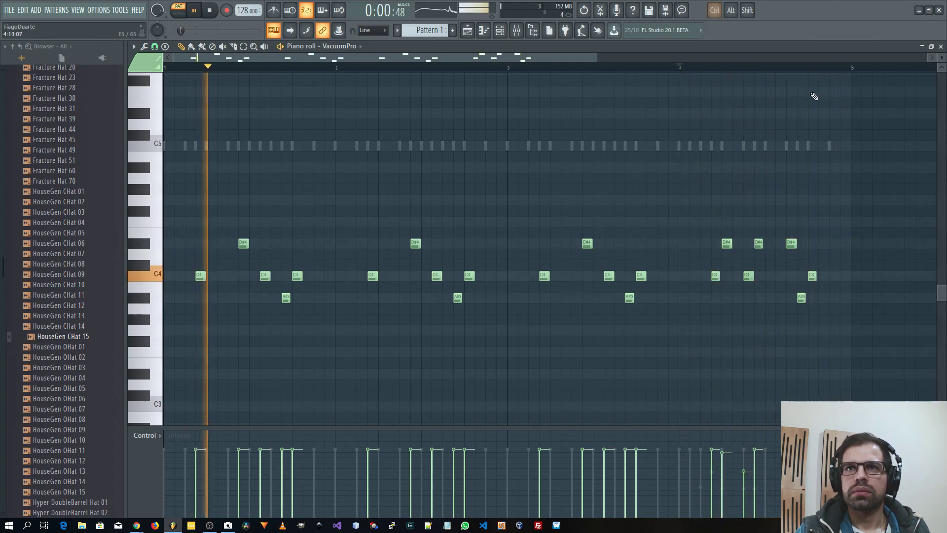
click(218, 10)
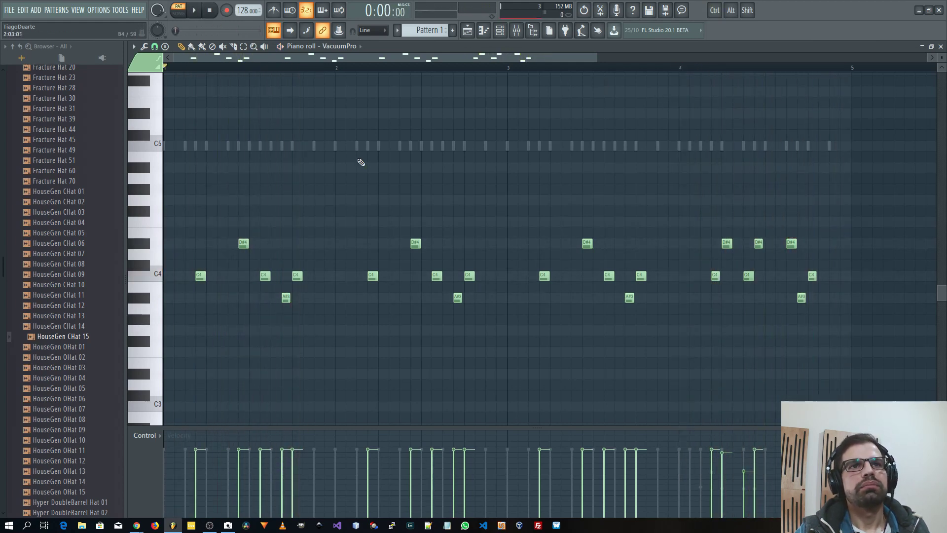
Route VacuumPro to mixer track 7 and lower that track's volume while the pattern plays
key(space)
key(F7)
click(245, 162)
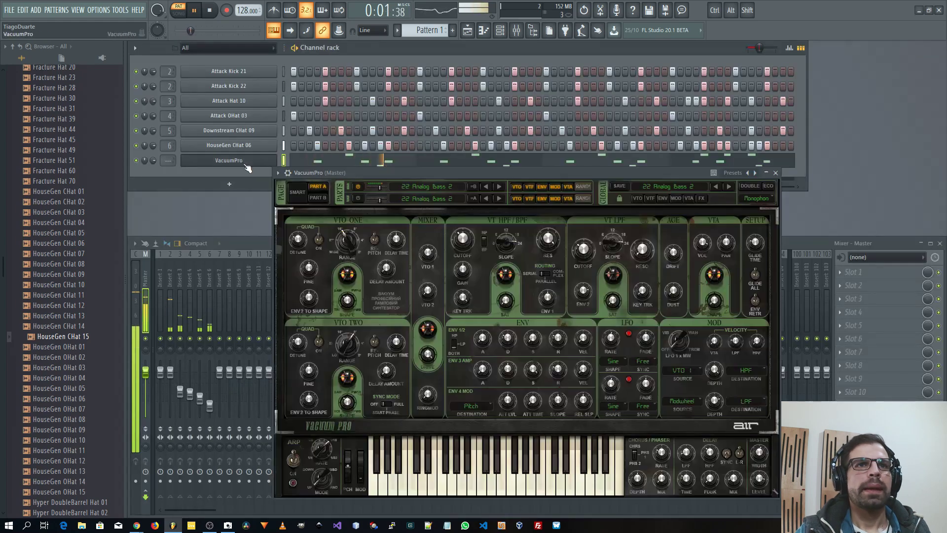
click(773, 172)
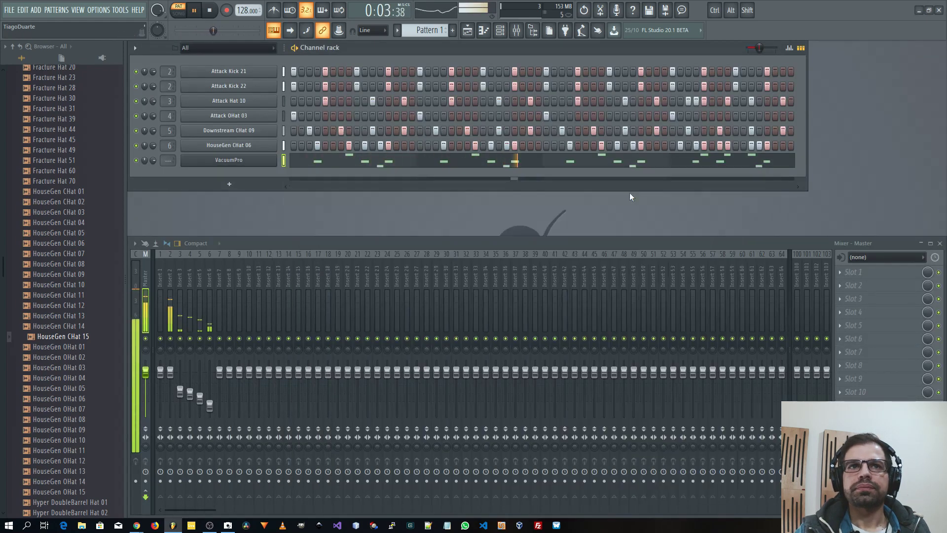
scroll(169, 160, up, 7)
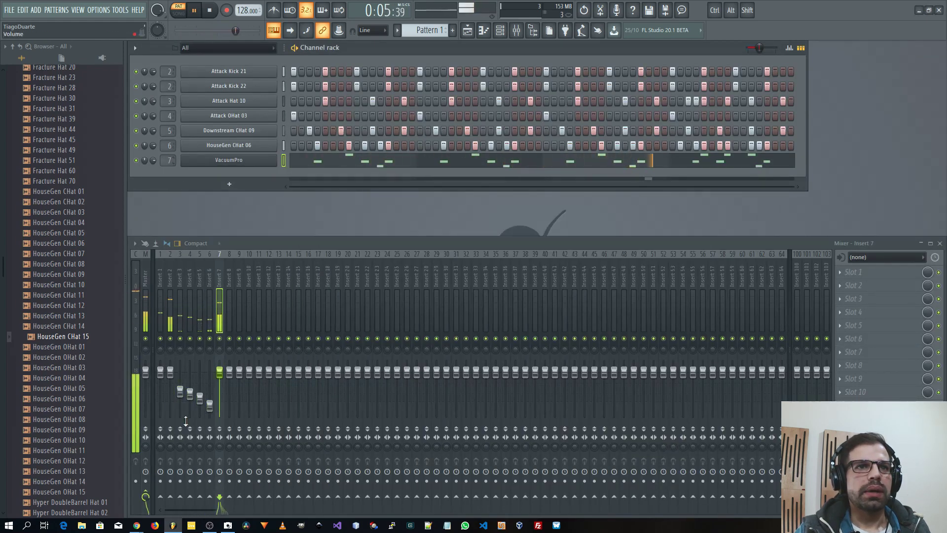
drag(220, 372, 220, 388)
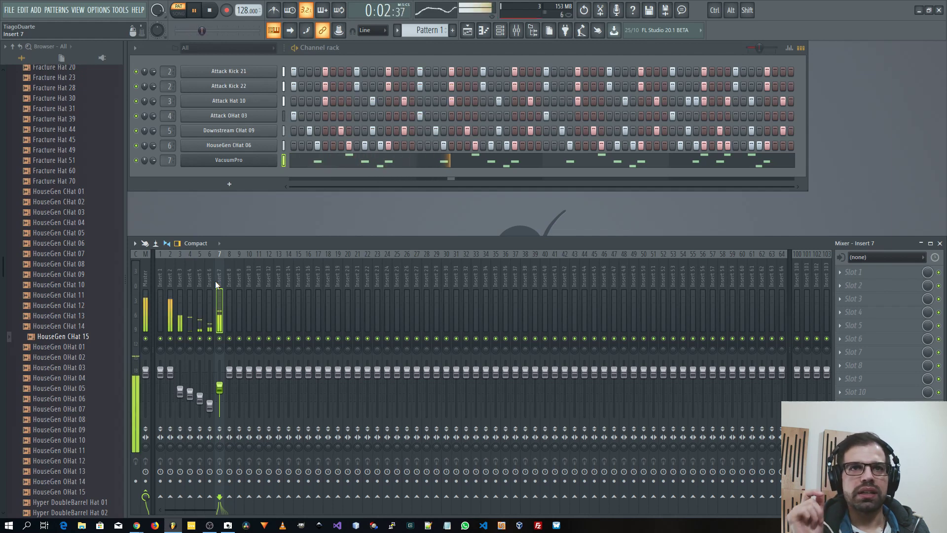
Add an AIR Hybrid instrument channel and load its 01 AIR Mover preset
click(225, 187)
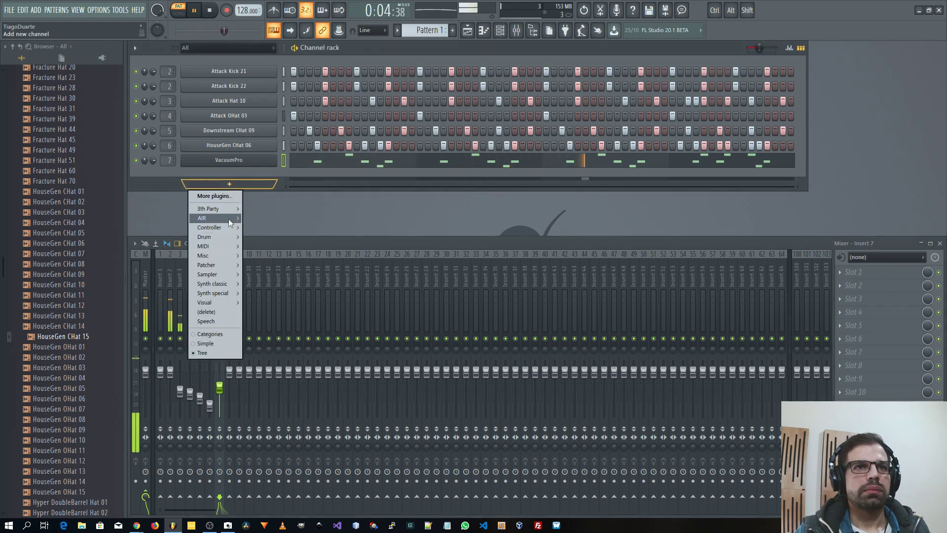
mouse_move(221, 218)
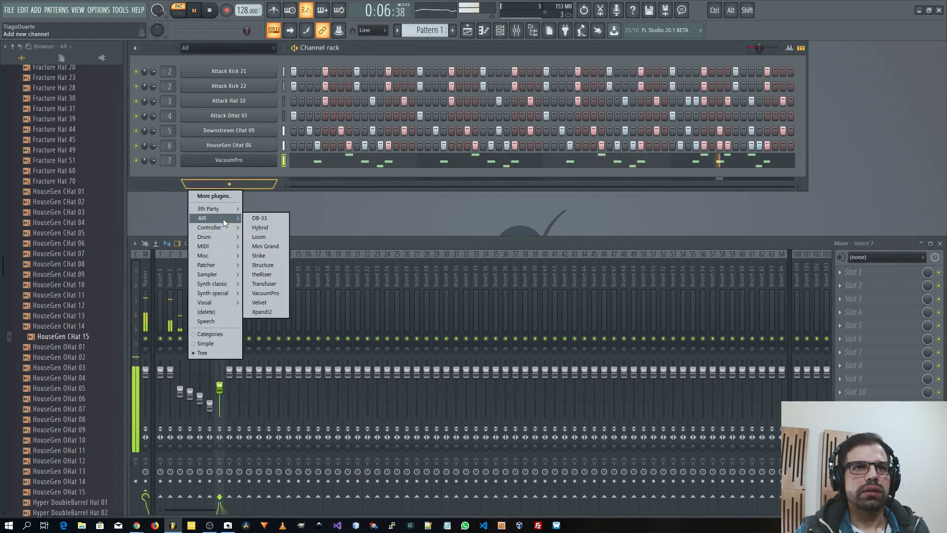
click(270, 226)
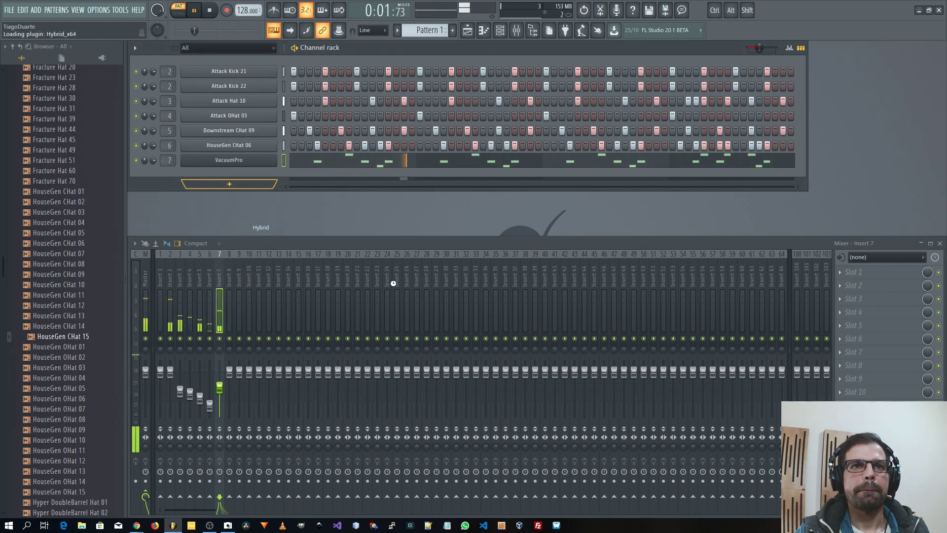
drag(279, 60, 481, 139)
click(516, 160)
mouse_move(498, 204)
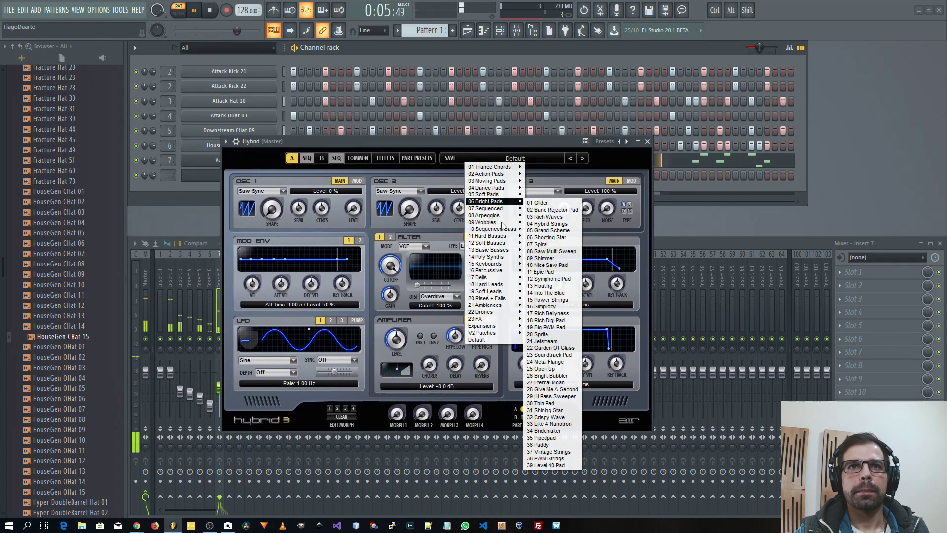
mouse_move(491, 246)
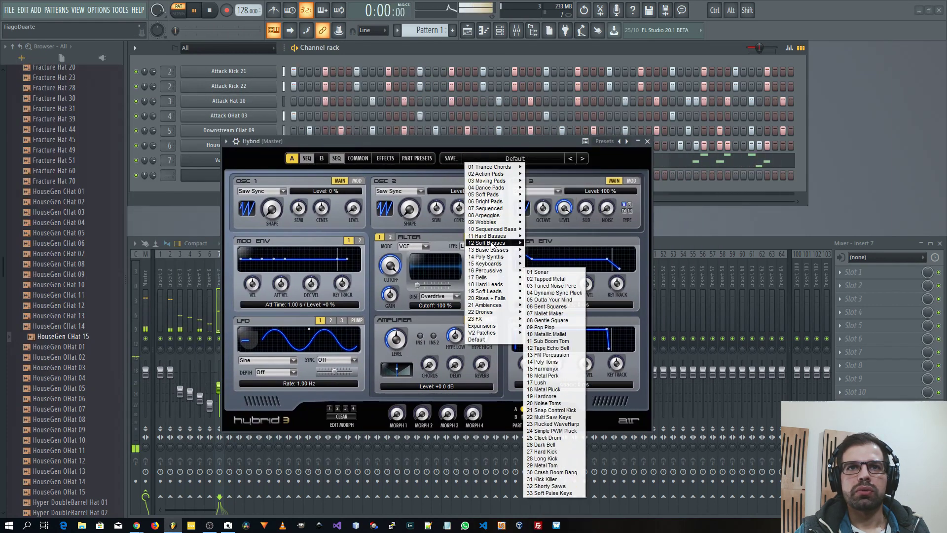
click(552, 4)
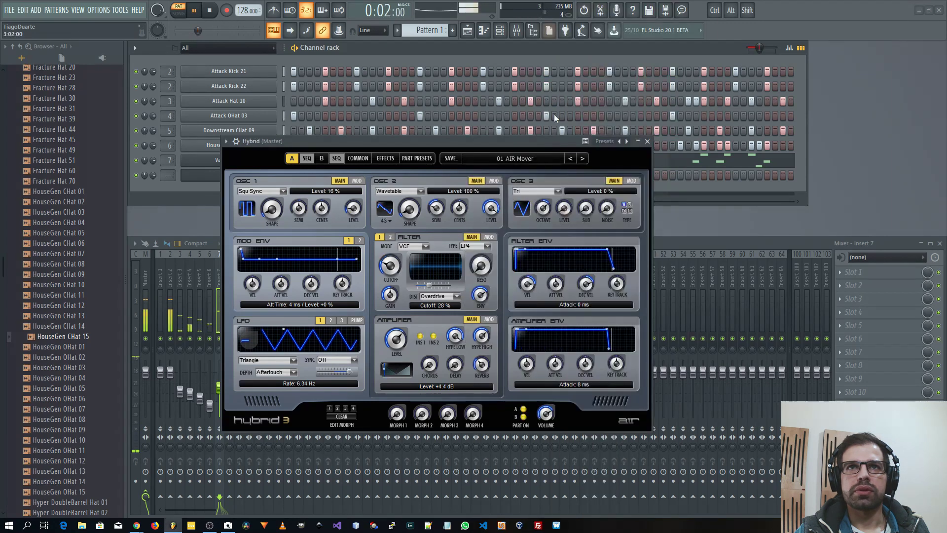
Copy VacuumPro's note pattern to the Hybrid channel and route Hybrid to mixer track 8
drag(470, 139, 490, 207)
click(283, 160)
key(ctrl+c)
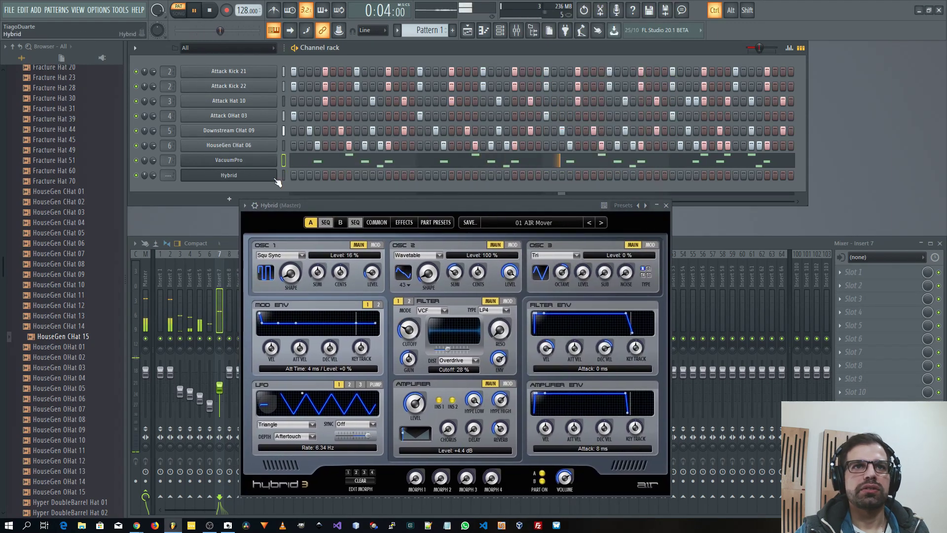
click(284, 175)
key(ctrl+v)
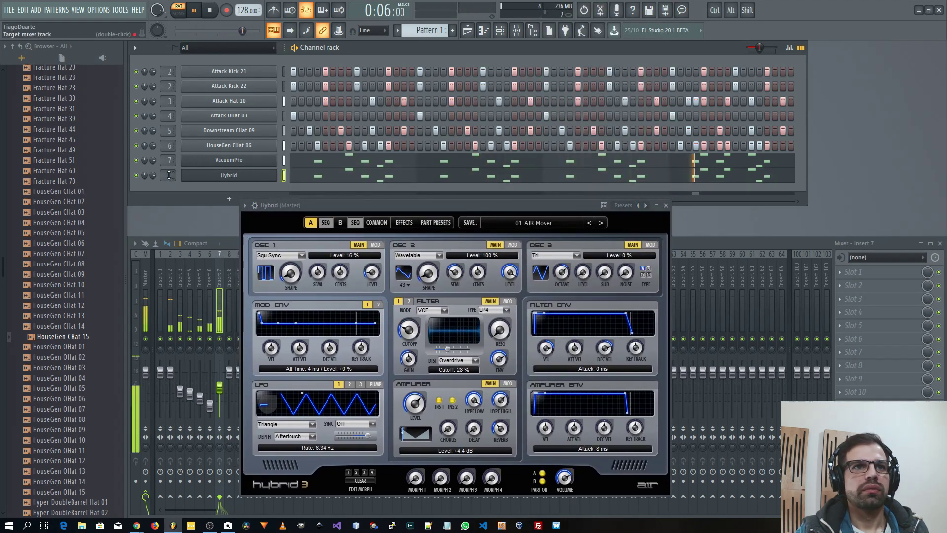
key(ctrl+l)
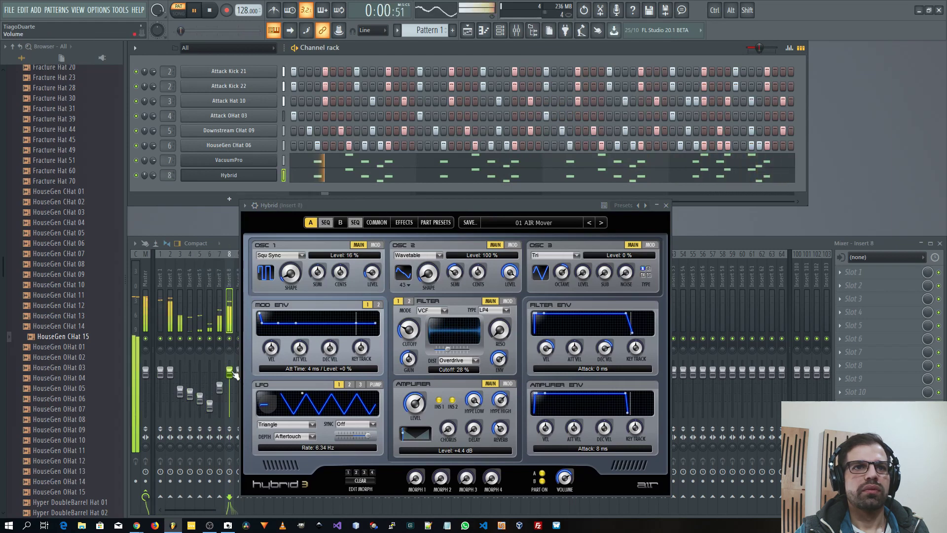
Switch Hybrid to the 04 Show Me preset during playback, lower mixer track 8 to about 62% volume, and close the synth window
drag(460, 205, 510, 140)
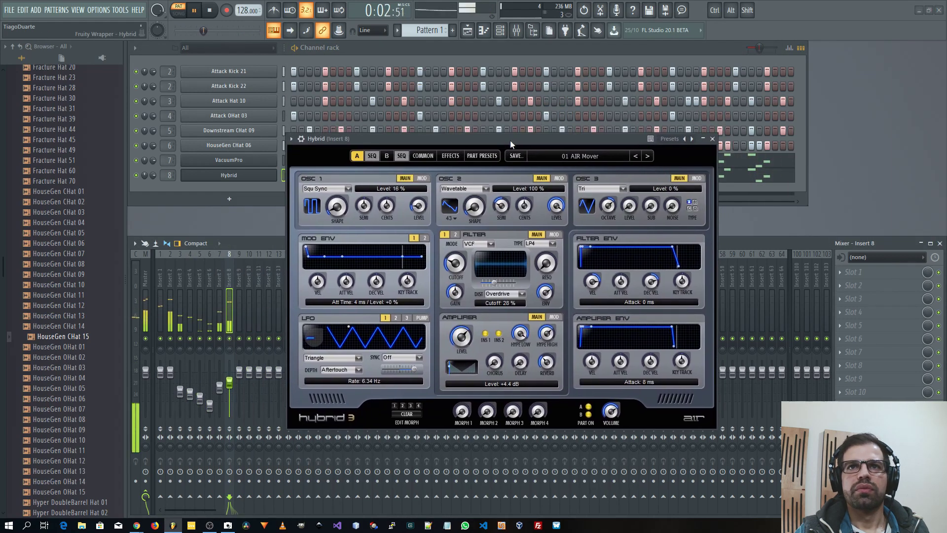
click(648, 156)
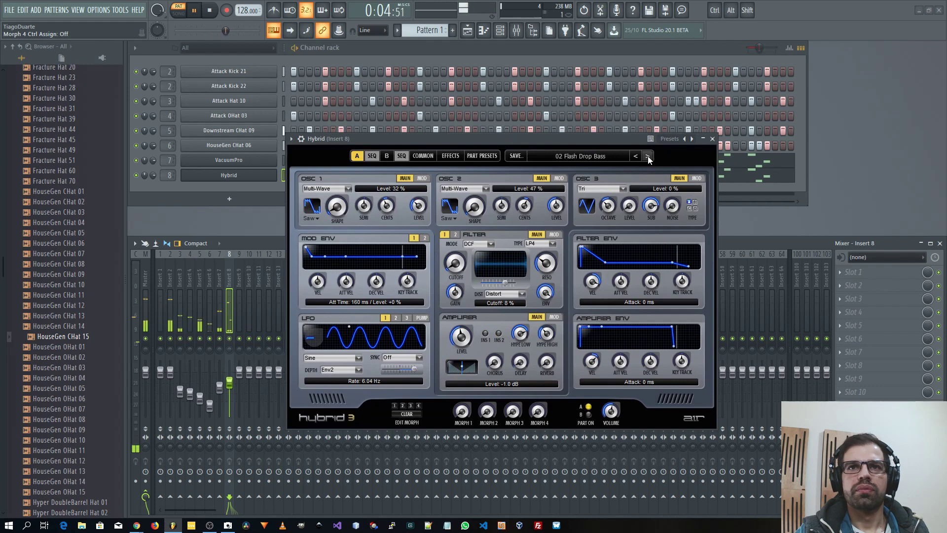
click(648, 156)
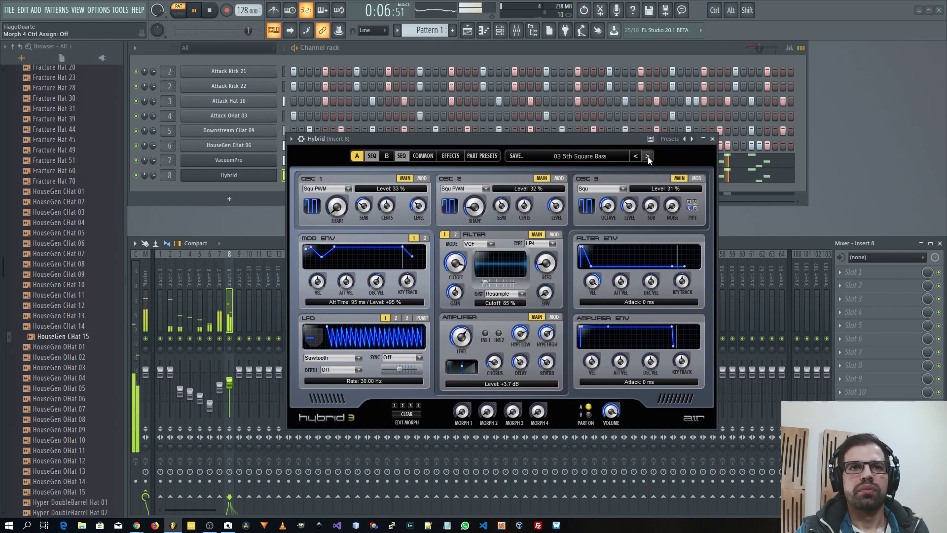
click(648, 156)
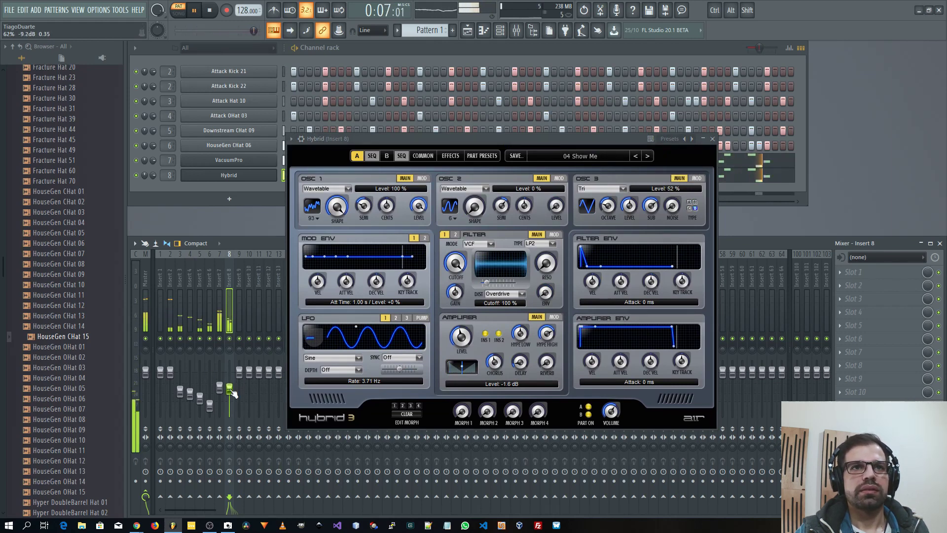
click(714, 140)
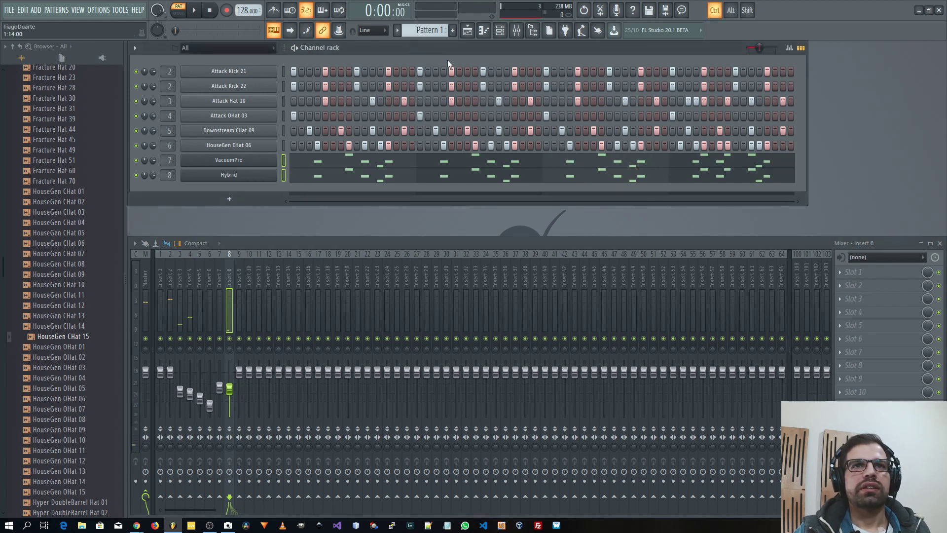
Cut the notes of the VacuumPro and Hybrid channels from Pattern 1
key(ctrl+x)
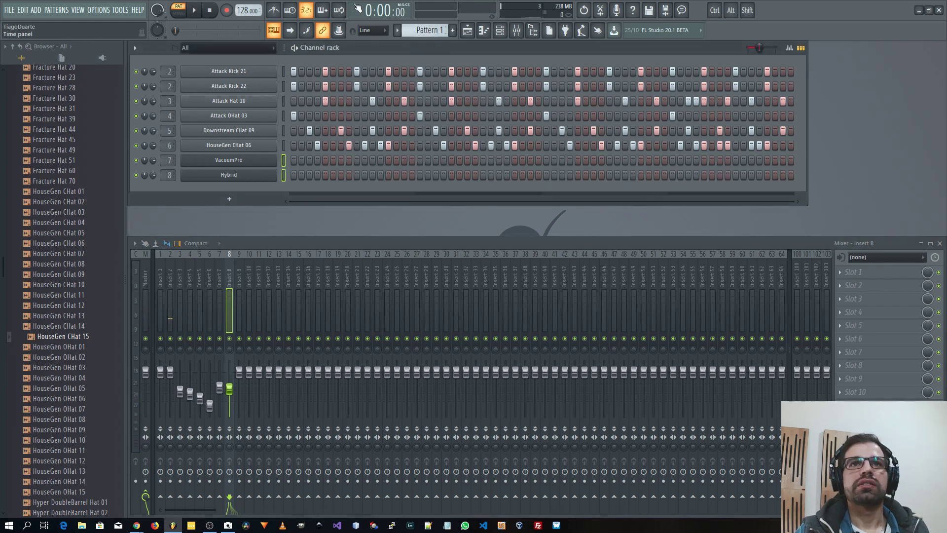
Place Pattern 1 on Track 1 and Pattern 2 on Track 2 of the playlist, both starting at bar 1
click(467, 31)
click(275, 93)
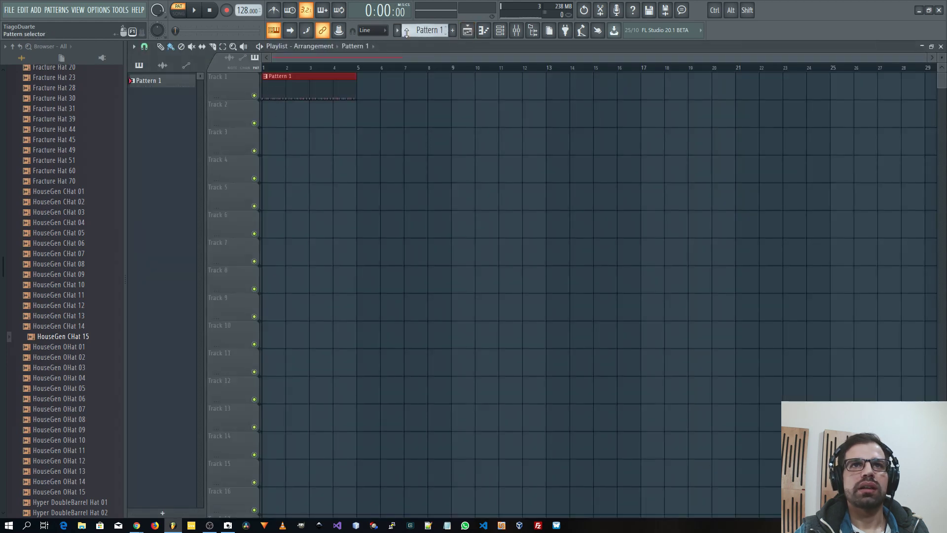
scroll(428, 30, down, 1)
click(268, 123)
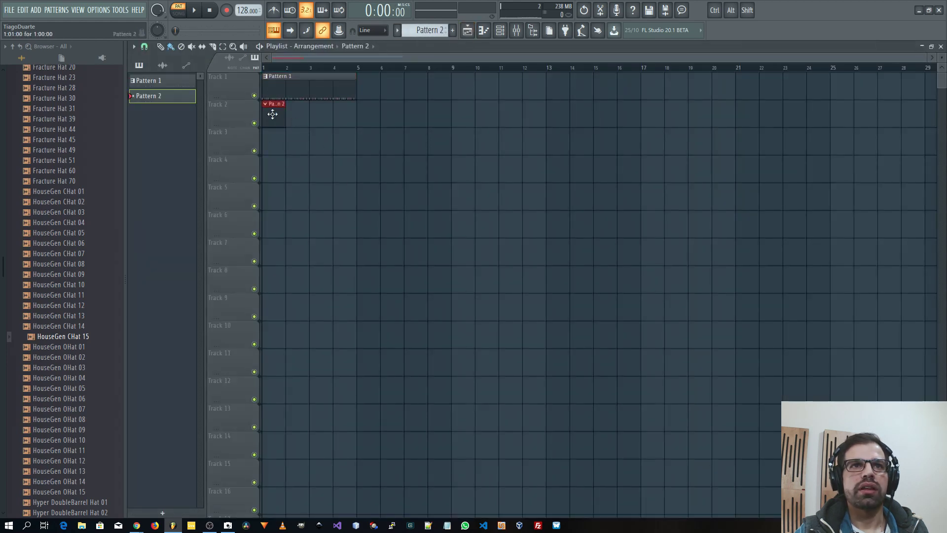
Paste the cut melody notes into the VacuumPro and Hybrid channels of Pattern 2 and return to the playlist
click(941, 45)
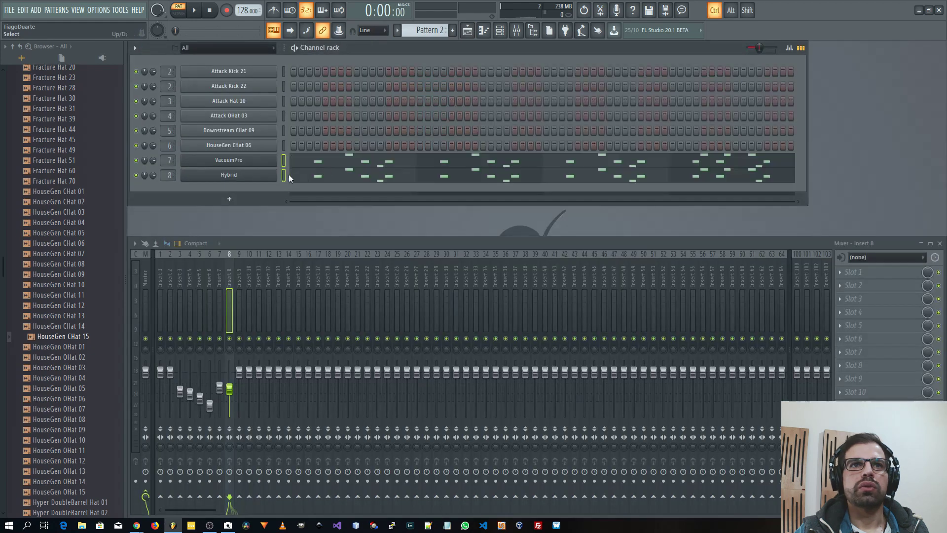
click(468, 31)
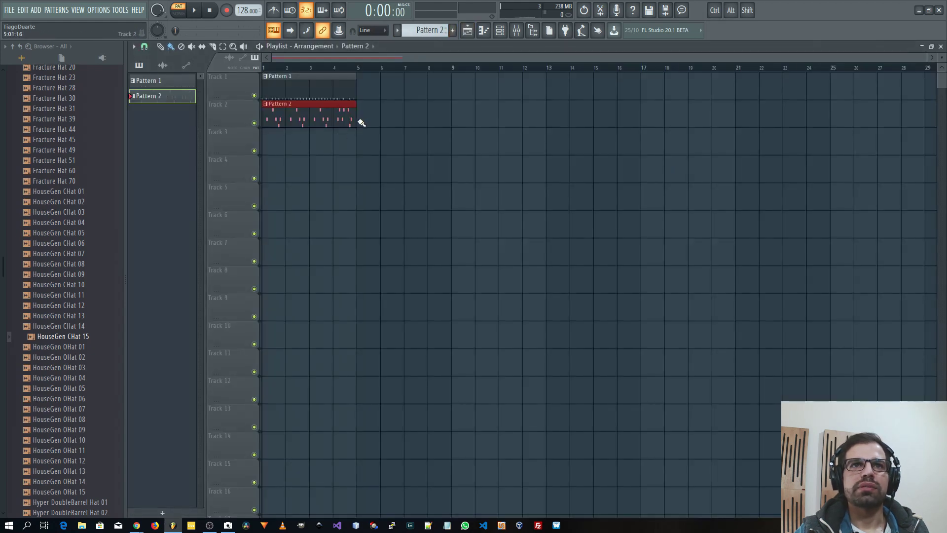
Extend the Pattern 2 clip to bar 9 and duplicate the Pattern 1 clip at bar 5 on Track 1
click(361, 122)
right_click(362, 123)
mouse_move(355, 122)
mouse_down()
mouse_move(475, 132)
mouse_move(451, 119)
mouse_up()
click(477, 133)
right_click(503, 155)
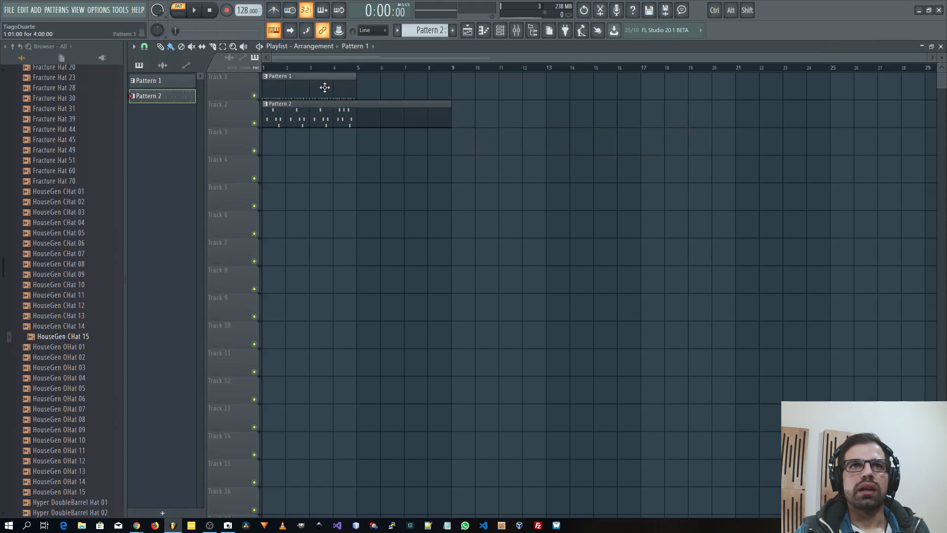
drag(324, 88, 383, 89)
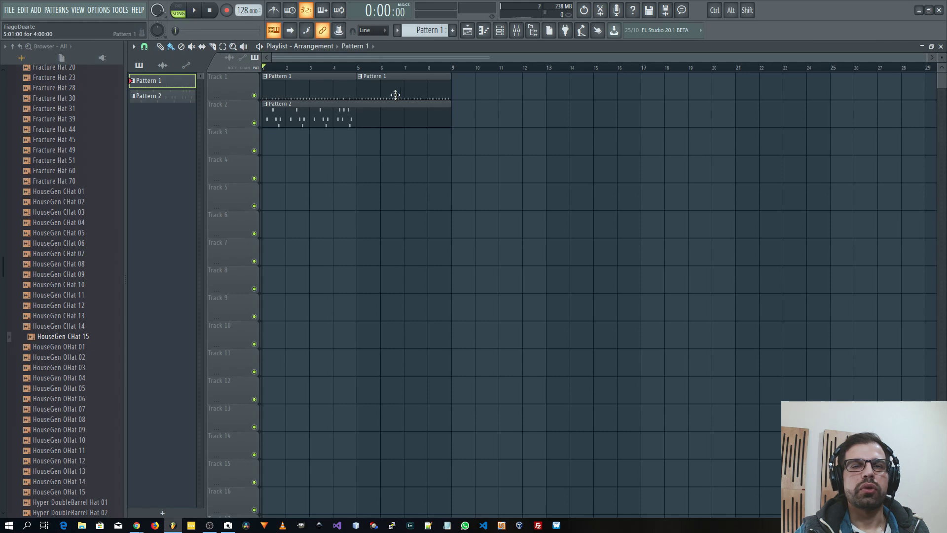
Play the arrangement in song mode, keeping Track 3 empty
key(space)
click(386, 133)
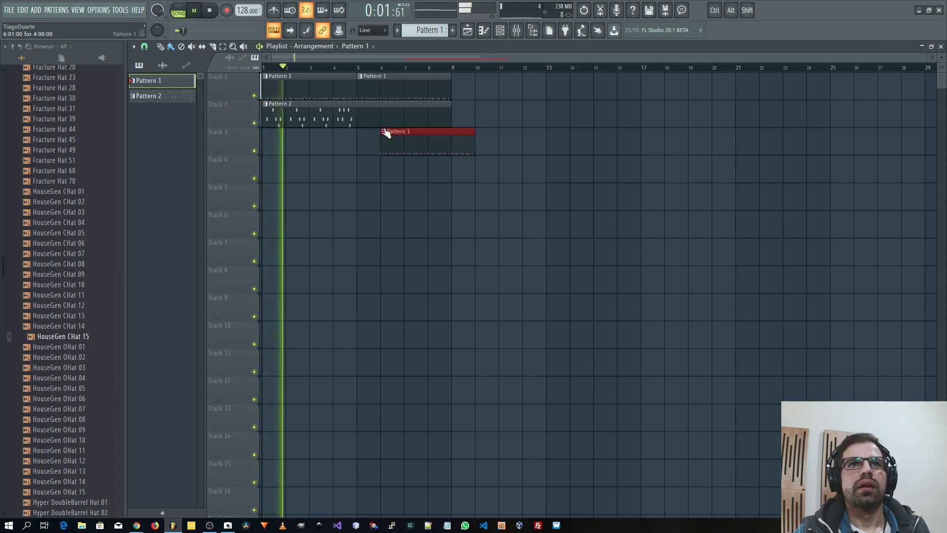
right_click(387, 134)
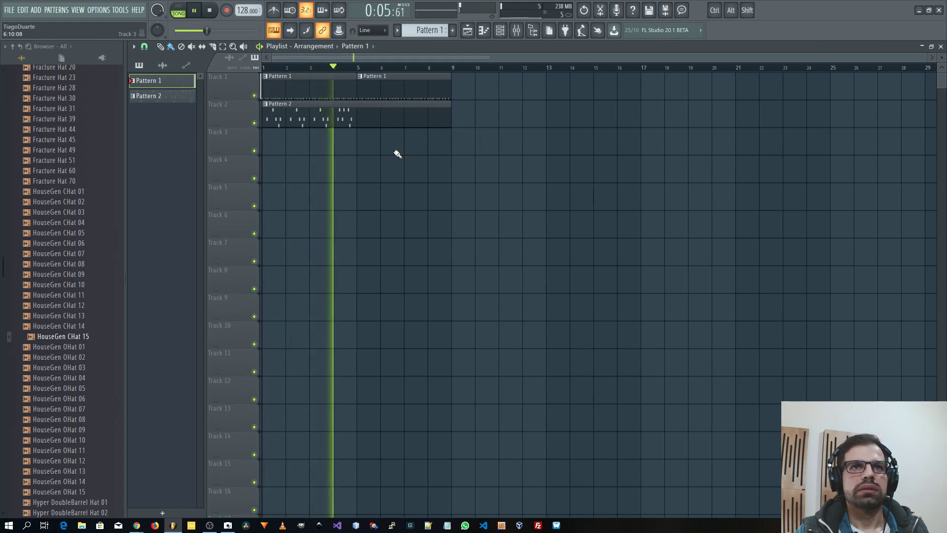
In Pattern 2, copy all four bars of VacuumPro notes to start at bar 5, transposed up three semitones
key(F5)
scroll(431, 31, down, 1)
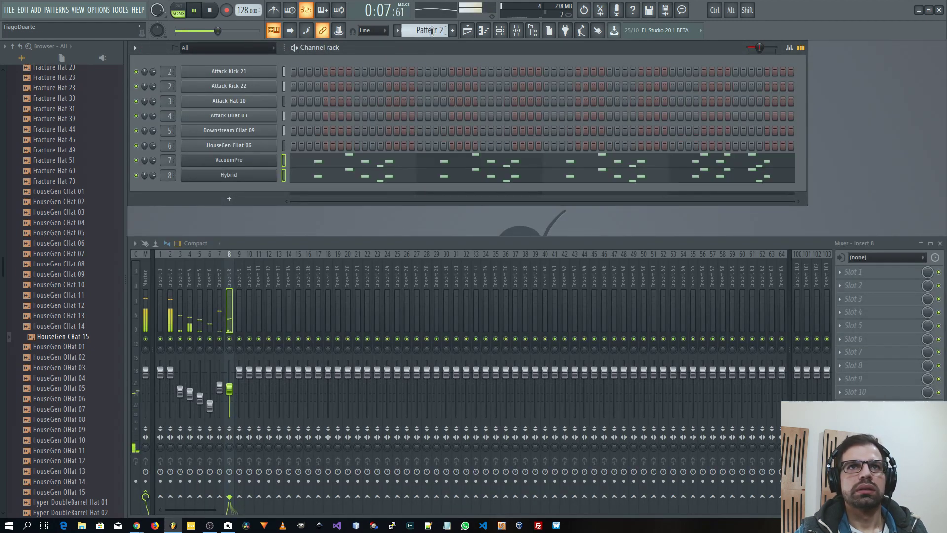
key(space)
click(450, 162)
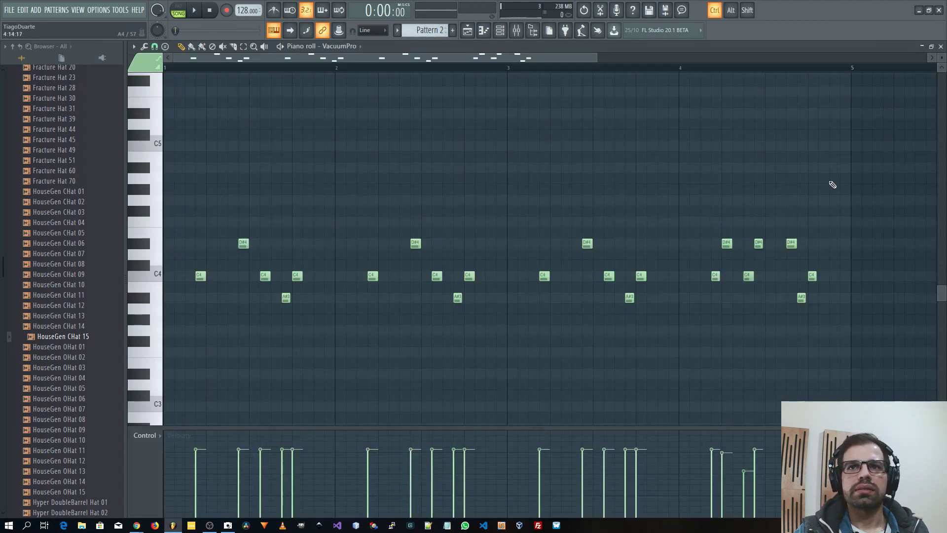
drag(835, 174, 165, 345)
scroll(380, 275, down, 4)
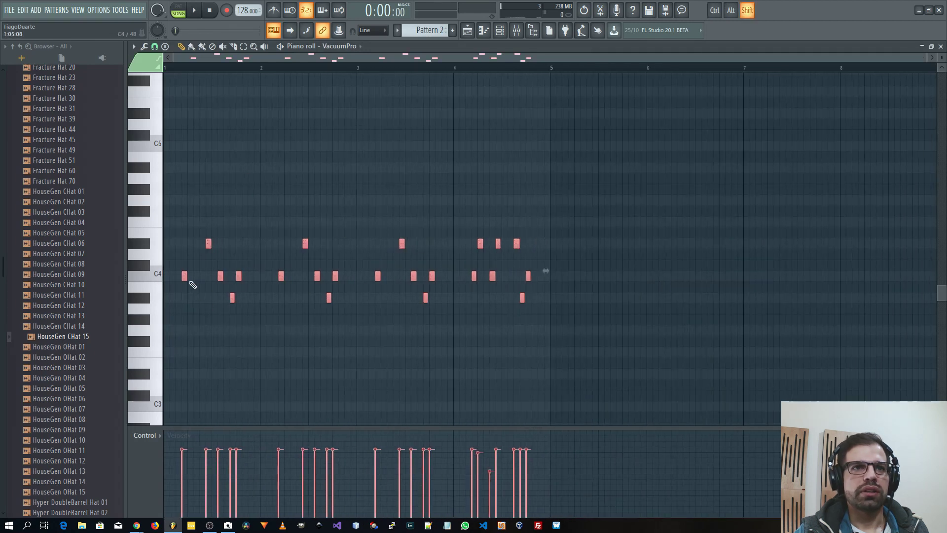
drag(182, 278, 568, 239)
click(604, 280)
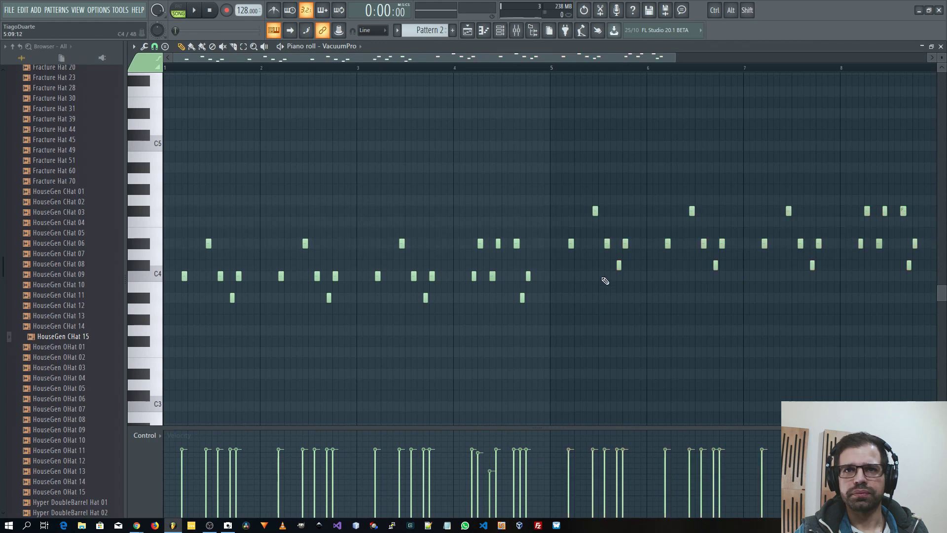
In the copied VacuumPro bars, lower the bottom notes to C4 and the top notes to F4
drag(589, 270, 943, 275)
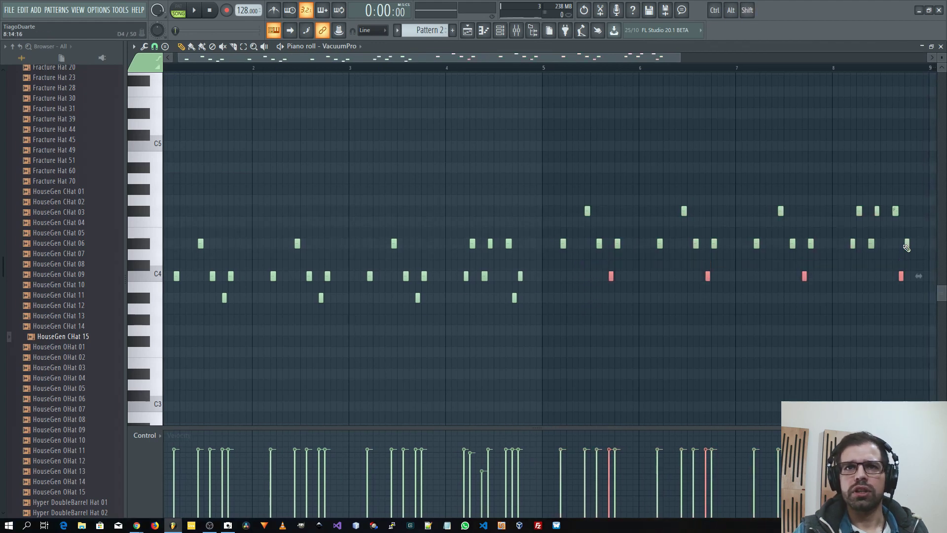
drag(577, 196, 927, 219)
key(Down)
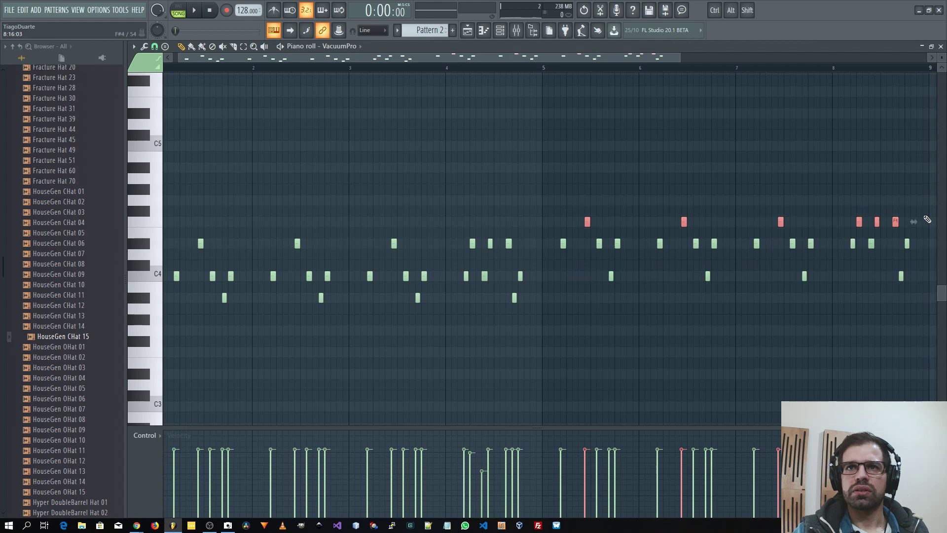
right_click(831, 183)
drag(752, 226, 481, 219)
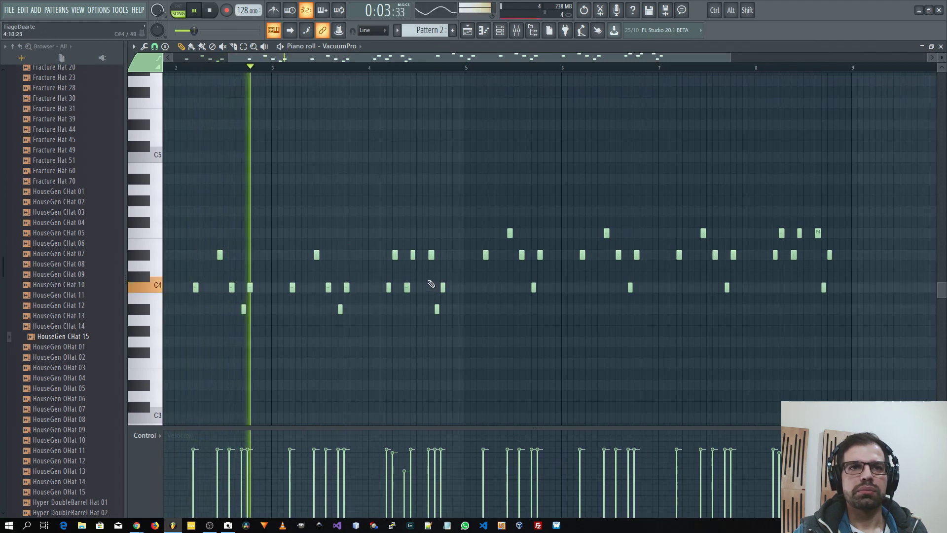
Stop playback and check the root note and scale set for the piano roll's scale highlighting
key(space)
click(134, 46)
mouse_move(153, 97)
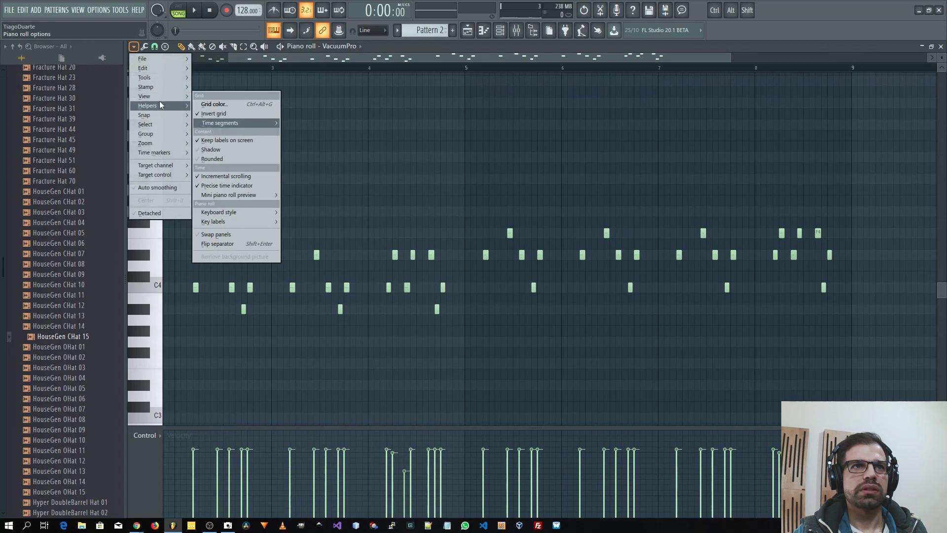
mouse_move(222, 117)
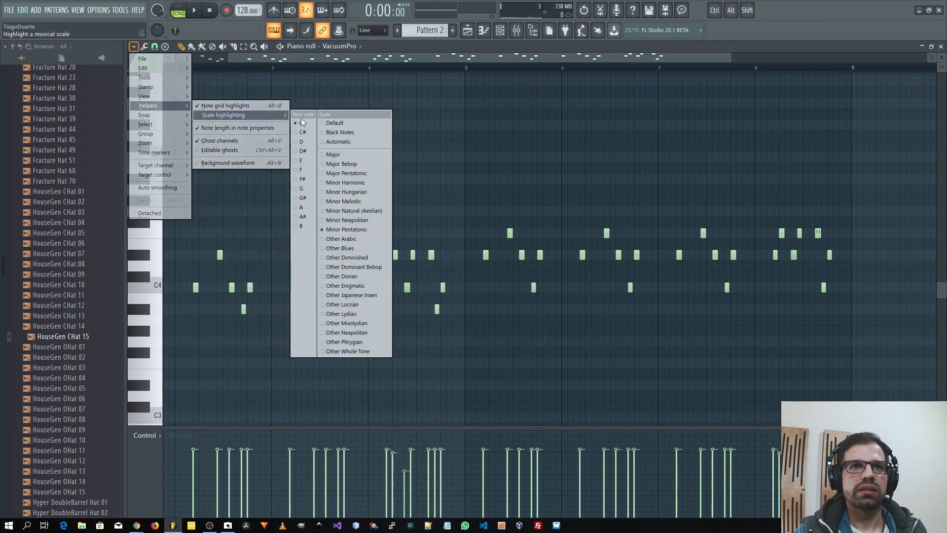
click(531, 161)
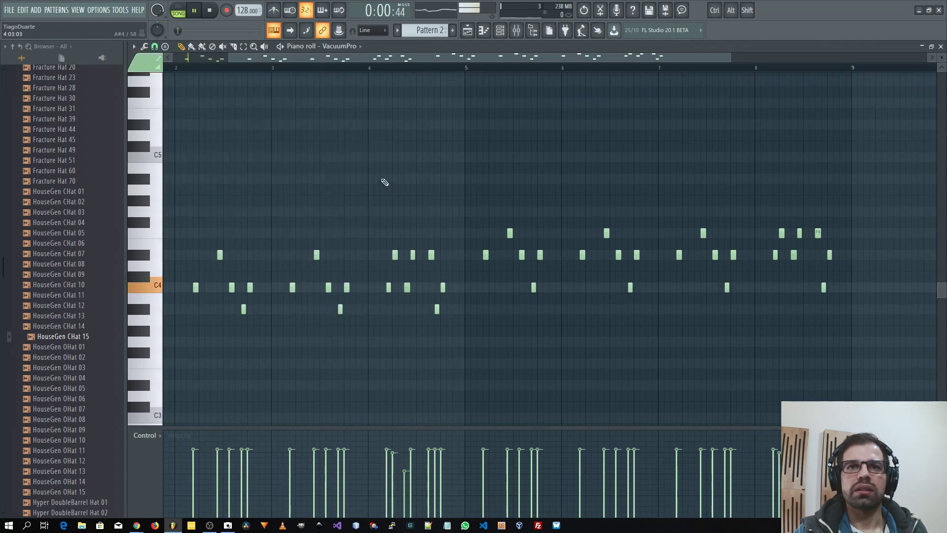
Copy the eight-bar VacuumPro melody into the Hybrid channel of Pattern 2 and check it in Hybrid's piano roll
scroll(382, 181, down, 2)
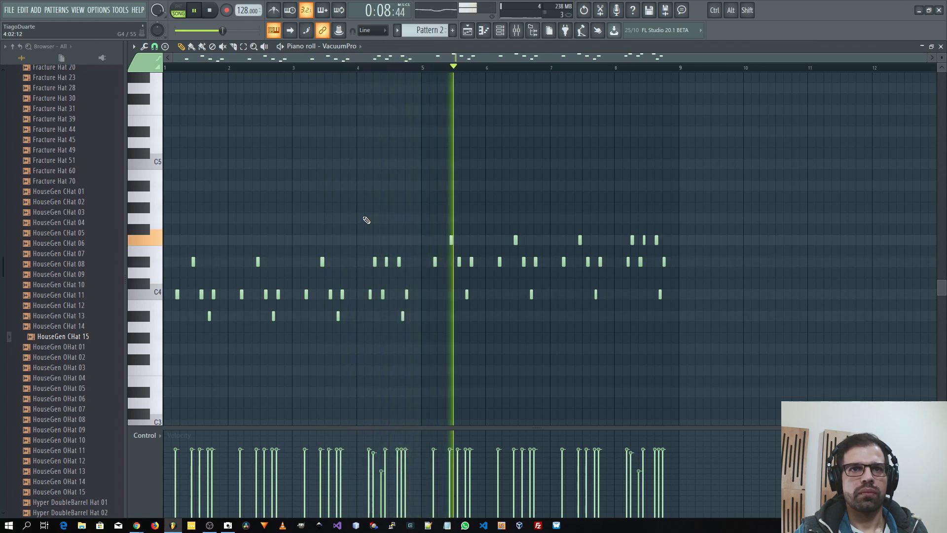
key(F7)
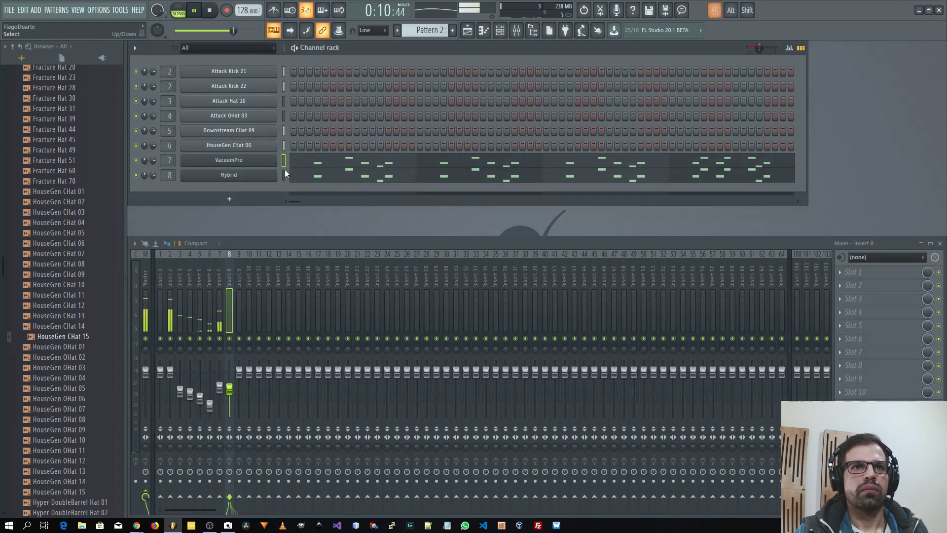
click(355, 180)
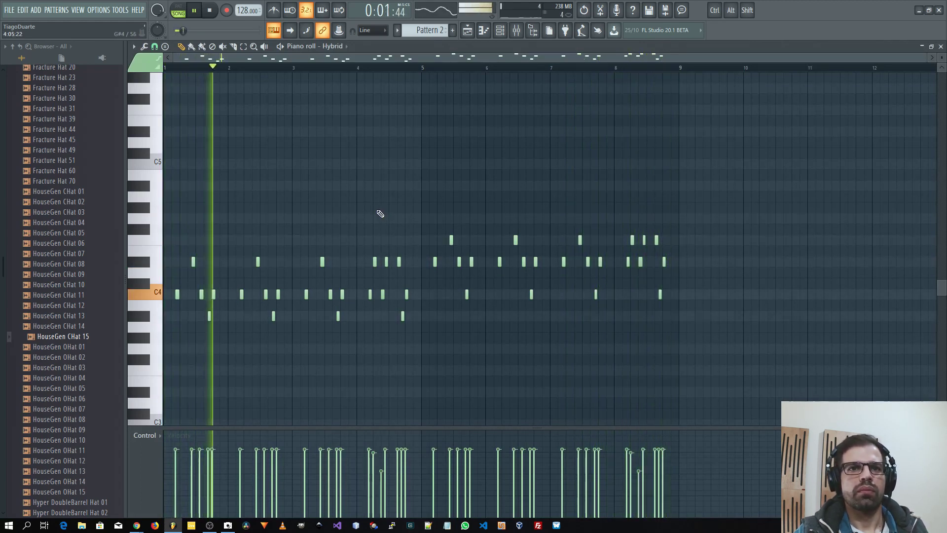
key(F7)
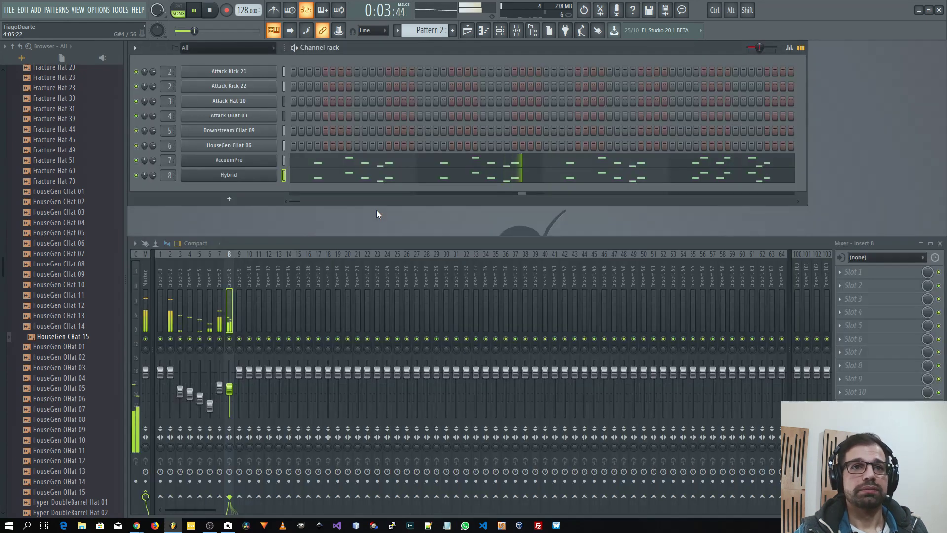
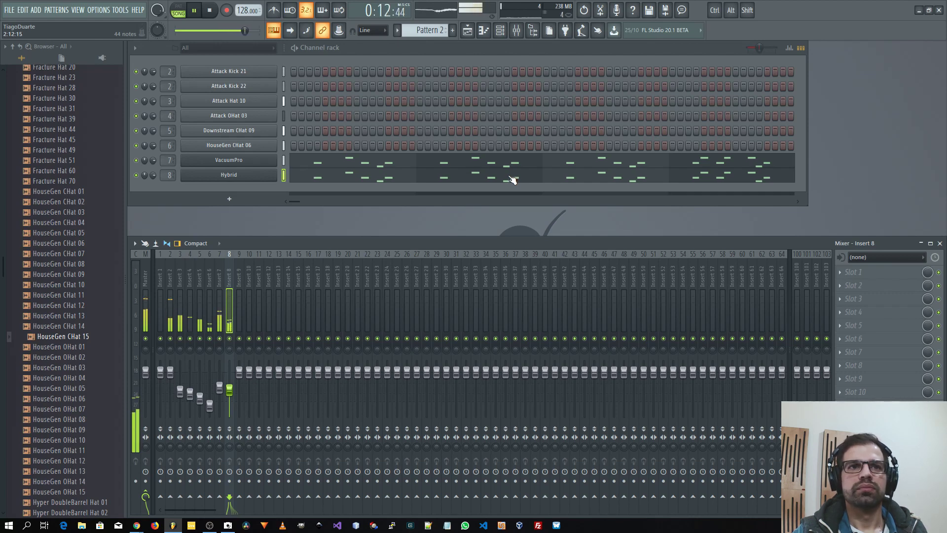
Audition the Hyper DoubleBarrel hat samples and Hyper GoldenDays Hat 01 while the song plays
scroll(68, 210, up, 10)
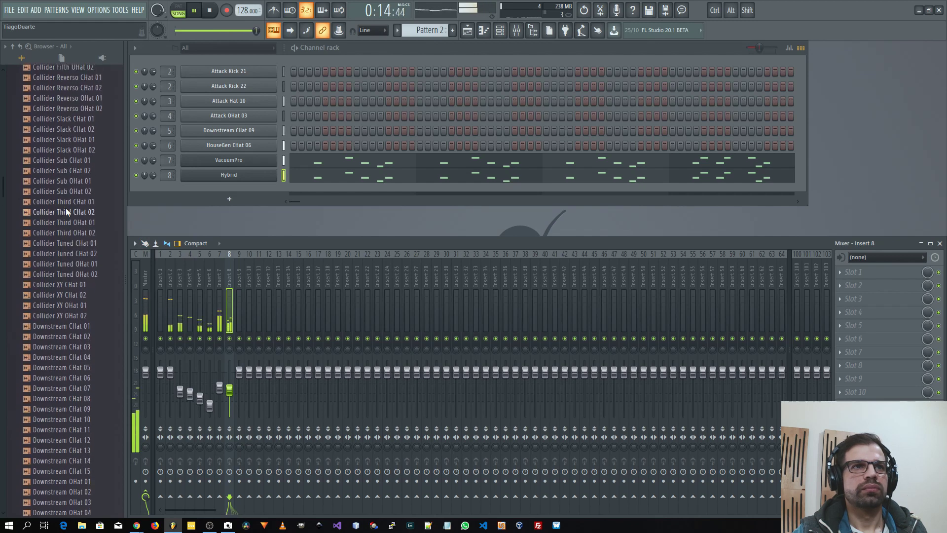
scroll(67, 208, down, 15)
scroll(66, 243, down, 3)
click(84, 193)
click(87, 203)
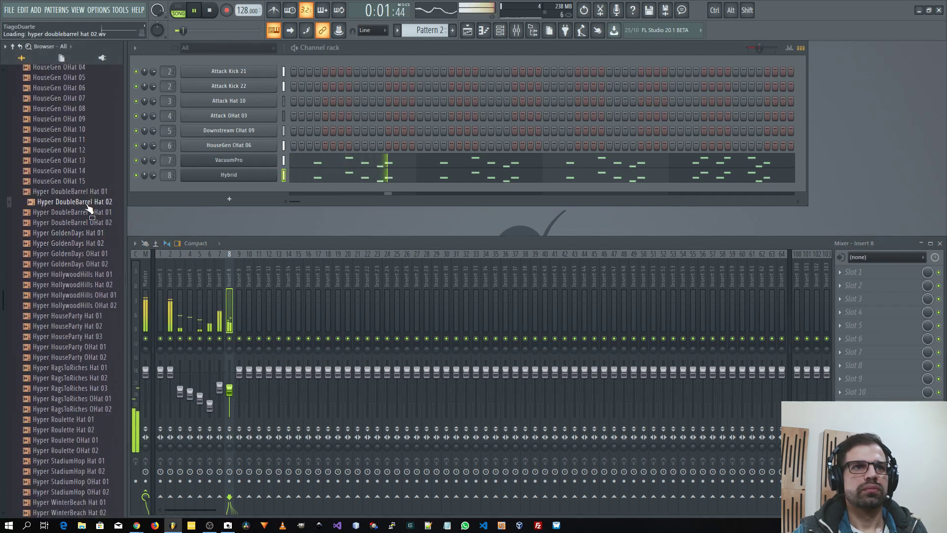
click(86, 213)
click(86, 223)
click(86, 233)
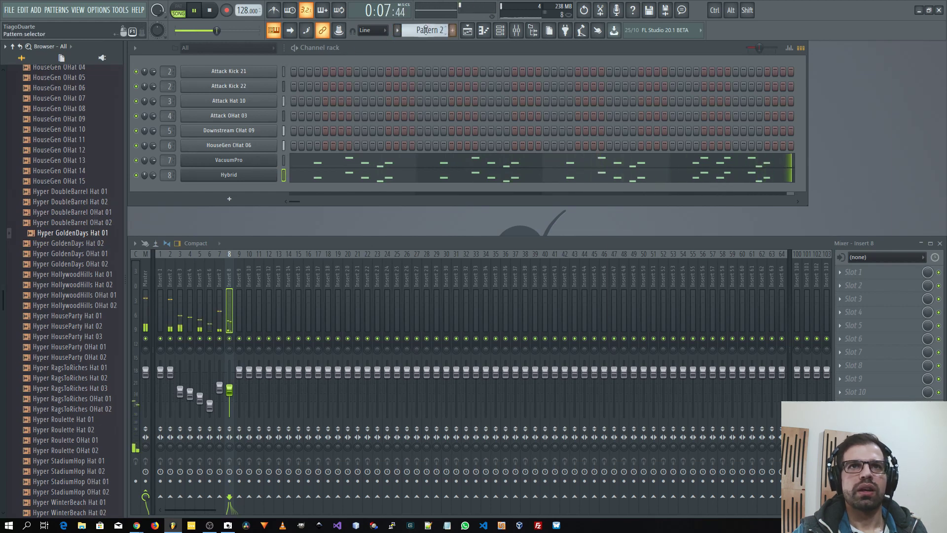
Add Hyper GoldenDays Hat 01 as a channel below HouseGen CHat 06 in Pattern 1 and fill each 4 steps
click(397, 31)
key(space)
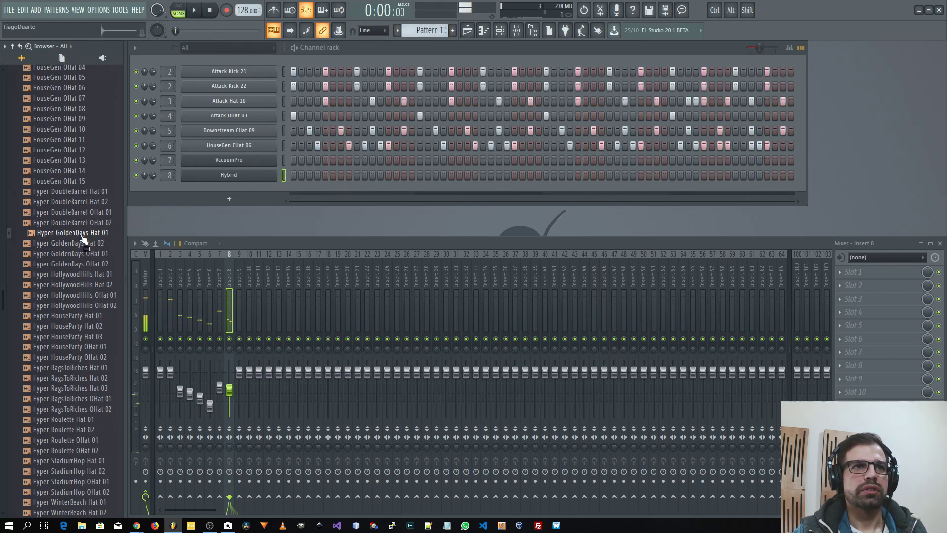
drag(64, 238, 248, 153)
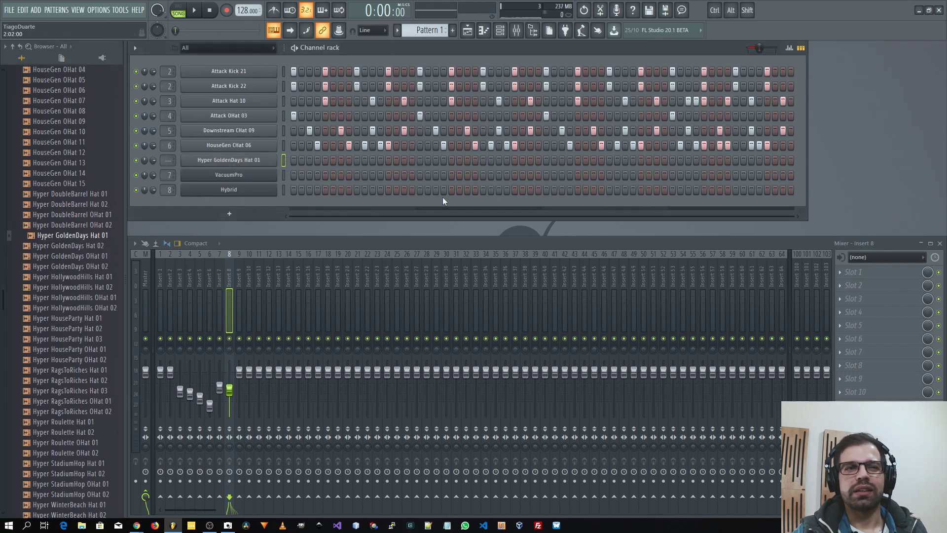
right_click(265, 167)
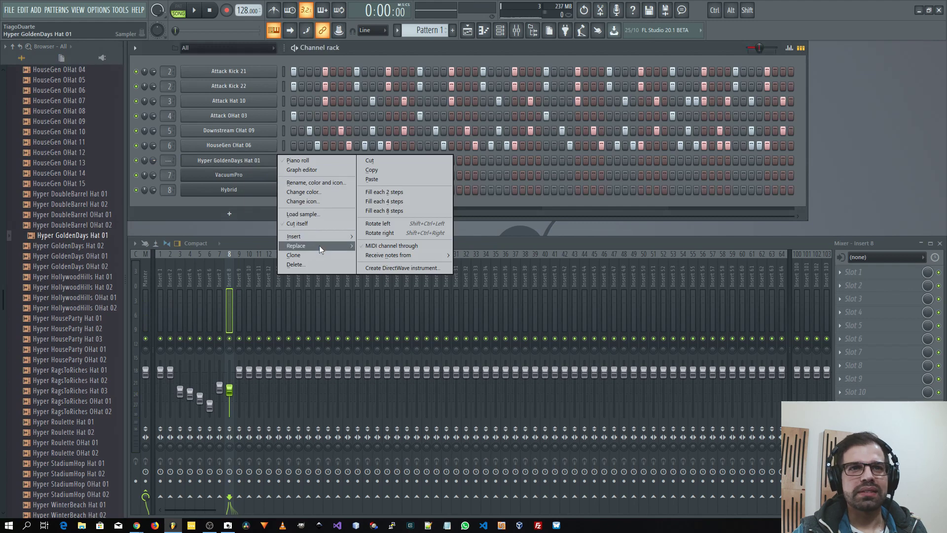
click(378, 201)
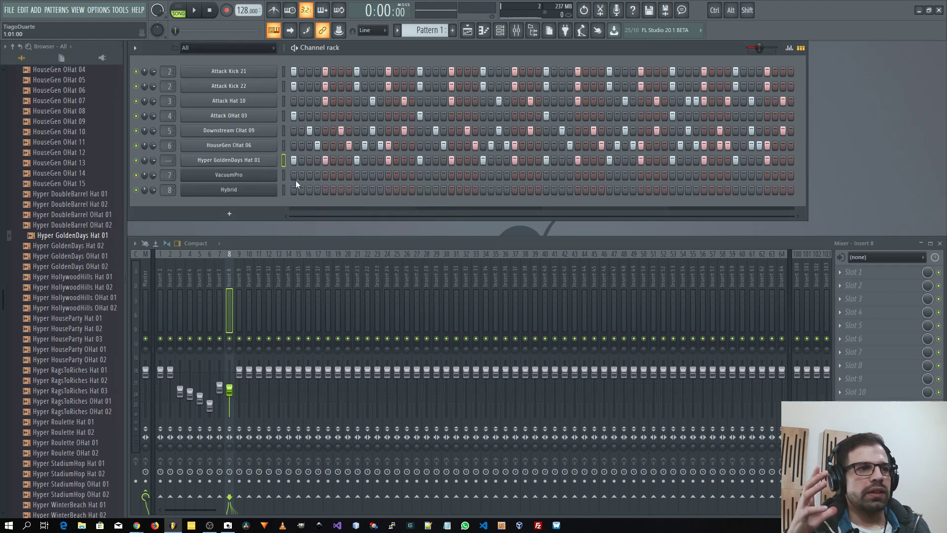
Route Hyper GoldenDays Hat 01 to mixer track 9 and lower that track's volume while the song plays
key(space)
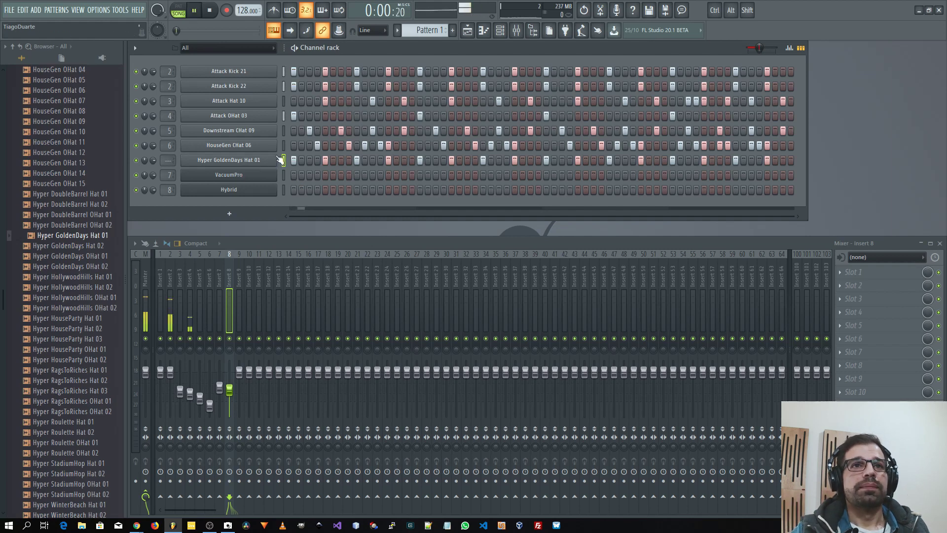
scroll(170, 159, down, 2)
scroll(168, 160, up, 4)
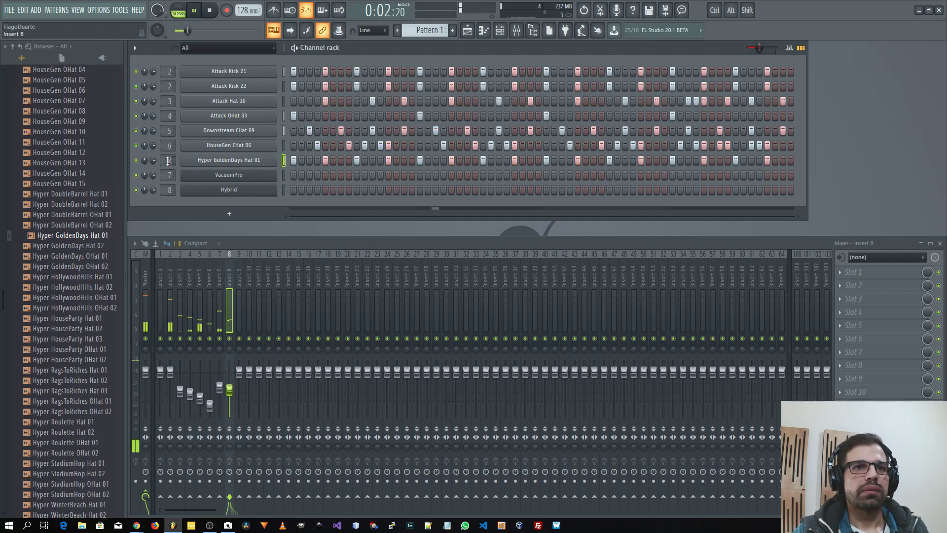
scroll(167, 161, down, 1)
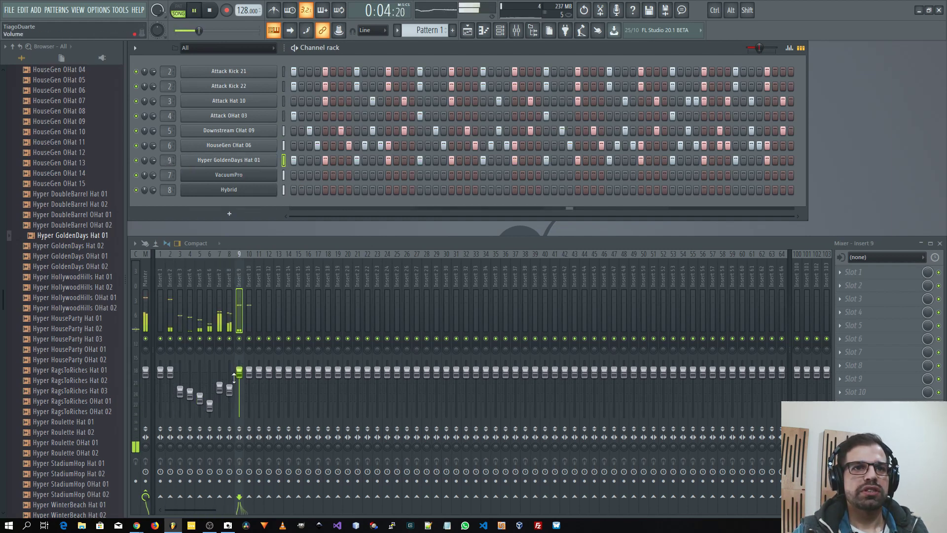
drag(239, 371, 240, 391)
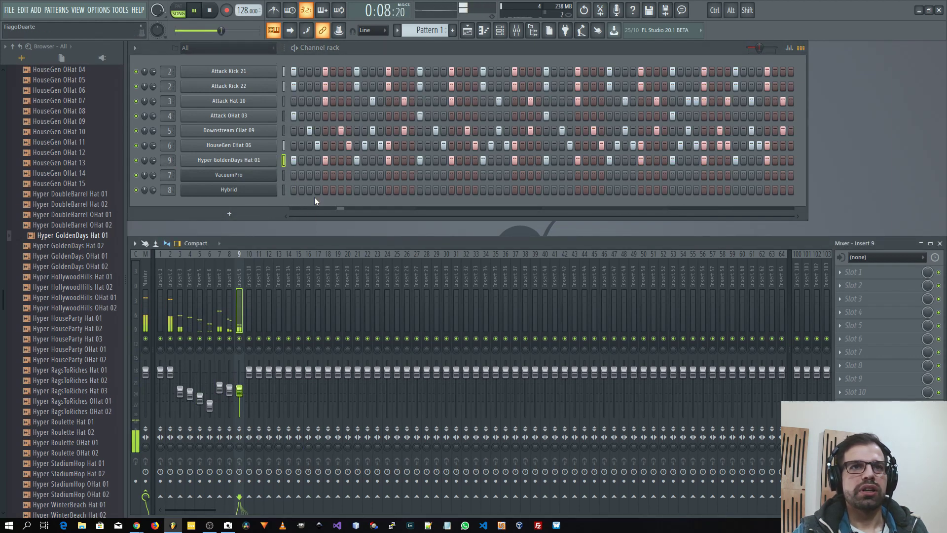
drag(239, 393, 238, 400)
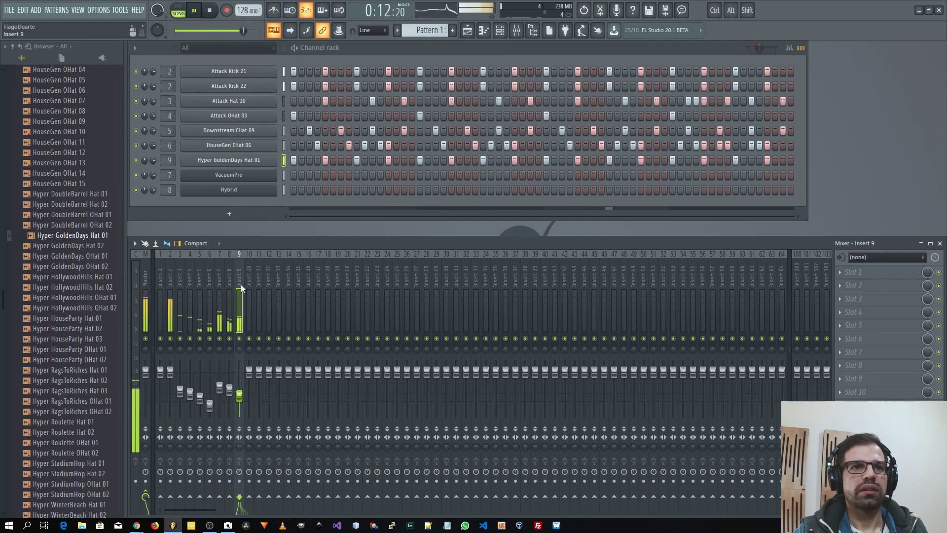
Stop playback and load Fruity Limiter into slot 10 of the Master mixer track
click(147, 278)
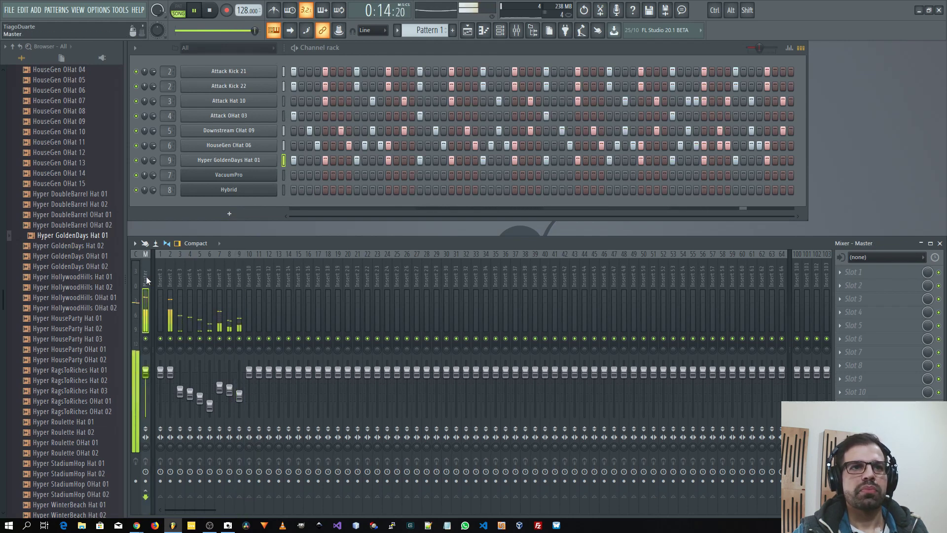
key(space)
click(885, 392)
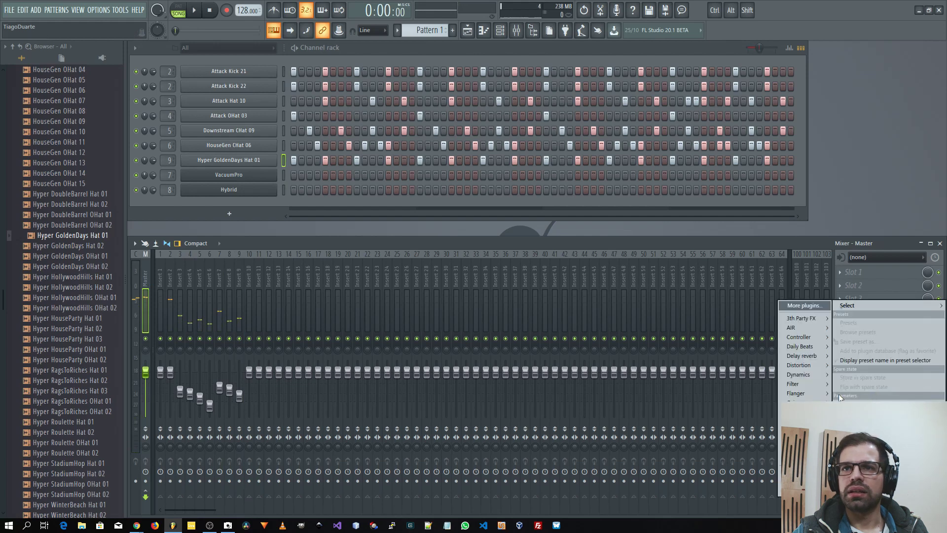
mouse_move(805, 340)
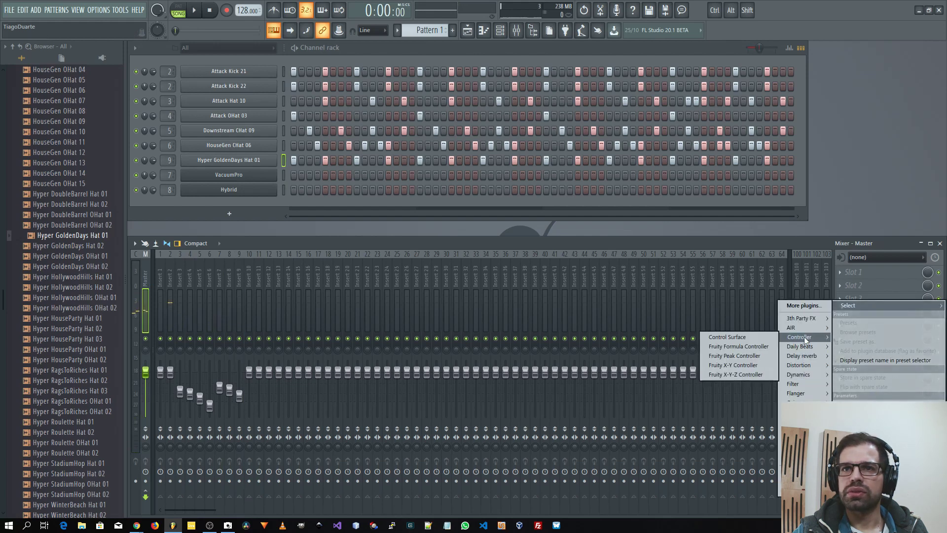
mouse_move(809, 373)
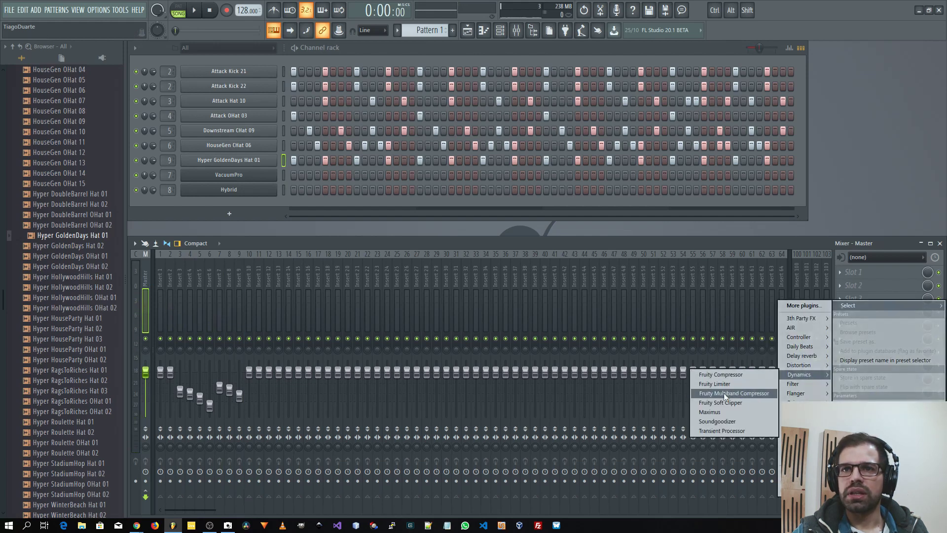
click(718, 382)
Raise the gain of the Master's Fruity Limiter slightly while the song plays, and close the plugin window
key(space)
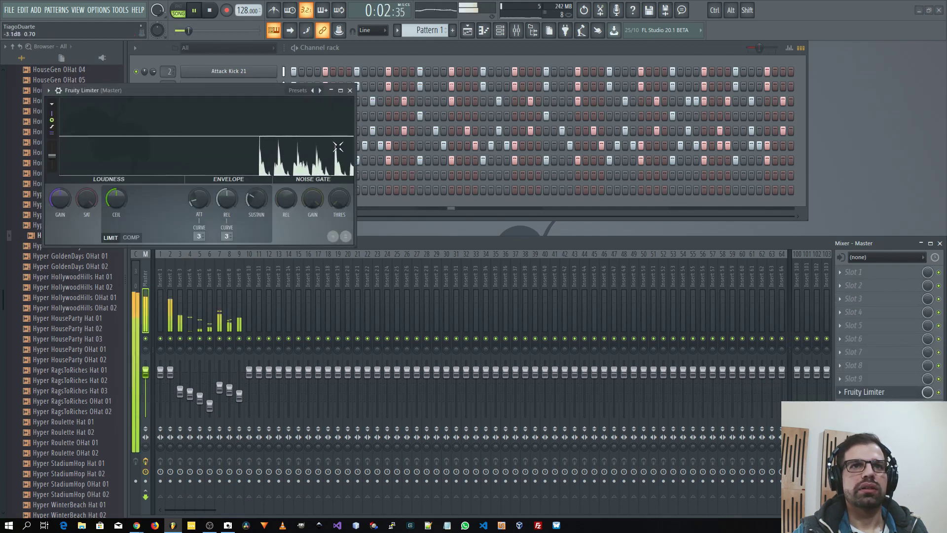
drag(63, 208, 63, 190)
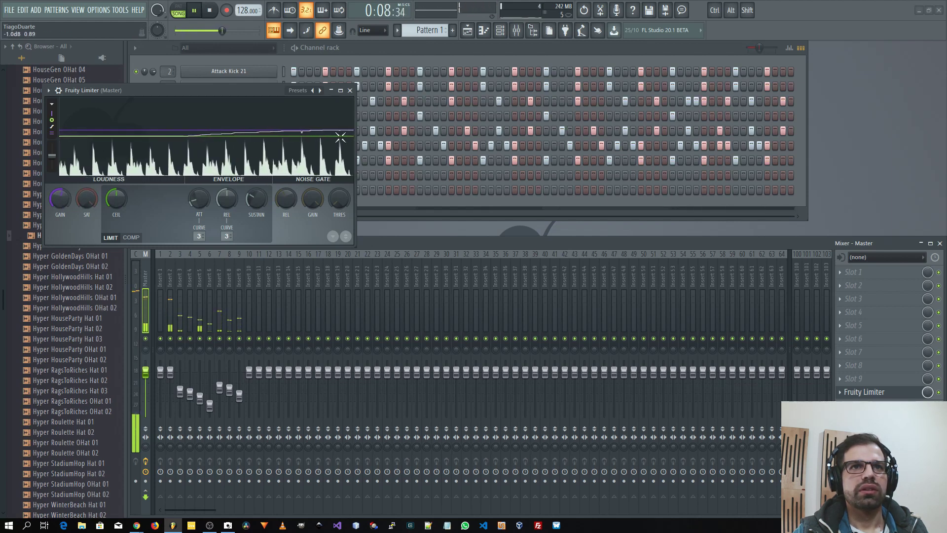
click(351, 93)
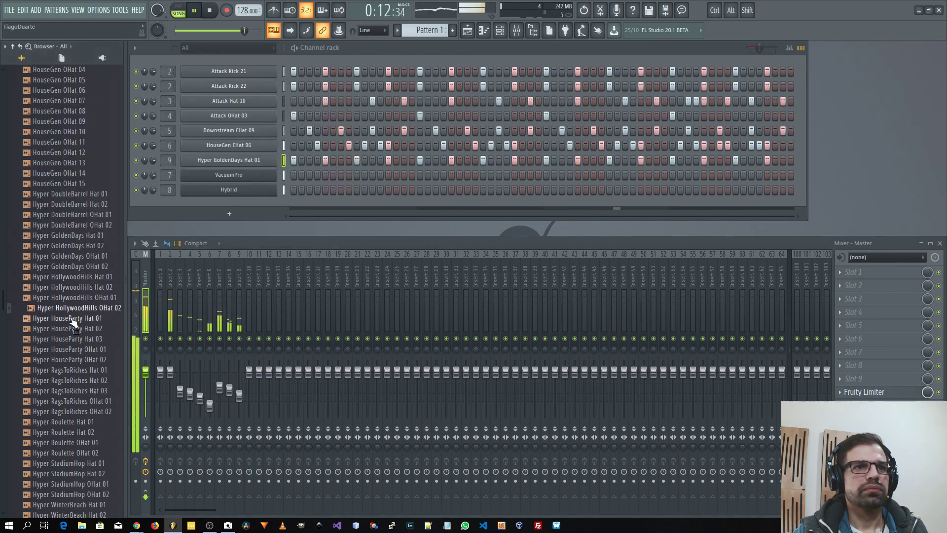
Add Hyper HouseParty Hat 03 as a channel below Hyper GoldenDays Hat 01 and place hits on steps 3, 19, 35 and 51
click(67, 339)
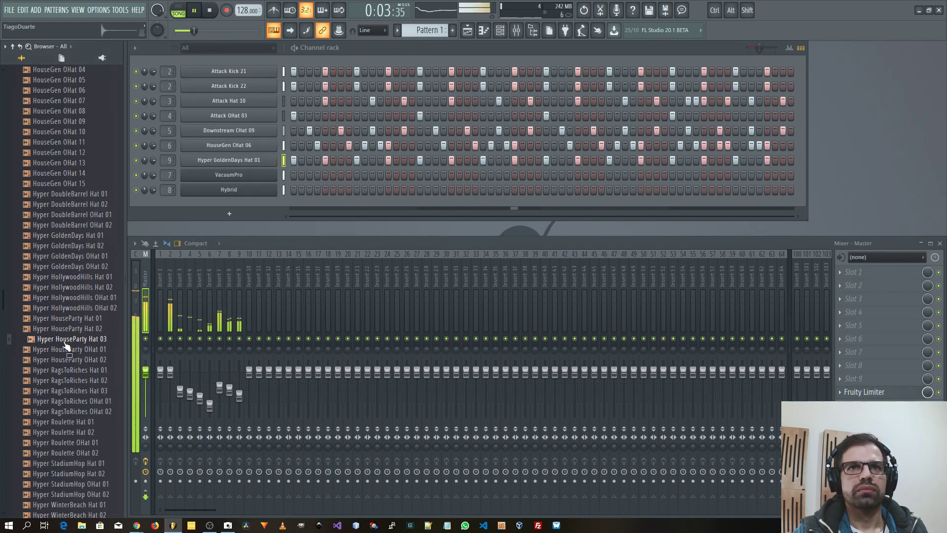
key(space)
drag(66, 344, 244, 173)
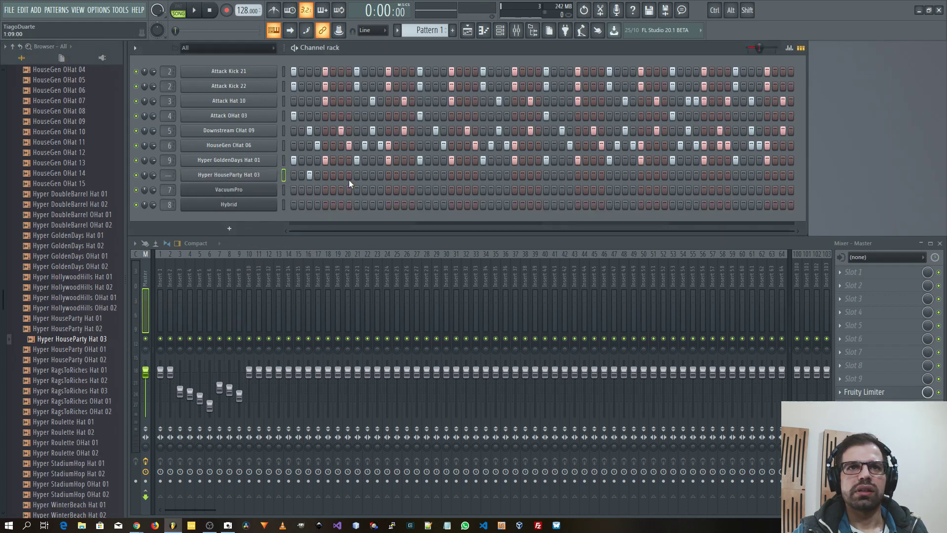
click(436, 176)
key(space)
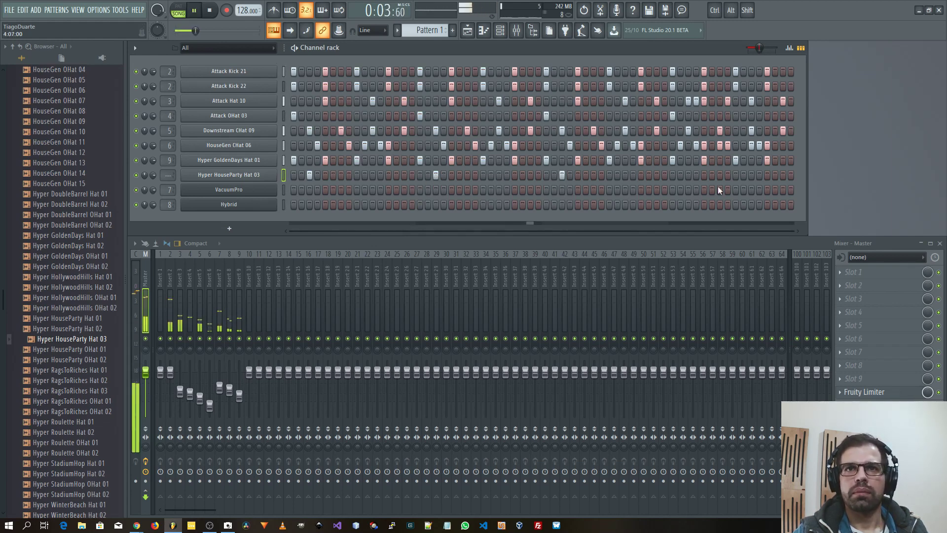
click(689, 175)
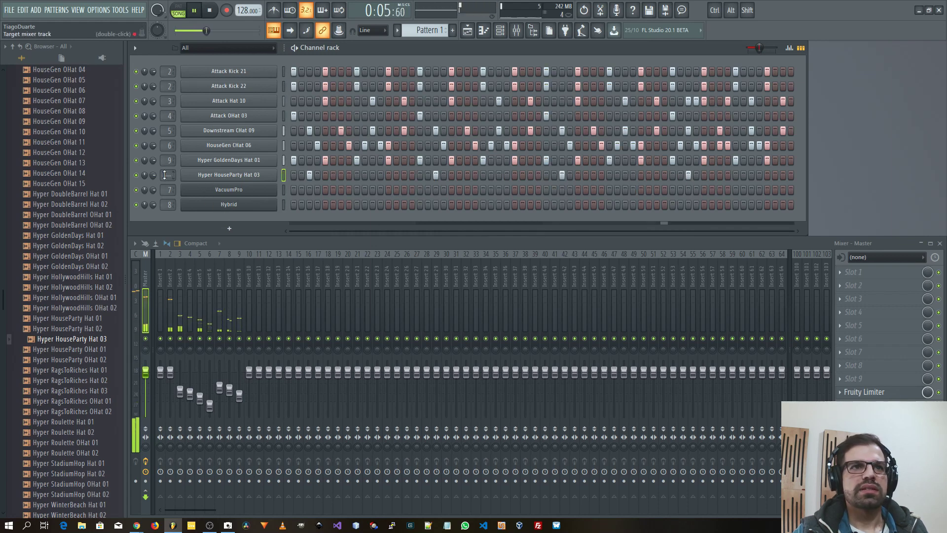
Route Hyper HouseParty Hat 03 to mixer track 10 and lower that track's volume to 44% (-14.7 dB)
drag(164, 175, 165, 156)
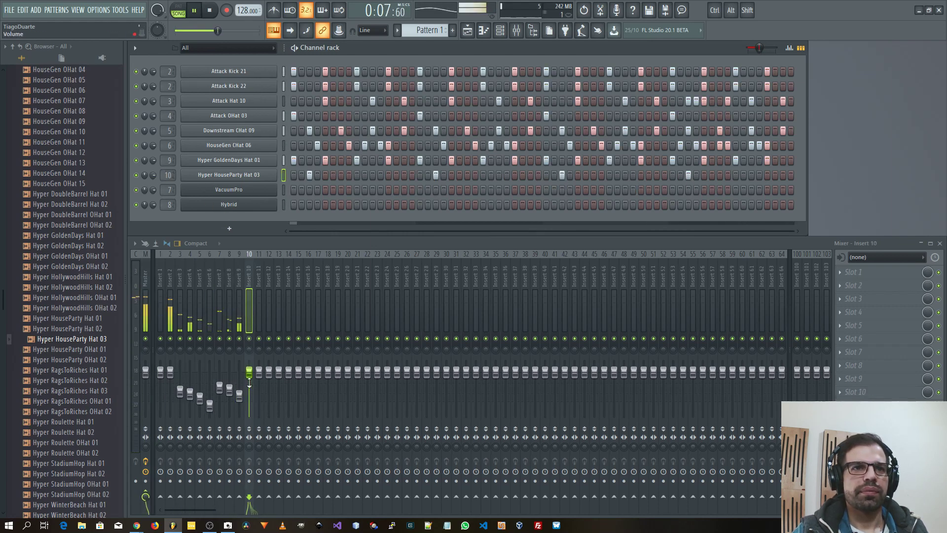
drag(250, 382, 249, 402)
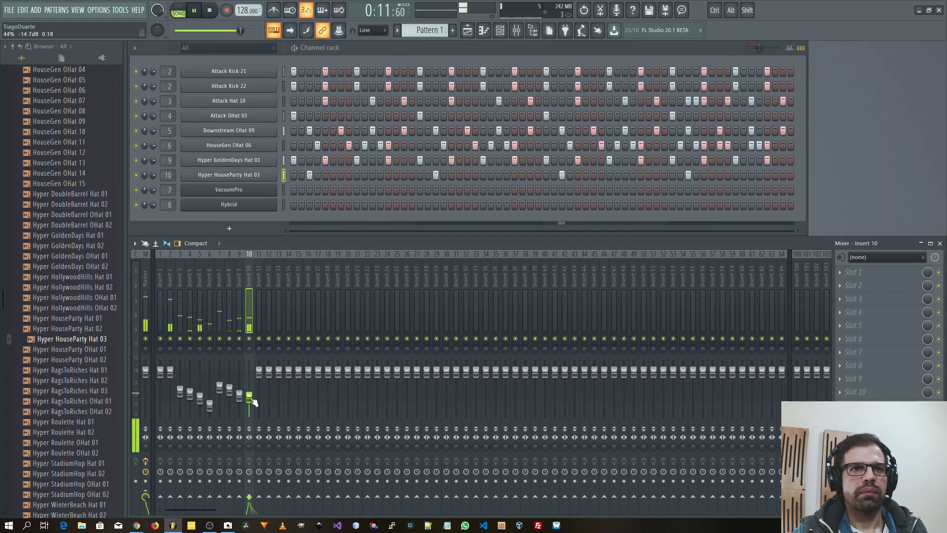
Audition the Hyper RagsToRiches hat and open-hat samples against the playing song
click(61, 370)
click(61, 380)
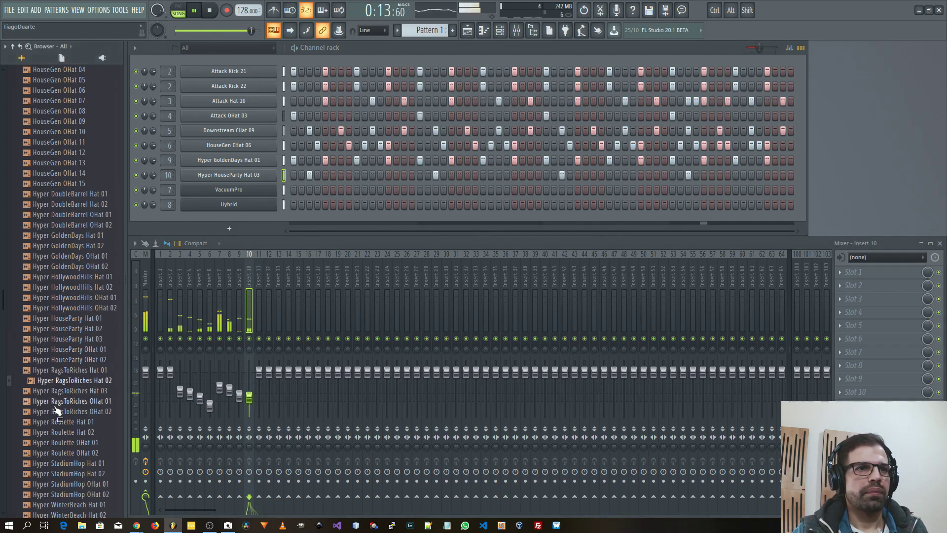
click(55, 403)
click(59, 413)
click(57, 403)
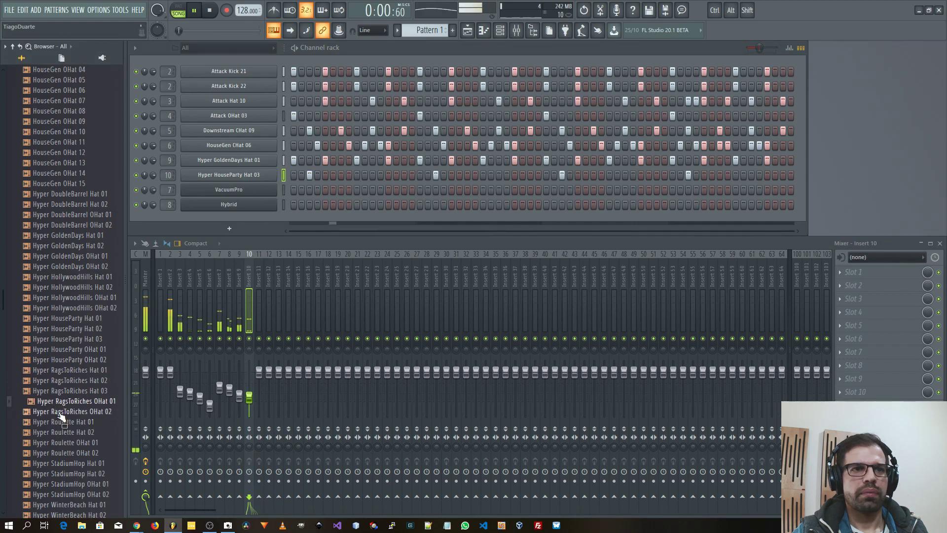
click(59, 413)
click(63, 392)
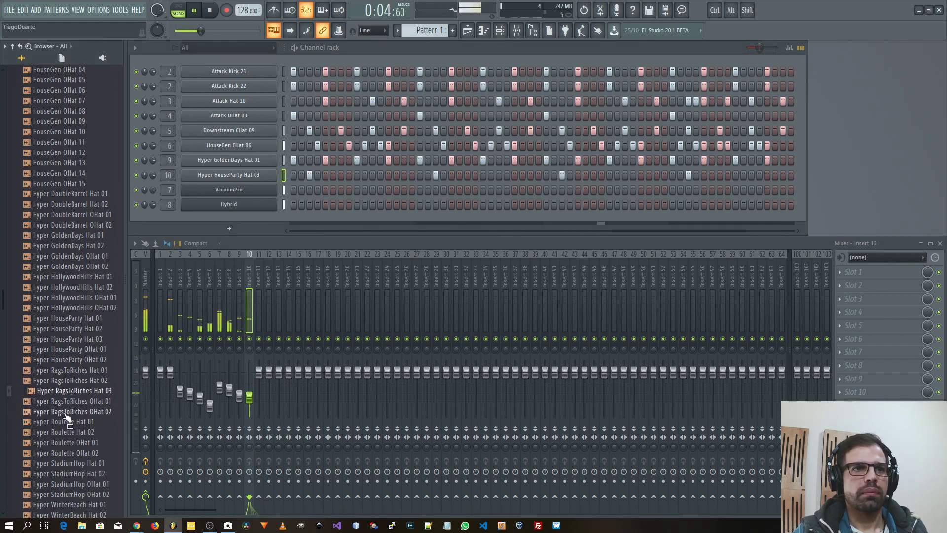
click(67, 414)
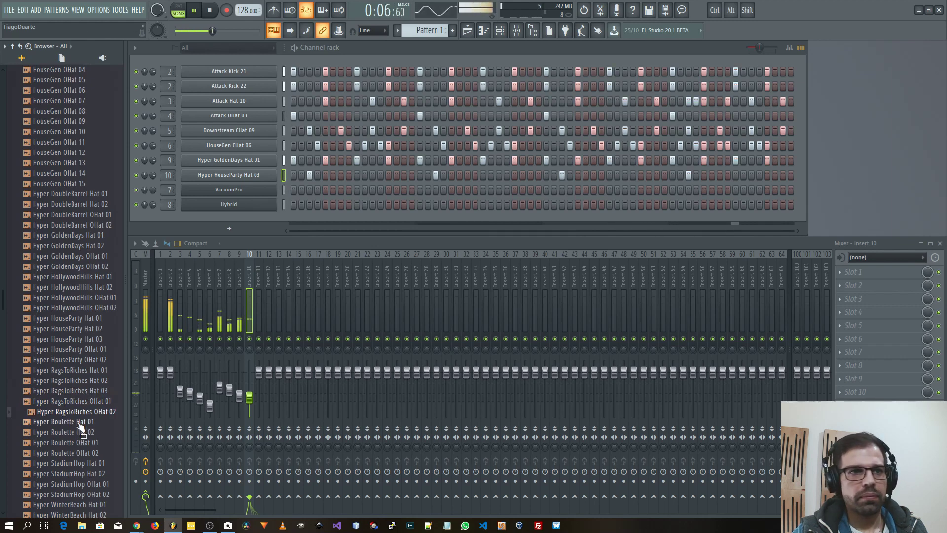
Audition MA hat samples, from MA Brooze Hat to MA Sanctuary Hat 02, while the song plays
scroll(80, 424, down, 6)
click(69, 360)
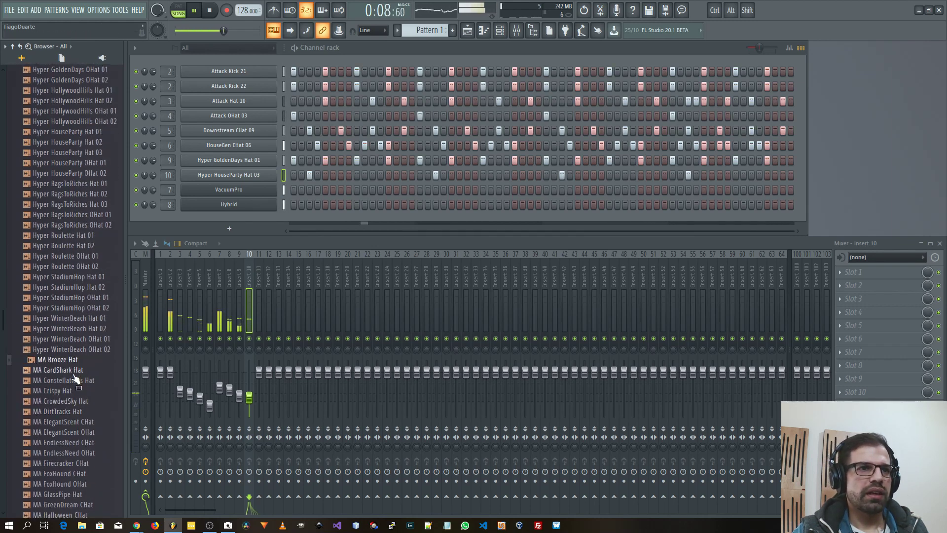
click(73, 381)
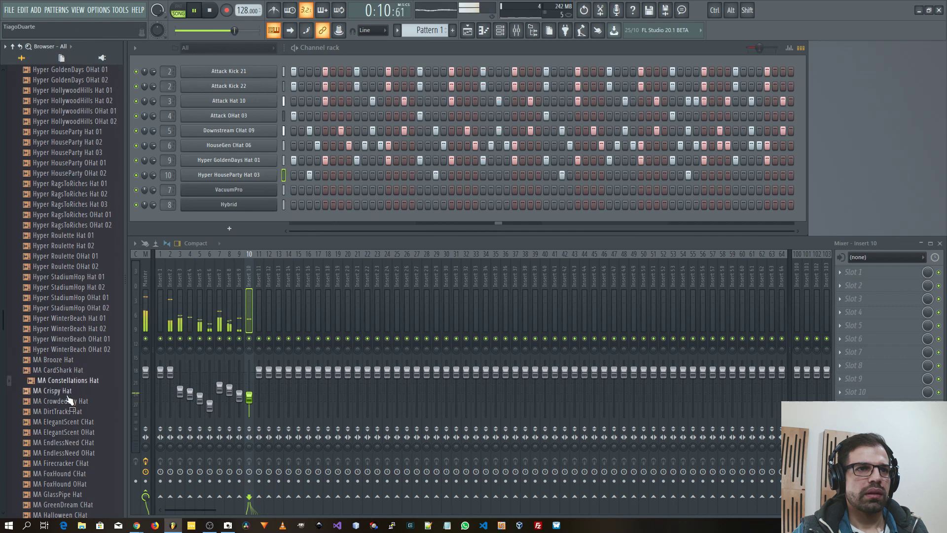
scroll(69, 397, down, 10)
click(81, 339)
click(71, 350)
click(61, 392)
click(57, 402)
click(58, 424)
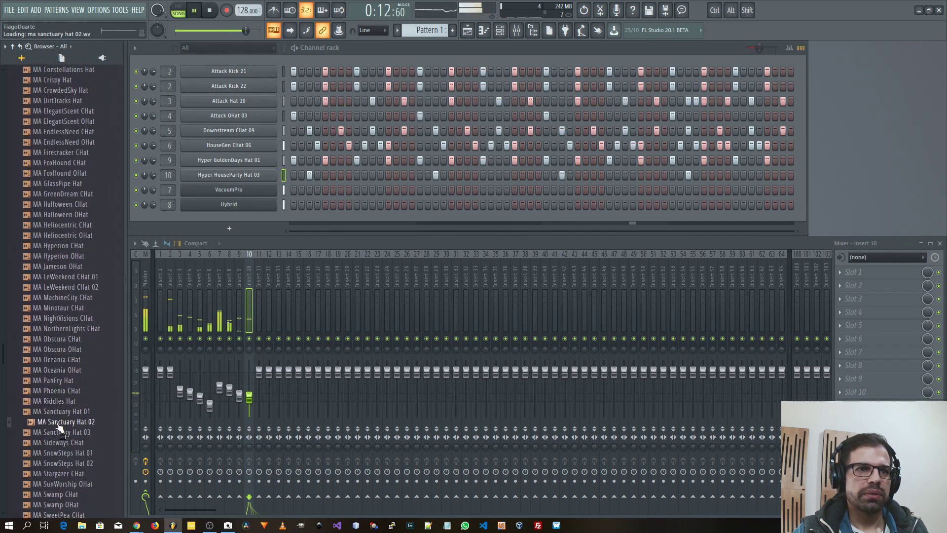
Audition a selection of the Power and Undercover hat samples against the playing song
scroll(60, 428, down, 10)
click(52, 298)
click(61, 318)
click(62, 339)
click(62, 351)
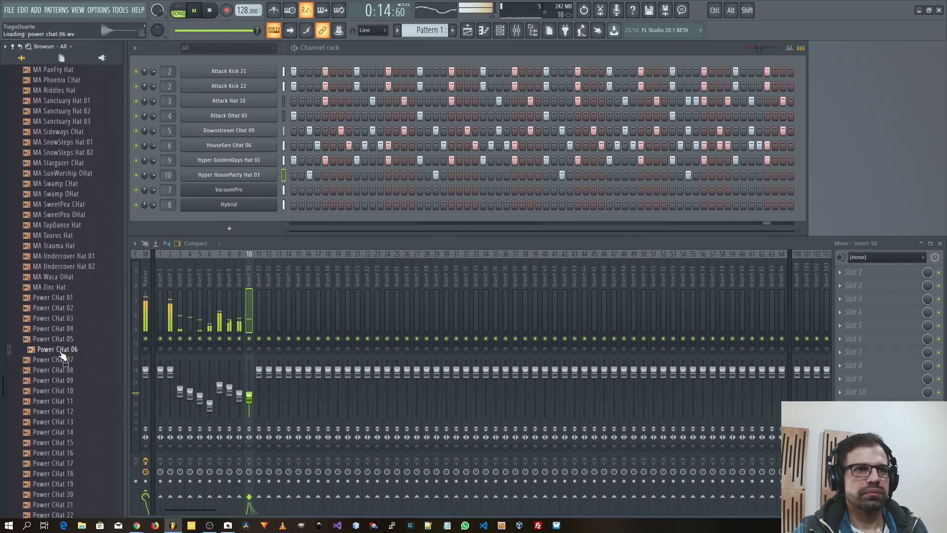
scroll(61, 352, down, 10)
click(72, 359)
click(60, 391)
scroll(55, 420, down, 10)
click(74, 349)
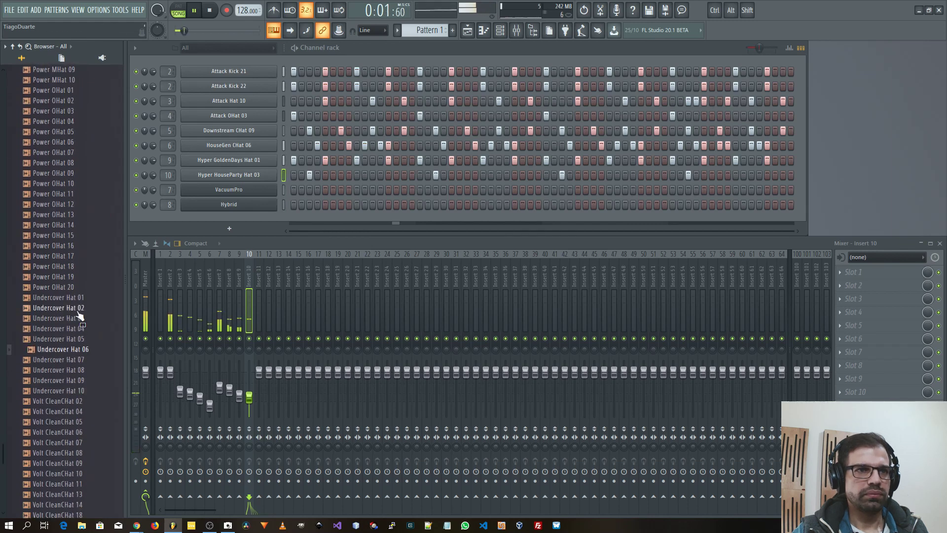
click(74, 298)
click(76, 328)
Audition Volt CleanCHat and Volt CleanOHat samples while the song plays
scroll(71, 377, down, 4)
click(73, 267)
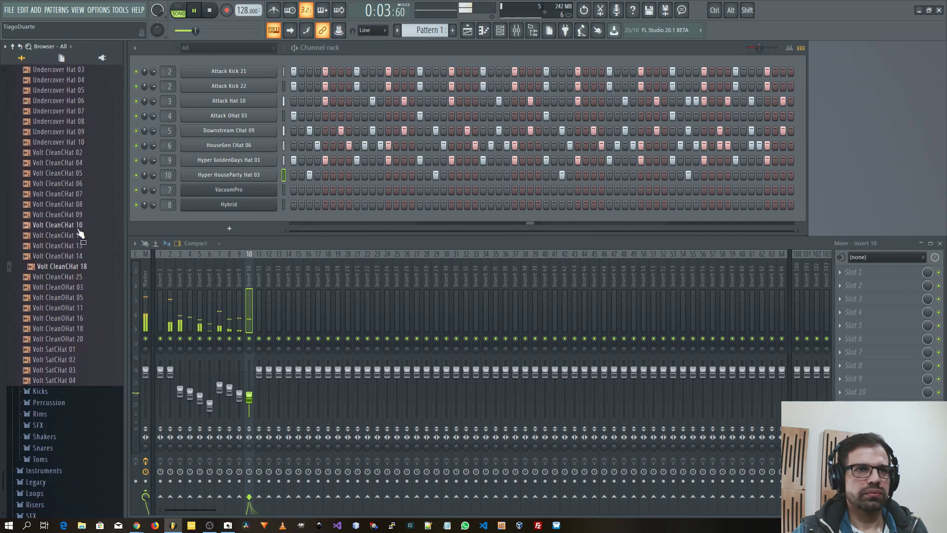
click(70, 277)
click(68, 298)
click(68, 309)
click(68, 319)
click(69, 328)
click(68, 338)
Compare the four Volt SatCHat samples against the playing song, ending on Volt SatCHat 01
click(69, 349)
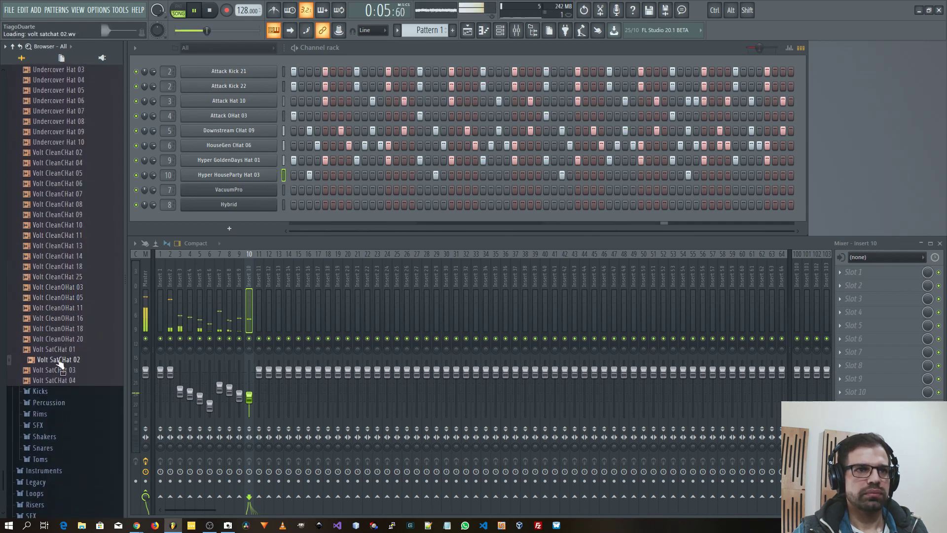
click(68, 359)
click(68, 370)
click(69, 380)
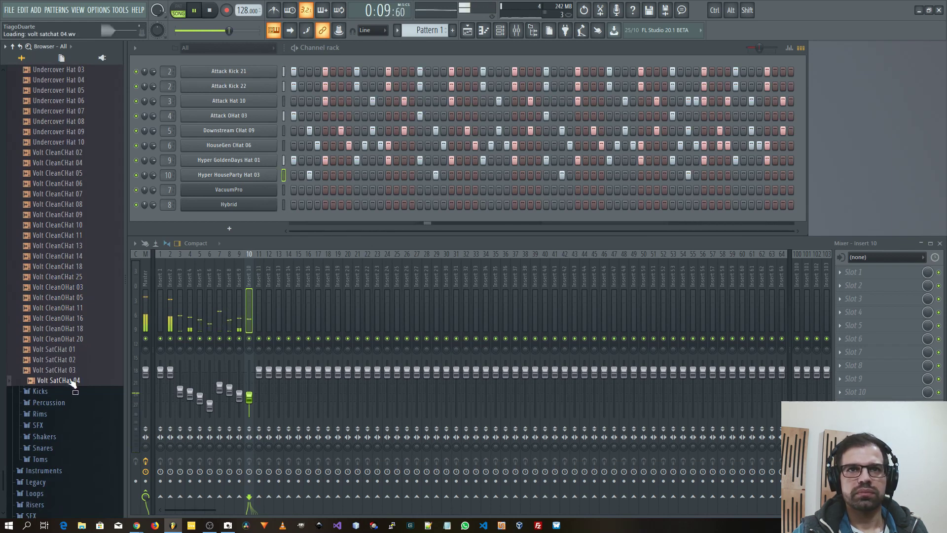
click(69, 370)
click(69, 359)
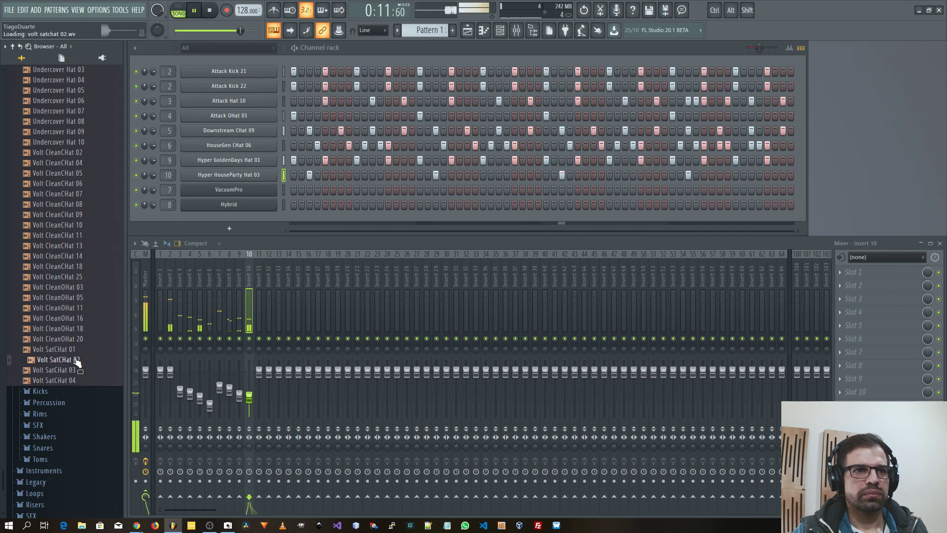
click(74, 349)
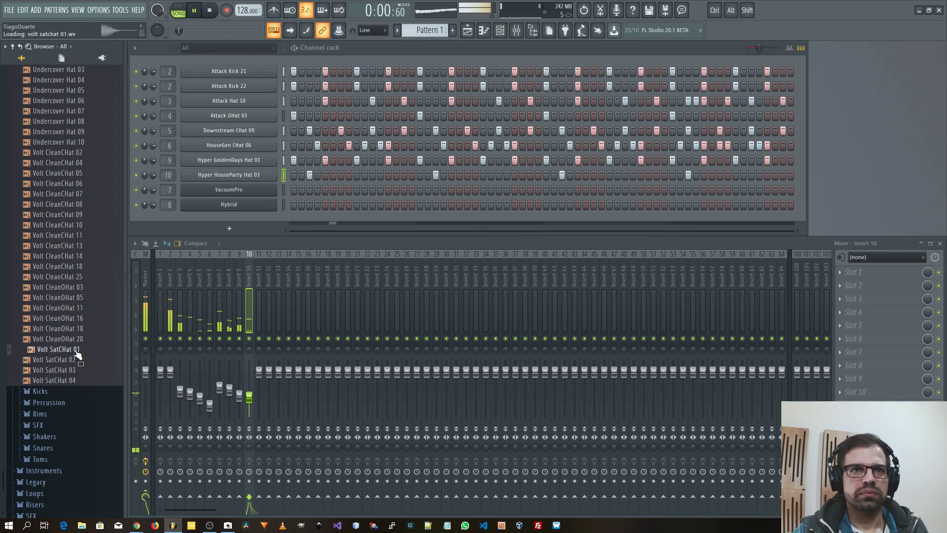
Add Volt SatCHat 01 as a channel below Hyper HouseParty Hat 03, fill each 8 steps, and shift the hits to start on step 5
drag(77, 352, 241, 182)
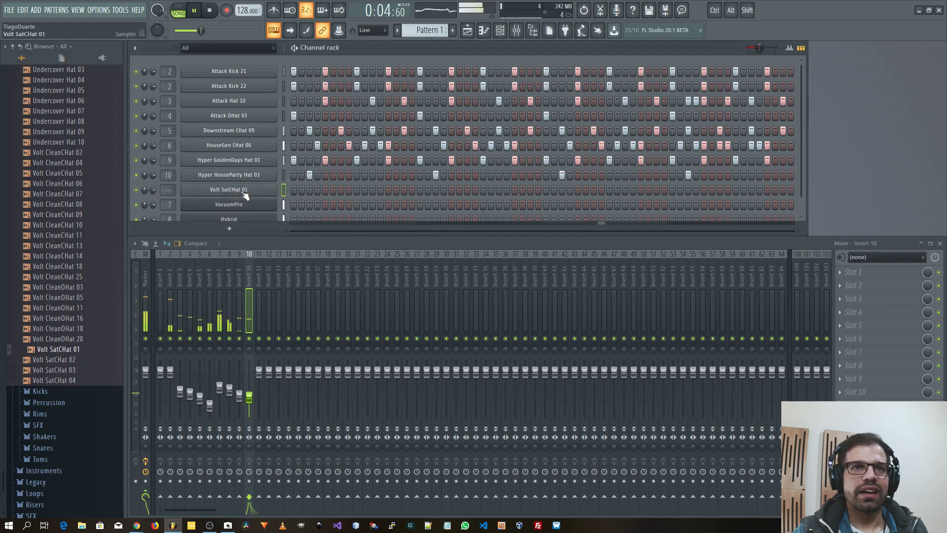
right_click(243, 190)
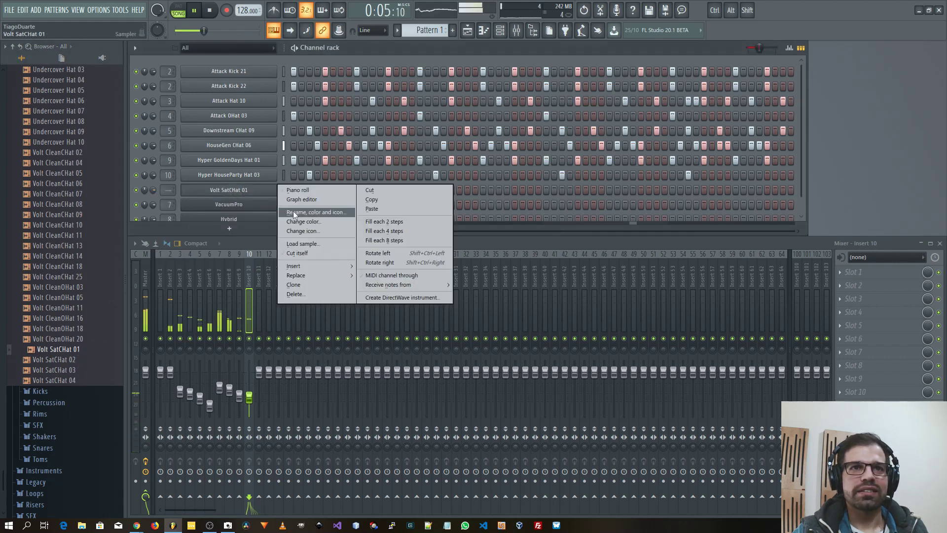
click(394, 241)
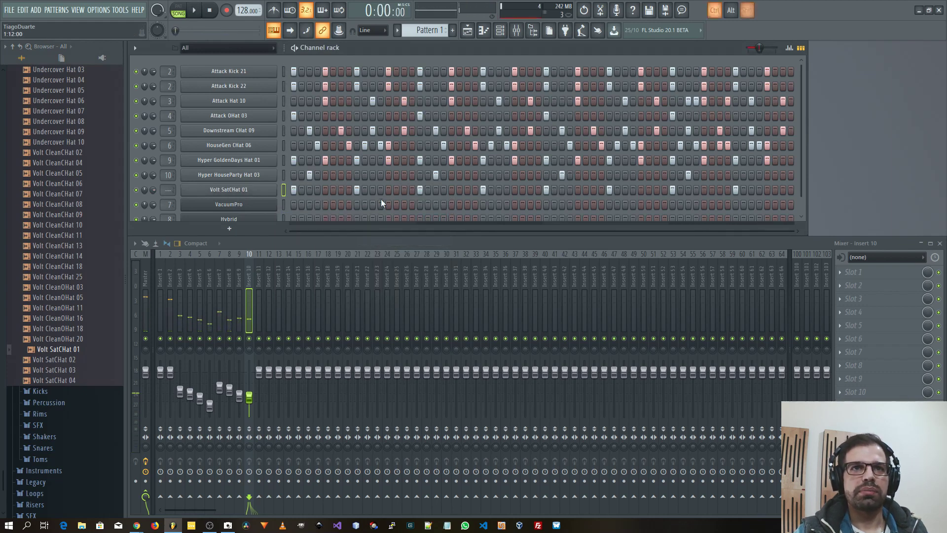
key(space)
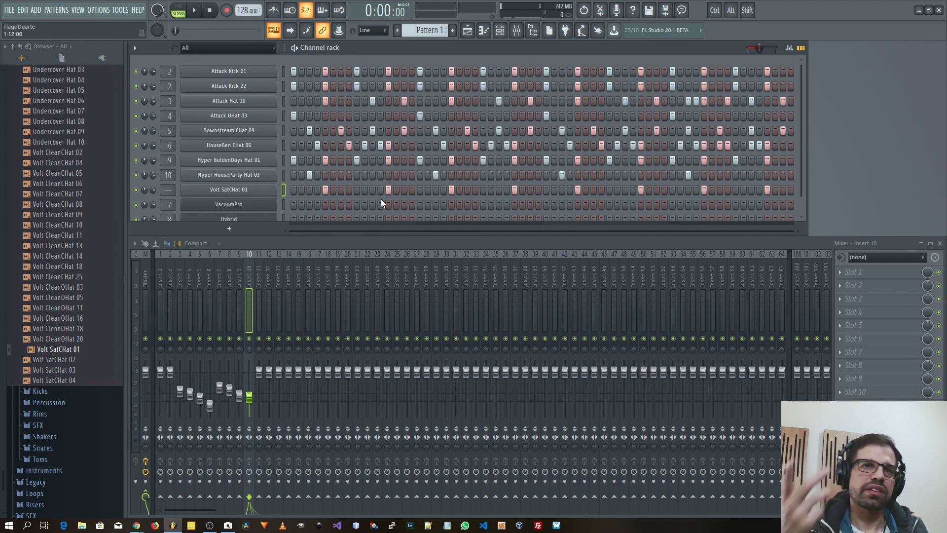
Route Volt SatCHat 01 to mixer track 11 and lower that track's volume while the song plays
key(space)
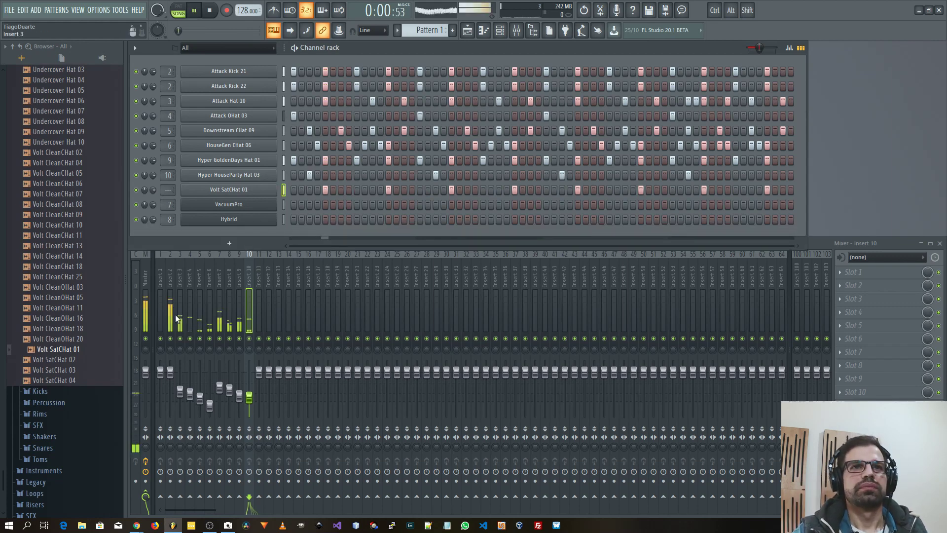
scroll(169, 190, up, 11)
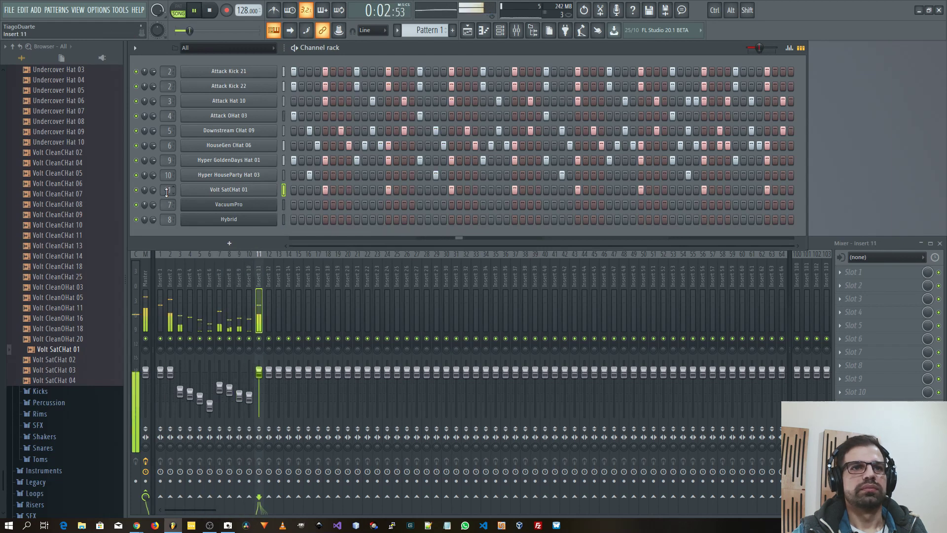
drag(259, 371, 263, 389)
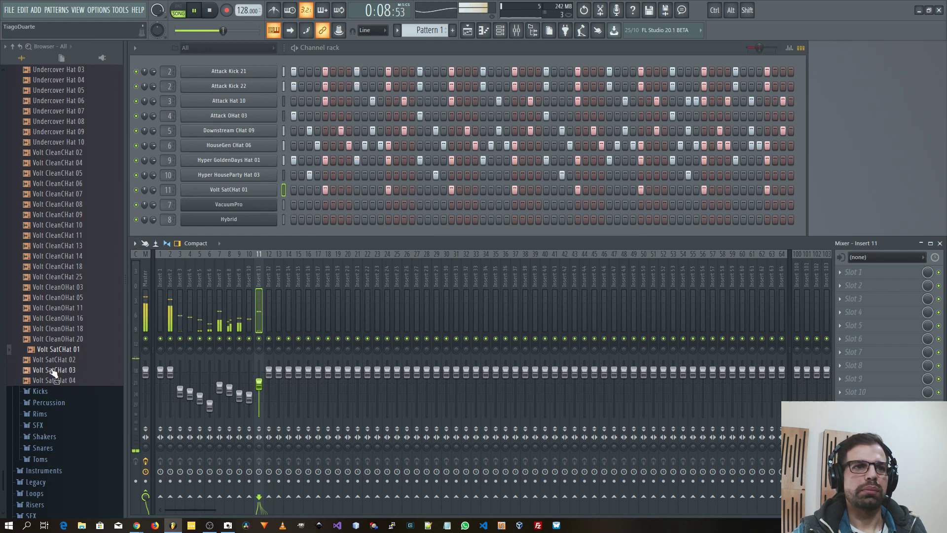
Open the Snares folder of the Drums (ModeAudio) pack and go to its Volt SatSnare samples
scroll(51, 371, down, 4)
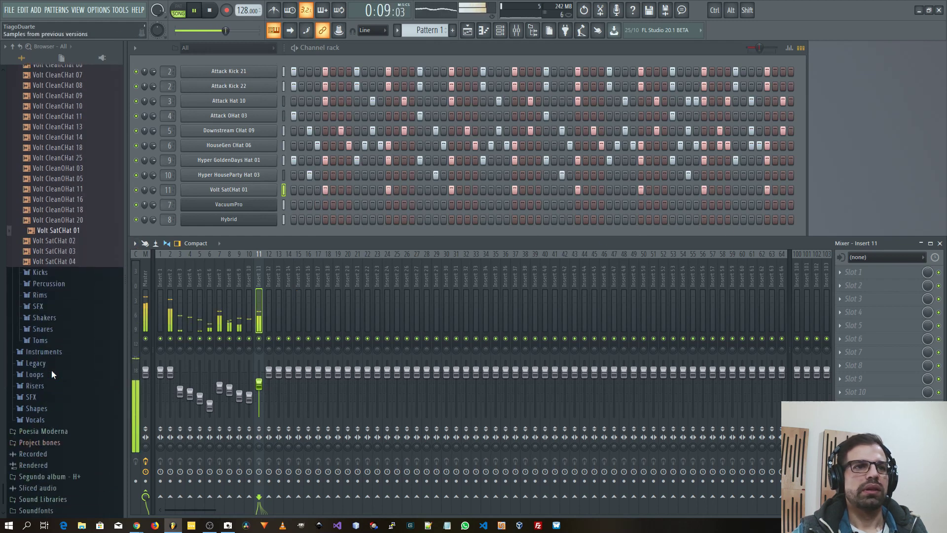
click(42, 323)
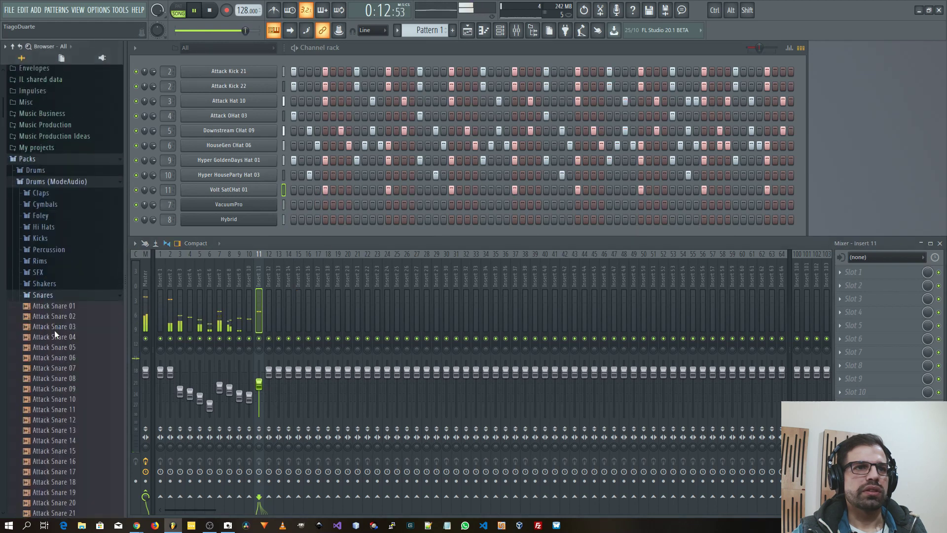
scroll(49, 332, down, 10)
scroll(51, 321, down, 15)
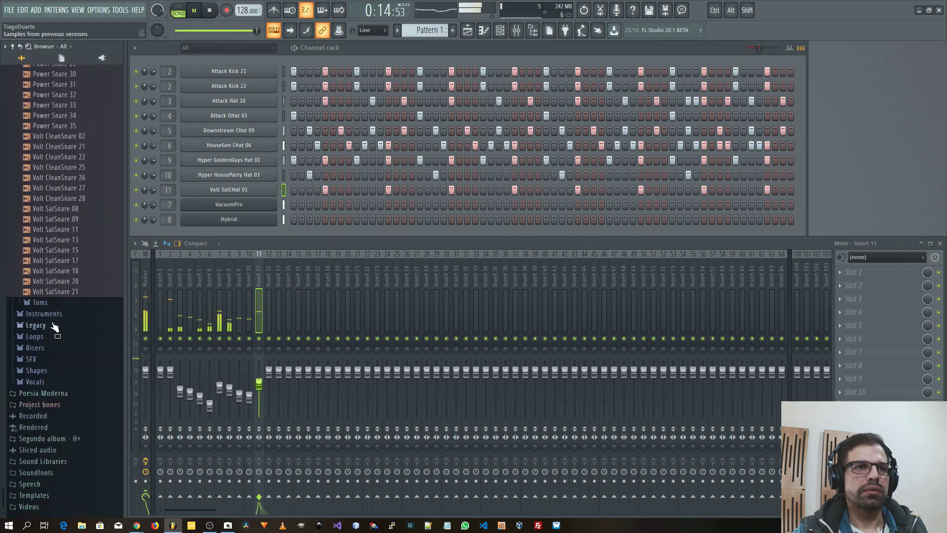
drag(69, 348, 71, 352)
Audition the Volt SatSnare samples from 21 up the list to 08 while the song plays
click(73, 483)
click(76, 473)
click(73, 462)
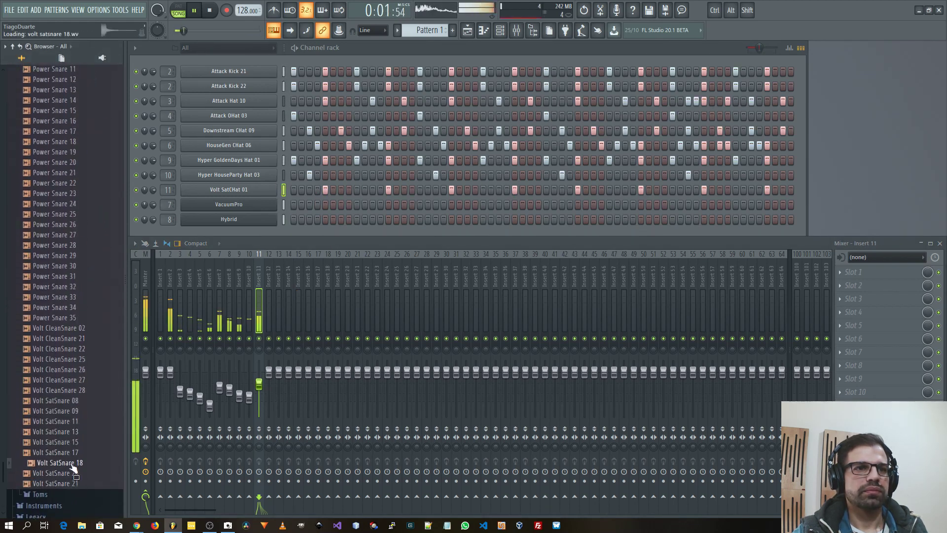
click(75, 453)
click(80, 441)
click(80, 431)
click(81, 421)
click(81, 411)
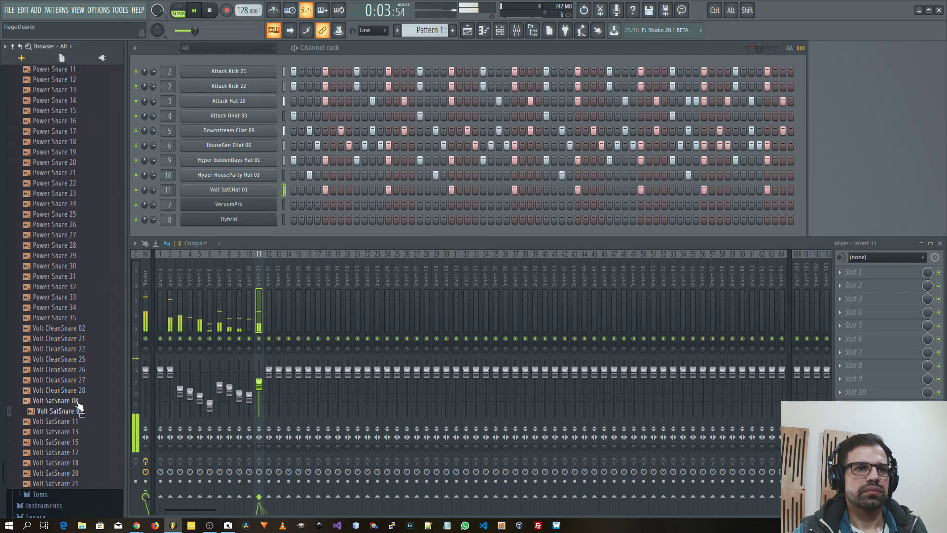
click(83, 400)
Audition the Volt CleanSnare samples from 28 up the list to 02 against the playing song
click(84, 390)
click(85, 380)
click(86, 369)
click(85, 359)
click(86, 348)
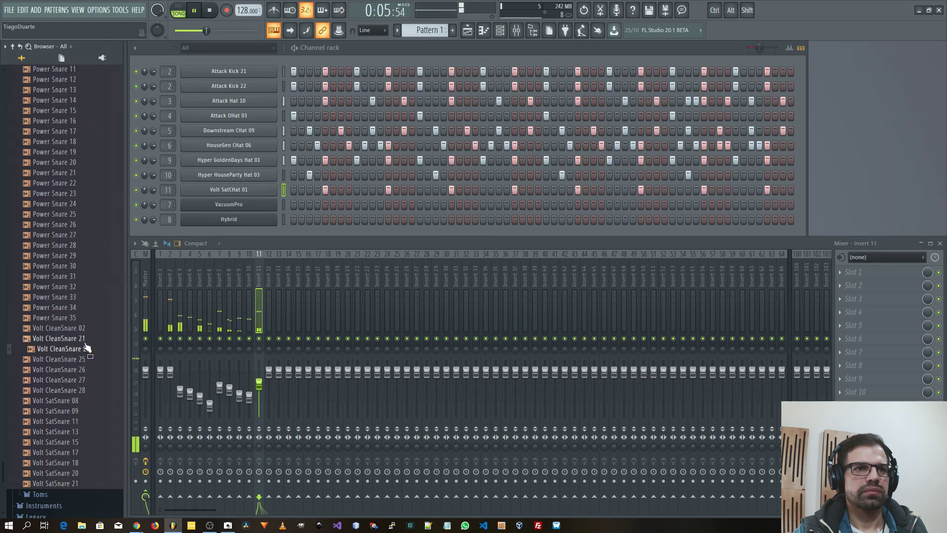
click(87, 338)
click(88, 328)
Audition Power Snare 35 through Power Snare 28 while the song plays
click(79, 318)
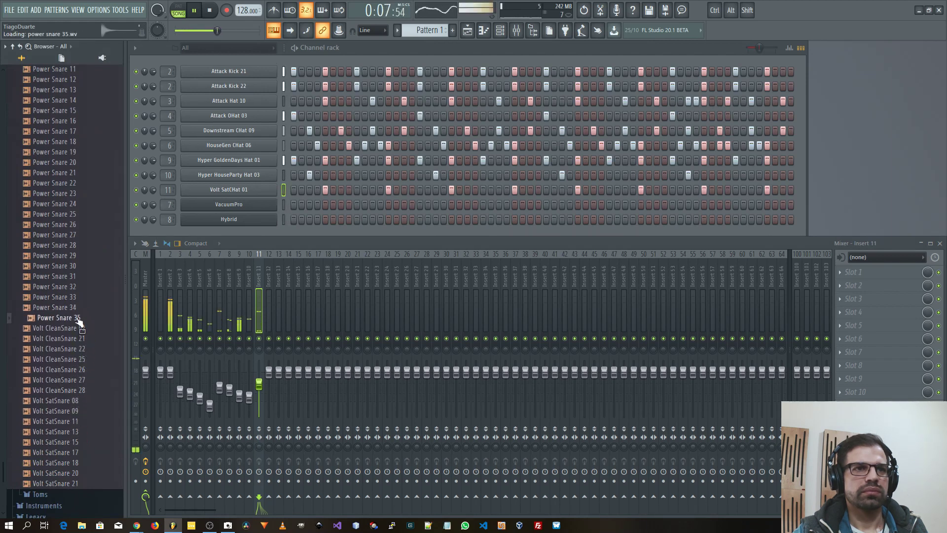
click(77, 308)
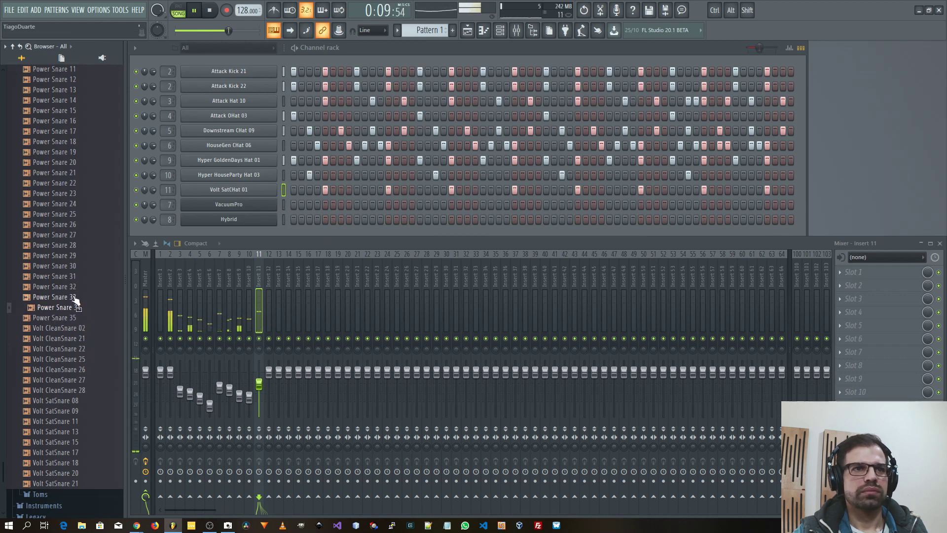
click(76, 297)
click(74, 289)
click(75, 277)
click(76, 267)
click(76, 256)
click(78, 246)
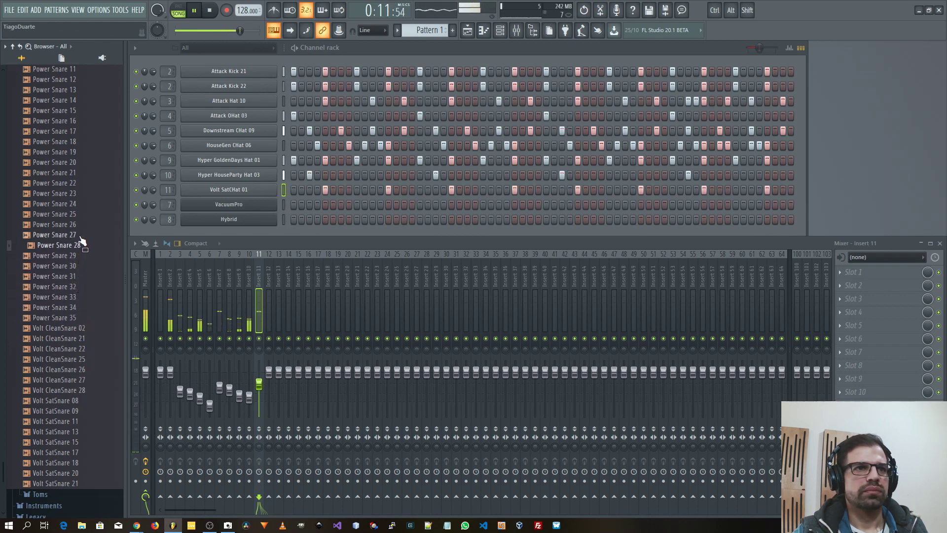
Continue auditioning the Power Snare samples from 27 up the list, ending on Power Snare 18
click(78, 235)
click(79, 225)
click(79, 214)
click(78, 203)
click(78, 193)
click(76, 183)
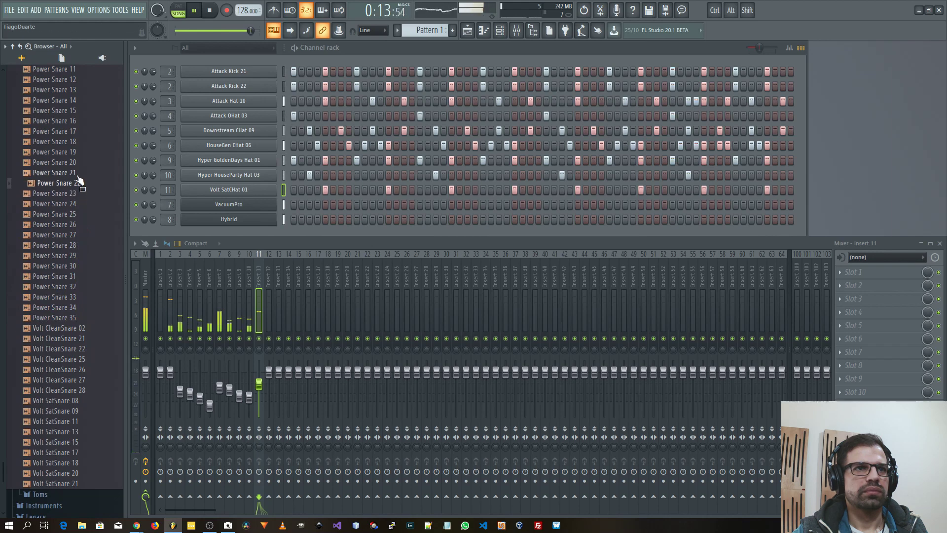
click(76, 173)
click(74, 162)
click(76, 152)
click(74, 142)
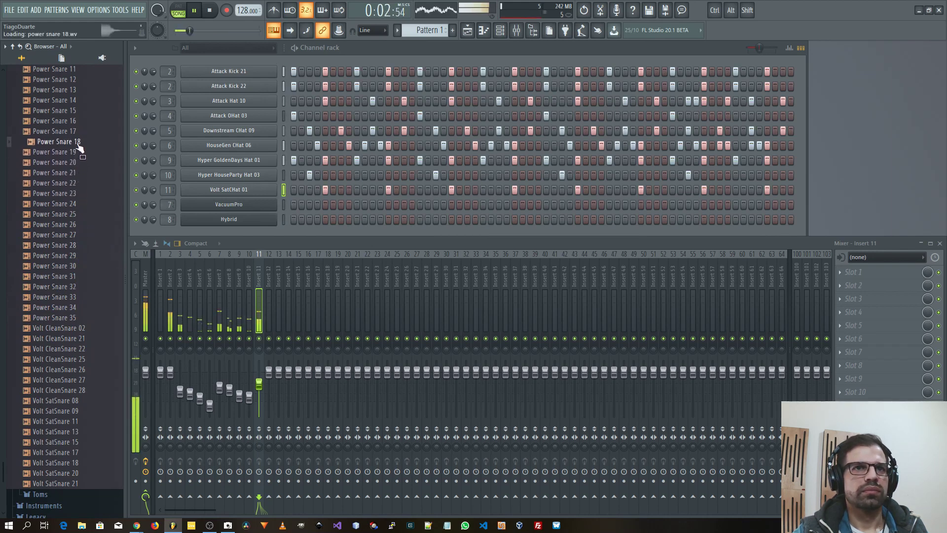
scroll(79, 148, up, 4)
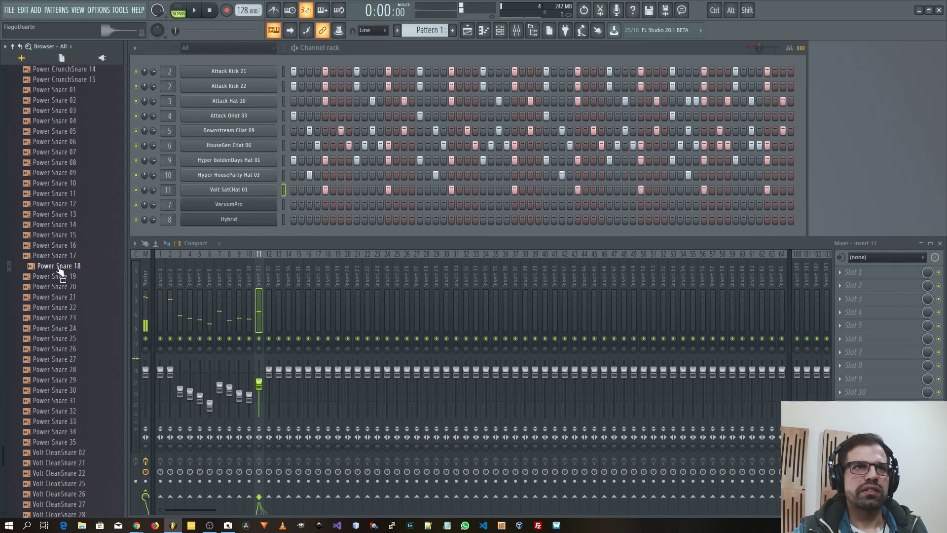
Add Power Snare 18 as a channel below Volt SatCHat 01 and shape its volume envelope into a short, tensioned decay without hold or sustain
drag(54, 270, 230, 197)
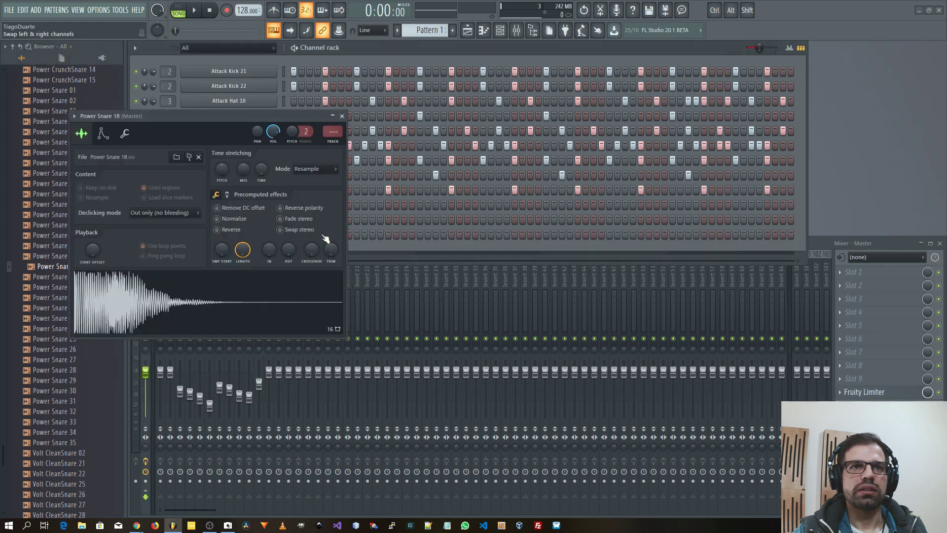
click(103, 134)
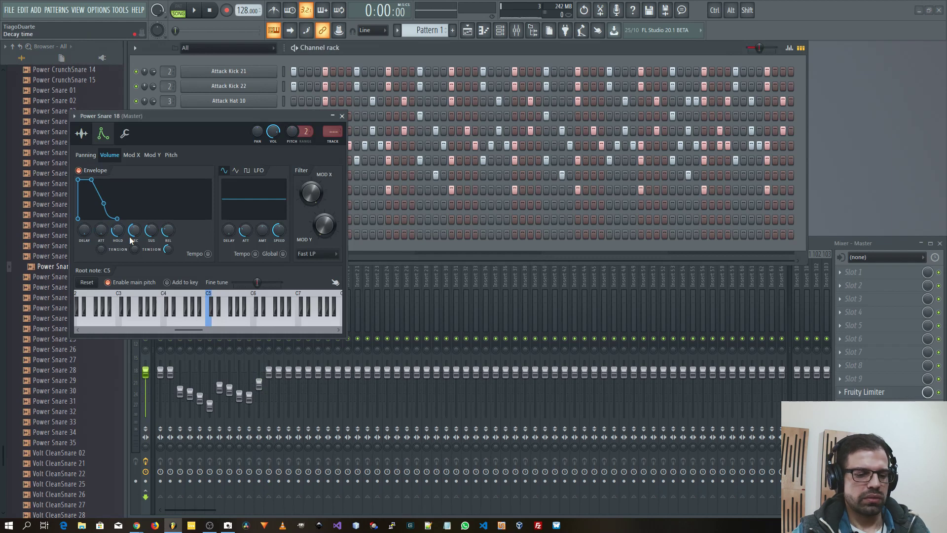
key(q)
key(q)
key(q)
key(q)
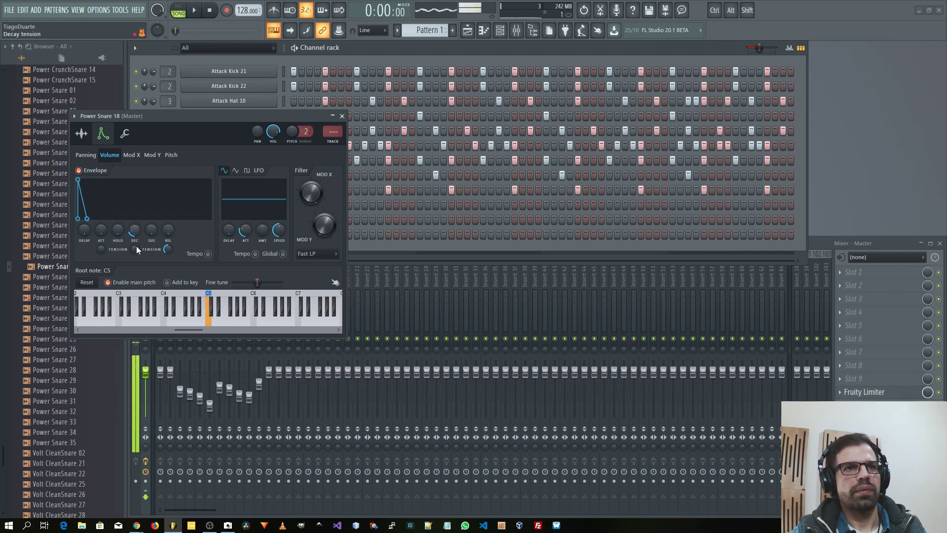
drag(136, 249, 136, 237)
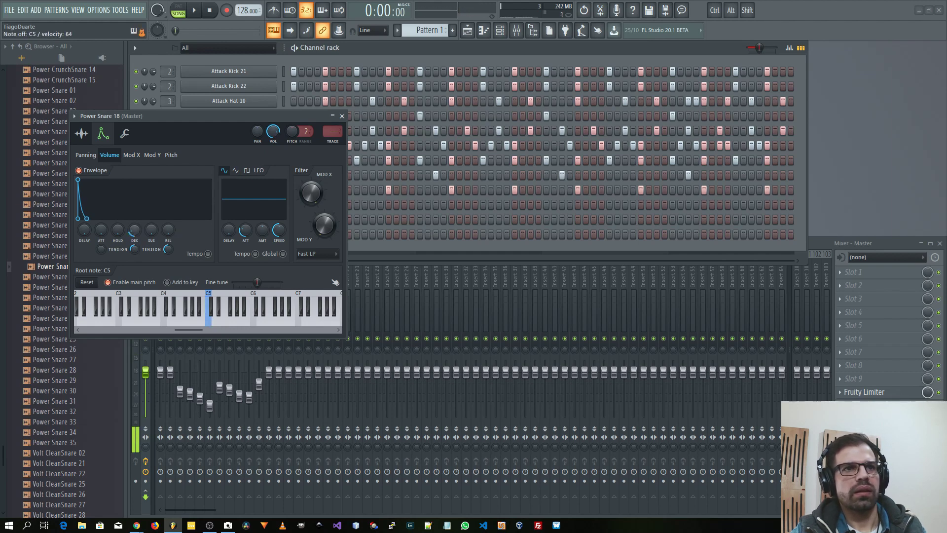
click(343, 116)
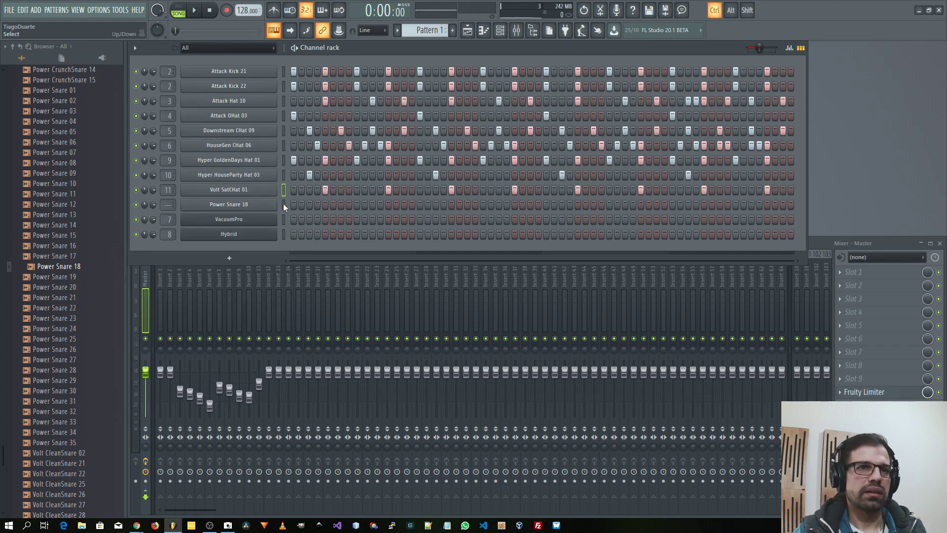
Copy the Volt SatCHat 01 step pattern to the Power Snare 18 channel
click(285, 206)
key(ctrl+v)
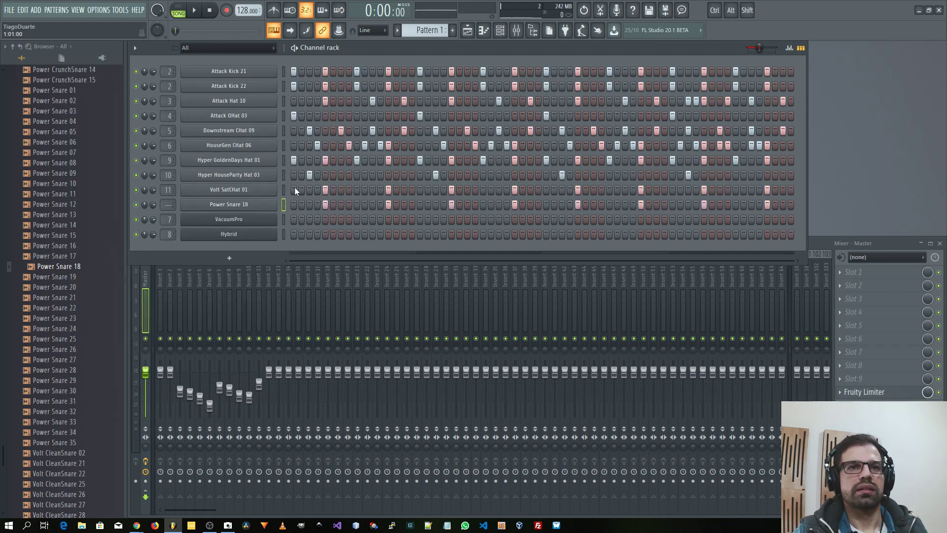
Play the song, route Power Snare 18 to mixer track 12, and slightly lower that track's volume
key(space)
key(ctrl+l)
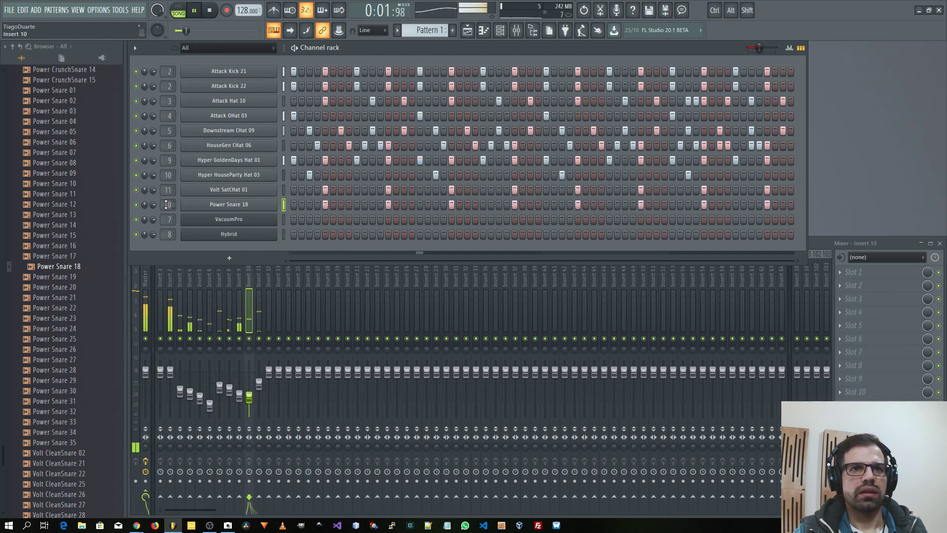
mouse_move(272, 375)
mouse_down()
mouse_move(260, 388)
mouse_move(271, 384)
mouse_up()
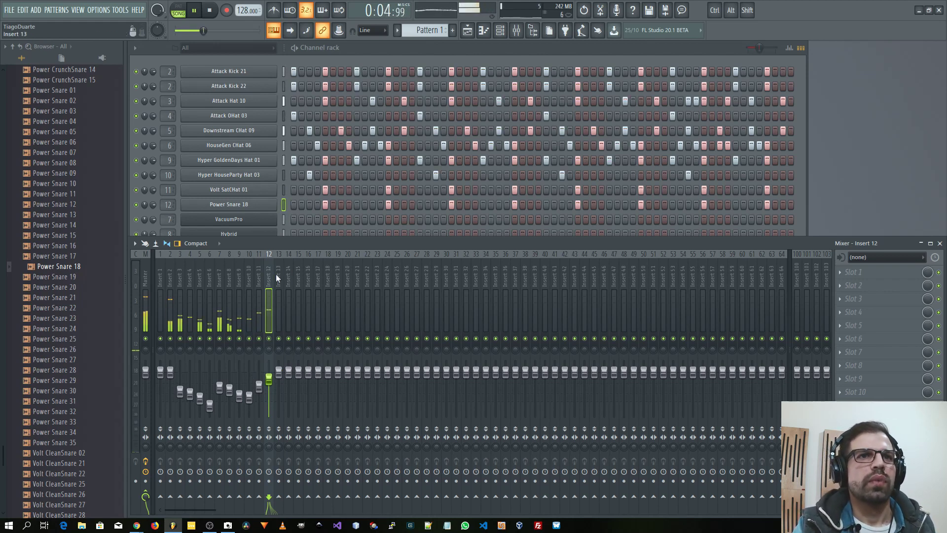
Route mixer tracks 2 to 12 only to insert track 1 and rename that track Mix
drag(268, 283, 174, 283)
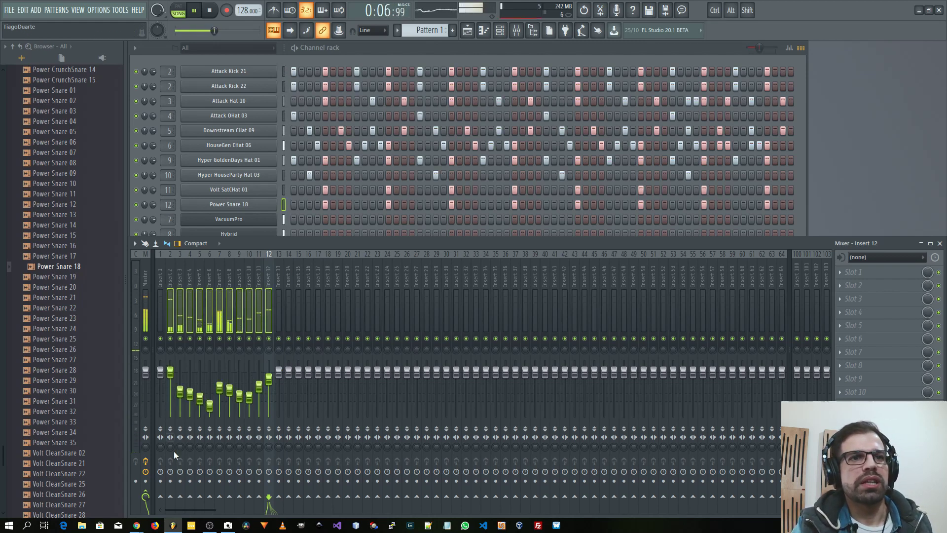
right_click(160, 497)
click(161, 495)
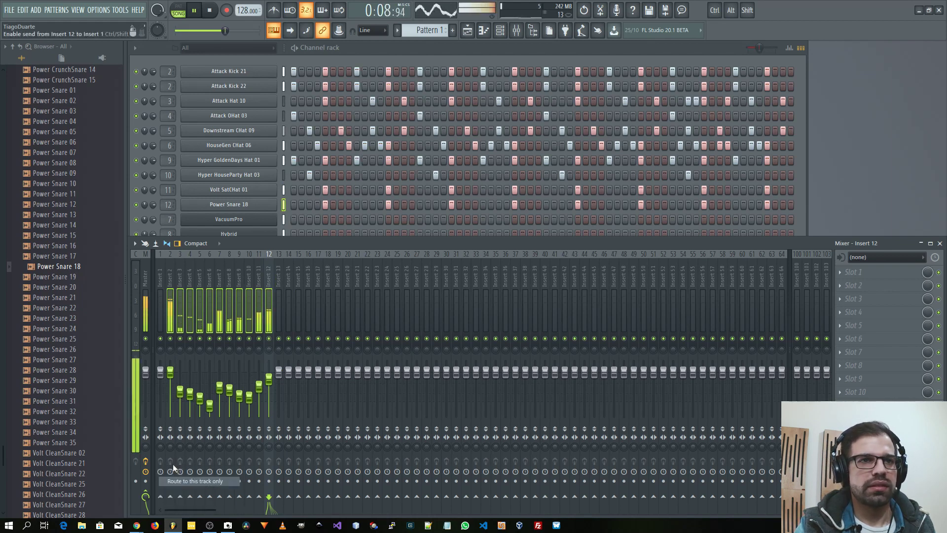
click(163, 277)
double_click(161, 277)
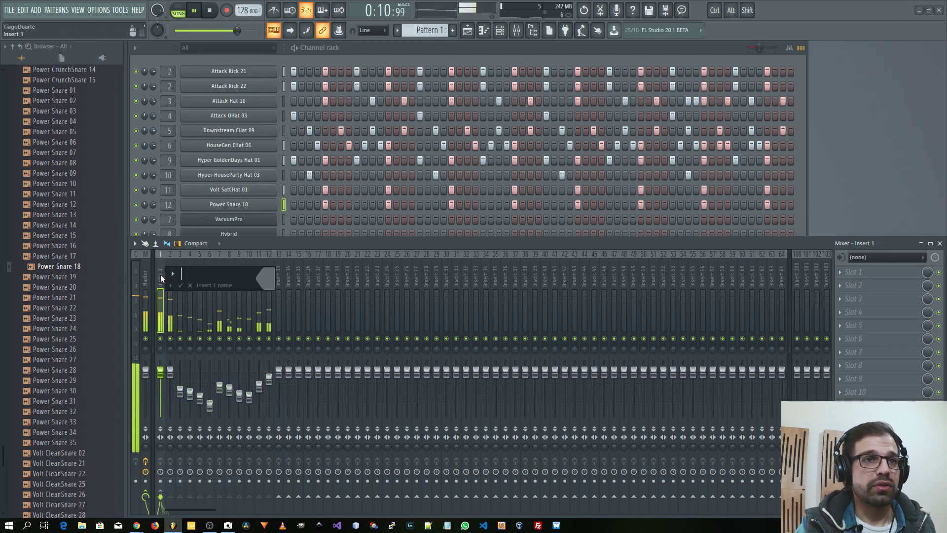
text(Mix)
key(Return)
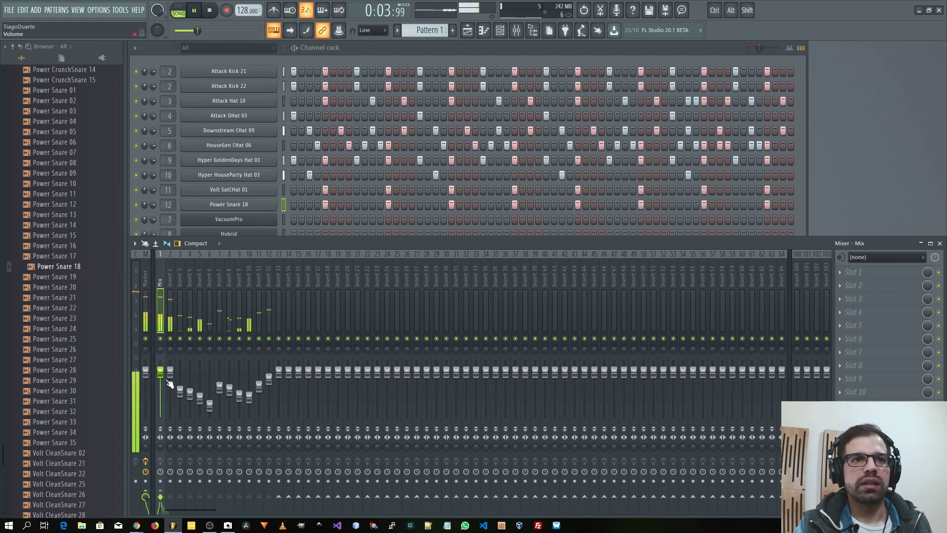
Lower the volumes of mixer tracks 2 to 12 together, keeping their relative balance
drag(170, 275, 269, 283)
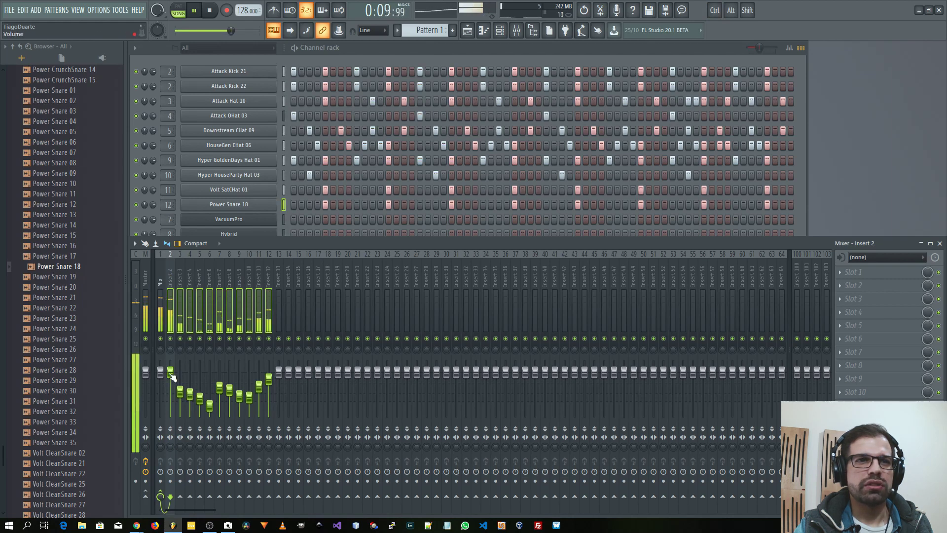
drag(172, 377, 172, 385)
Raise the gain of the Fruity Limiter on the master track, close it, and select the Mix track
click(143, 278)
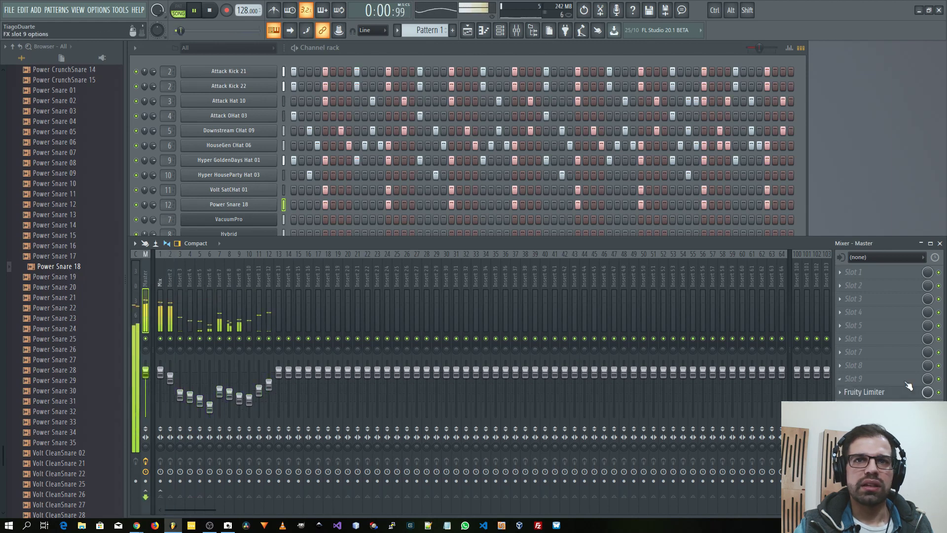
click(863, 392)
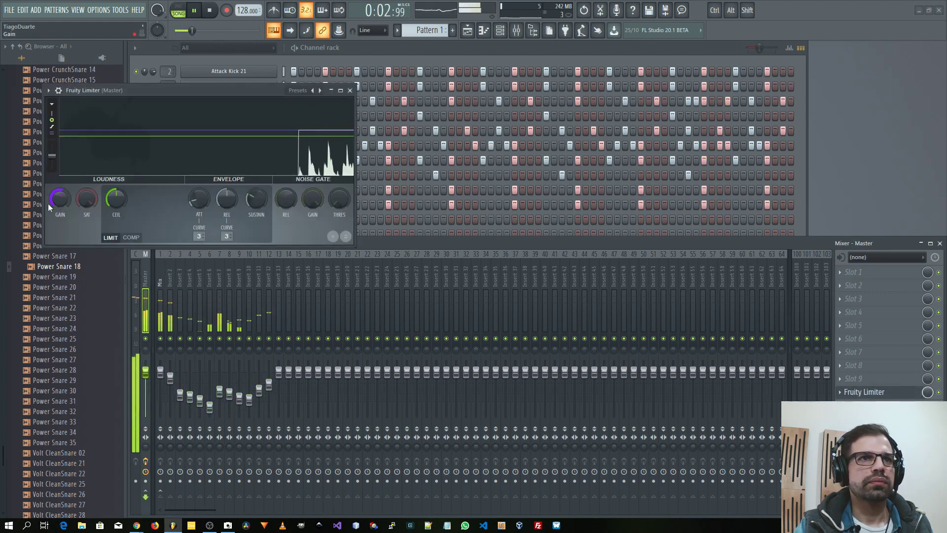
drag(60, 199, 60, 183)
click(350, 91)
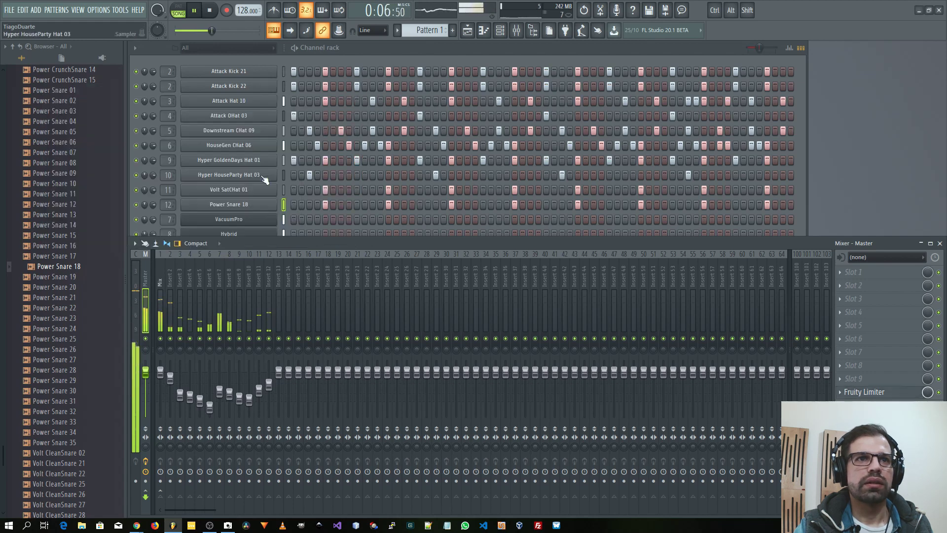
click(161, 279)
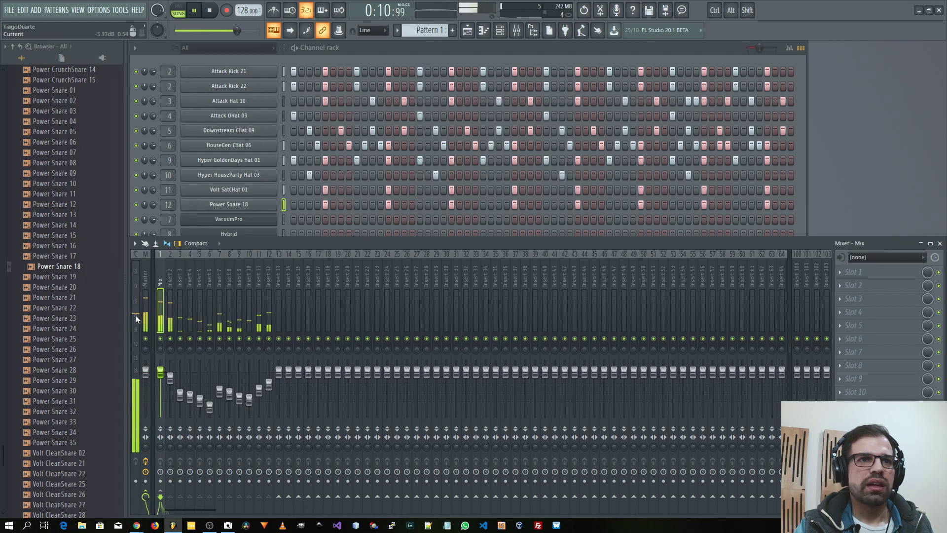
Collapse the Snares folder and open the Shakers folder of the Drums (ModeAudio) pack
scroll(64, 218, up, 12)
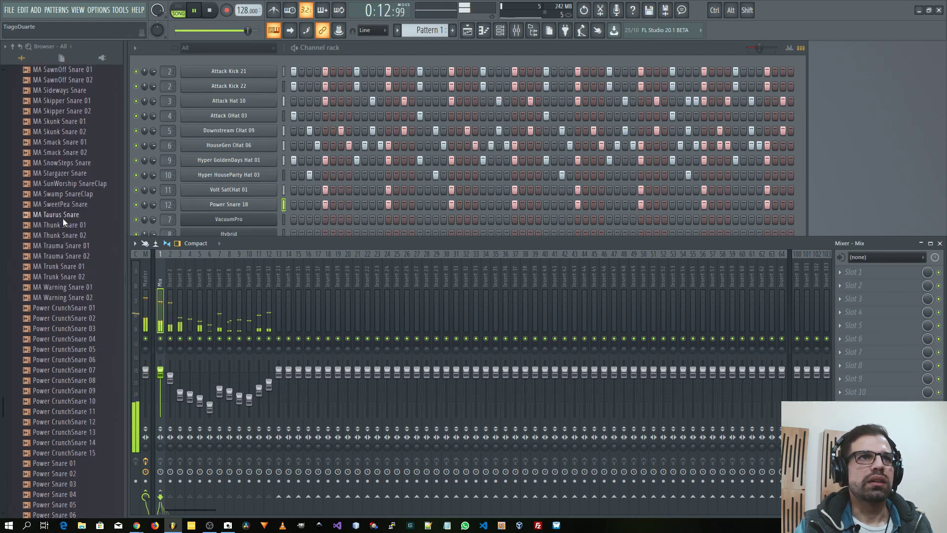
scroll(63, 218, up, 20)
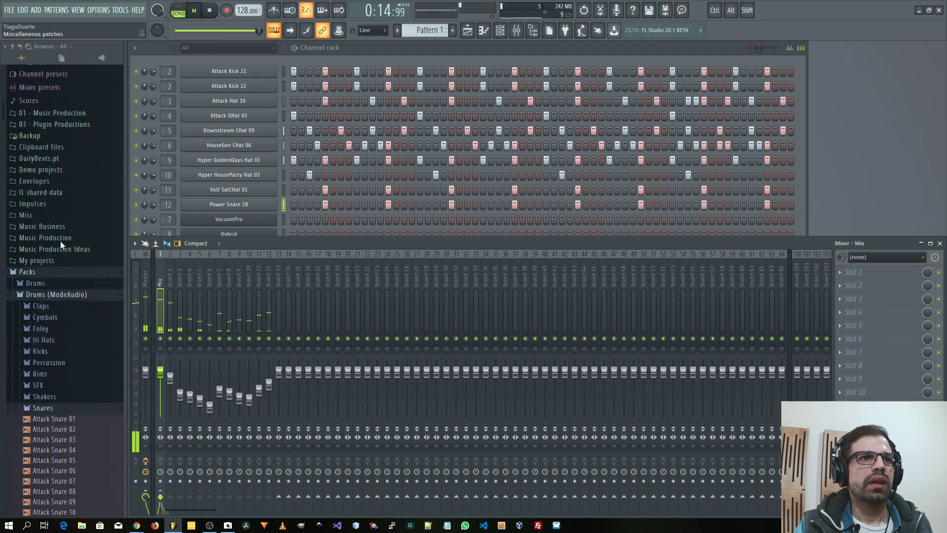
scroll(61, 241, down, 5)
click(59, 271)
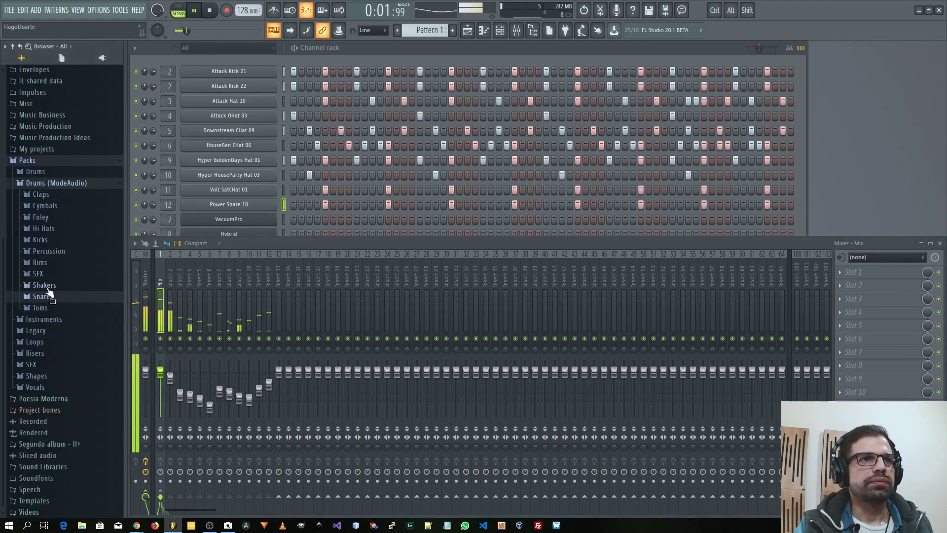
click(47, 287)
scroll(53, 311, down, 6)
Audition HouseGen Shaker 07 to 10 and Hyper GoldenDays Shaker against the playing song, ending on Hyper GoldenDays Shaker
click(58, 307)
click(60, 317)
click(62, 328)
click(60, 339)
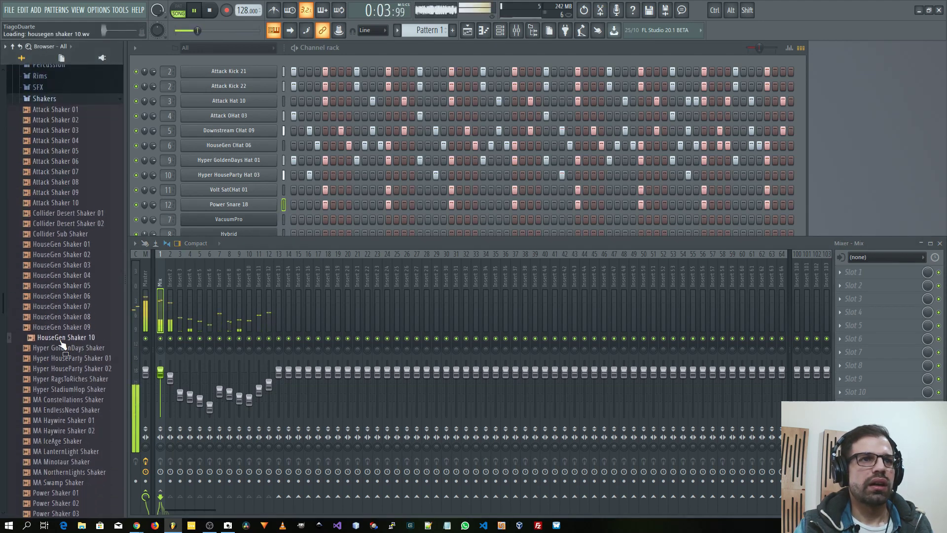
click(62, 348)
click(64, 338)
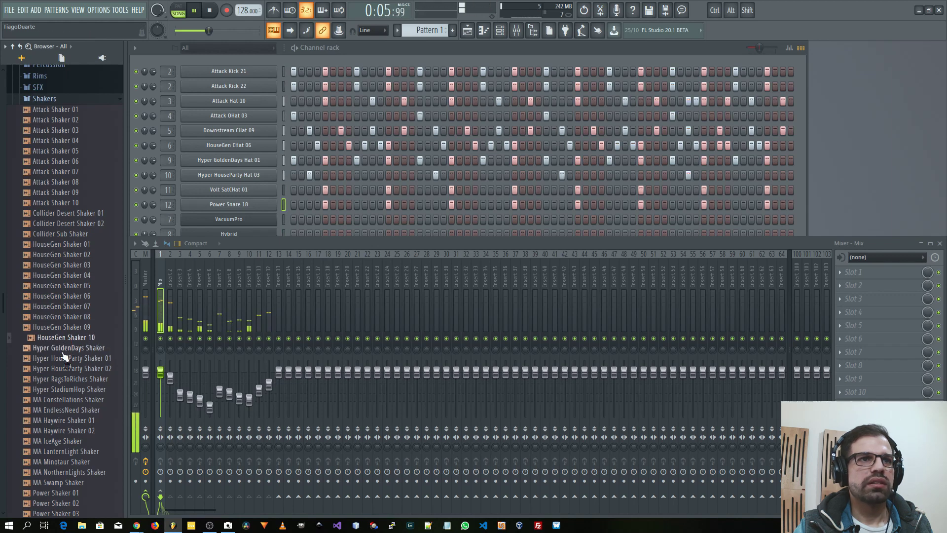
click(63, 351)
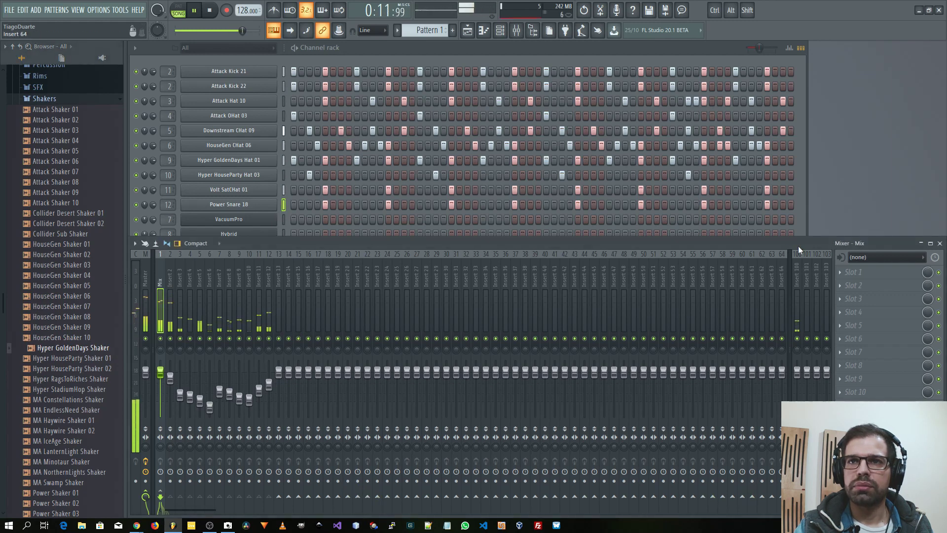
Rename mixer insert 100 as Aux rev and load the IR-L full Stereo reverb in its first effect slot
double_click(798, 280)
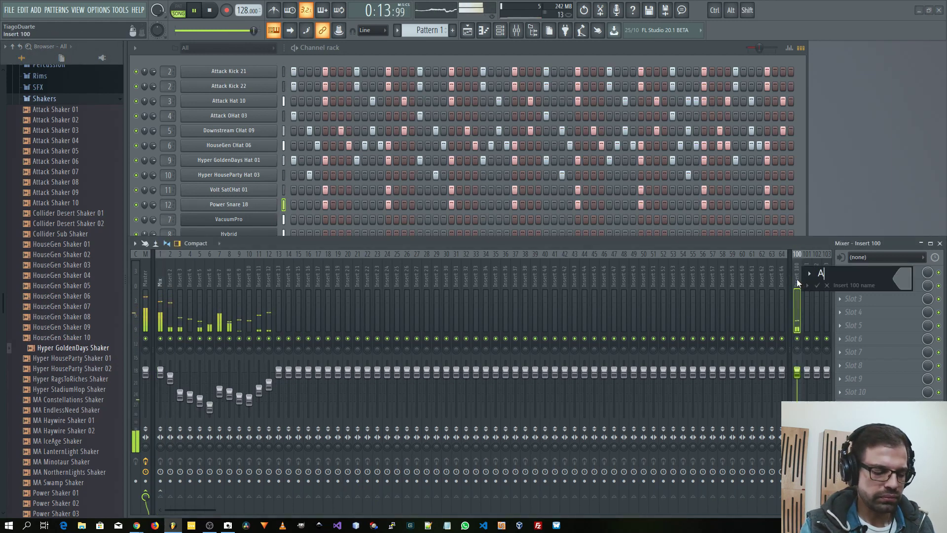
text(Aux rev)
key(Return)
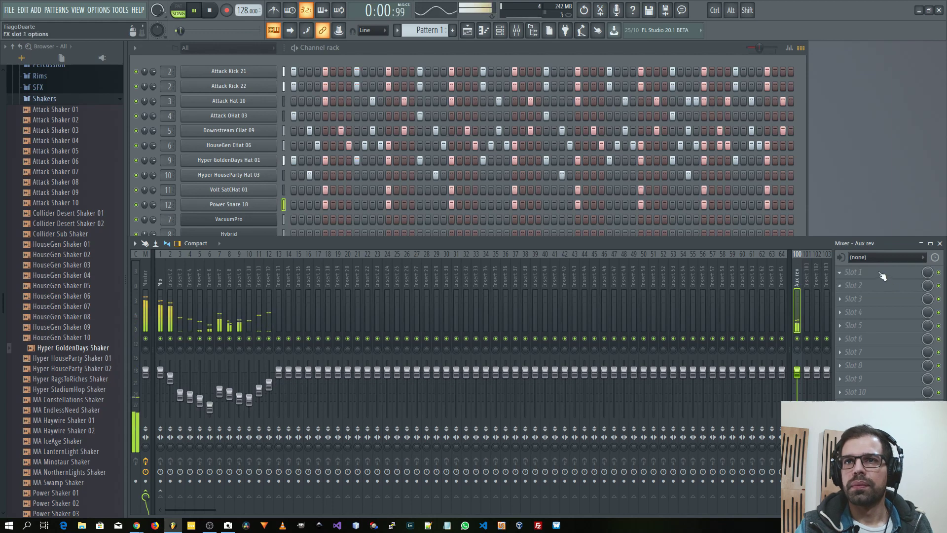
click(849, 272)
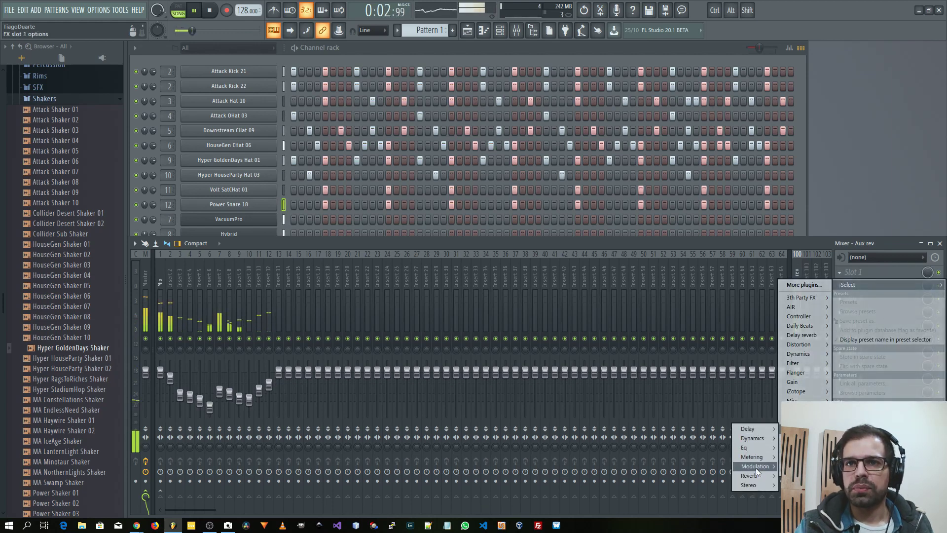
mouse_move(753, 477)
click(712, 476)
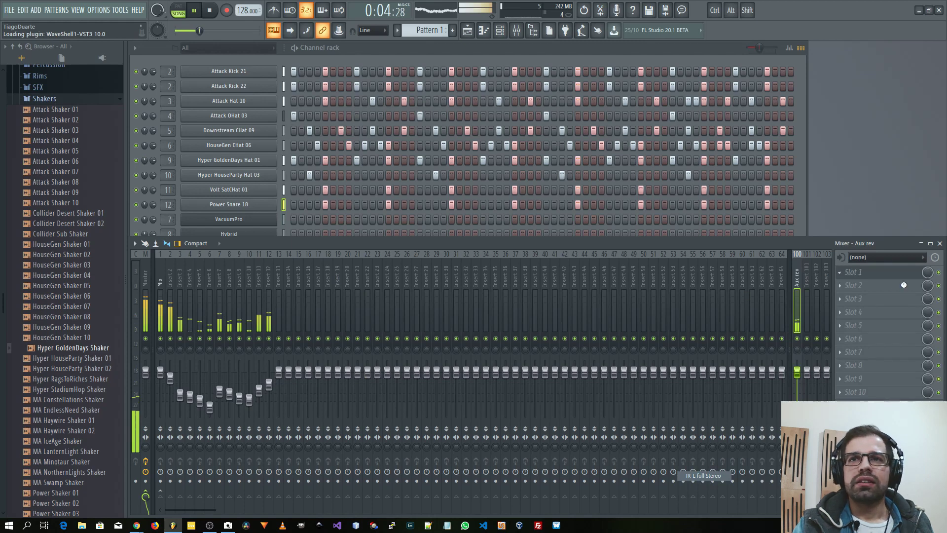
Stop playback, add FidelityEQ to slot 2 of the Aux rev track, and turn on its high-pass filter
key(space)
click(868, 286)
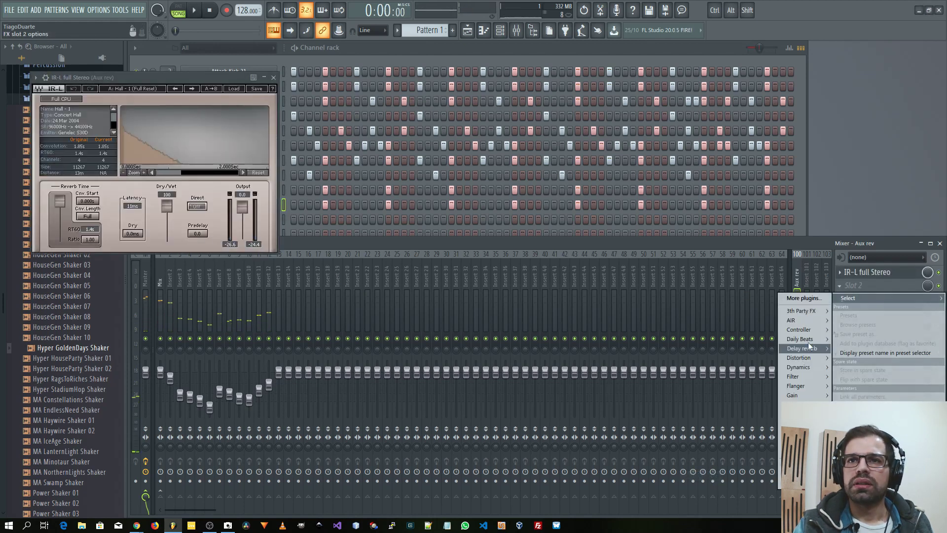
mouse_move(816, 339)
click(765, 340)
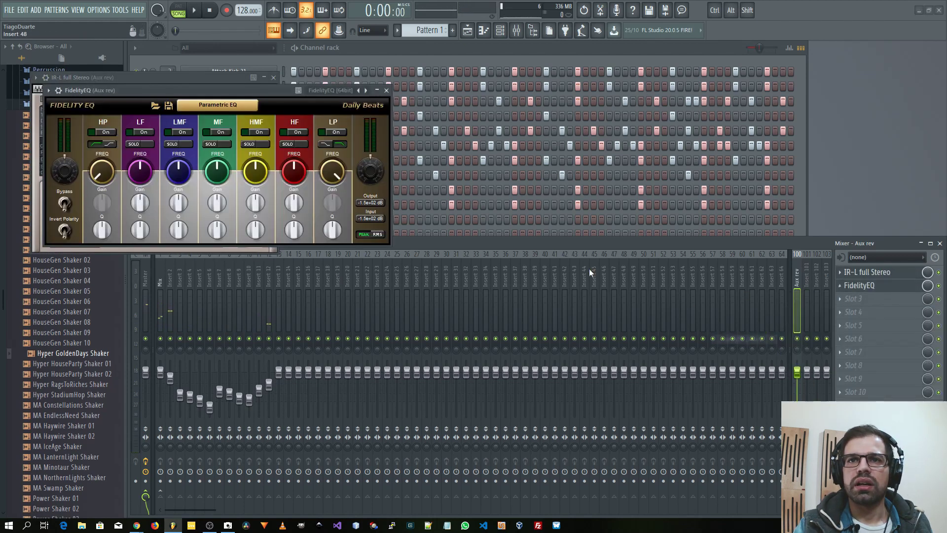
drag(260, 89, 597, 237)
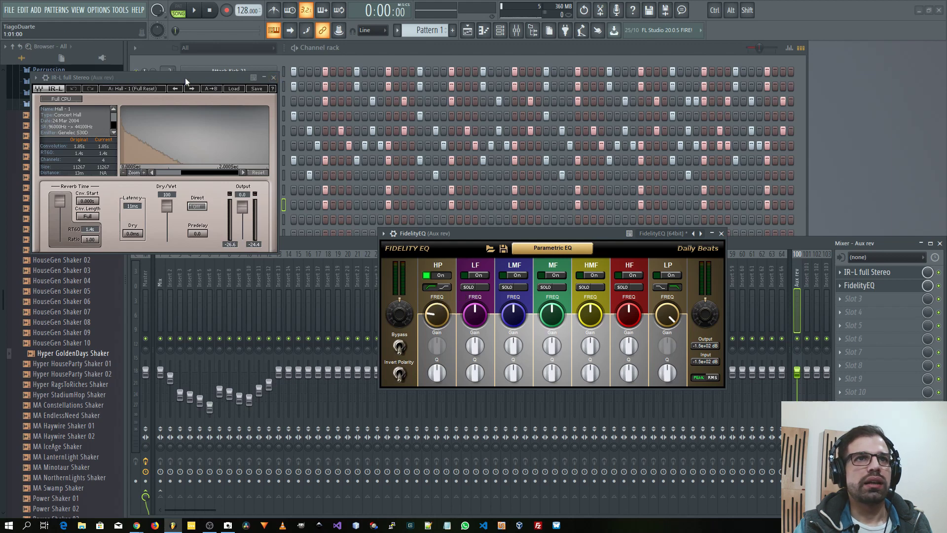
Load the Room - 1 factory preset with impulse response and reset in IR-L, and play the song
drag(185, 77, 331, 78)
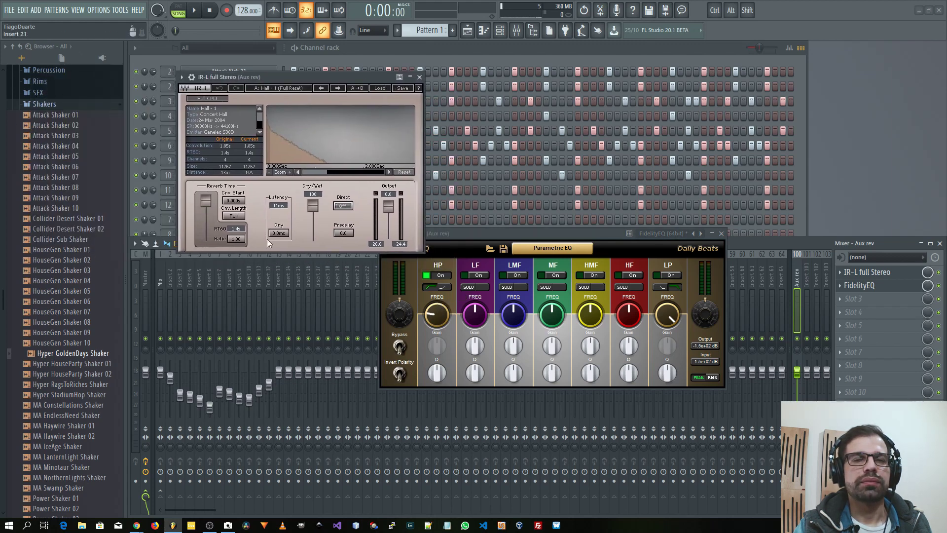
click(381, 88)
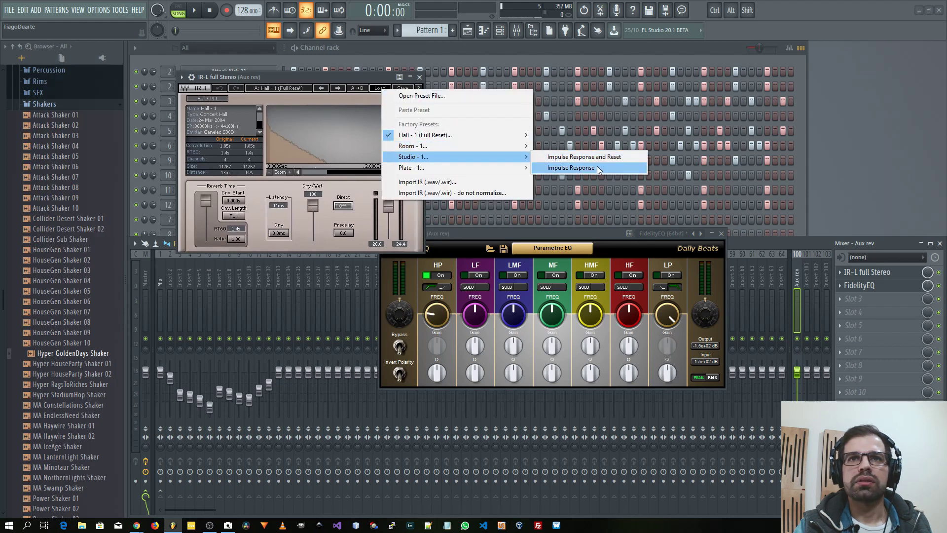
mouse_move(434, 146)
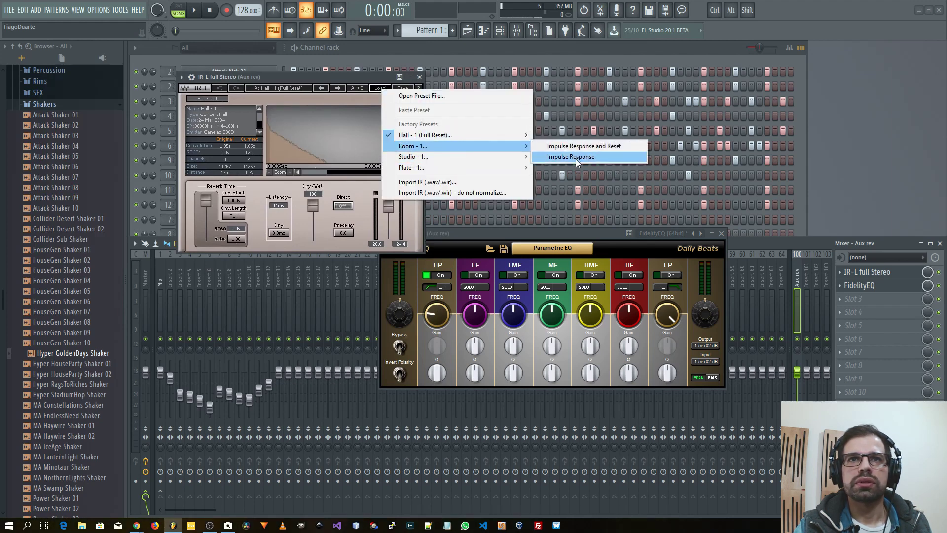
click(581, 143)
key(space)
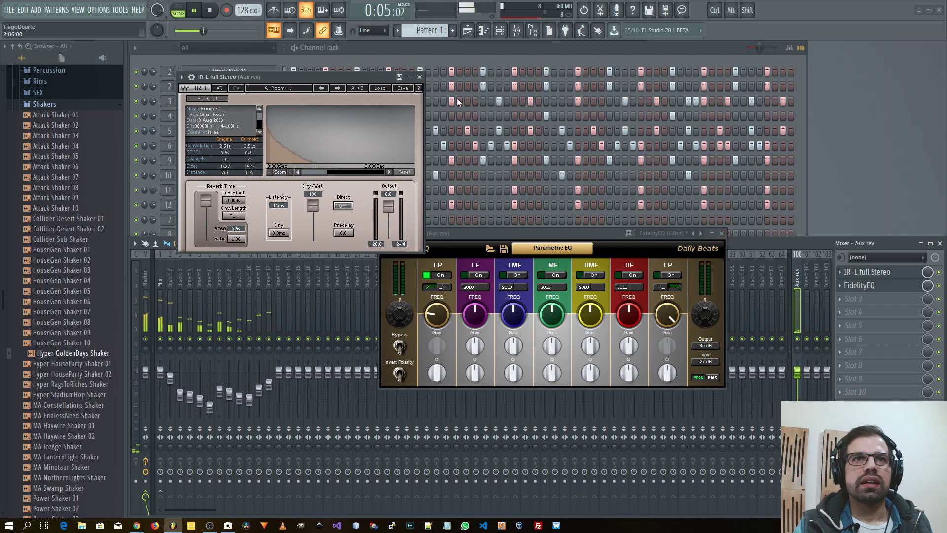
Compare the reverb with the FidelityEQ high-pass off and on, leave it on at 877 Hz, and re-enable the Mix send to Master
click(420, 77)
click(157, 279)
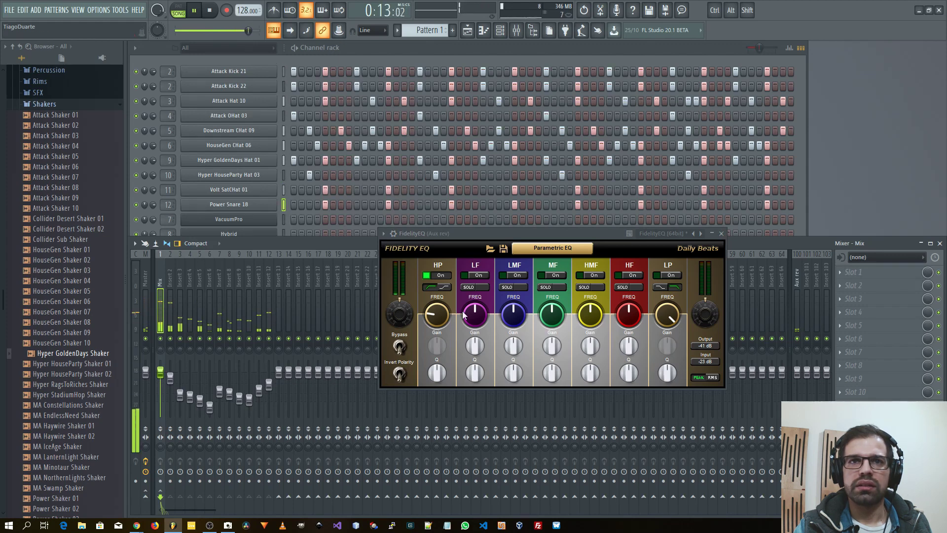
click(435, 275)
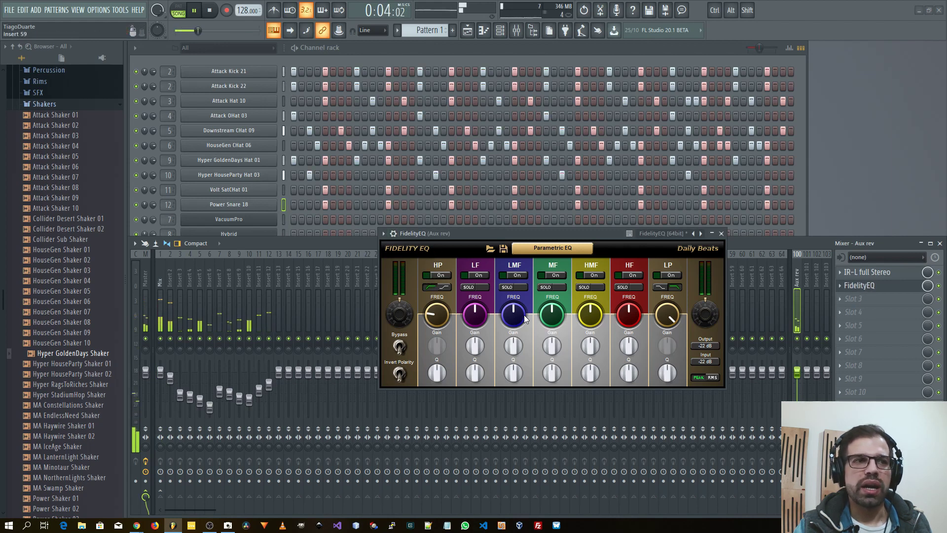
click(442, 275)
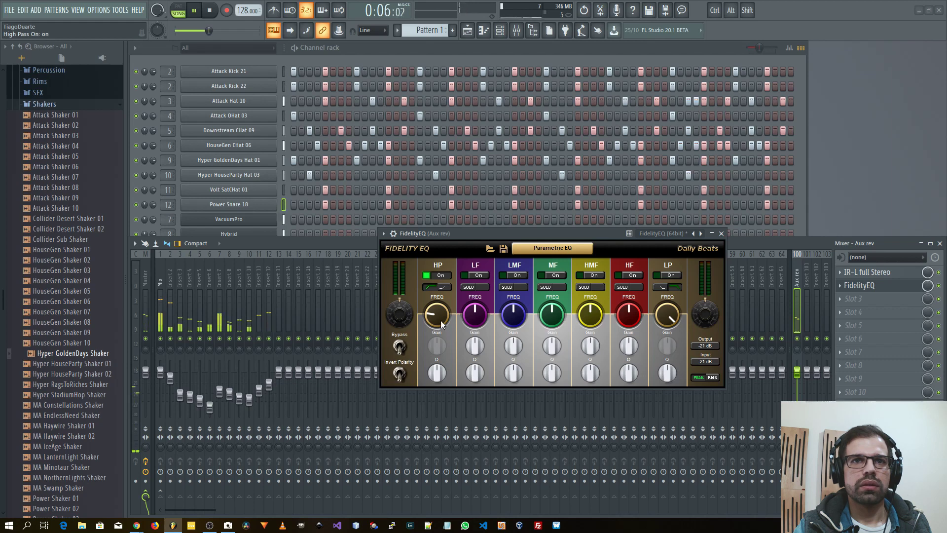
drag(441, 323, 441, 320)
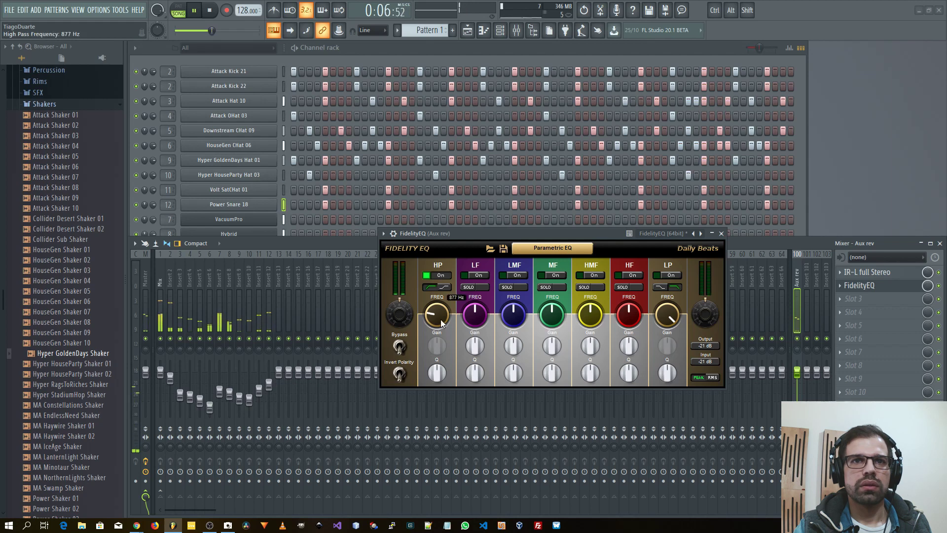
click(721, 234)
click(158, 283)
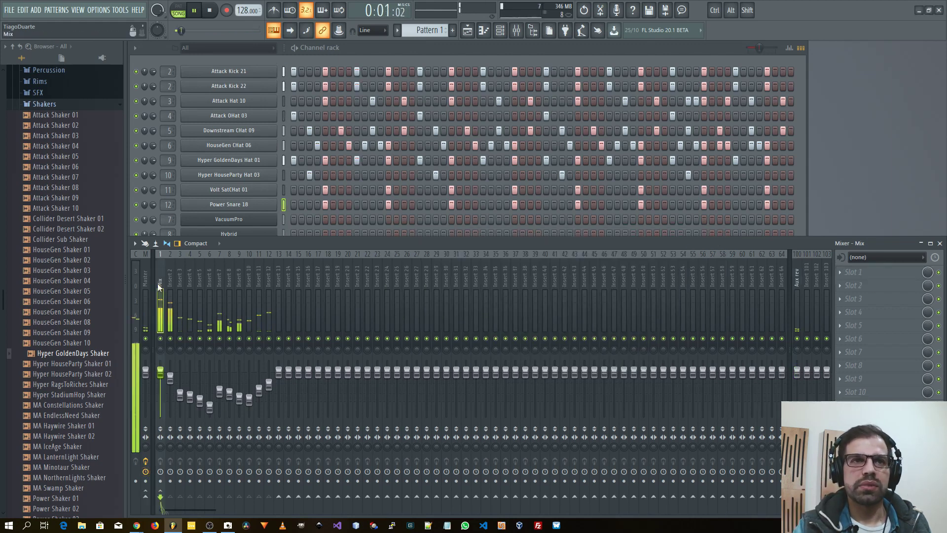
click(146, 498)
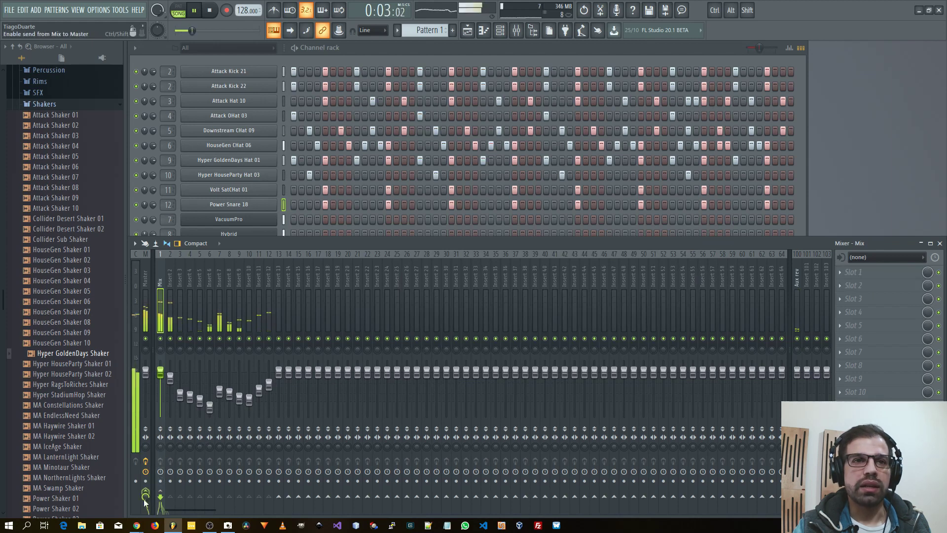
Switch to Pattern 2, add a Mini Grand piano channel with its Default preset, and close the plugin window
click(425, 50)
scroll(428, 30, down, 1)
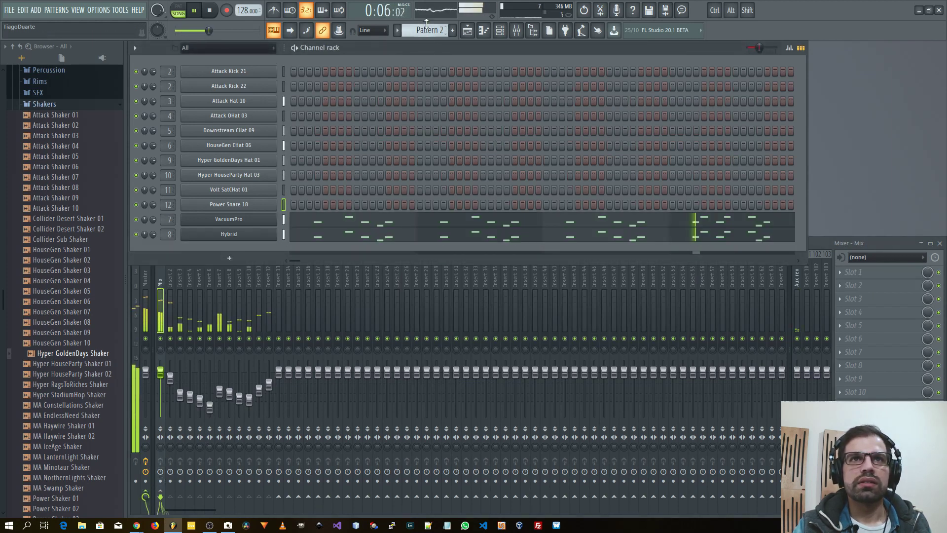
click(229, 258)
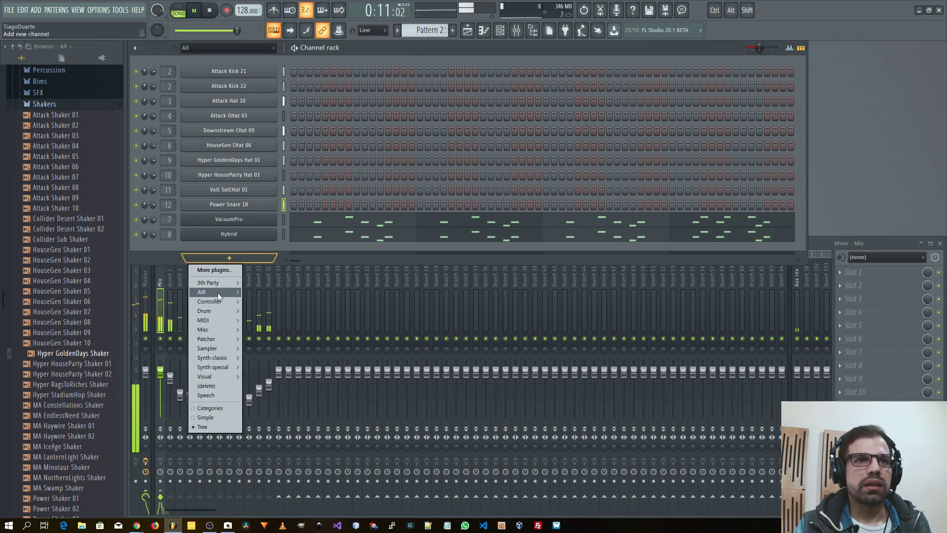
mouse_move(218, 292)
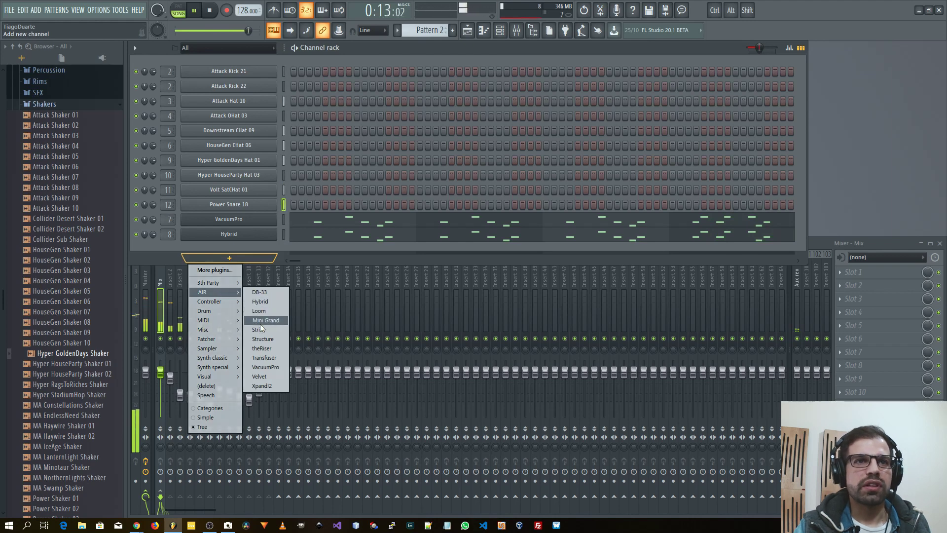
click(273, 322)
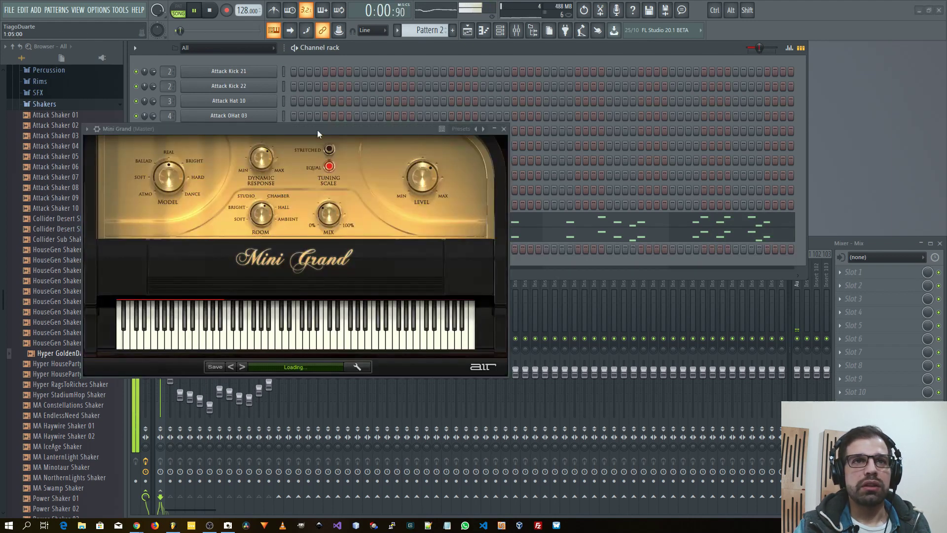
drag(318, 129, 510, 107)
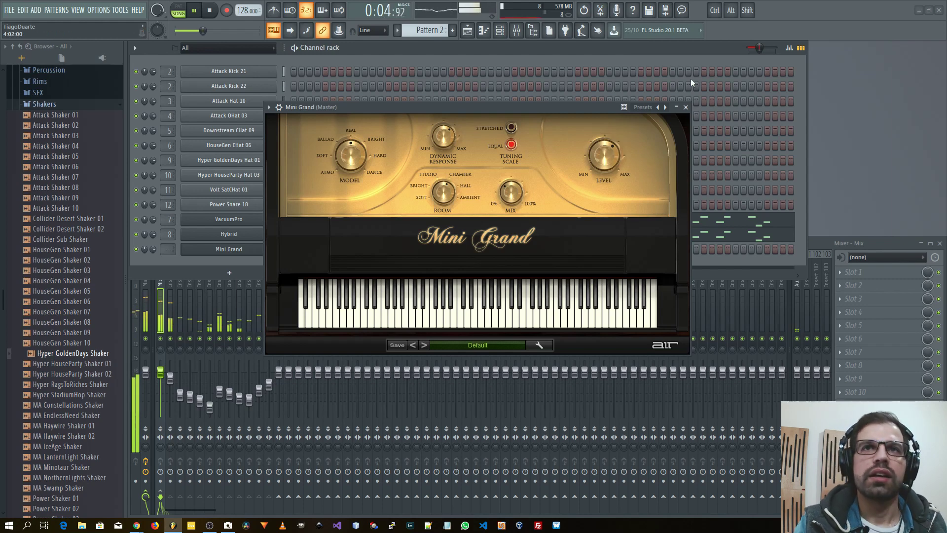
click(686, 107)
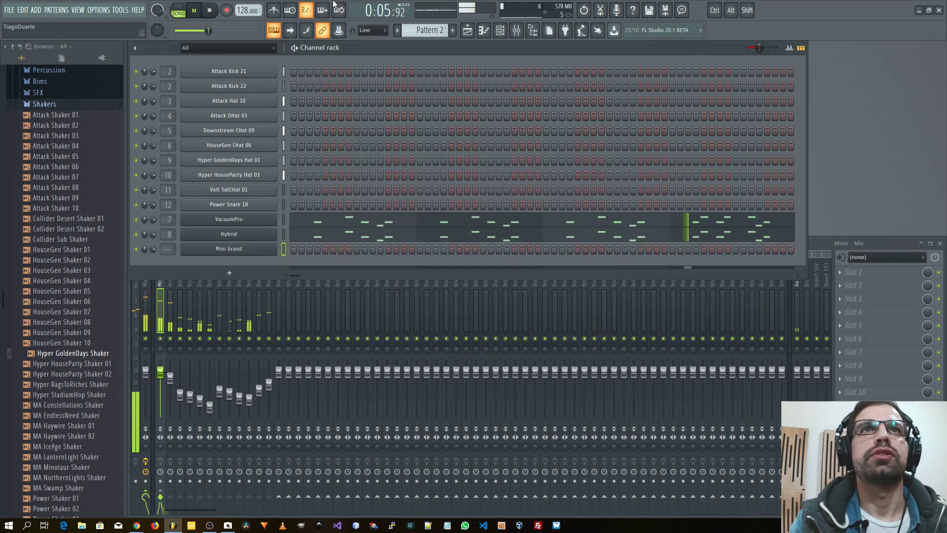
Record a Mini Grand octave part into Pattern 2: C in bars 1–4, D# in bars 5–7, F and G# in bar 8
click(211, 13)
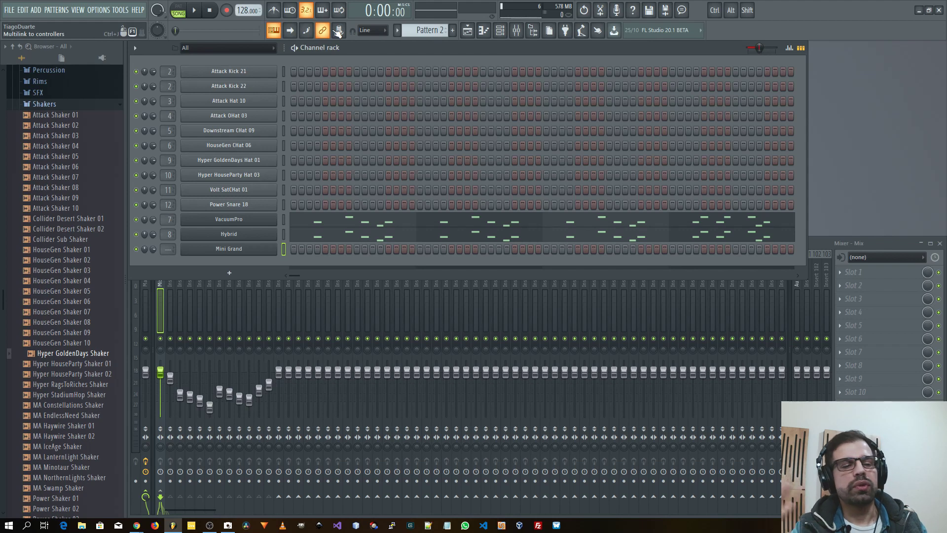
click(227, 11)
click(493, 317)
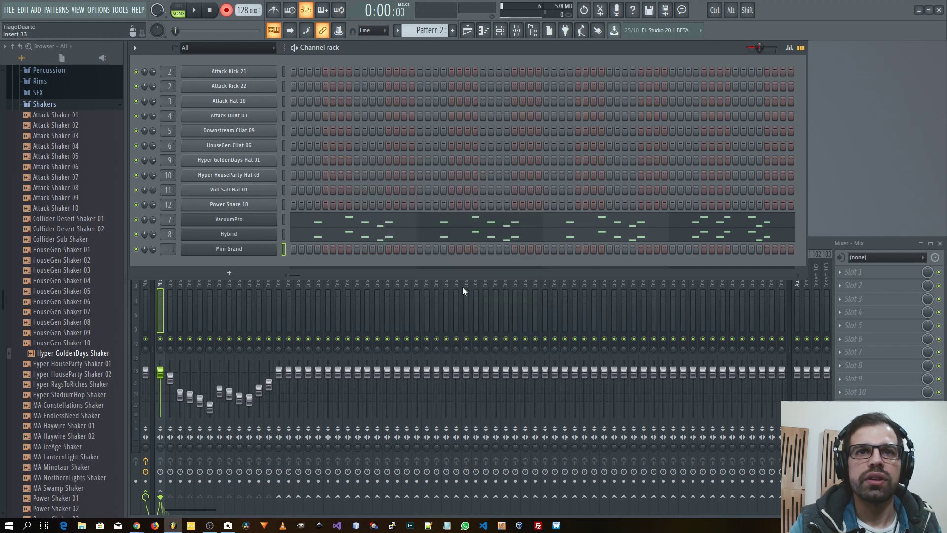
click(195, 11)
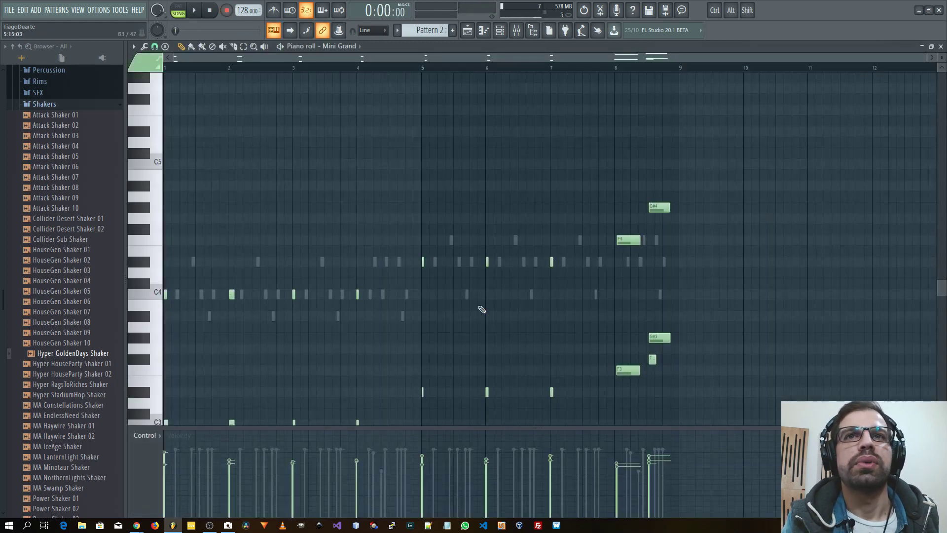
Delete the short stray note in bar 8 and lower the G#3 and G#4 notes to G3 and G4
scroll(482, 309, down, 3)
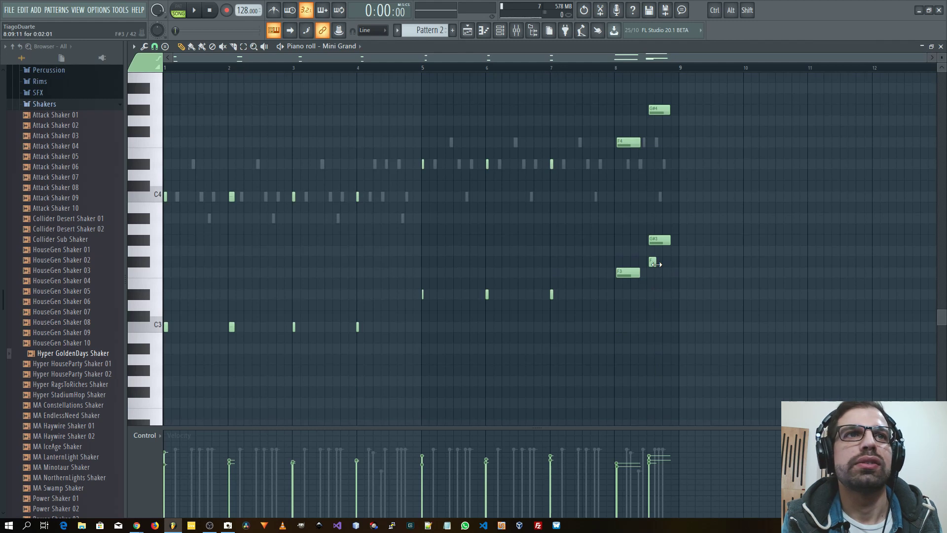
right_click(655, 263)
drag(666, 265, 660, 125)
ctrl+click(727, 214)
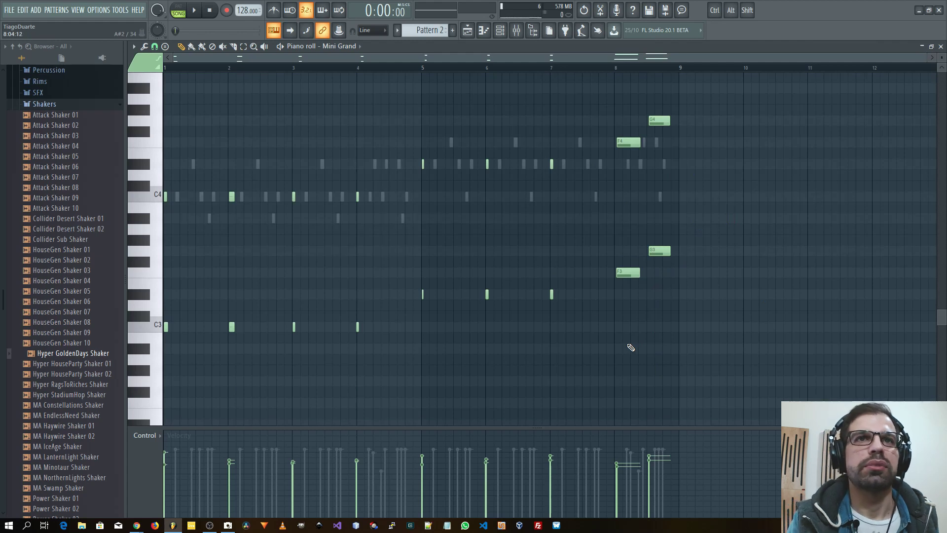
Quantize the start times of the Mini Grand notes, leaving their durations, and play the song
scroll(292, 262, up, 3)
scroll(694, 325, up, 2)
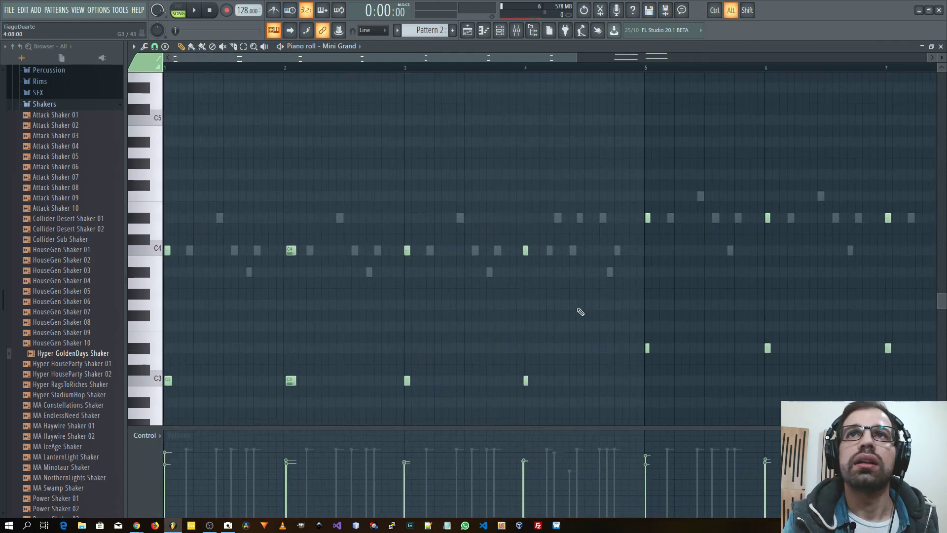
key(alt+q)
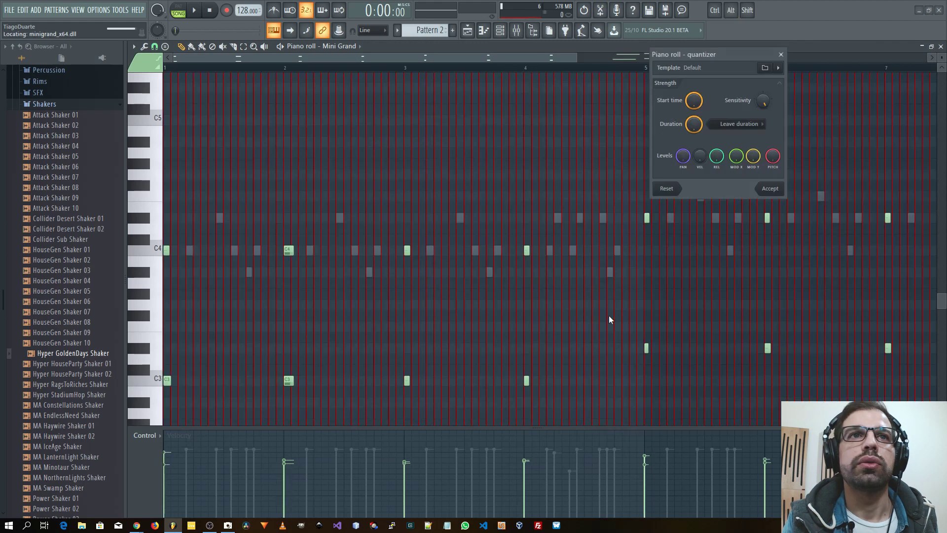
click(768, 190)
key(space)
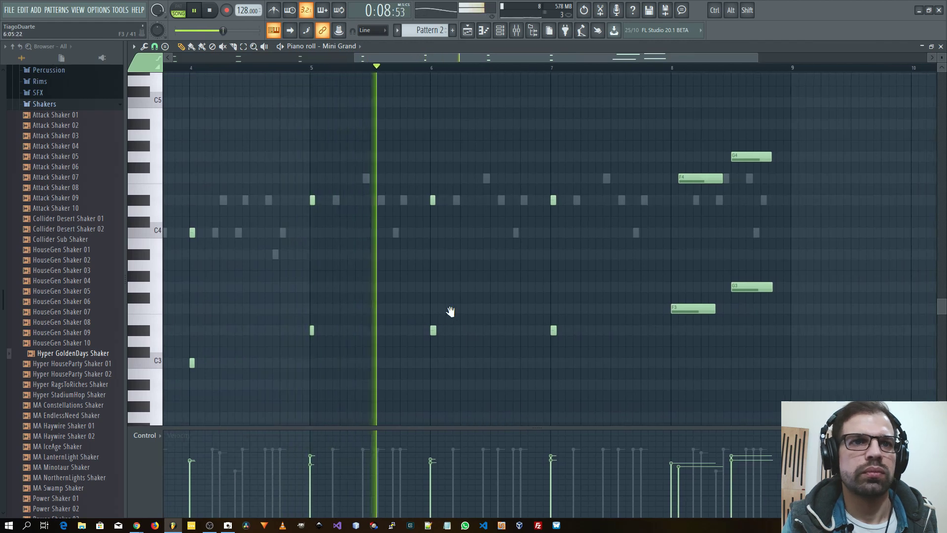
Lengthen the F and G octave notes in bar 8 of the Mini Grand part together
drag(451, 321, 293, 305)
drag(425, 343, 423, 165)
ctrl+click(434, 223)
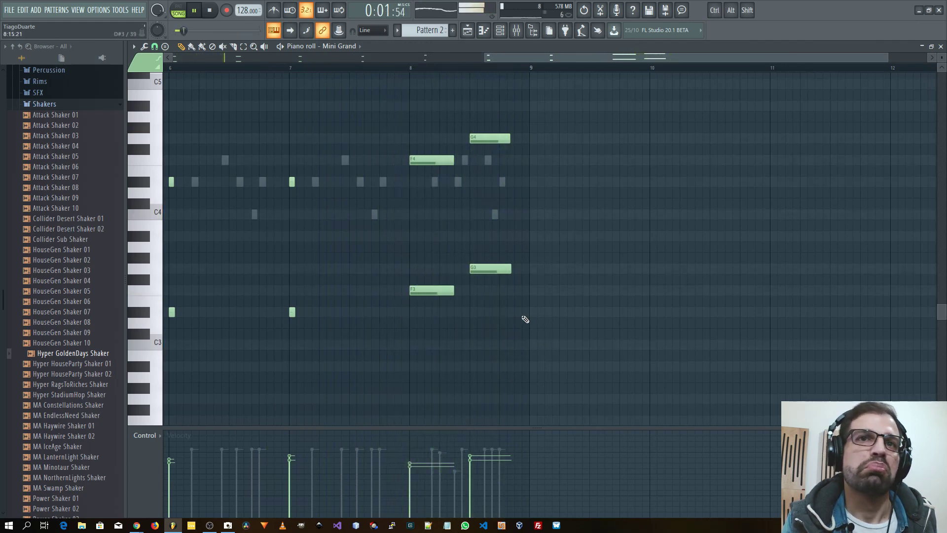
drag(523, 317, 390, 111)
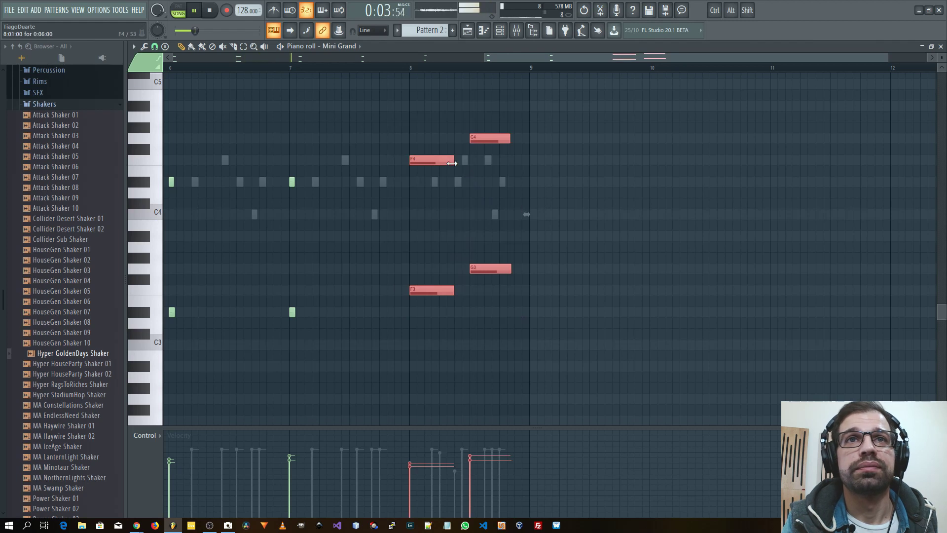
drag(452, 164, 465, 165)
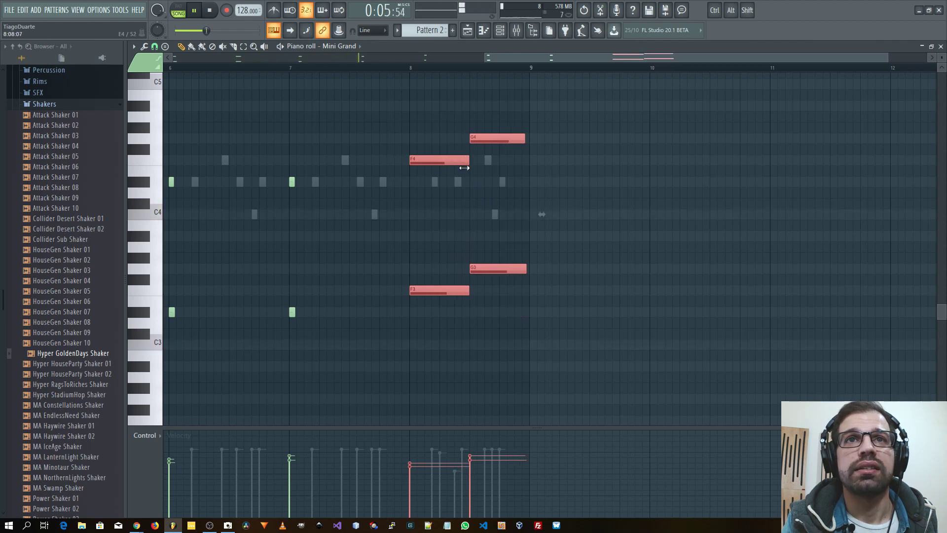
ctrl+click(519, 218)
ctrl+right_click(343, 212)
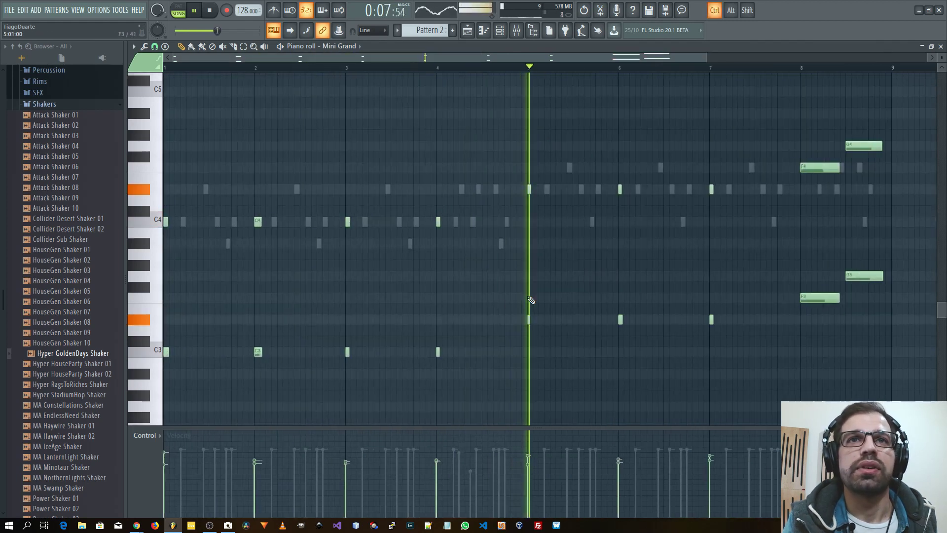
Route the Mini Grand channel to mixer track 13 and lower that track's volume to about -7.8 dB
key(F7)
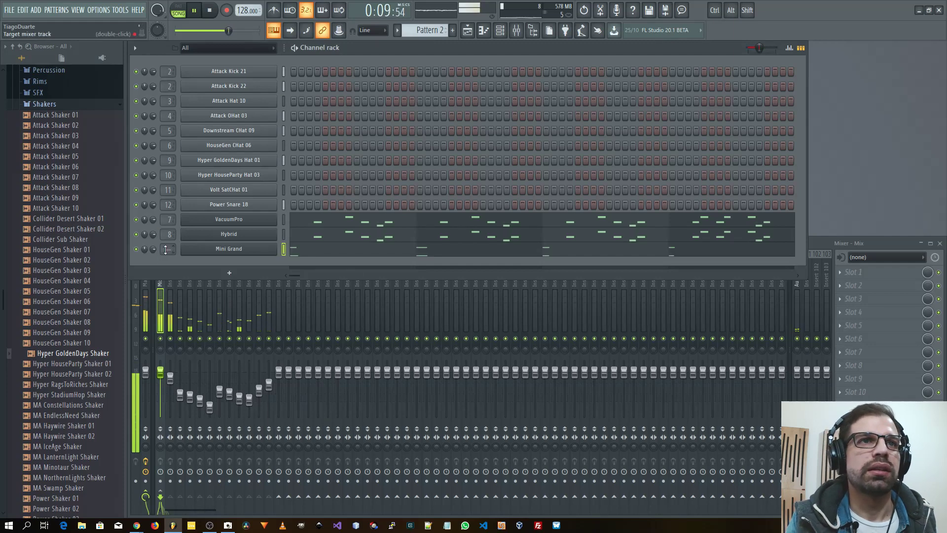
scroll(168, 249, up, 6)
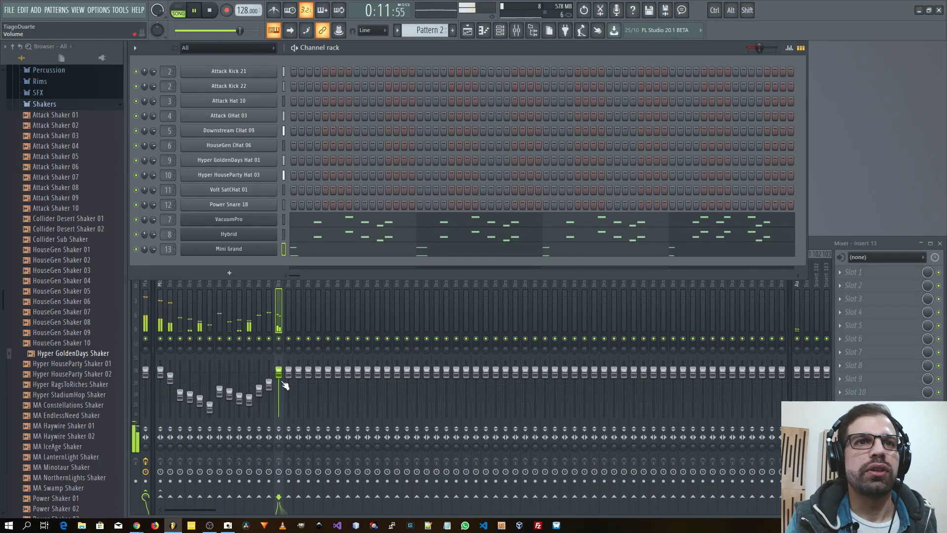
drag(285, 378, 286, 387)
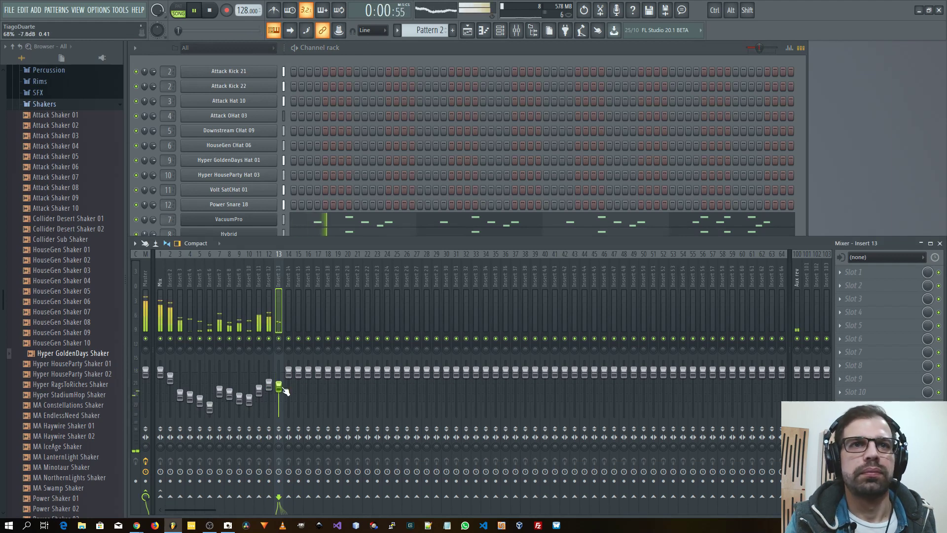
Add Fruity Reeverb 2 to the first effect slot of insert 13, enlarge its room and adjust its stereo separation
click(854, 272)
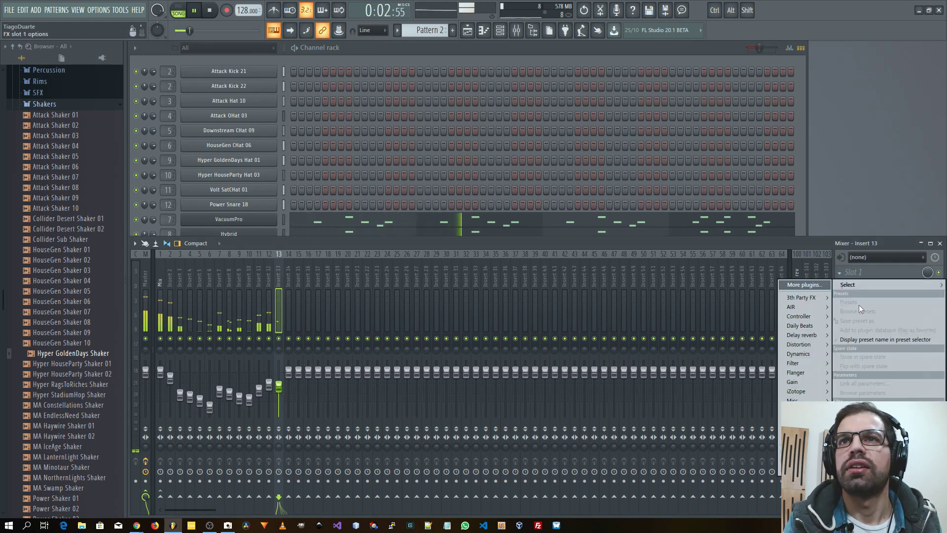
mouse_move(811, 335)
click(742, 376)
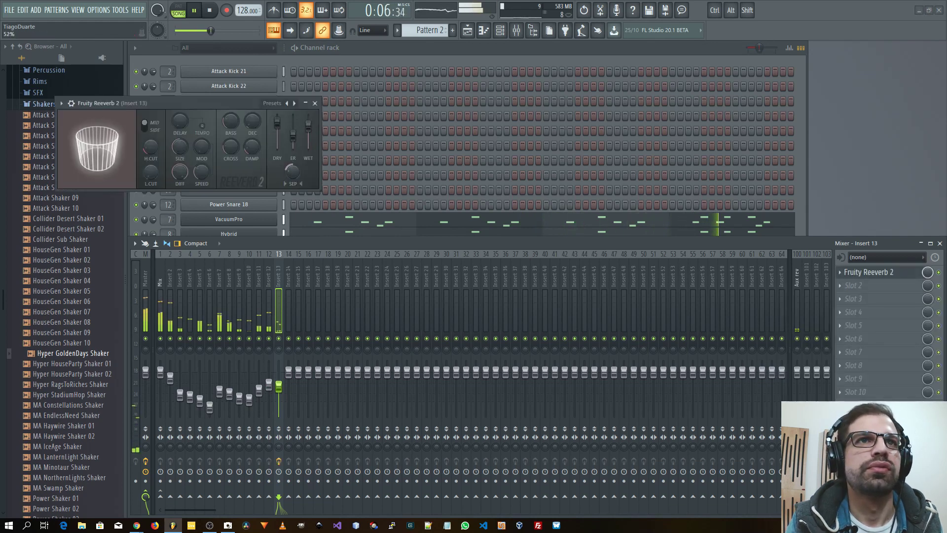
drag(90, 163, 427, 18)
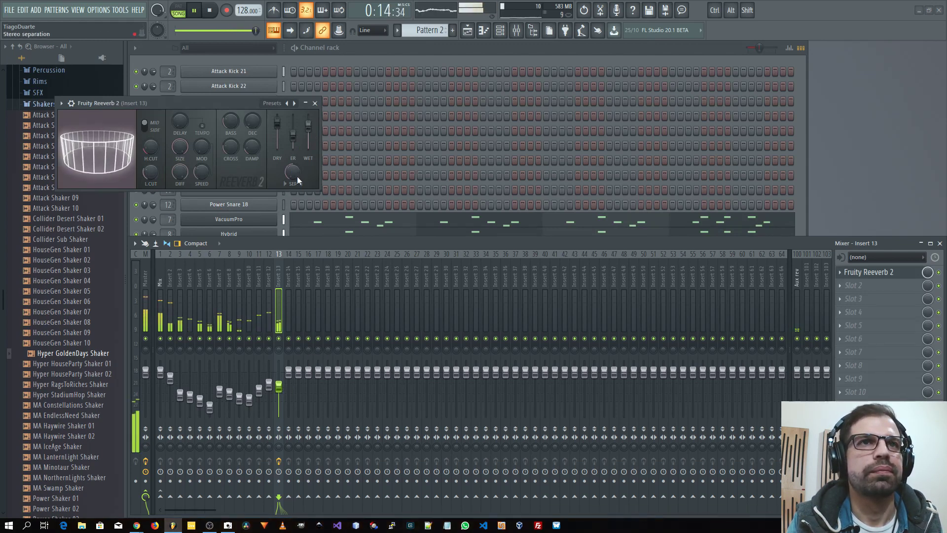
drag(297, 176, 297, 176)
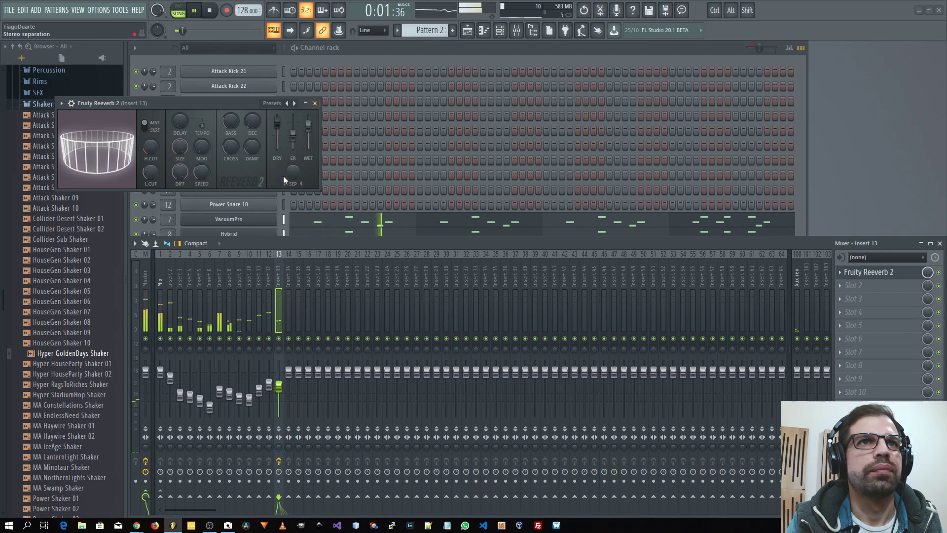
click(314, 103)
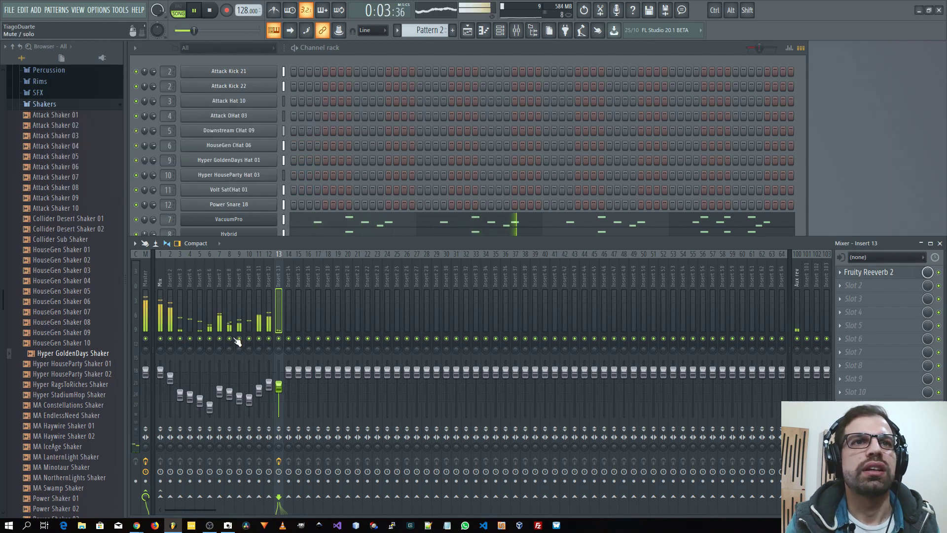
Add a second Hybrid synth from the AIR plugins as a new channel below Mini Grand
click(368, 52)
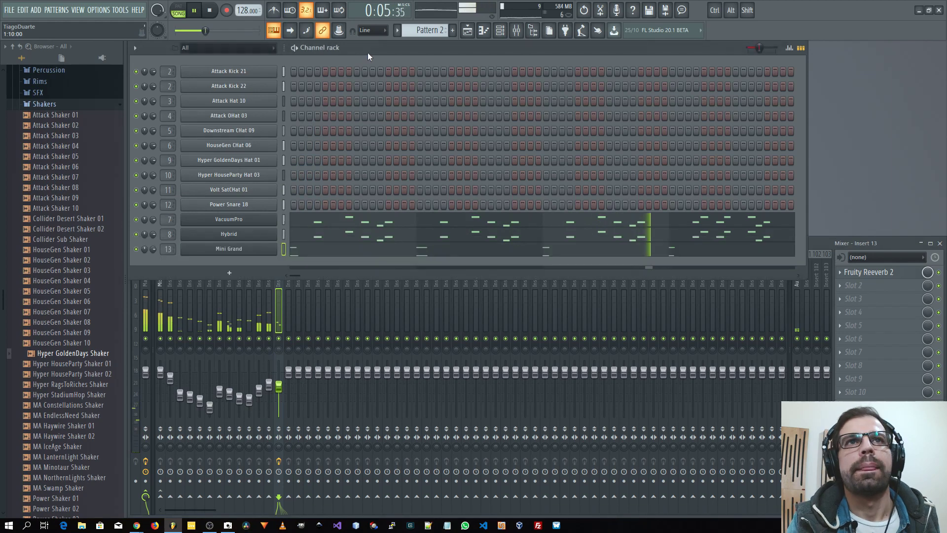
click(229, 273)
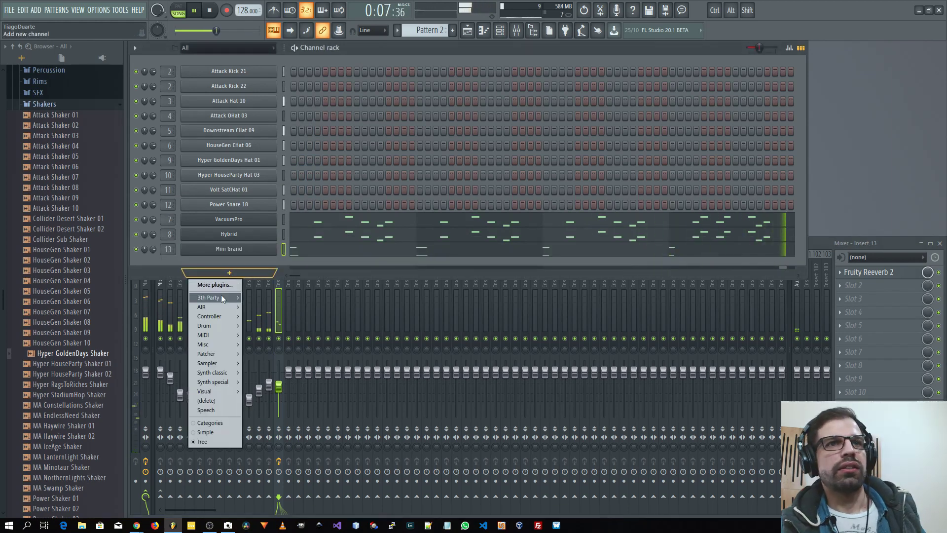
mouse_move(217, 307)
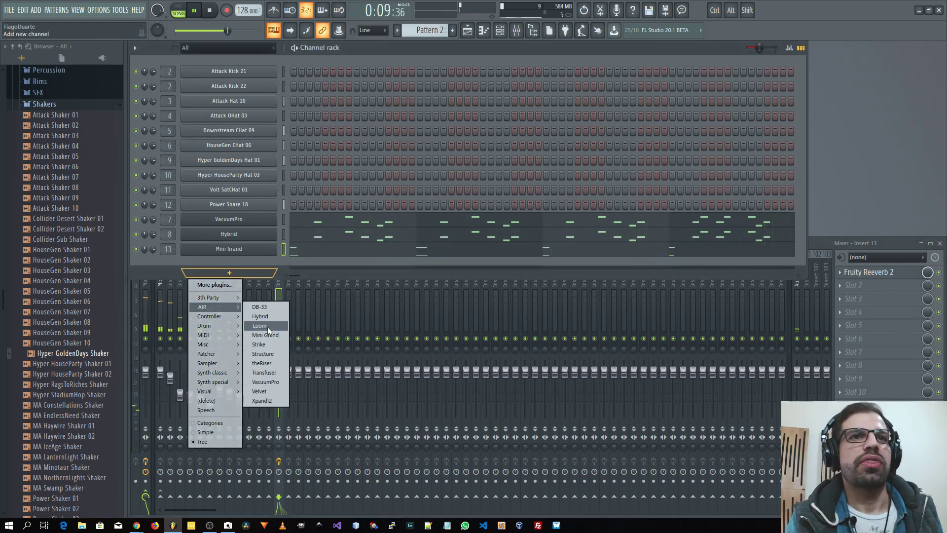
click(259, 317)
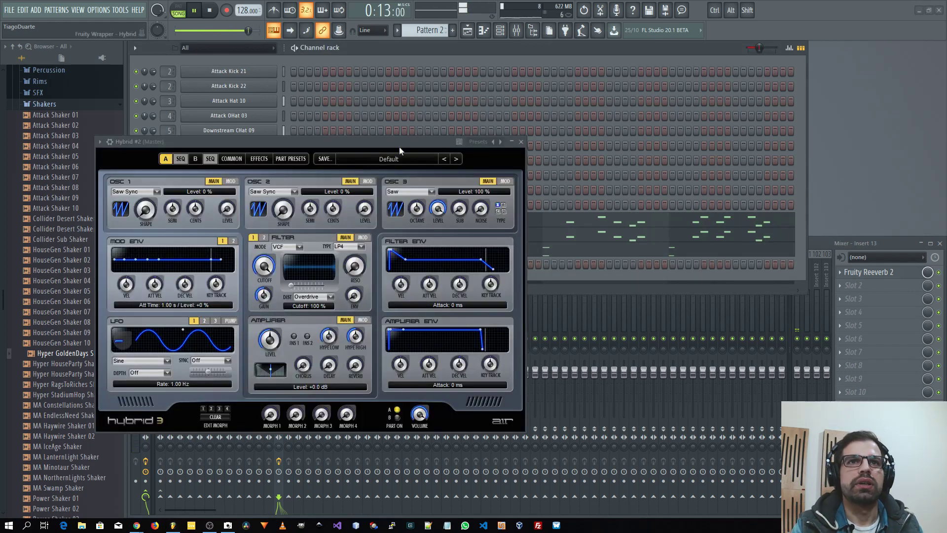
Audition the Hybrid arpeggio presets from 01 Glass Arp onward and keep 05 Trance Overdrive Rhythm
click(409, 161)
mouse_move(375, 216)
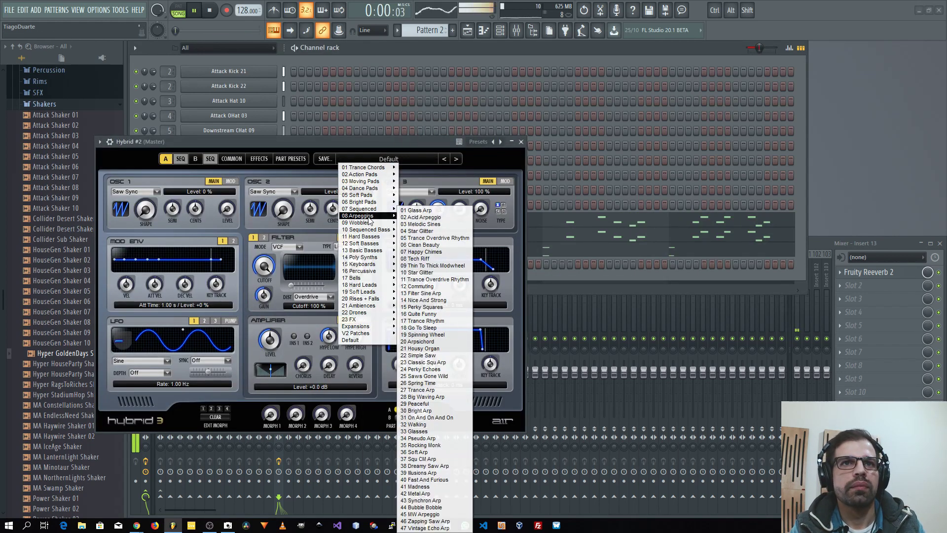
click(427, 211)
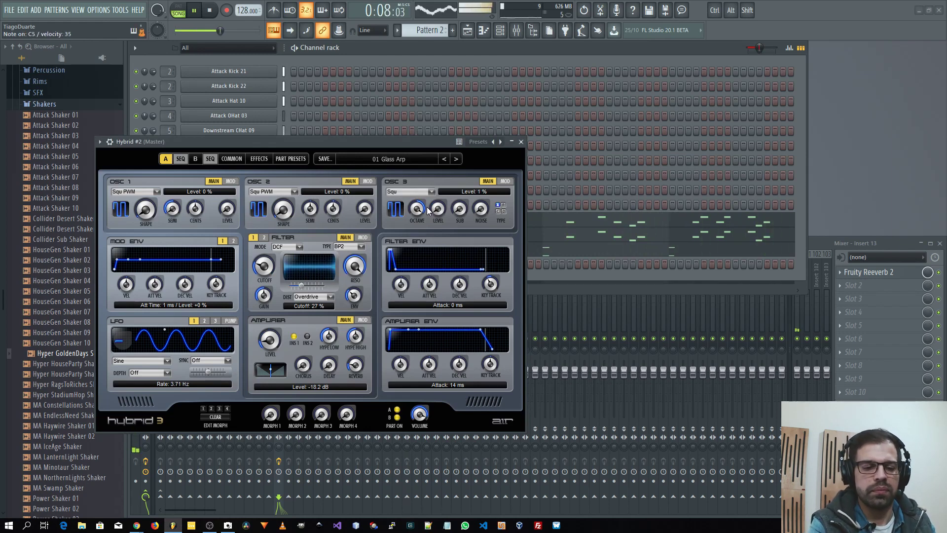
click(456, 159)
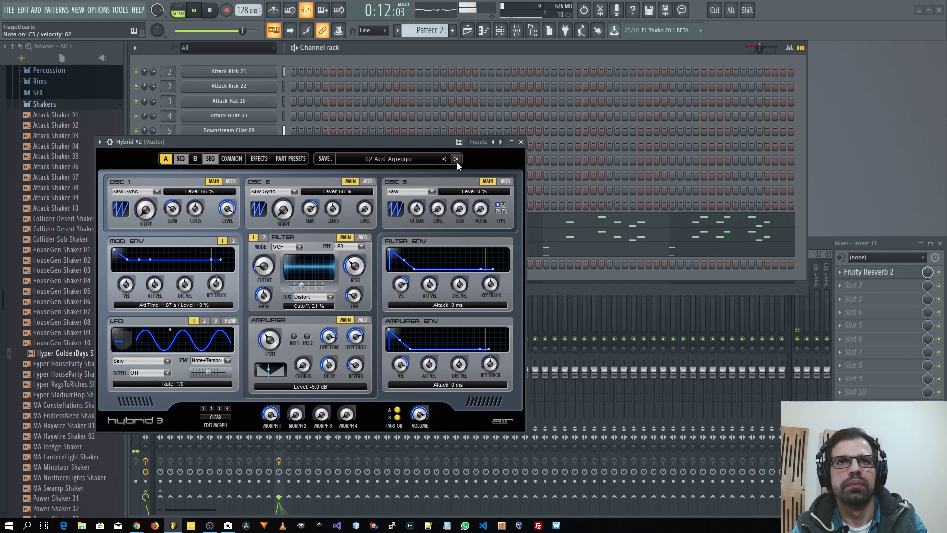
click(457, 161)
click(457, 159)
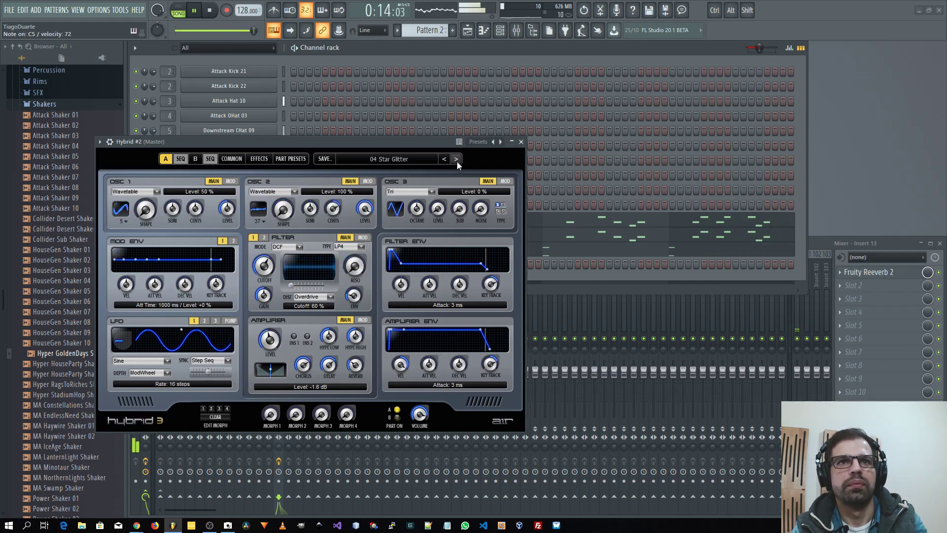
click(457, 160)
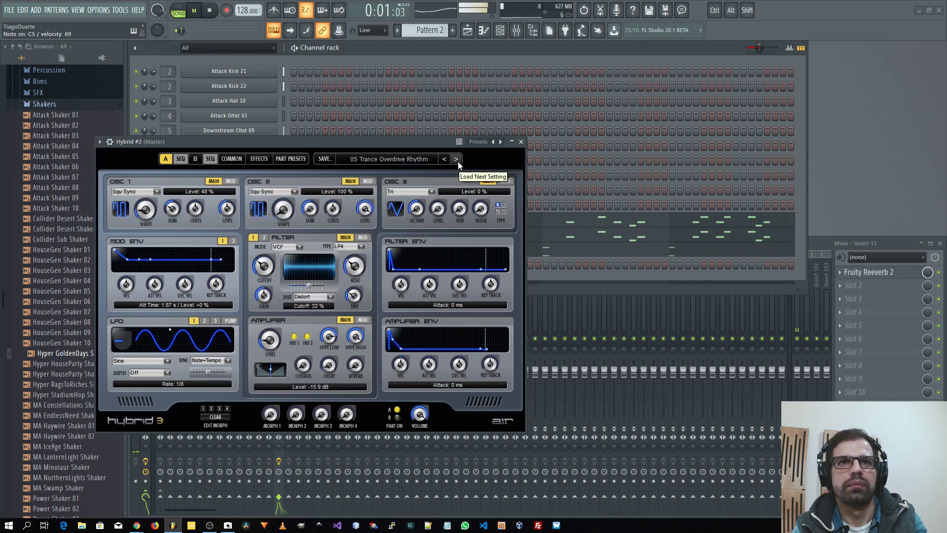
drag(427, 143, 682, 132)
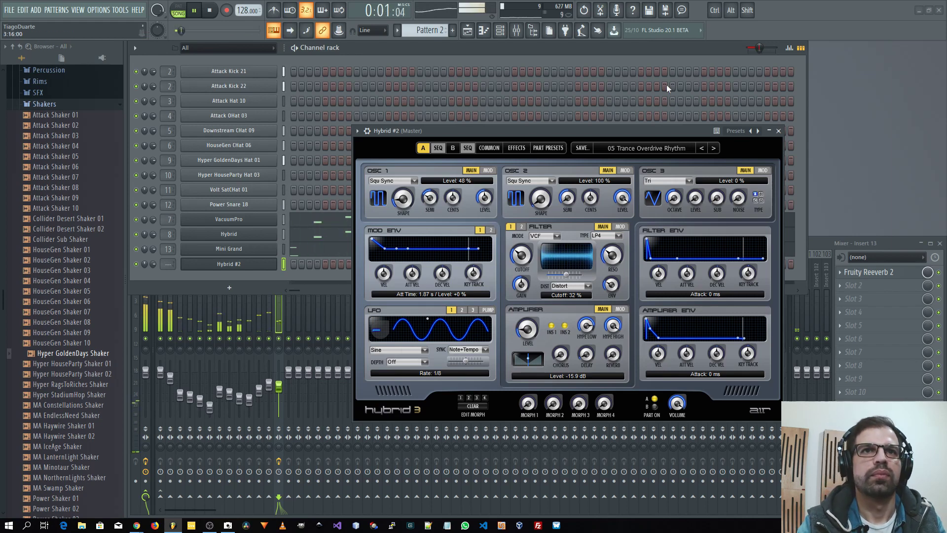
click(779, 131)
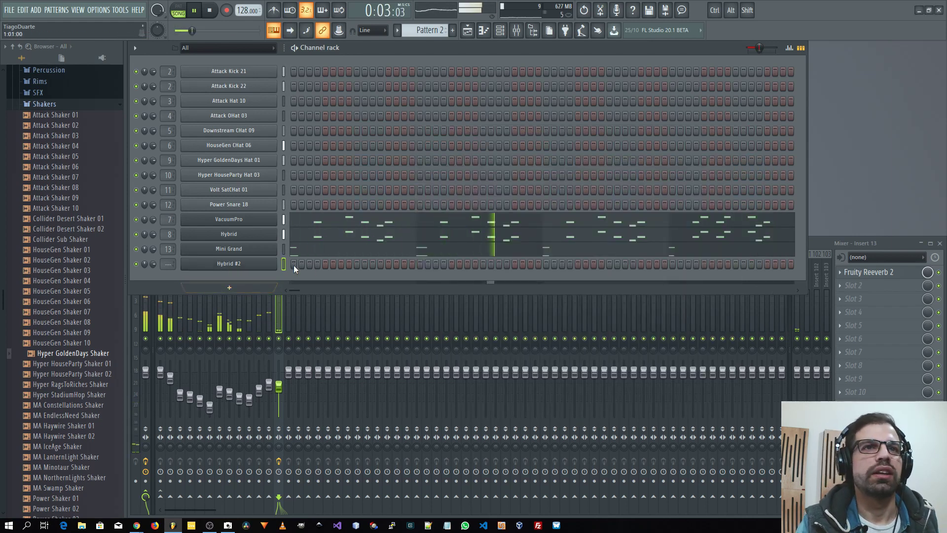
Record notes and automation for Hybrid #2: C5 over bars 1–4, D#5 over bars 5–7, then F5 and G5 in bar 8
click(209, 10)
click(234, 14)
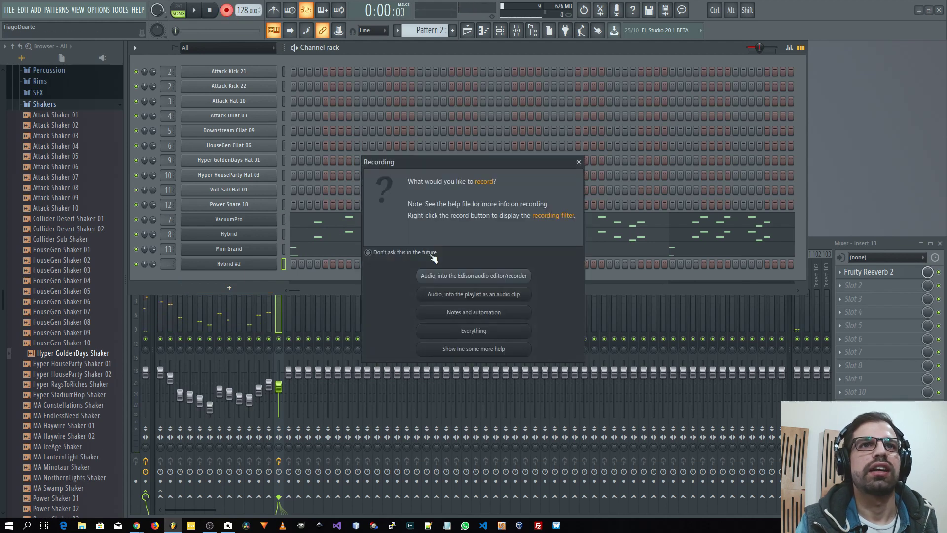
click(478, 318)
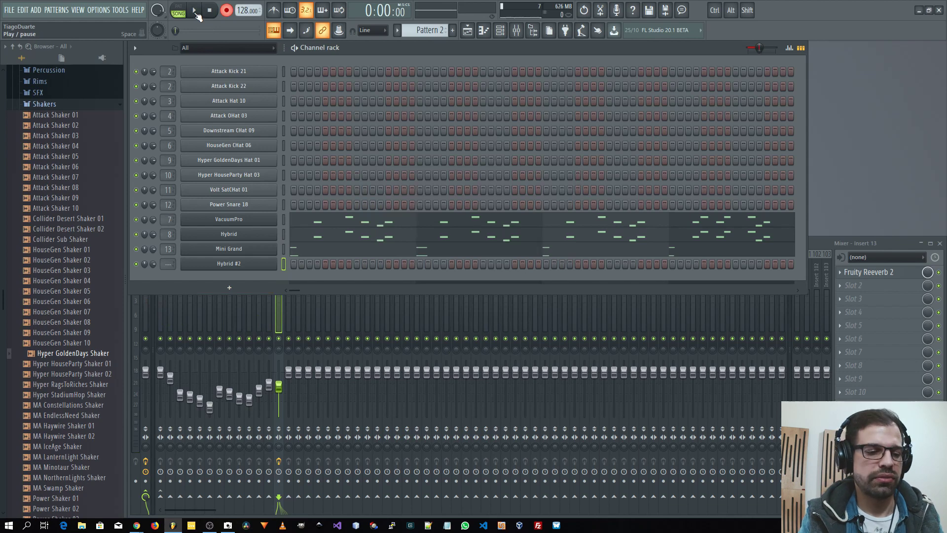
click(194, 11)
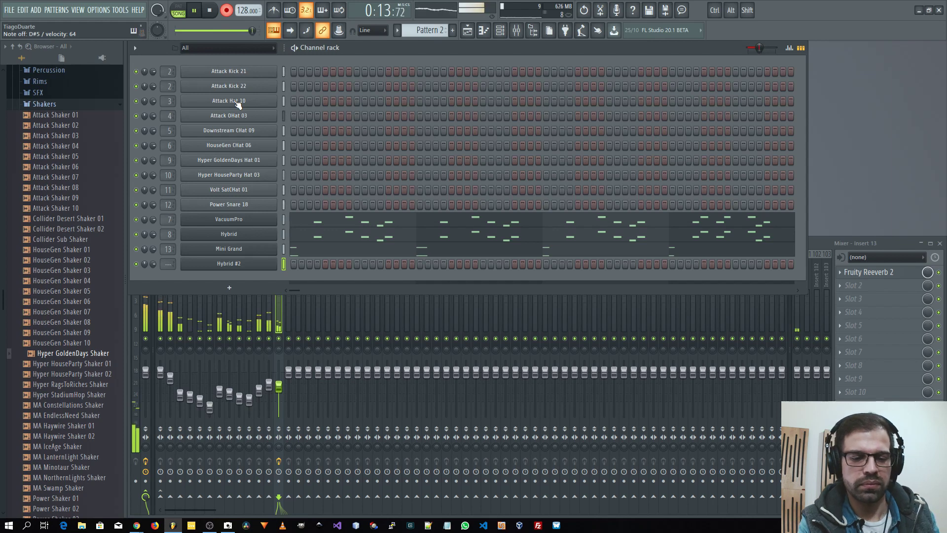
key(space)
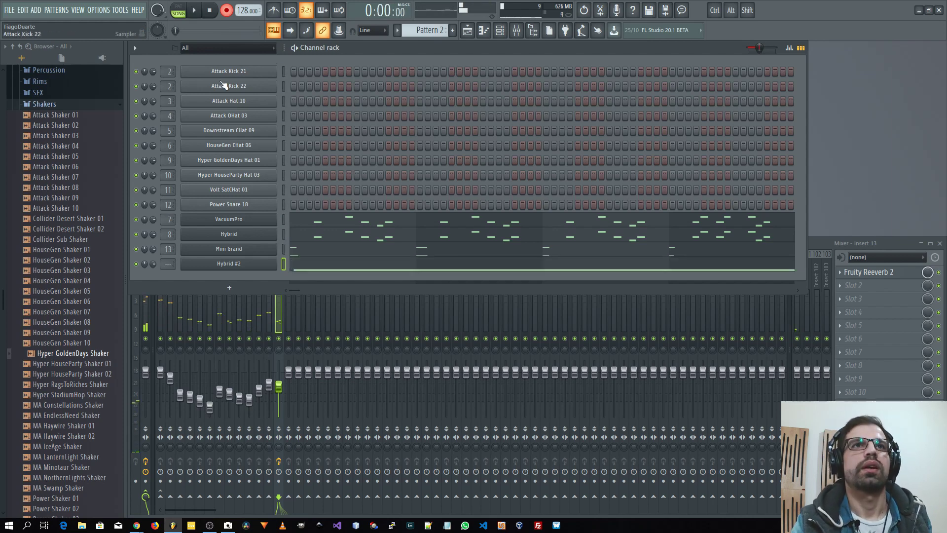
Quantize the start times of the Hybrid #2 notes, leaving their durations, and raise the D#5 note's velocity to 73% during playback
click(383, 268)
scroll(339, 204, up, 4)
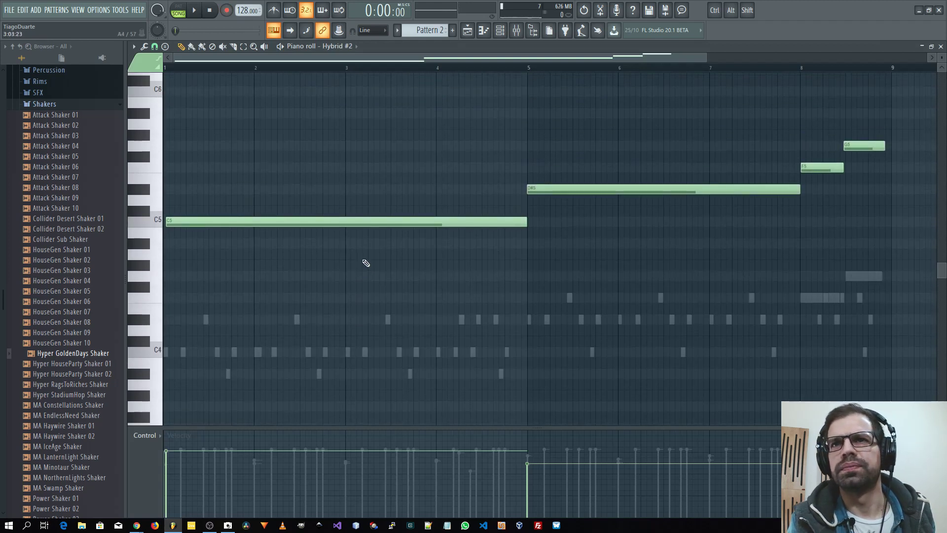
key(alt+q)
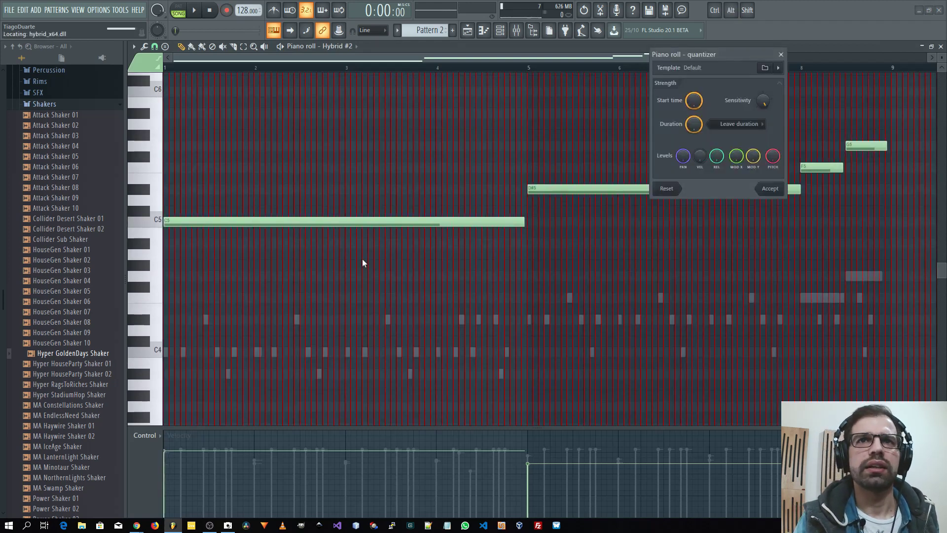
key(Return)
key(space)
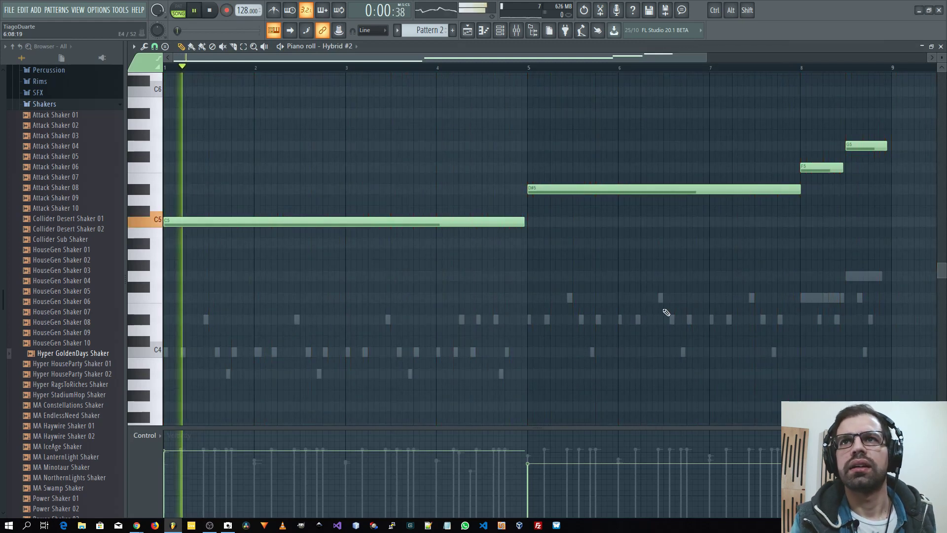
drag(549, 476, 535, 457)
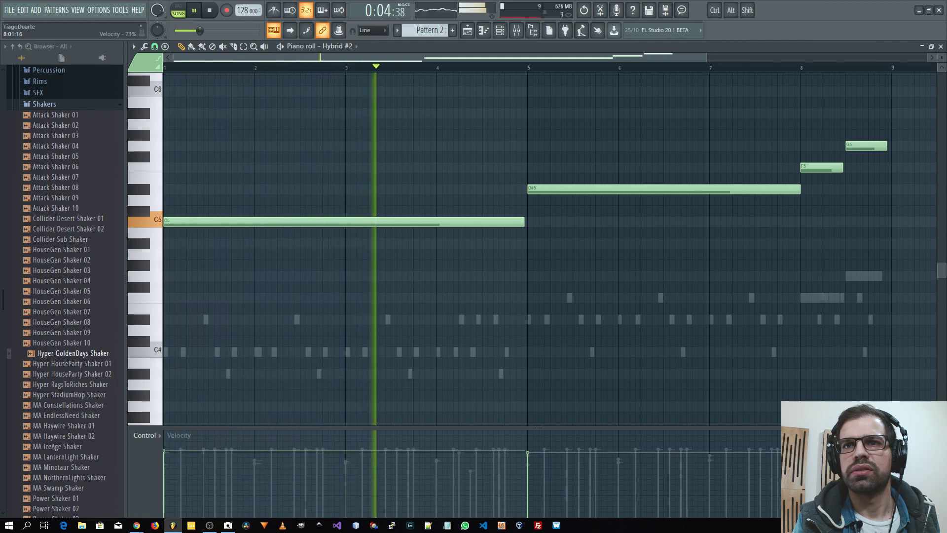
Route the Hybrid #2 channel to mixer track 14 and lower that track's volume to about -5.4 dB
key(F7)
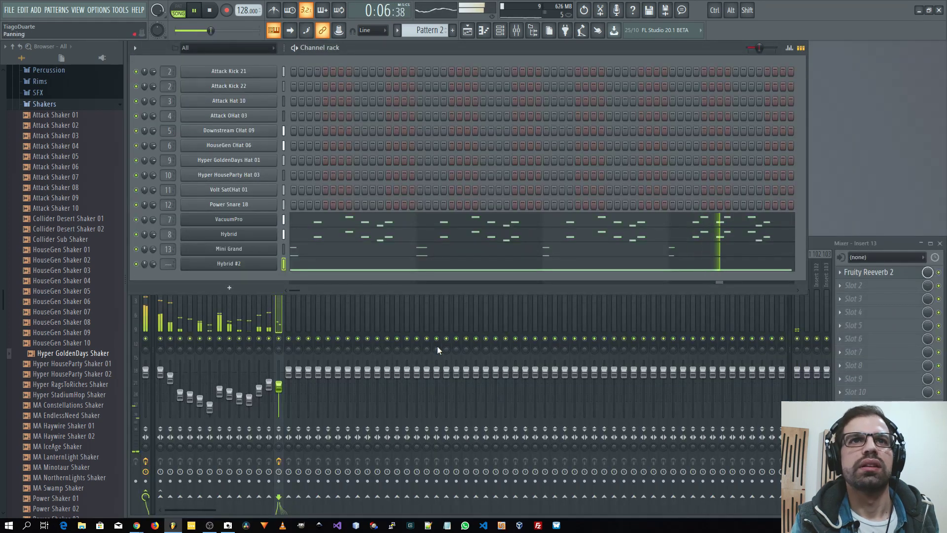
scroll(168, 264, up, 2)
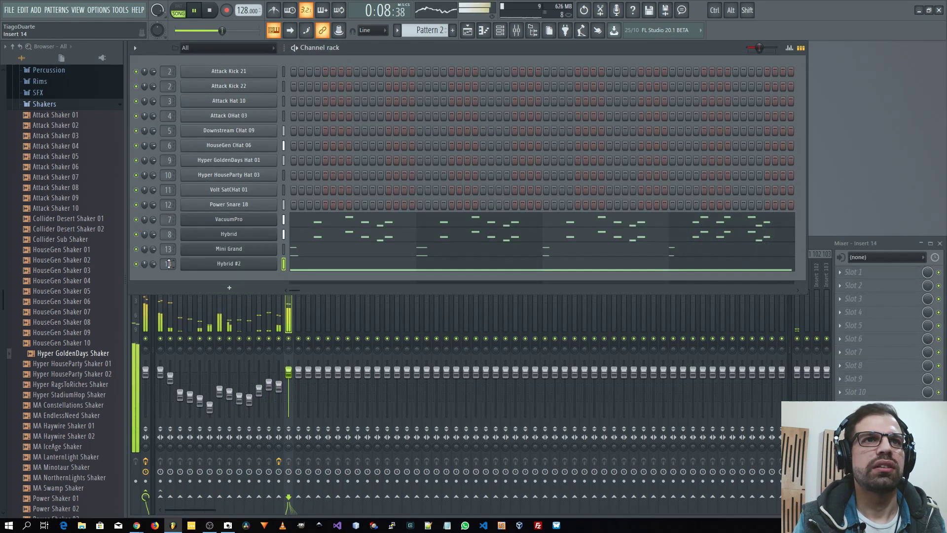
drag(289, 370, 289, 383)
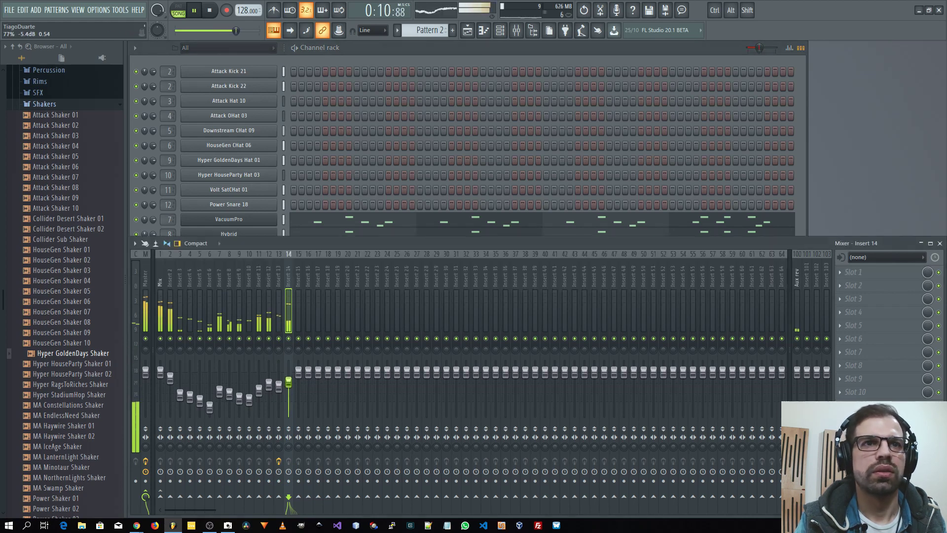
Route mixer inserts 13 and 14 together to the Mix track only
ctrl+click(282, 283)
right_click(163, 495)
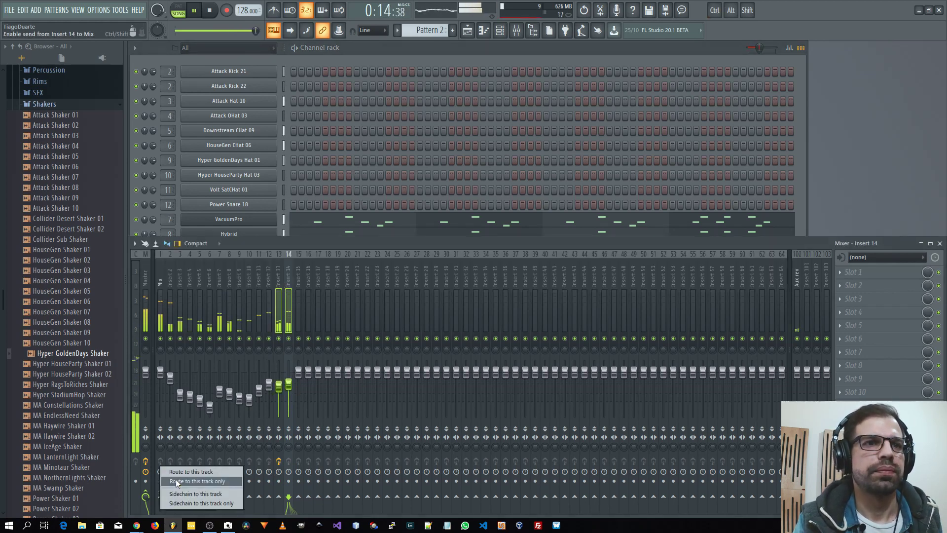
click(175, 479)
ctrl+click(282, 273)
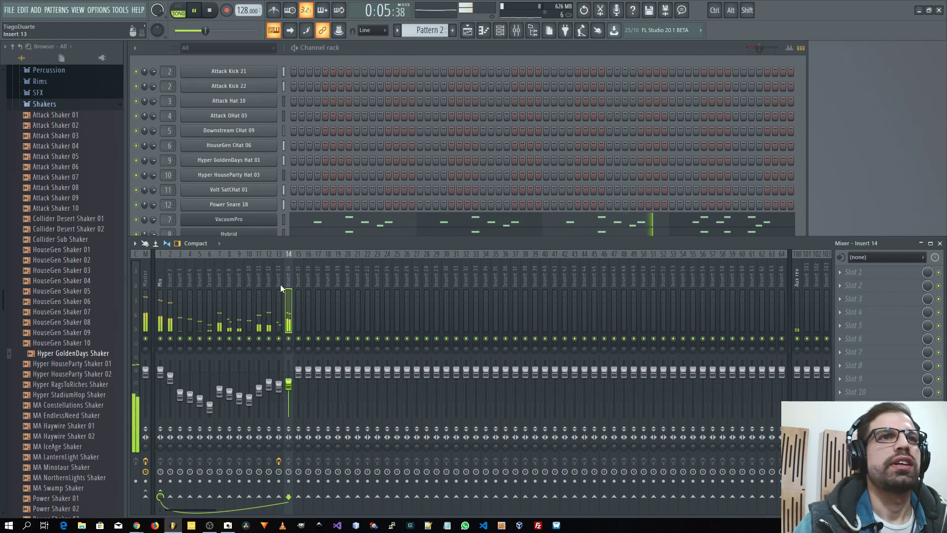
Rename mixer insert 2 as Kick
click(170, 275)
key(F2)
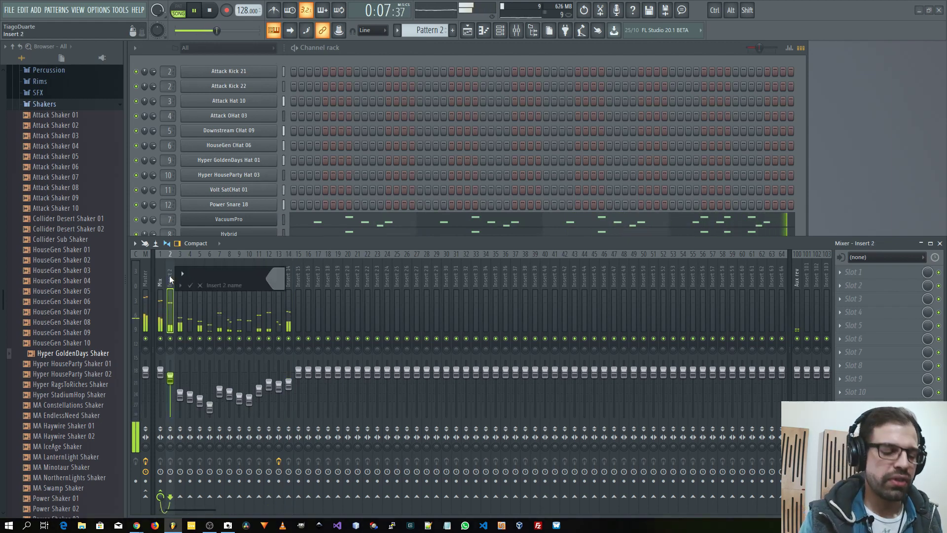
text(Kick)
key(Return)
Rename mixer insert 3 as Hi hat 1, copying the name for reuse
key(Right)
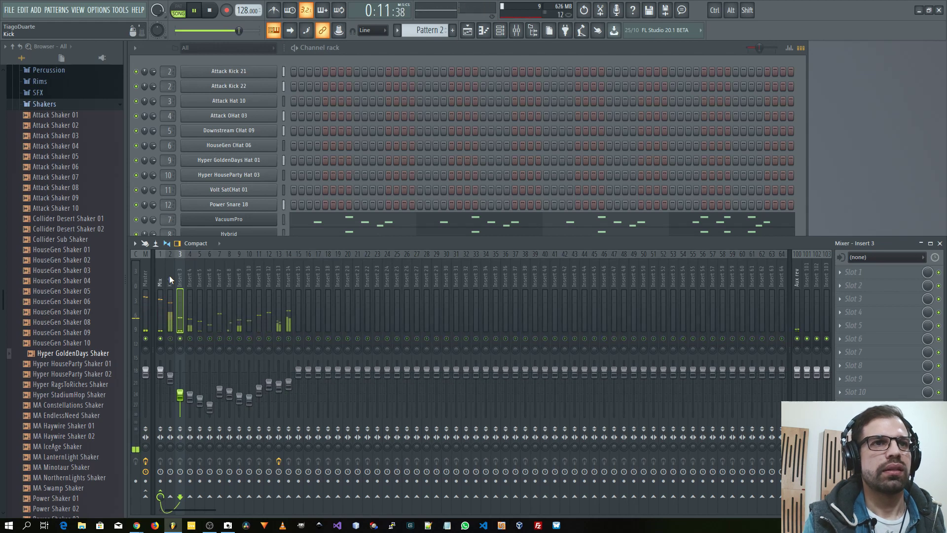
key(F2)
text(Hi ha)
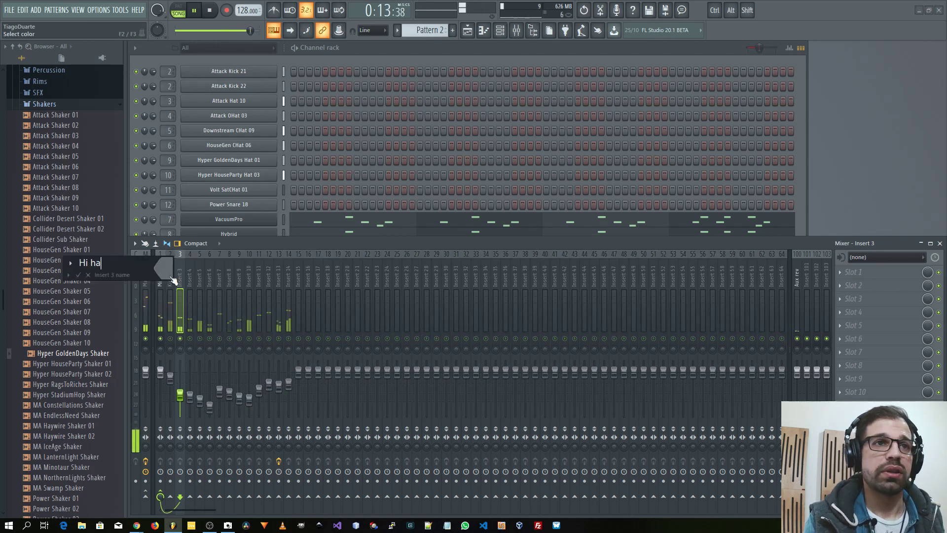
text(t 1)
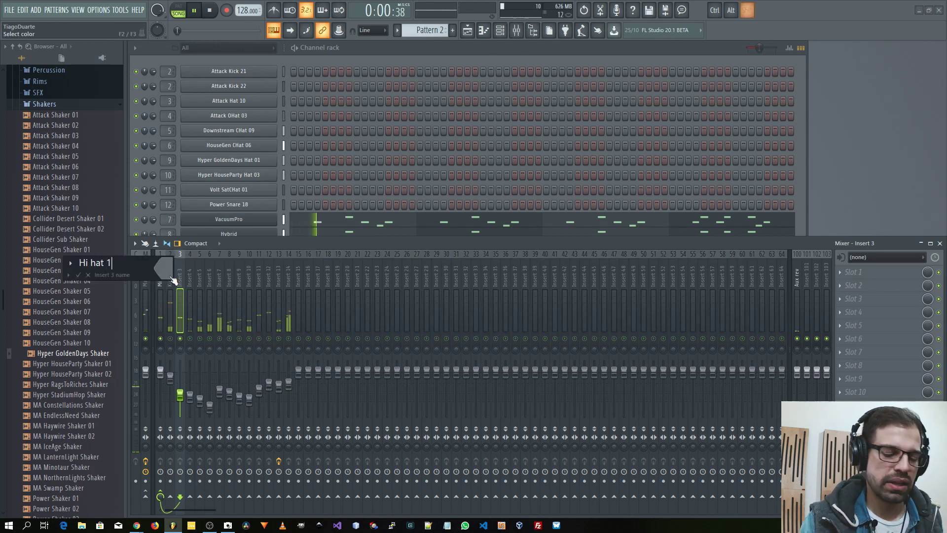
key(shift+Home)
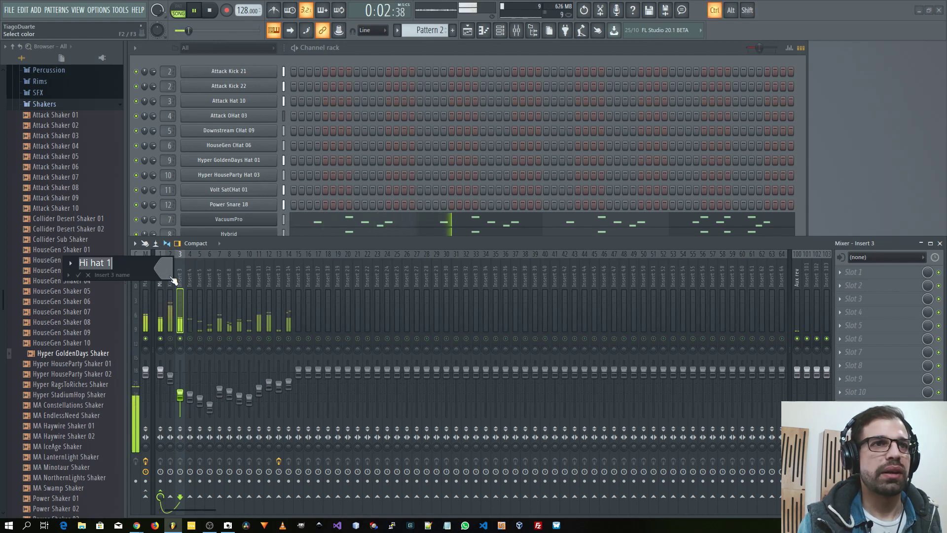
key(ctrl+c)
key(Return)
Rename mixer insert 4 as Hi hat 2, reusing the copied hi-hat name with a new number
key(Right)
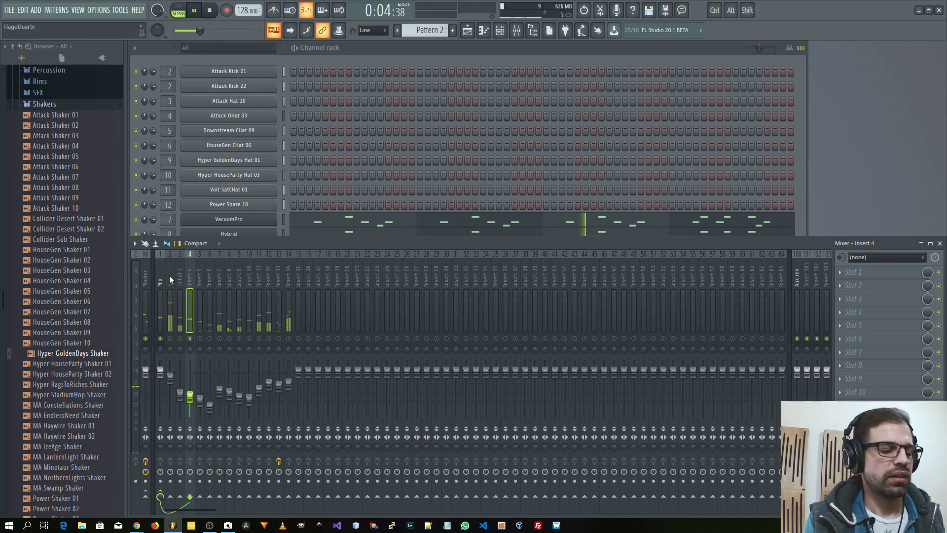
key(F2)
key(ctrl+v)
key(BackSpace)
text(2)
key(Return)
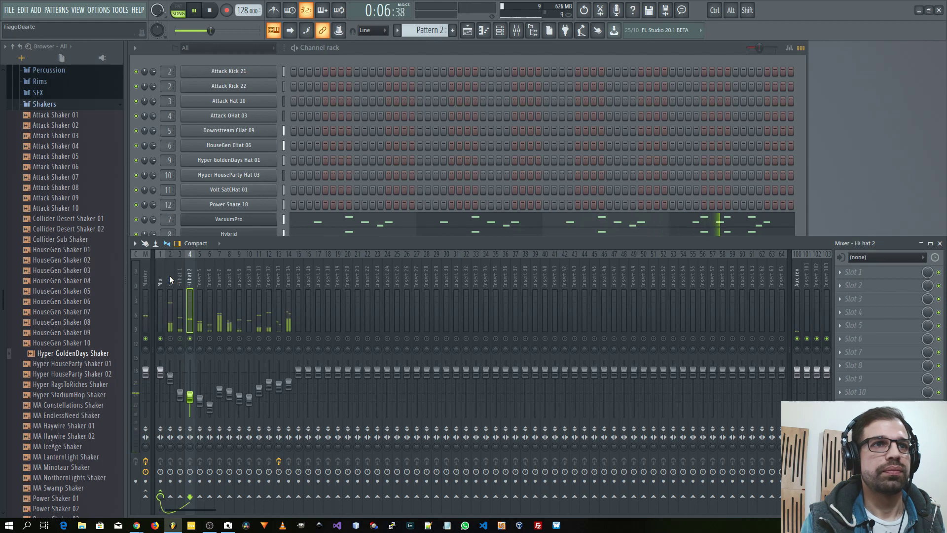
Rename mixer insert 5 as Hi hat 3, based on the copied hi-hat name
key(Right)
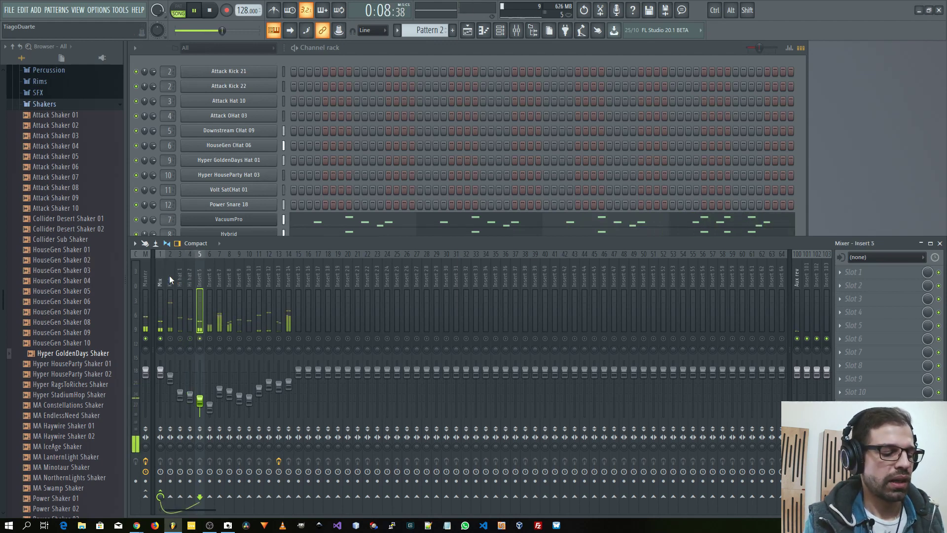
key(F2)
key(ctrl+v)
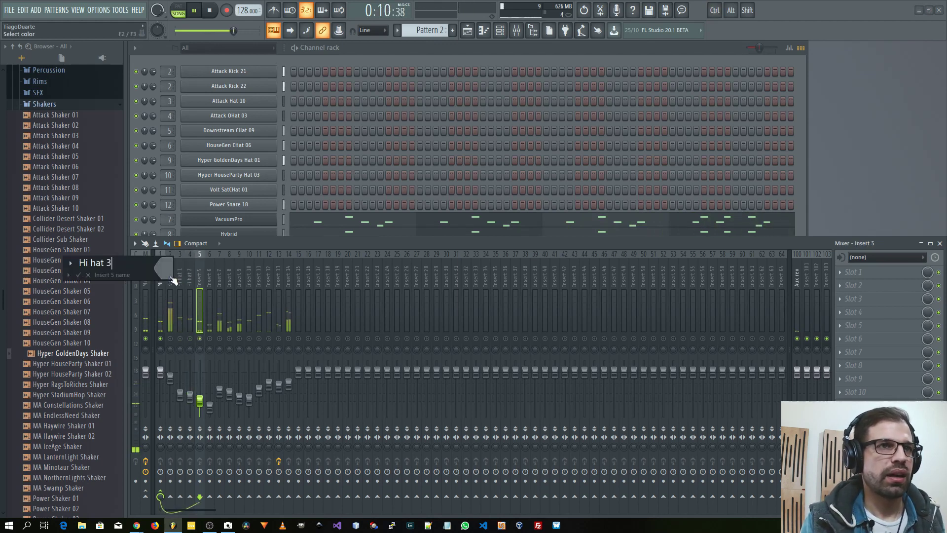
text(3)
key(Return)
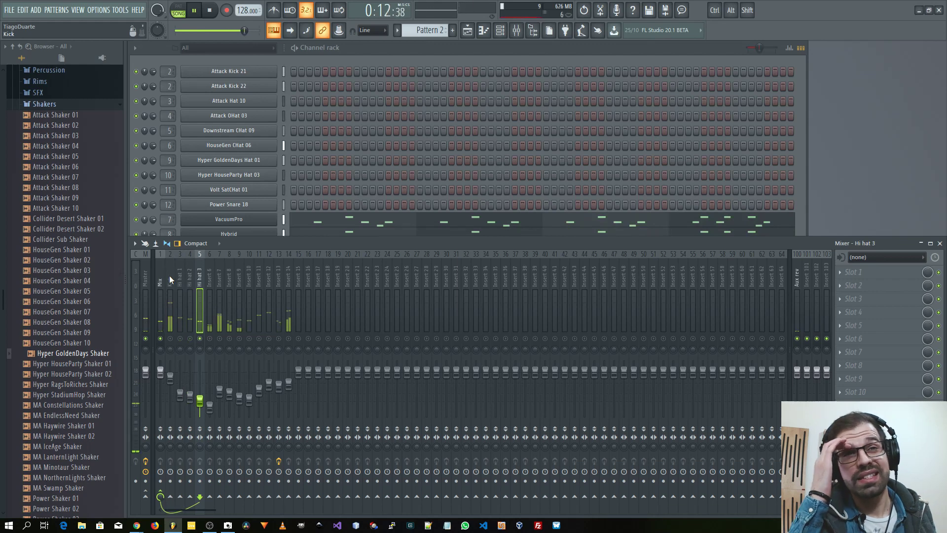
Rename mixer insert 6 as Hi hat 4
key(Right)
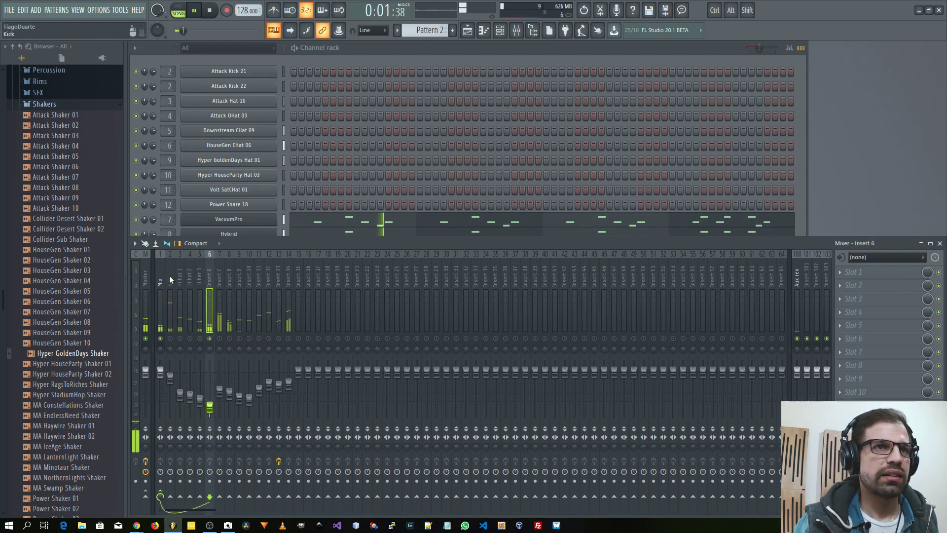
key(Left)
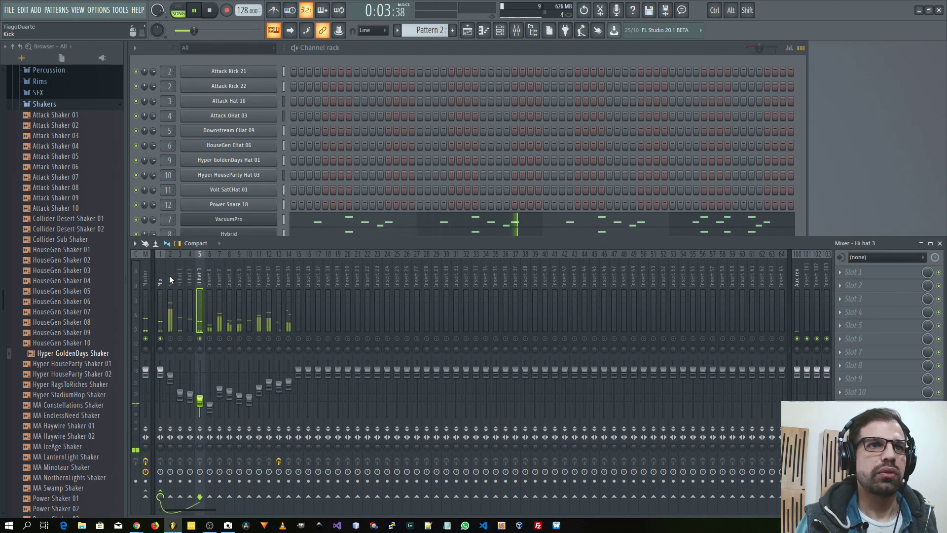
key(Right)
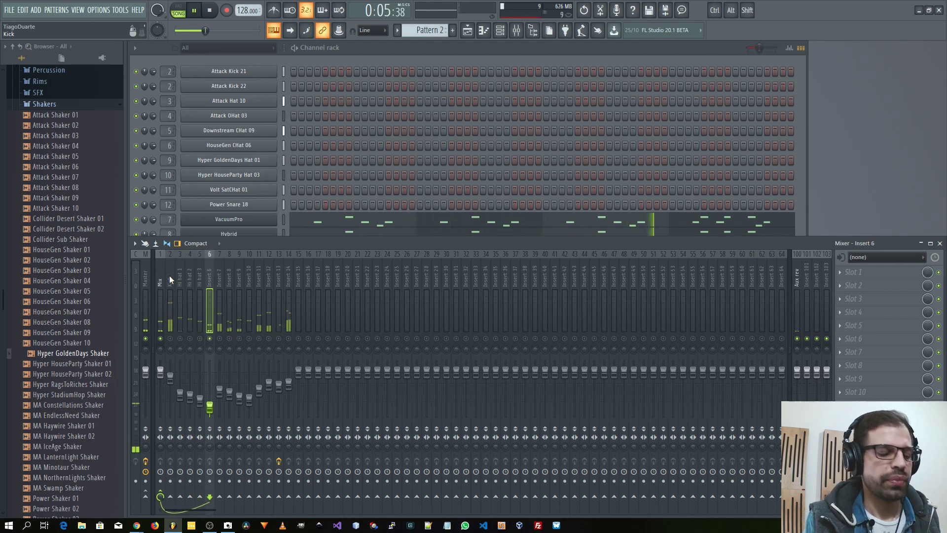
key(F2)
text(Hi hat 4)
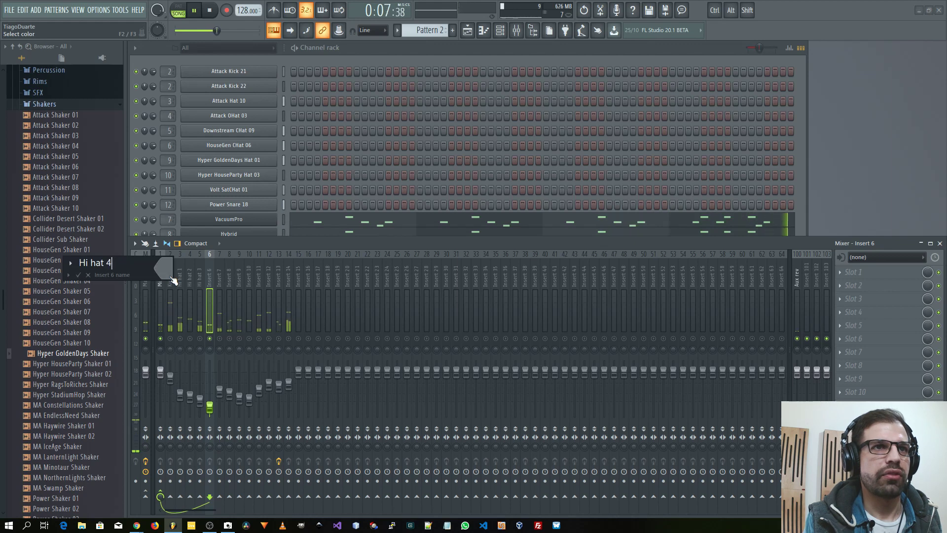
key(Return)
Rename mixer insert 7 as Bass
key(Right)
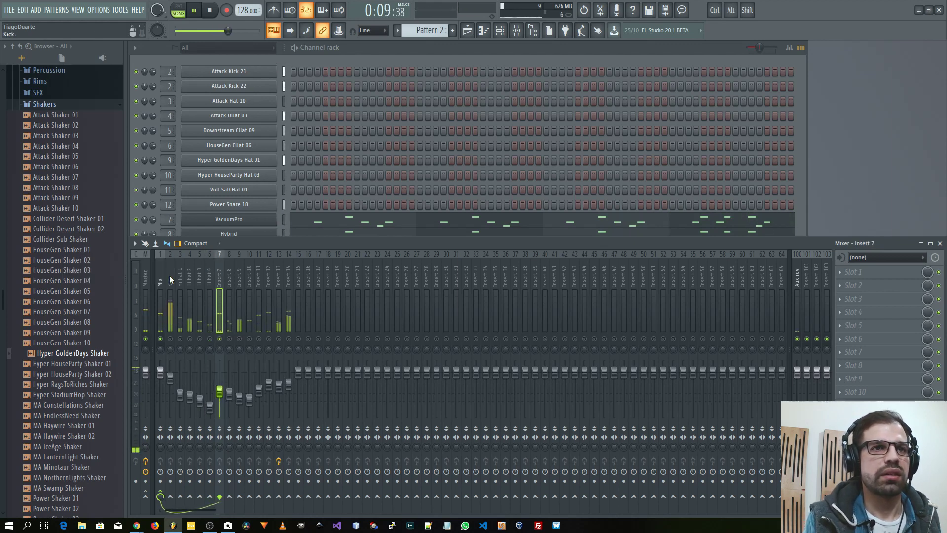
key(F2)
text(Bass)
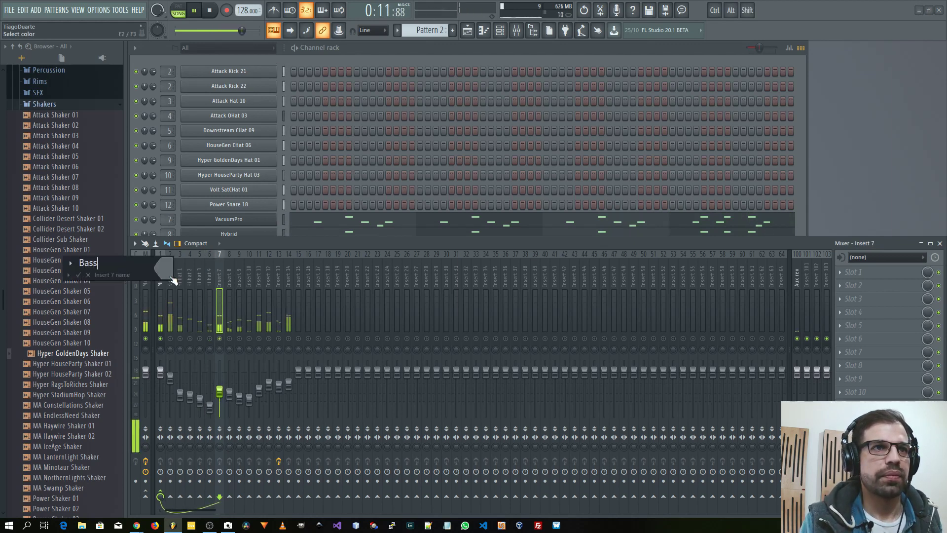
key(Return)
Rename mixer insert 8 as Synth Bass
key(Right)
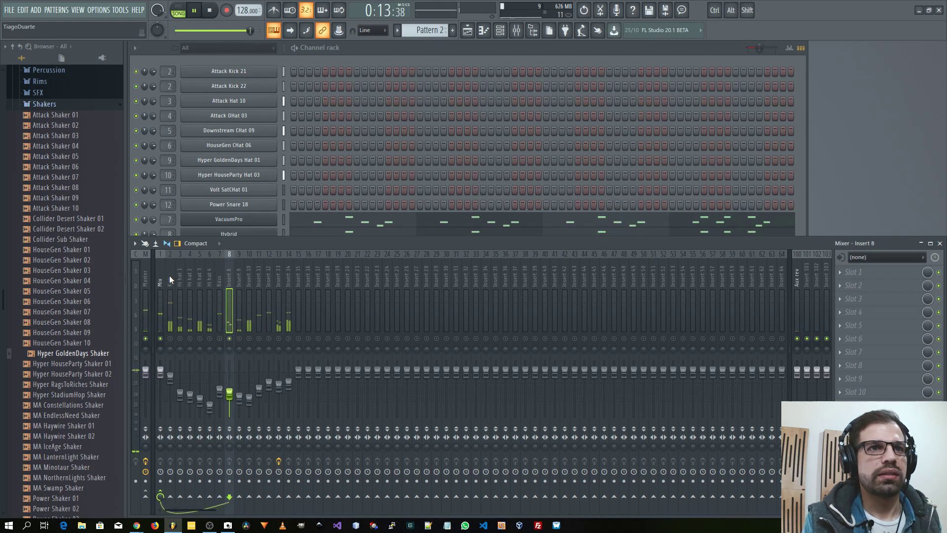
key(F2)
text(S)
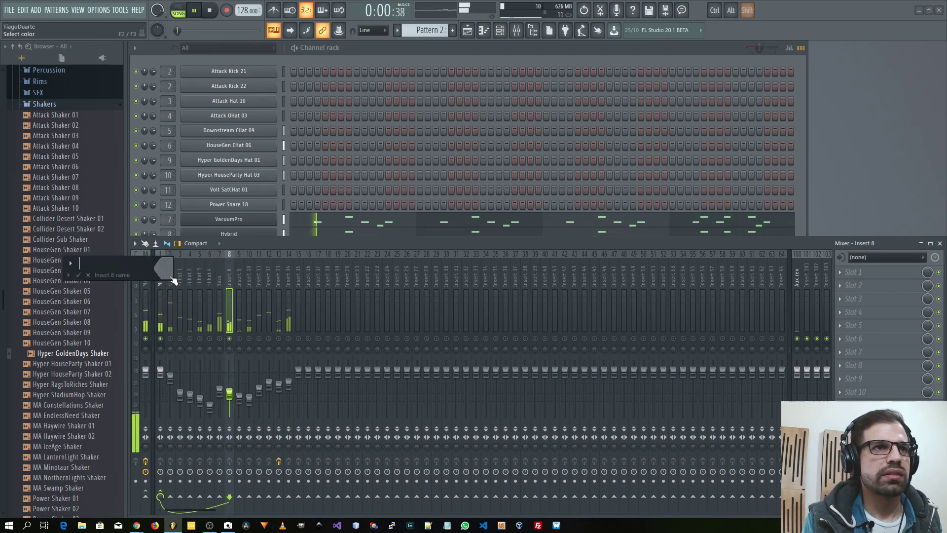
text(ynth Bass)
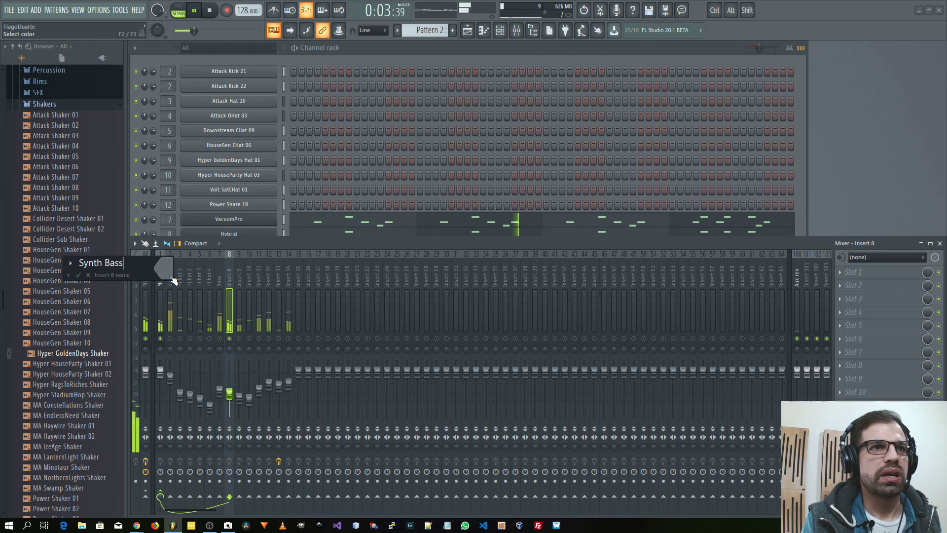
key(Return)
Rename mixer insert 9 as Hi hat 5
key(Right)
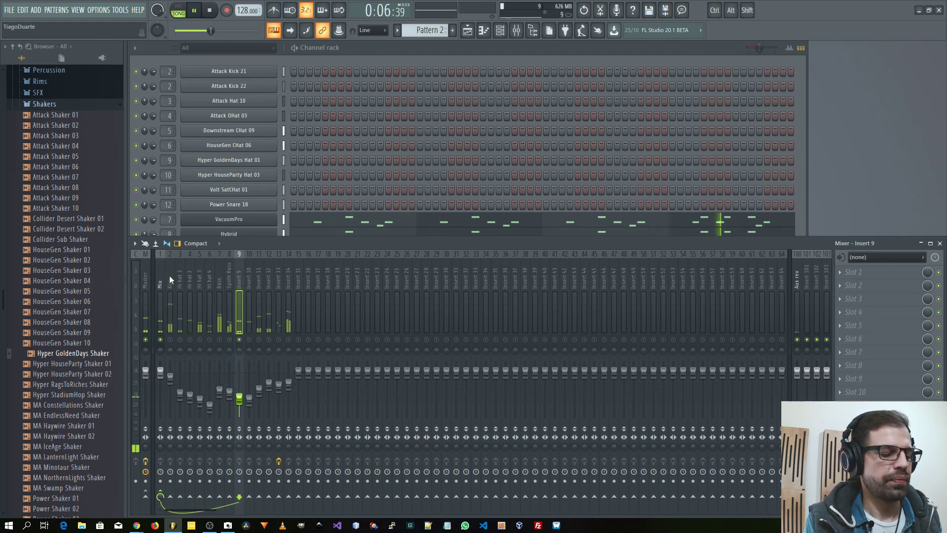
key(F2)
text(Hi hat 1)
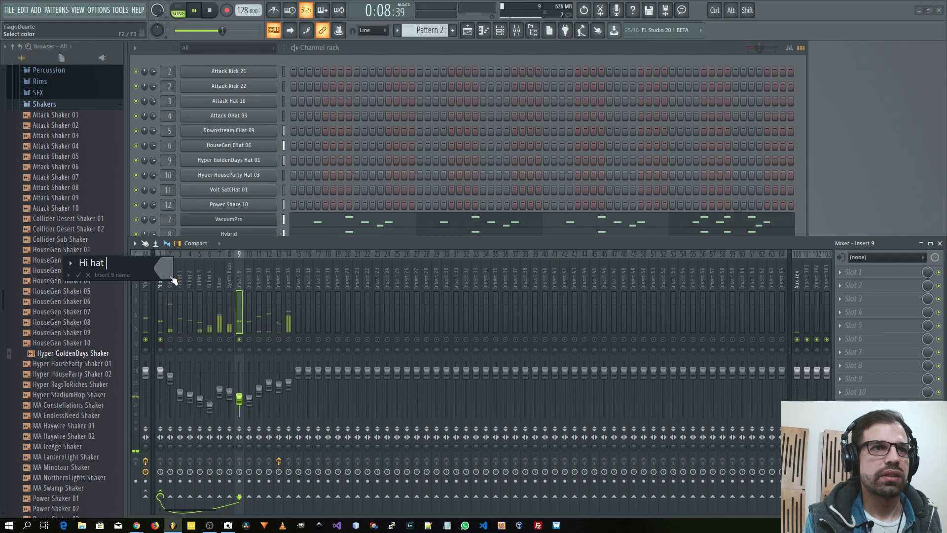
key(BackSpace)
text(5)
key(Return)
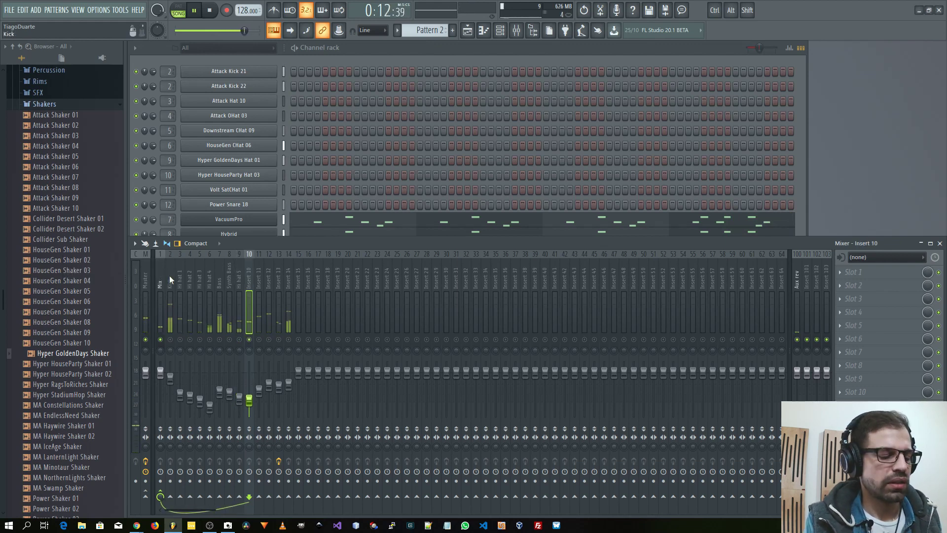
Rename mixer insert 10 as Hi hat 6, based on the copied hi-hat name
key(F2)
key(ctrl+v)
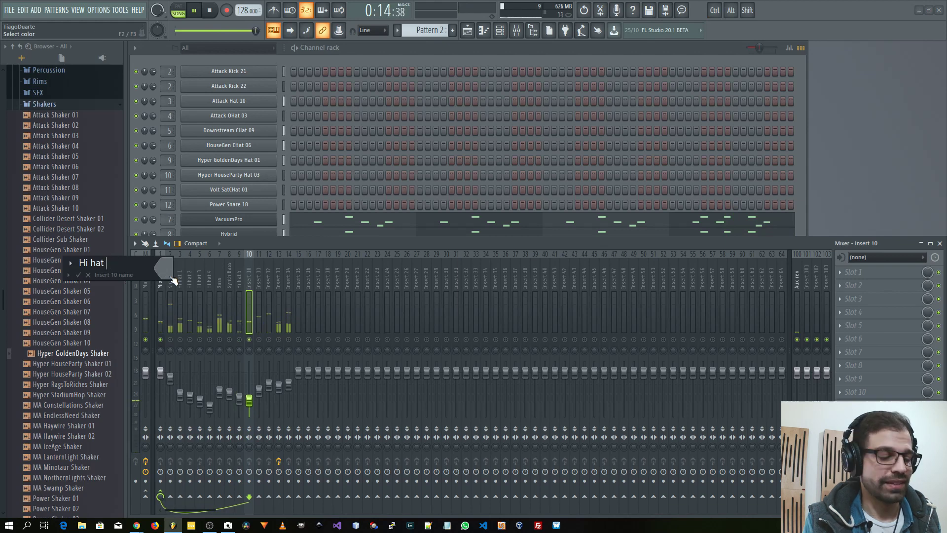
text(6)
key(Return)
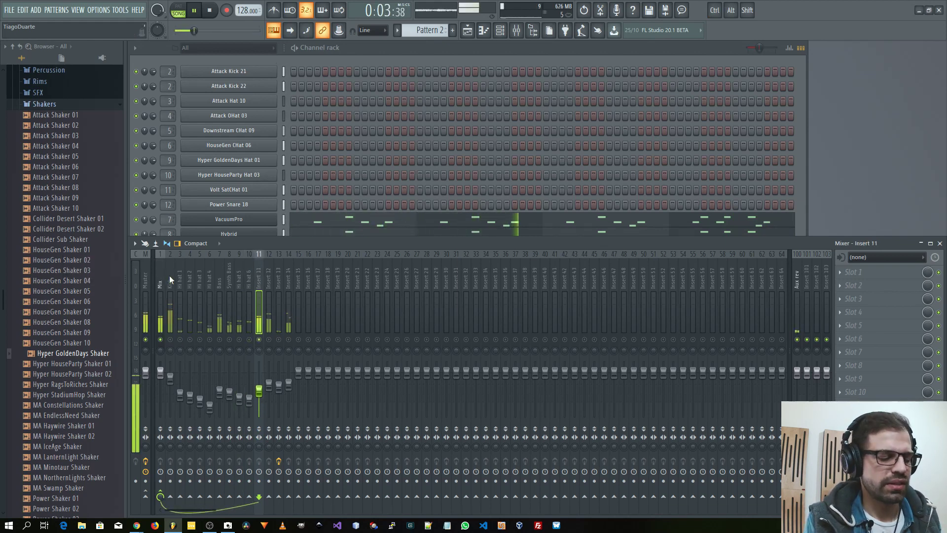
Rename mixer insert 11 as Hi hat 7
key(F2)
text(Hi hat 1)
key(BackSpace)
text(7)
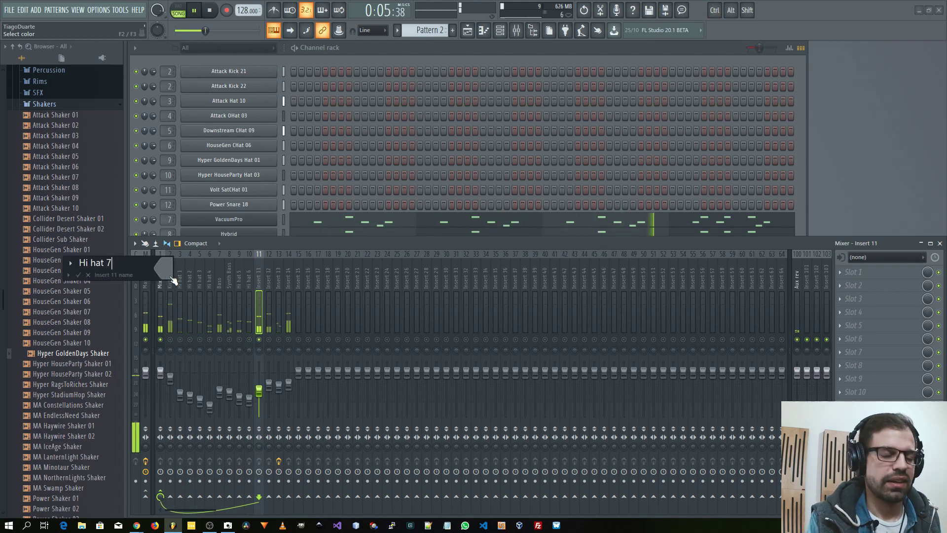
key(Return)
Rename mixer insert 12 as Snare
key(Right)
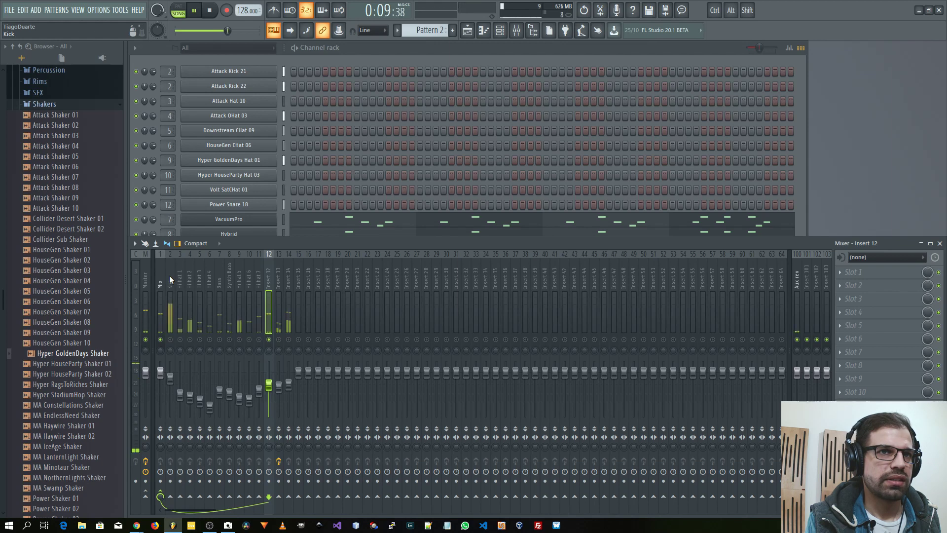
key(F2)
text(Snare)
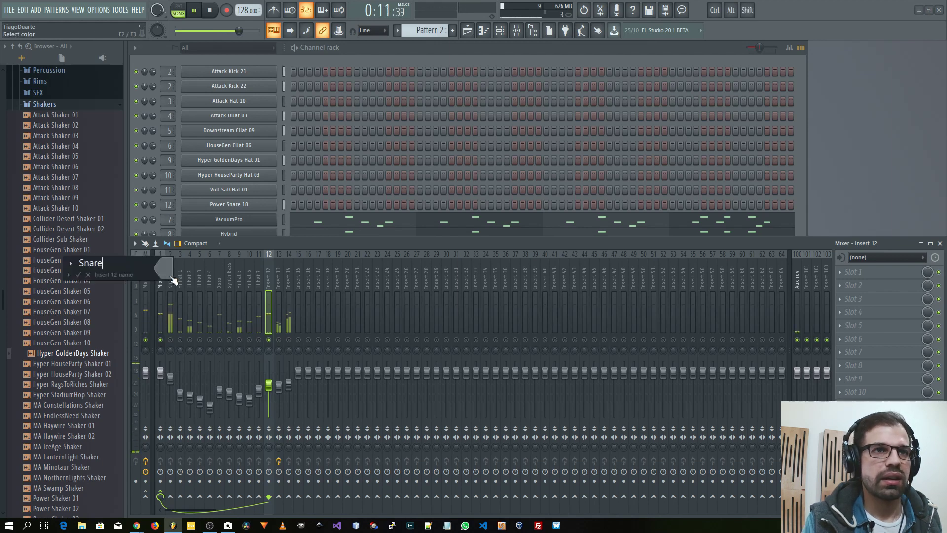
key(Return)
Add the prefix Sn to the name of mixer insert 11 so it reads Sn Hi hat 7
key(Left)
key(F2)
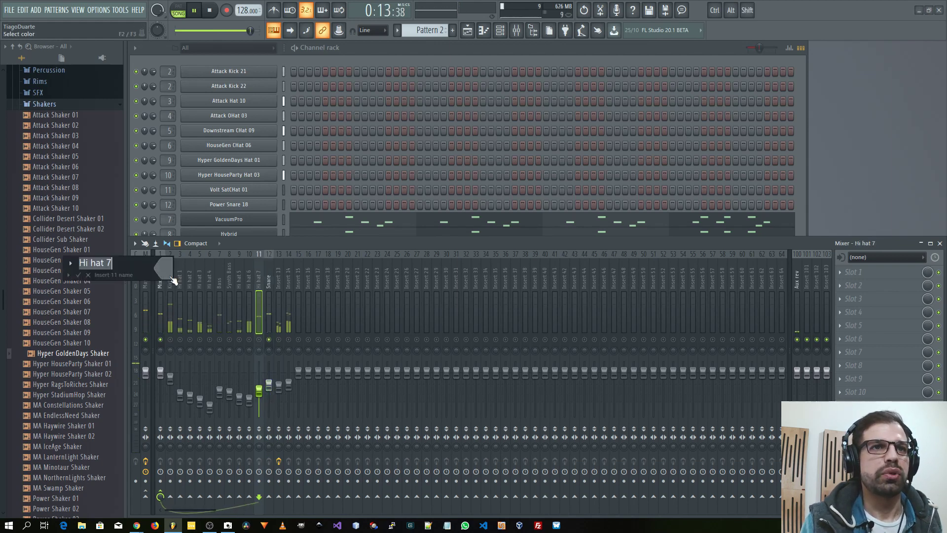
key(Left)
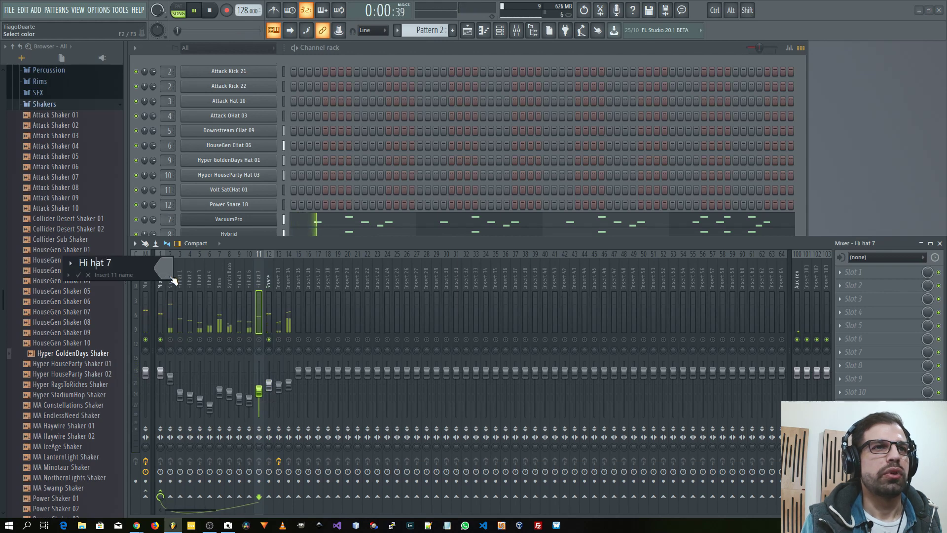
text(Sn)
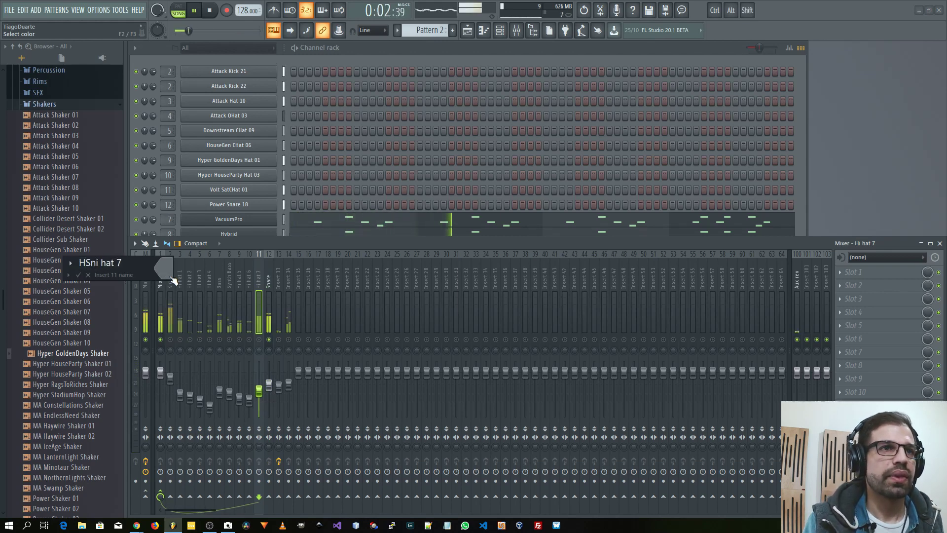
key(BackSpace)
key(BackSpace)
key(Left)
text(Sn)
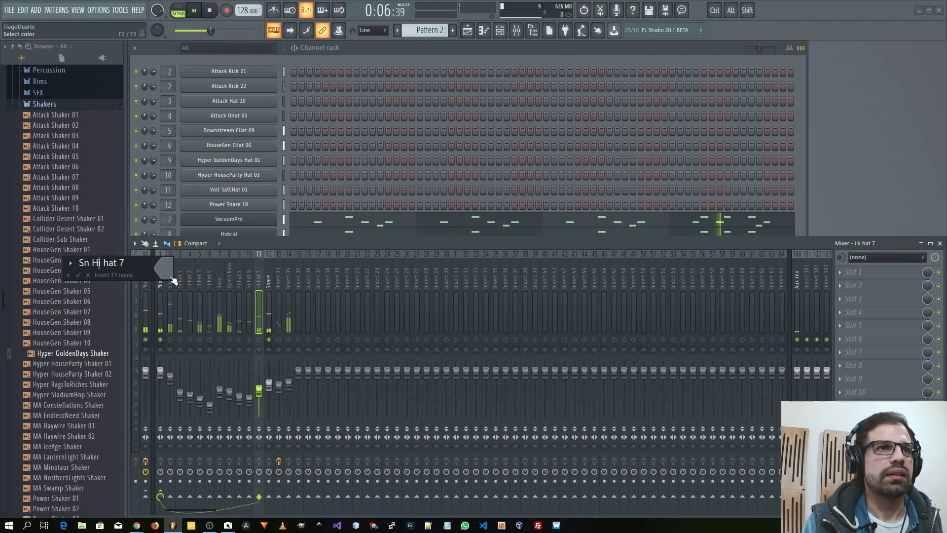
key(Return)
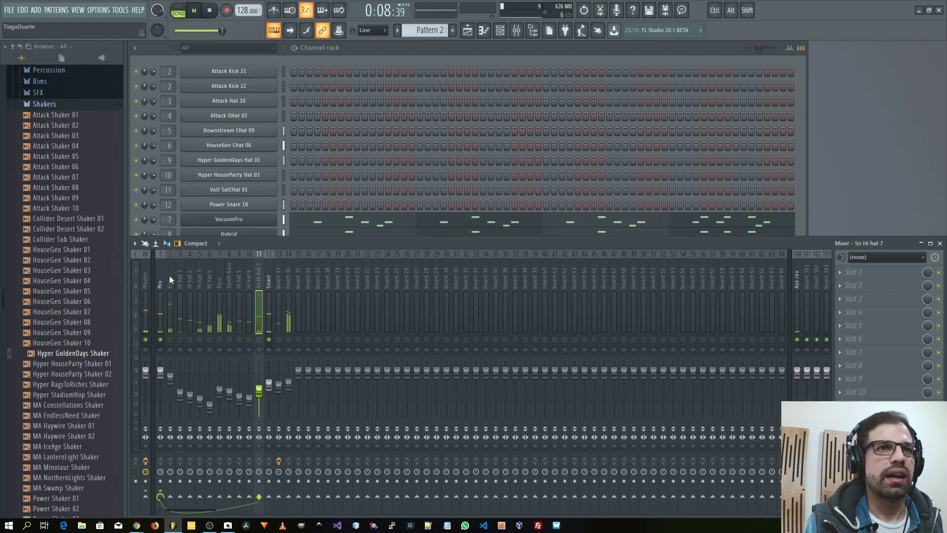
Rename mixer insert 13, which holds the Fruity Reeverb 2 effect, as Piano
key(Right)
key(Right)
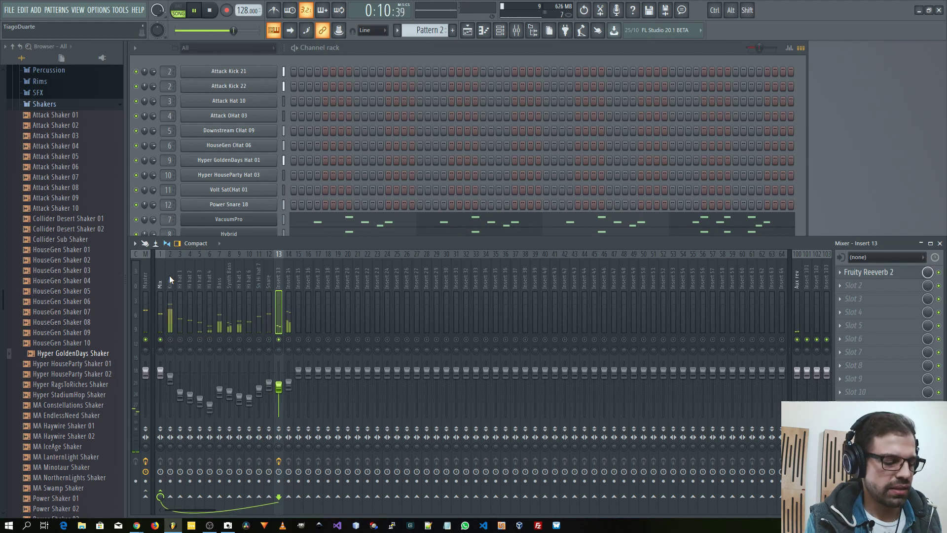
key(F2)
text(Pia)
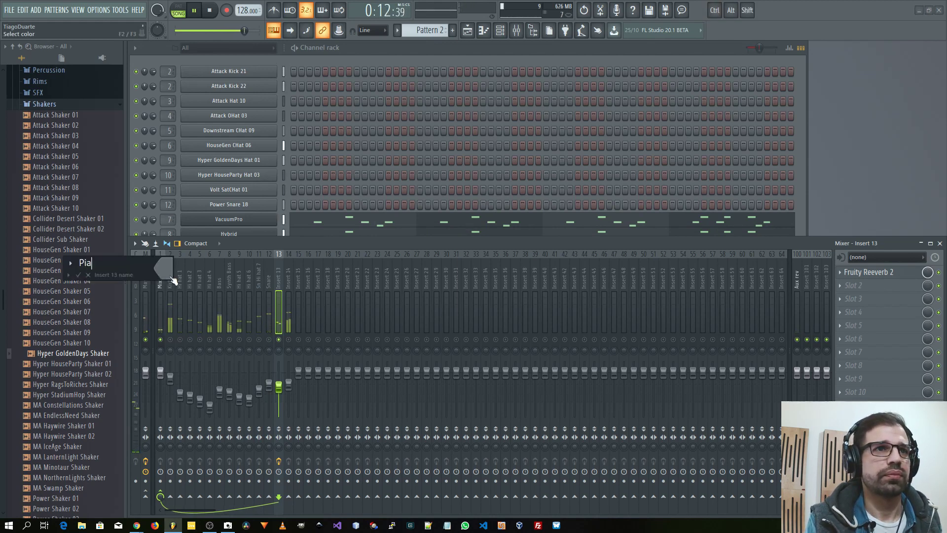
text(no)
key(Return)
Rename mixer insert 14 as Arp
key(Right)
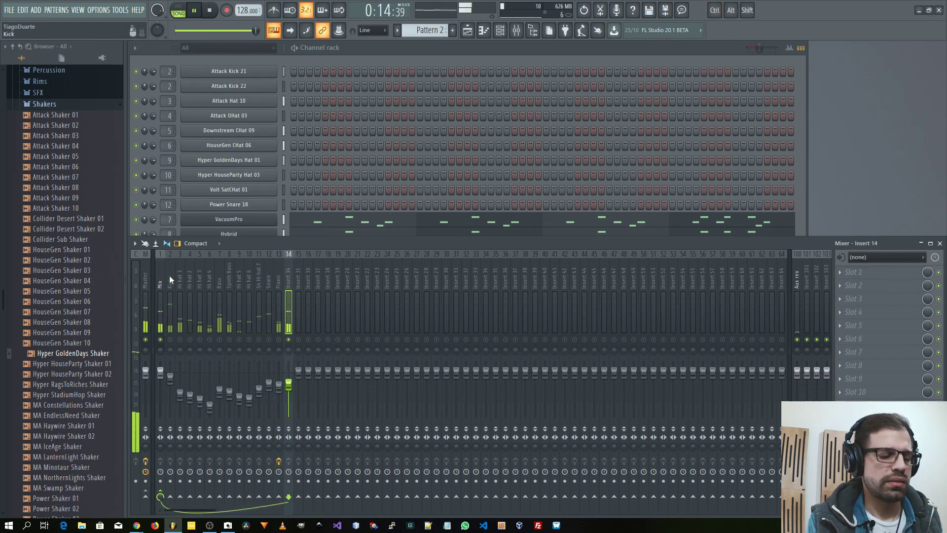
key(F2)
text(Arp)
key(Return)
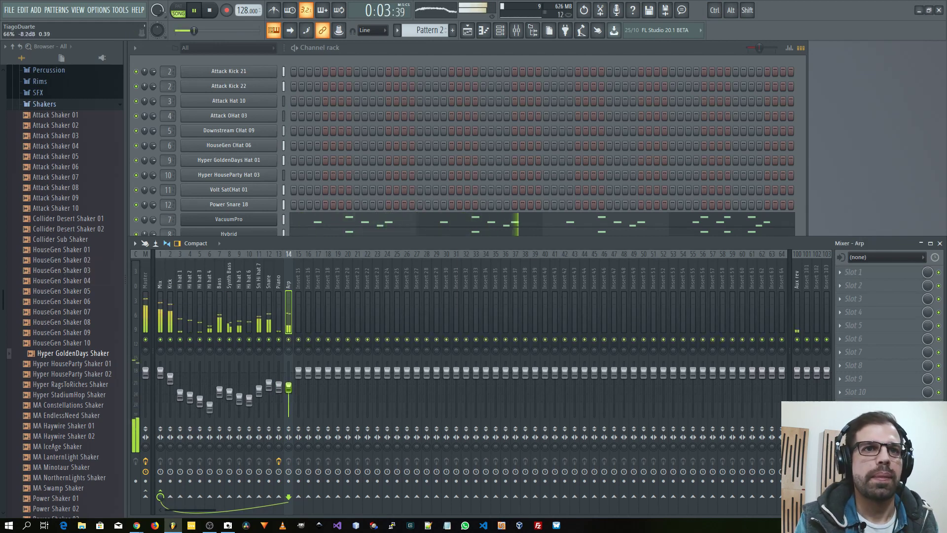
Lower the volume fader of the Arp mixer track slightly
drag(289, 388, 291, 391)
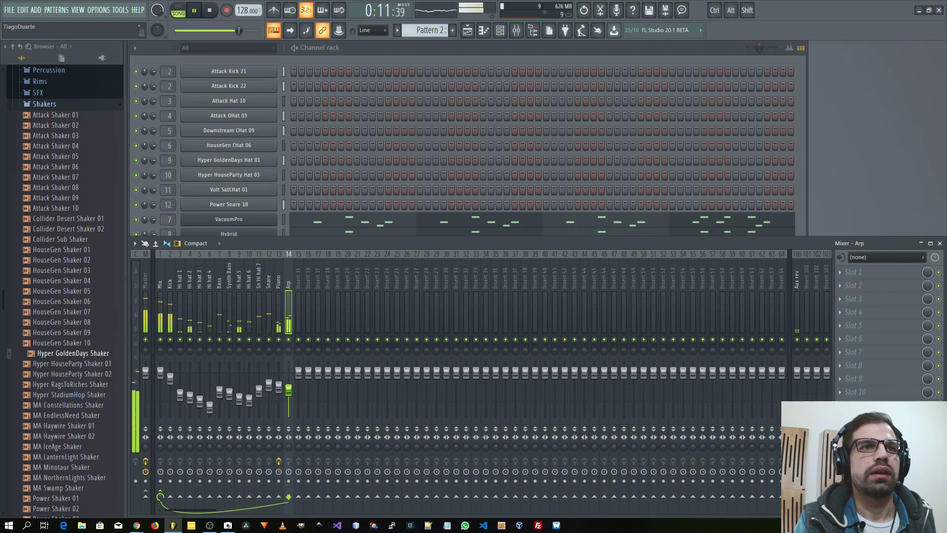
Inspect the Fruity Limiter's ceiling setting on the Master track and close the effect window
click(143, 280)
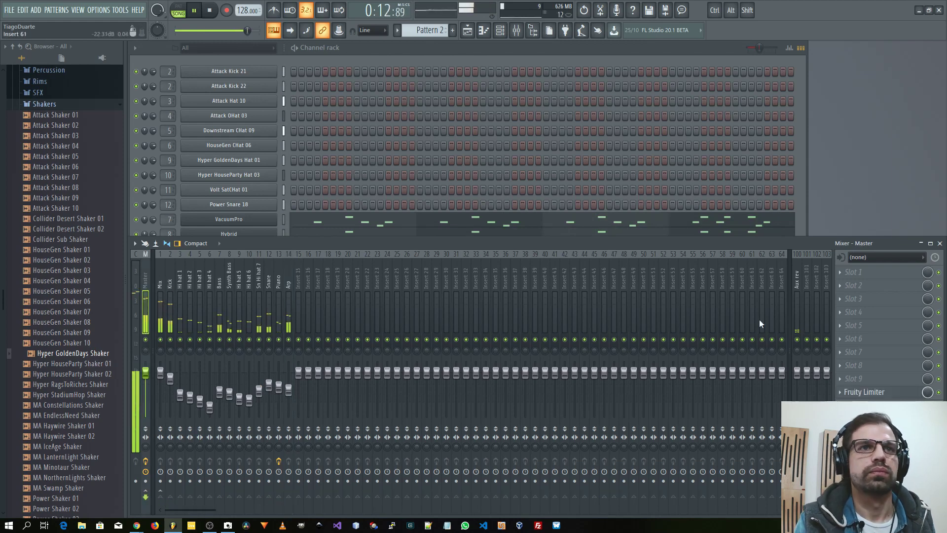
click(865, 392)
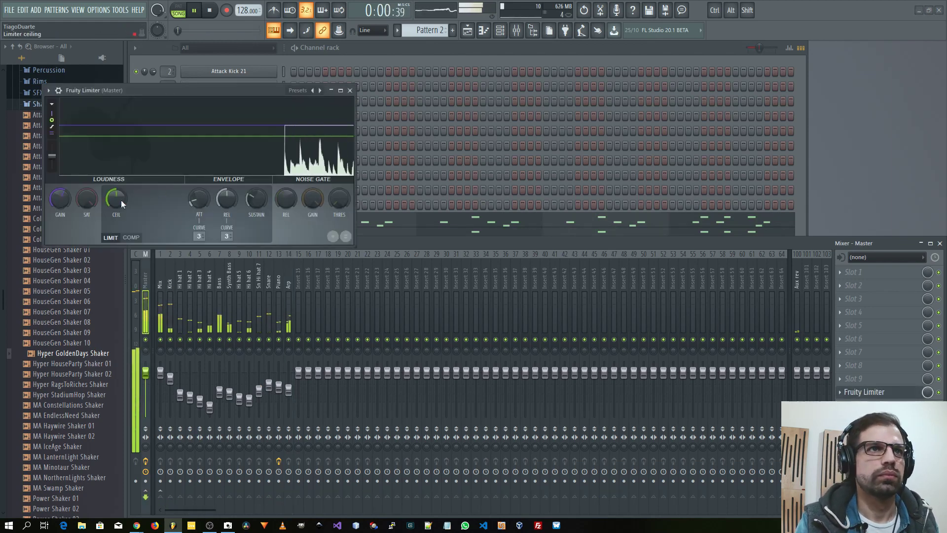
click(350, 90)
Review the channel rack and the mixer, and open the Playlist to view the pattern arrangement
click(378, 55)
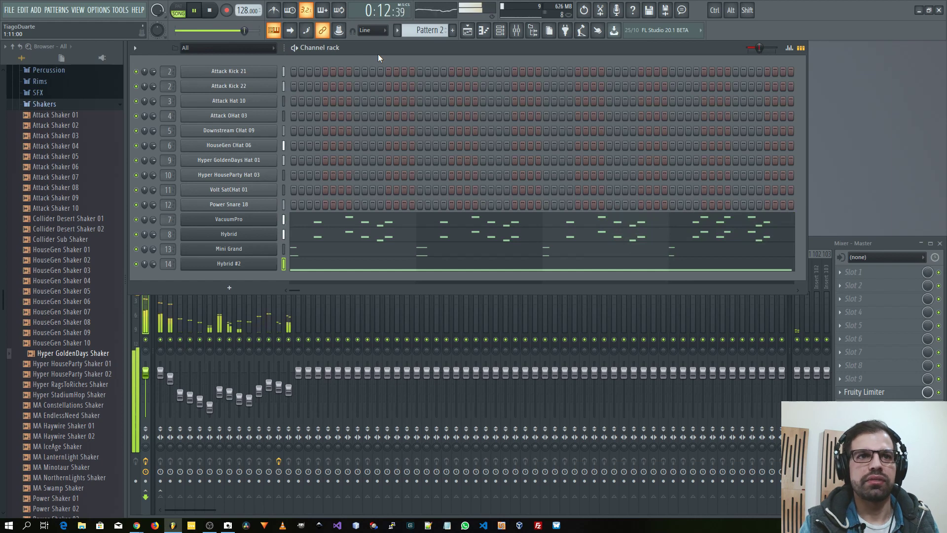
click(813, 241)
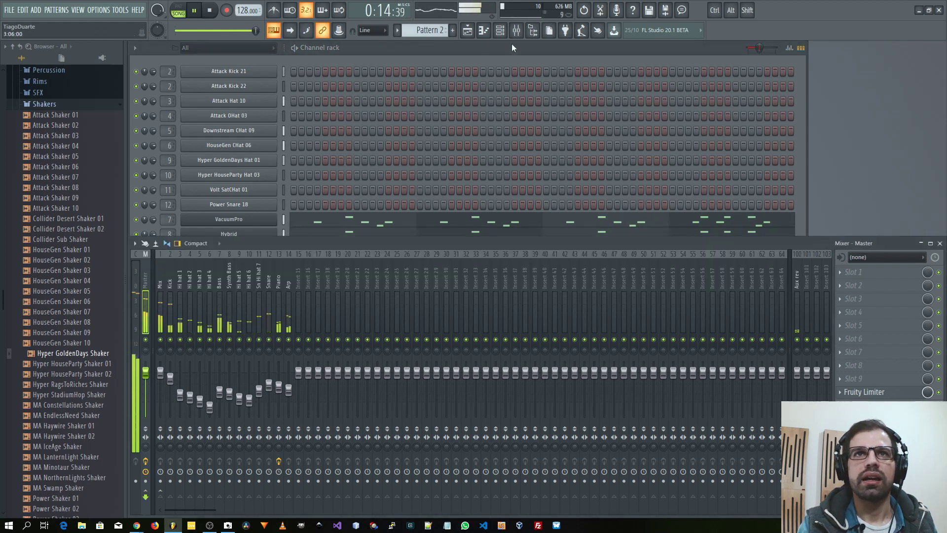
click(468, 31)
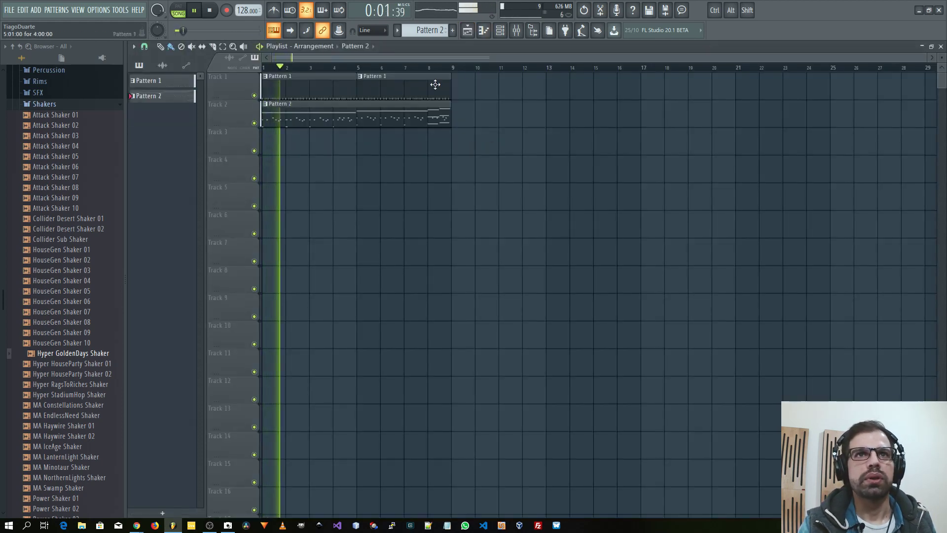